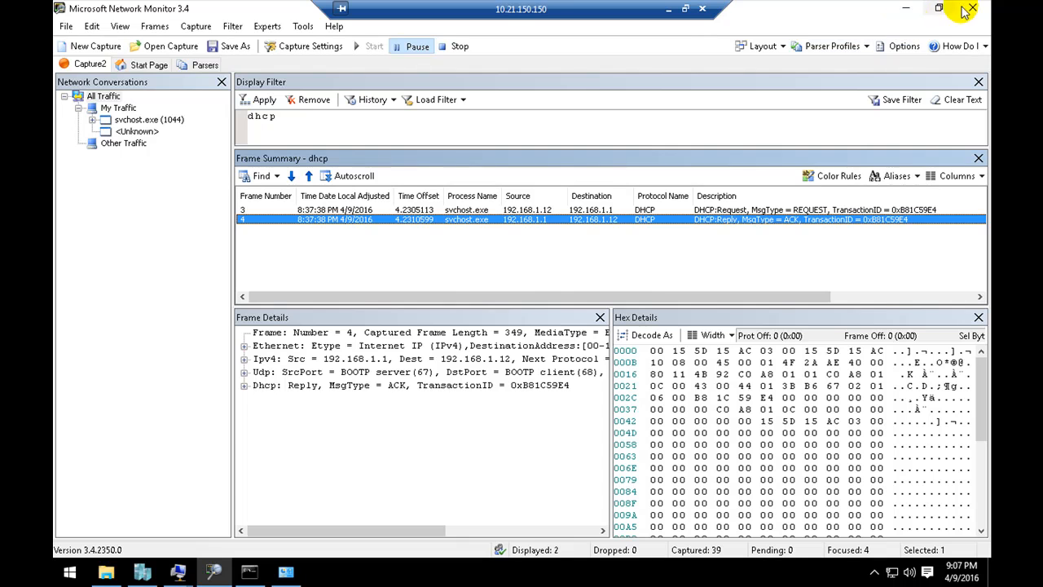
# Step: Close Network Monitor without saving Capture2, close File Explorer, and relaunch Microsoft Network Monitor
pyautogui.click(972, 7)
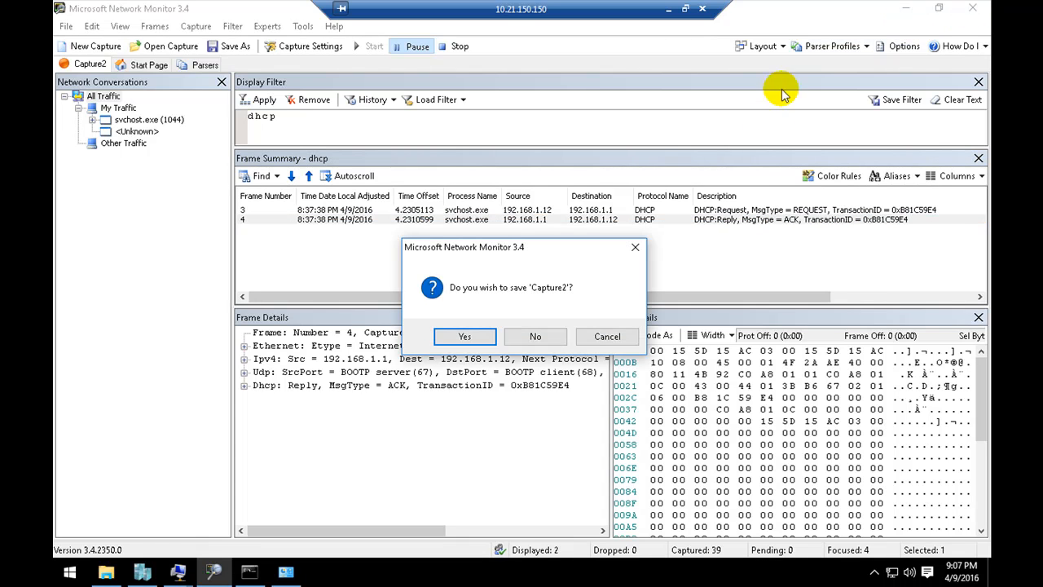
pyautogui.click(535, 335)
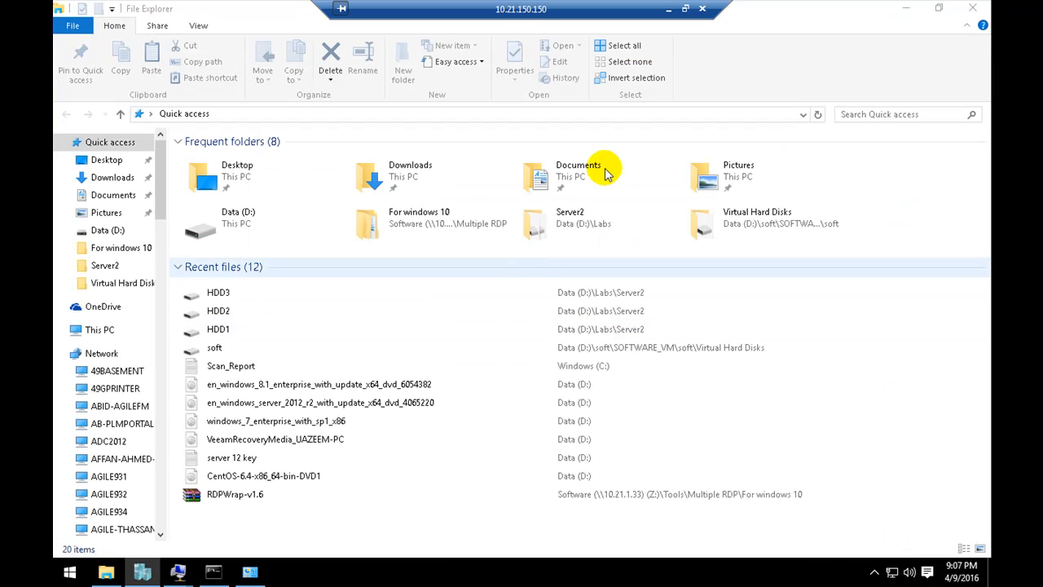
pyautogui.click(971, 7)
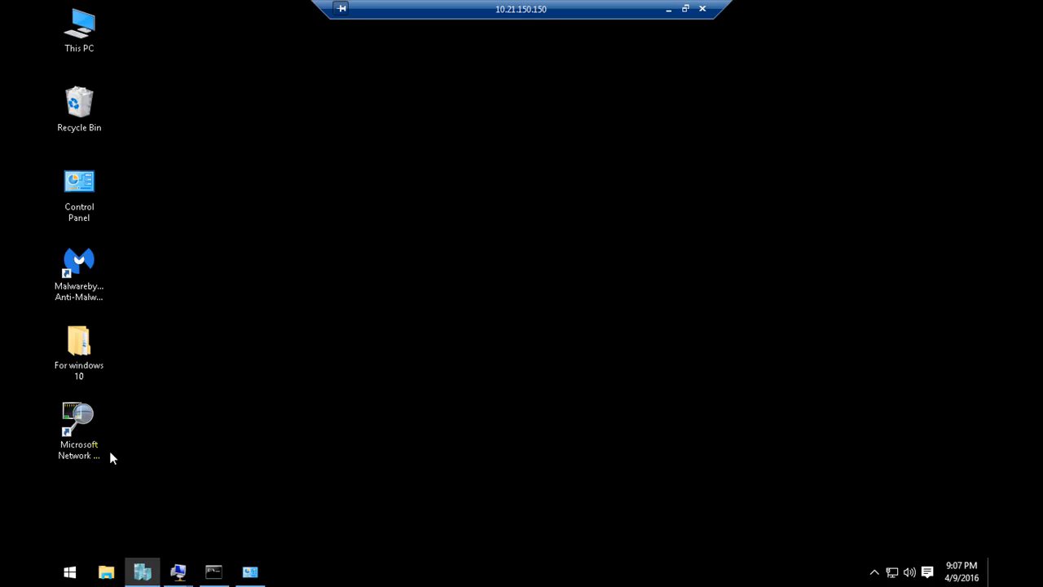
pyautogui.doubleClick(81, 420)
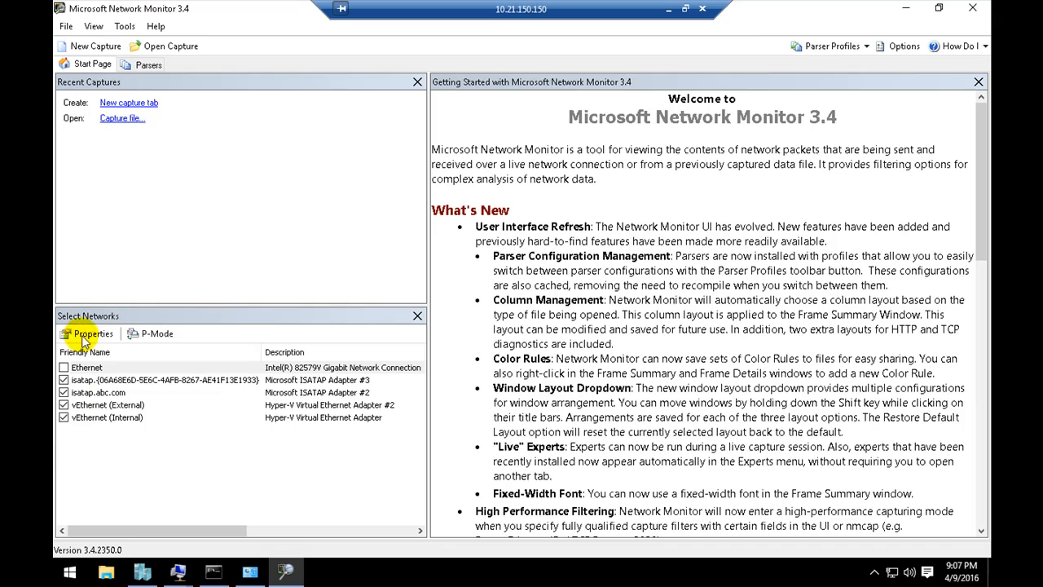
# Step: Leave only the vEthernet (Internal) adapter enabled for capturing and create a new capture tab
pyautogui.click(63, 380)
pyautogui.click(64, 392)
pyautogui.click(64, 404)
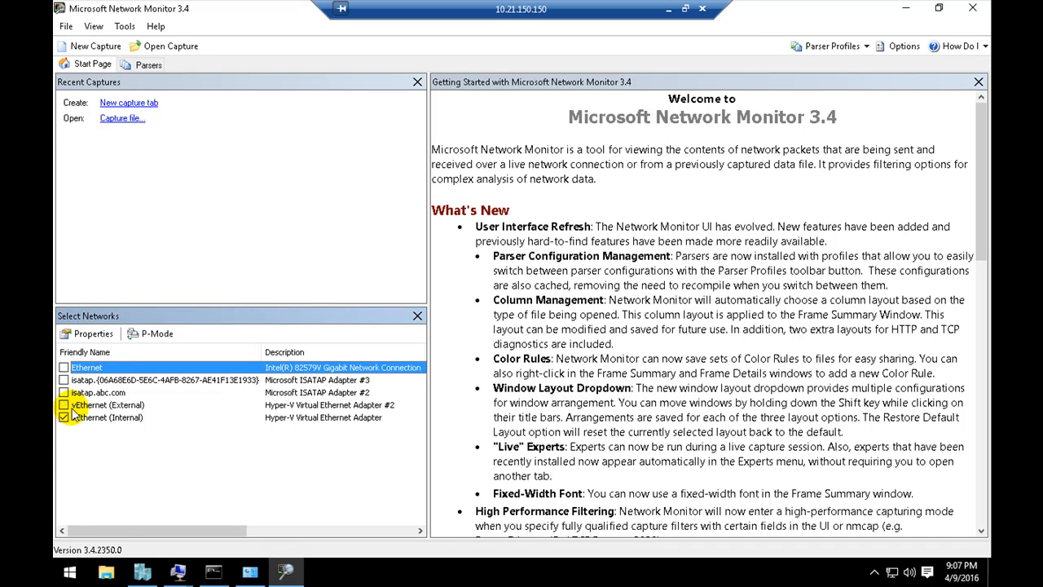
pyautogui.click(120, 419)
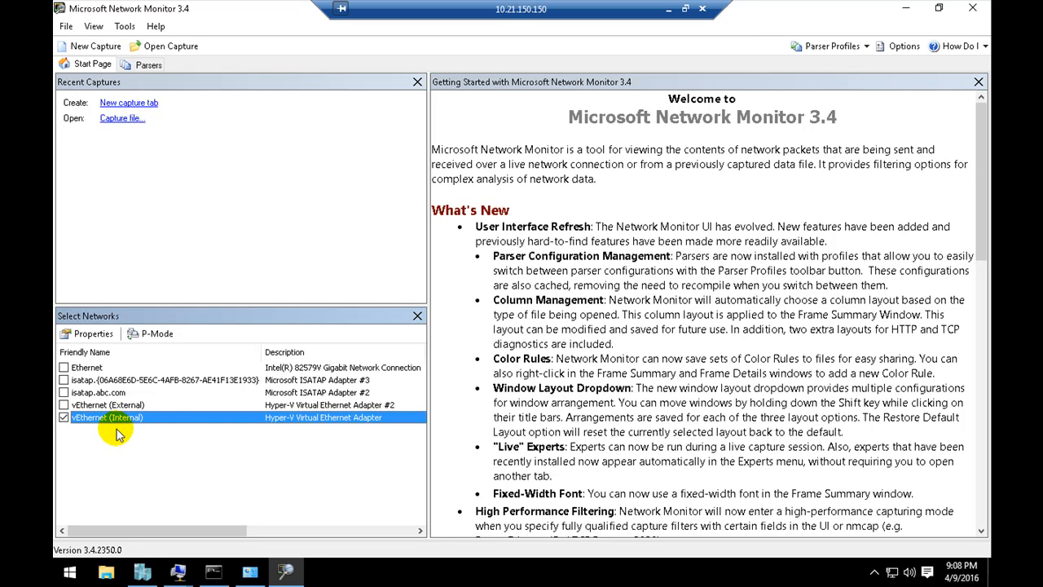
pyautogui.click(124, 104)
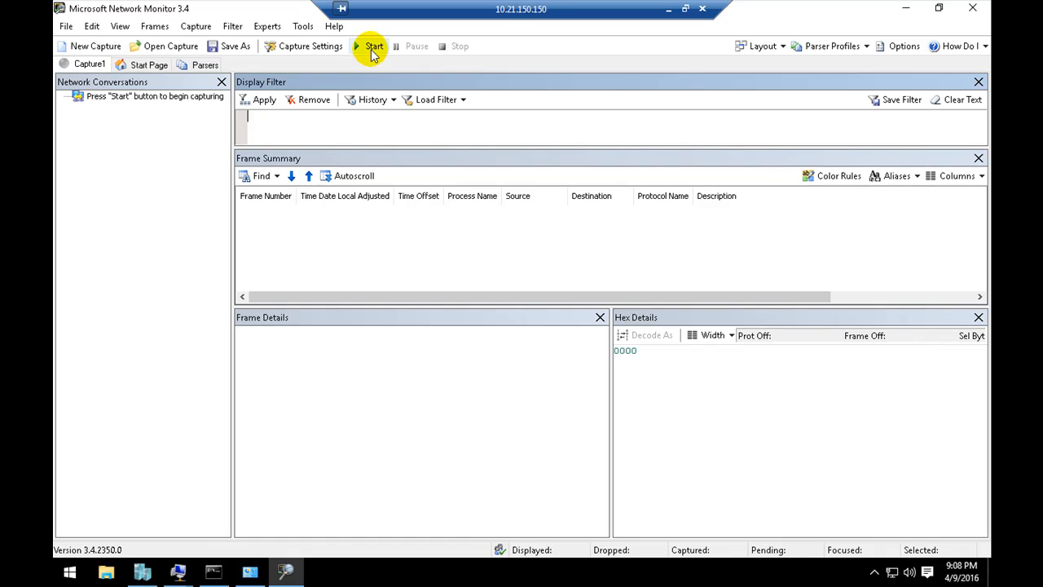
# Step: Switch to the TL_Server01 virtual machine and start a new IPv4 DHCP scope named scope1
pyautogui.click(179, 570)
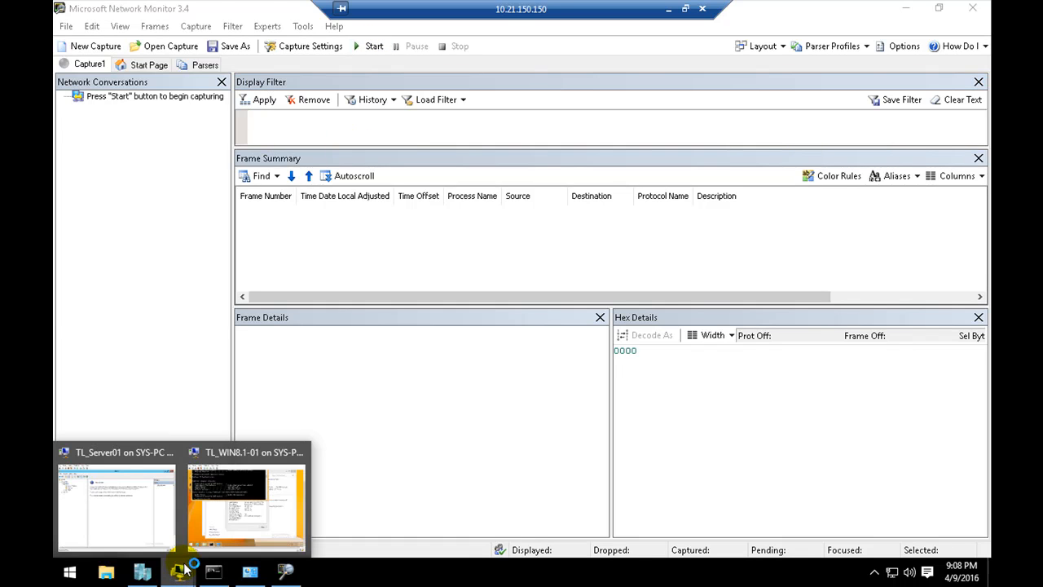
pyautogui.click(184, 460)
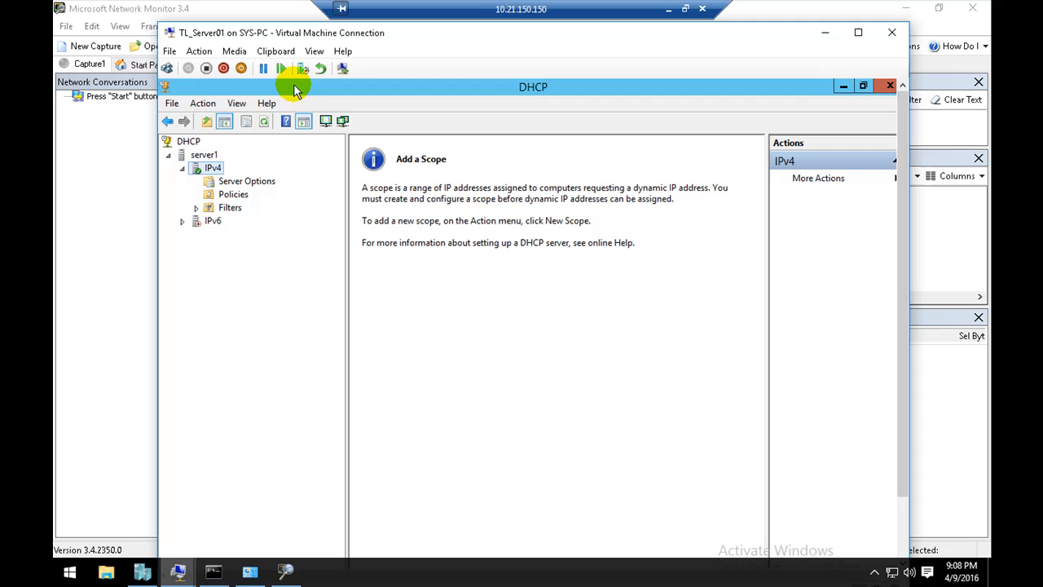
pyautogui.rightClick(212, 170)
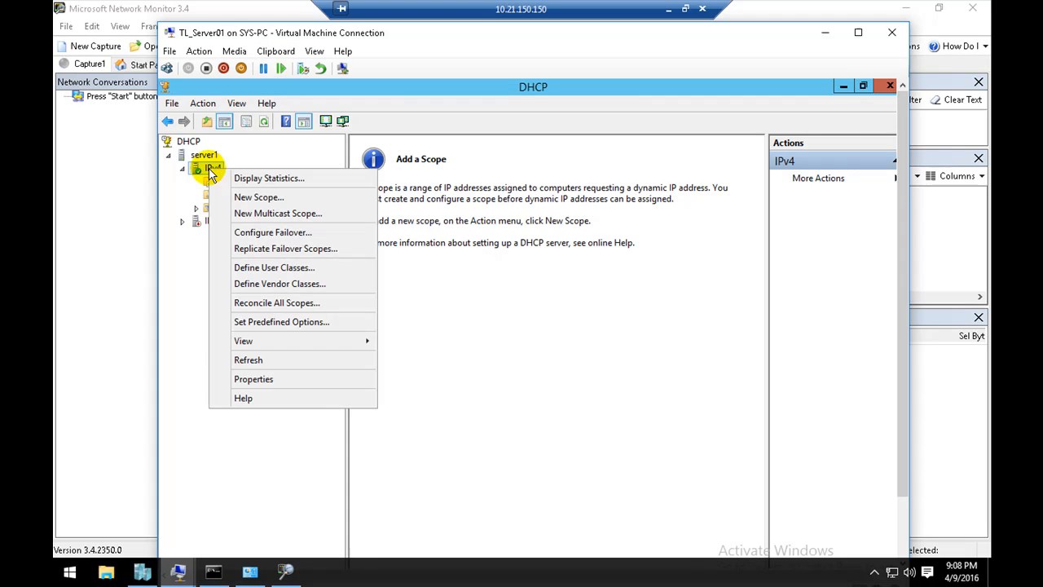
pyautogui.click(254, 198)
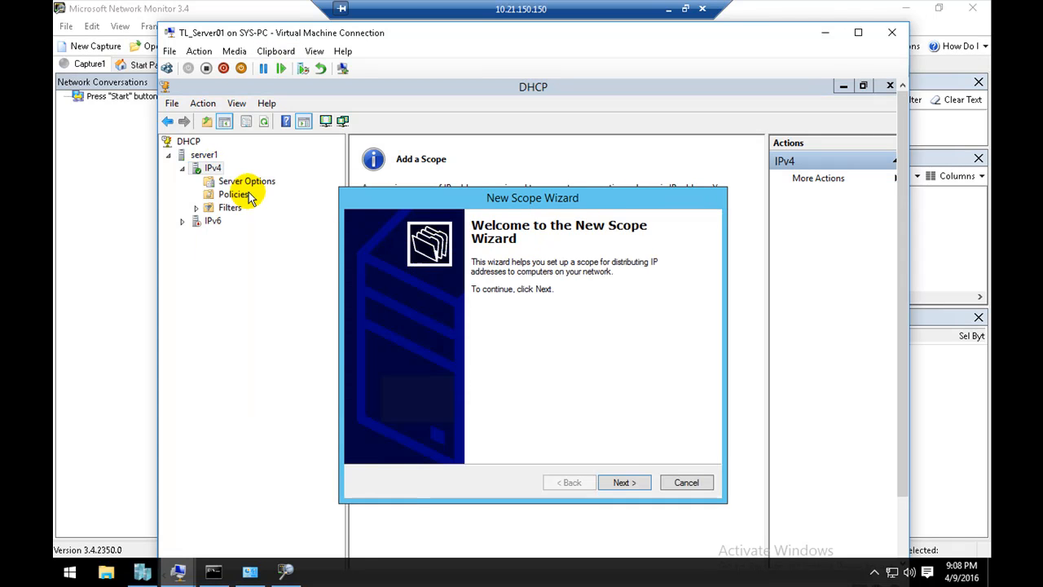
pyautogui.click(624, 482)
pyautogui.write('scope1')
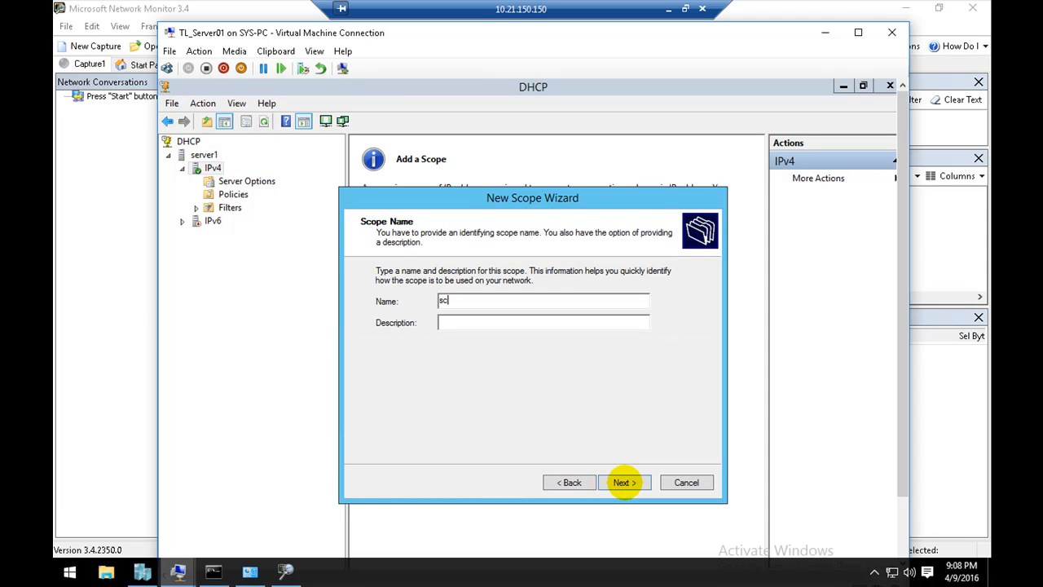
pyautogui.click(624, 483)
# Step: Set the scope's address range from 192.168.1.11 to 192.168.1.100, keeping the default subnet mask
pyautogui.write('192.168.1.')
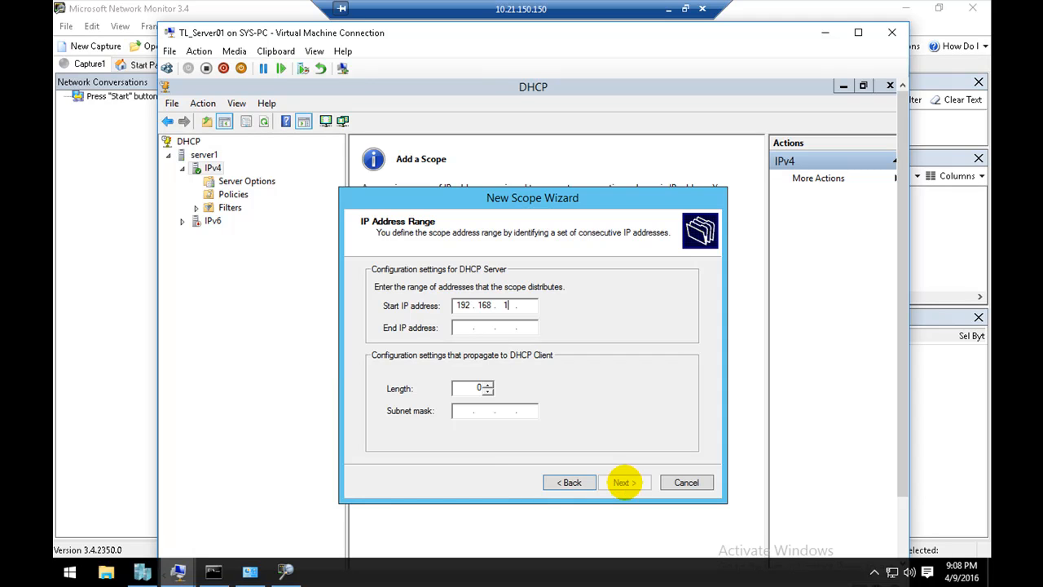
pyautogui.write('11')
pyautogui.press('Tab')
pyautogui.write('1')
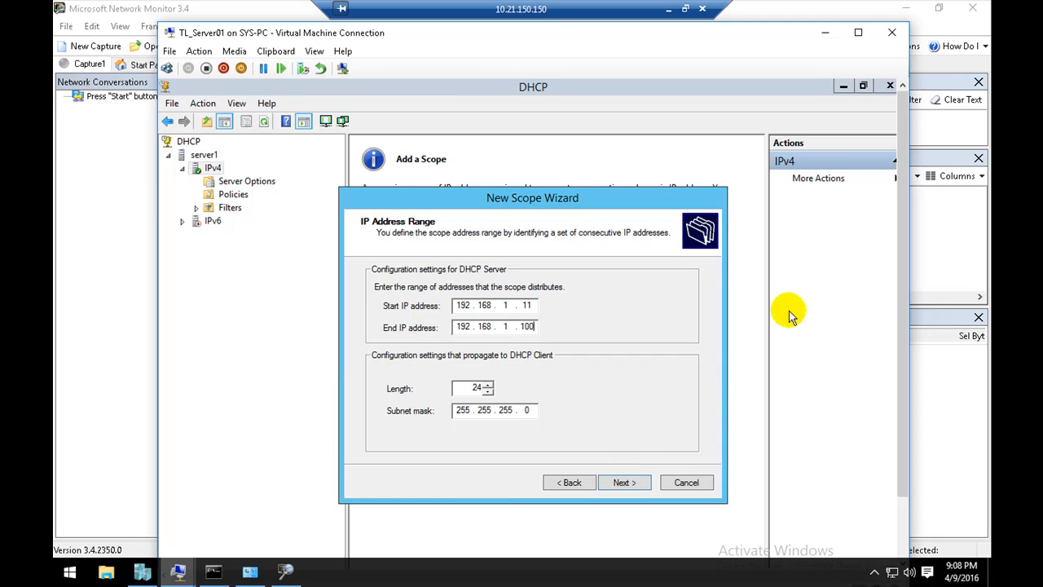
pyautogui.click(621, 482)
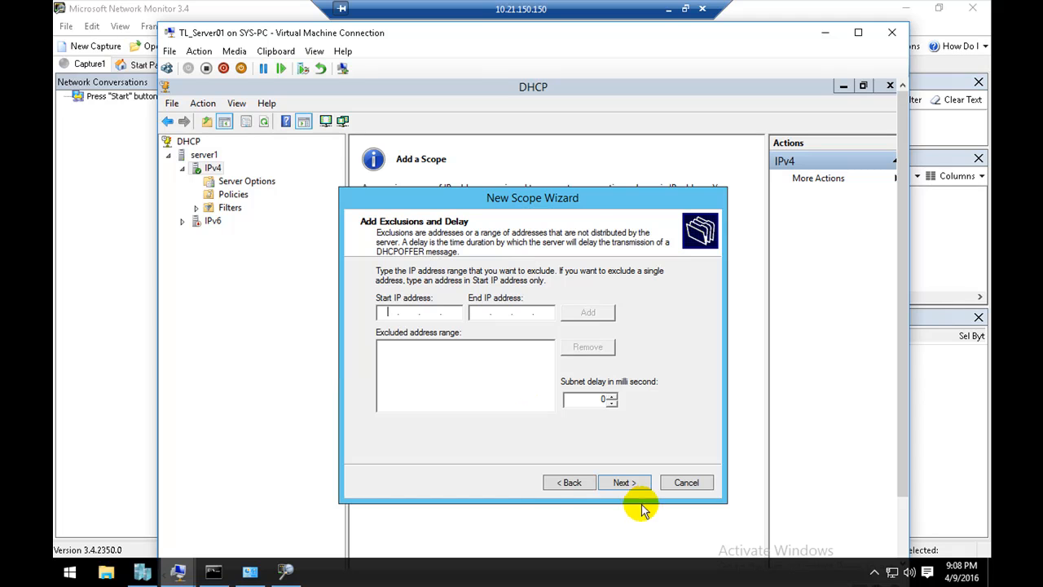
# Step: Finish the new scope without exclusions, with the default lease duration and with DHCP option configuration postponed
pyautogui.click(625, 484)
pyautogui.click(624, 483)
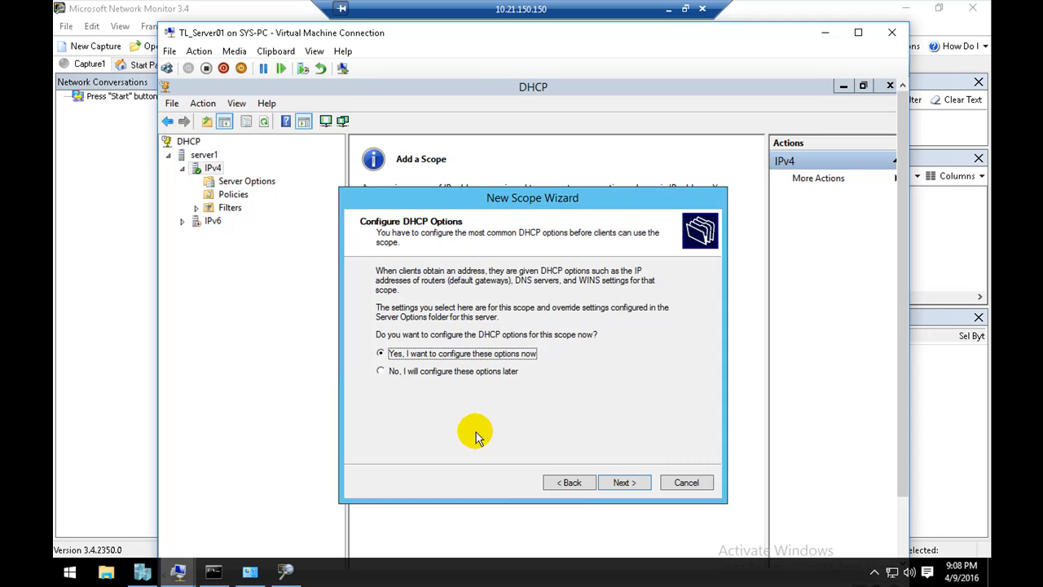
pyautogui.click(476, 373)
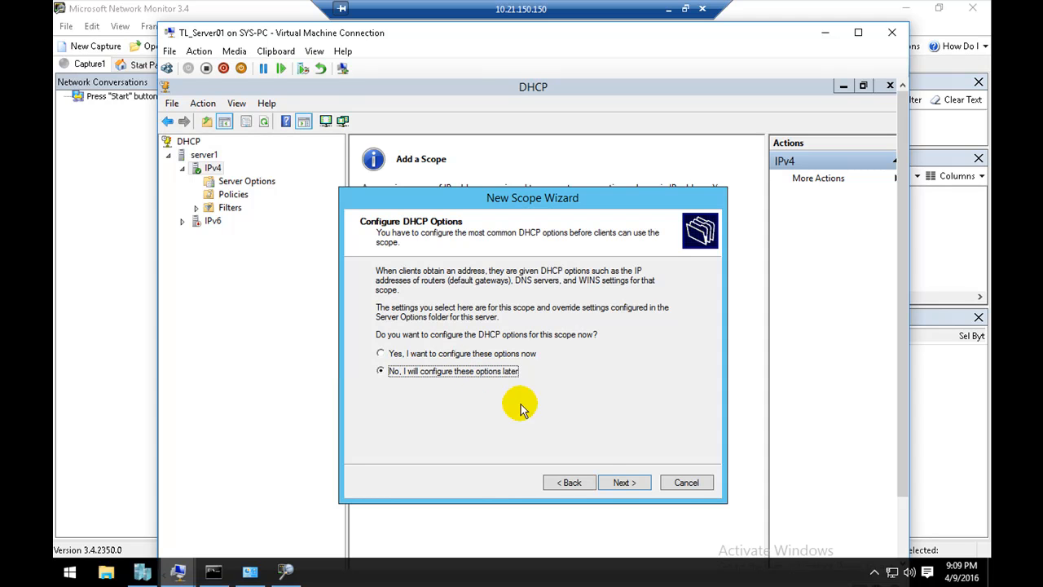
pyautogui.click(615, 485)
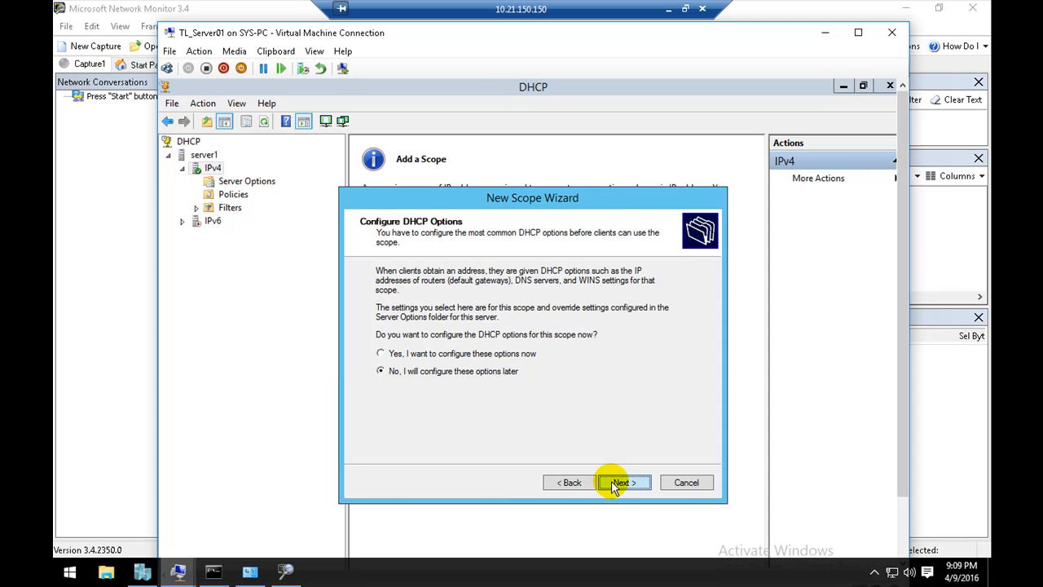
pyautogui.click(615, 484)
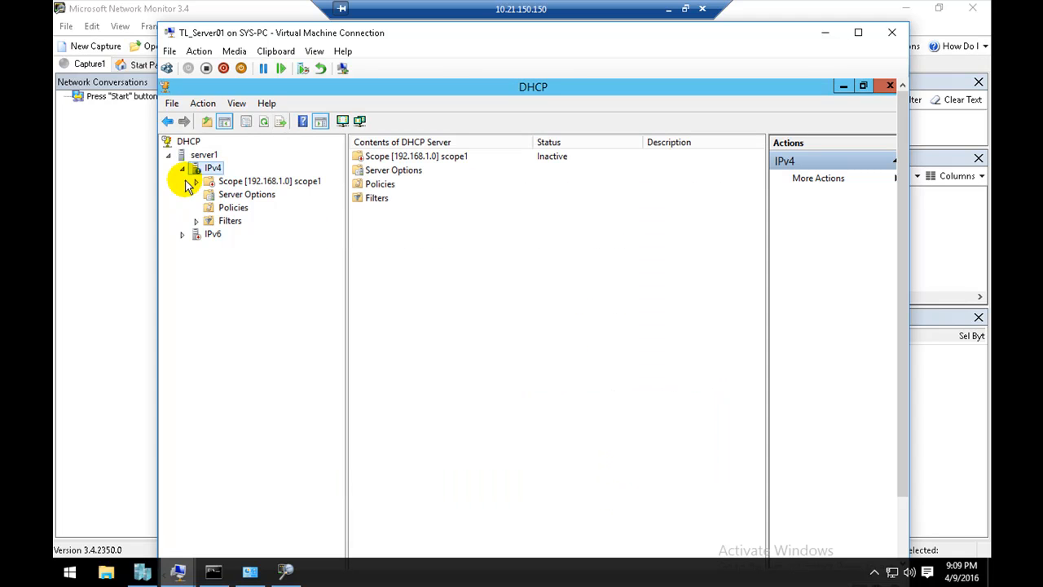
# Step: Activate the scope1 DHCP scope
pyautogui.click(234, 184)
pyautogui.rightClick(234, 184)
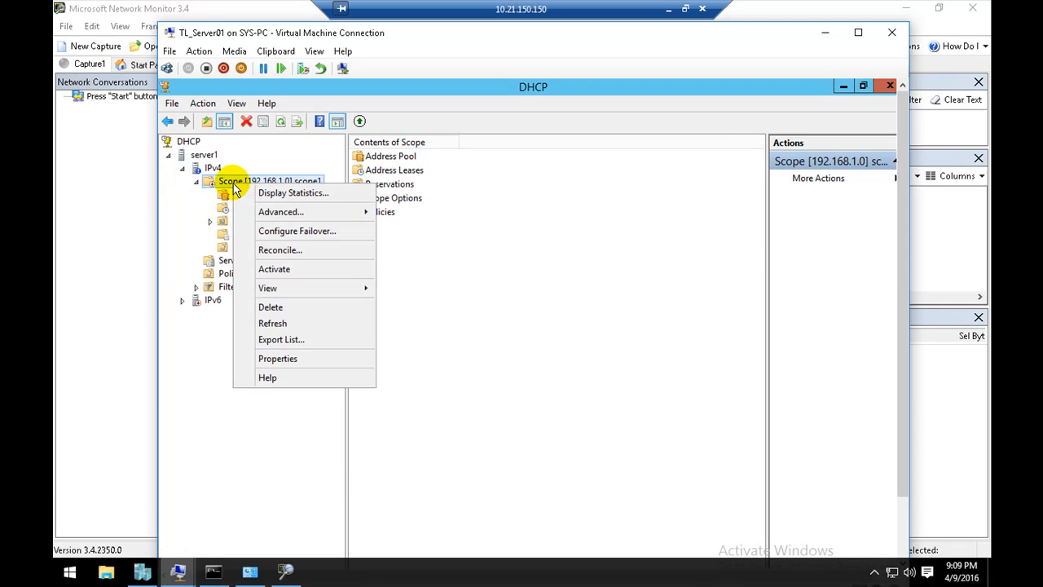
pyautogui.click(277, 270)
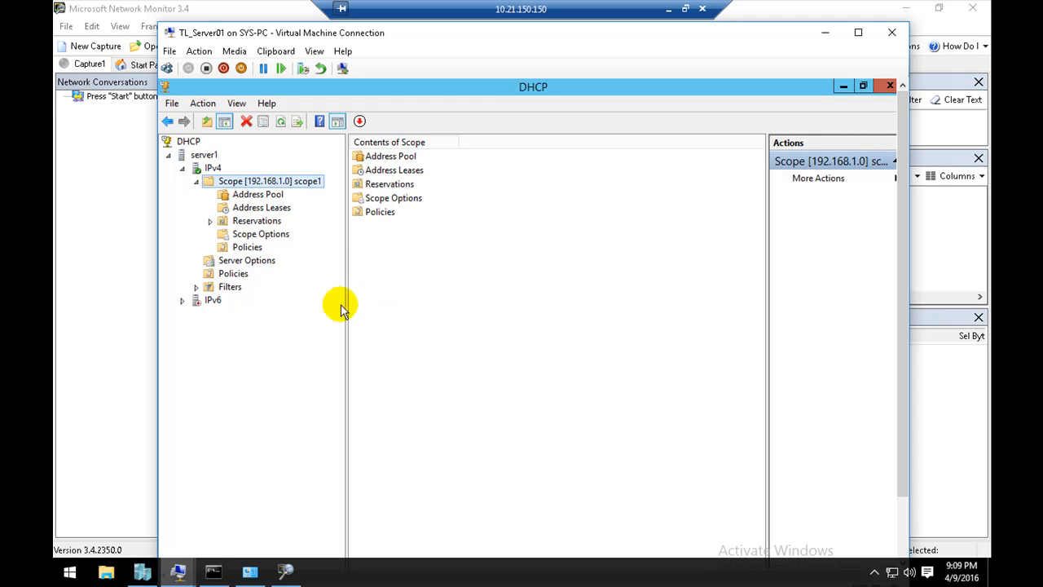
pyautogui.click(211, 575)
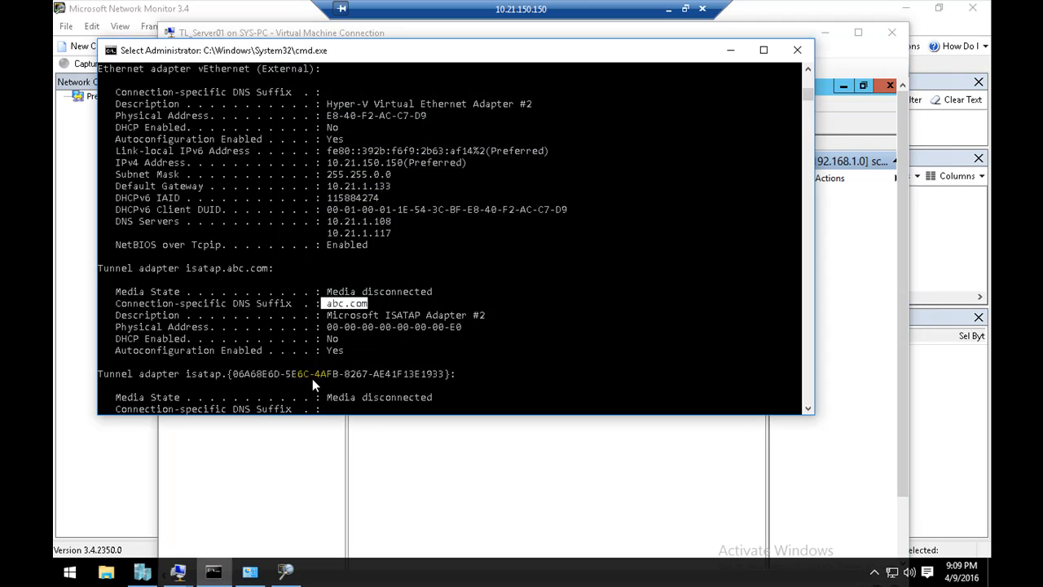
pyautogui.click(442, 535)
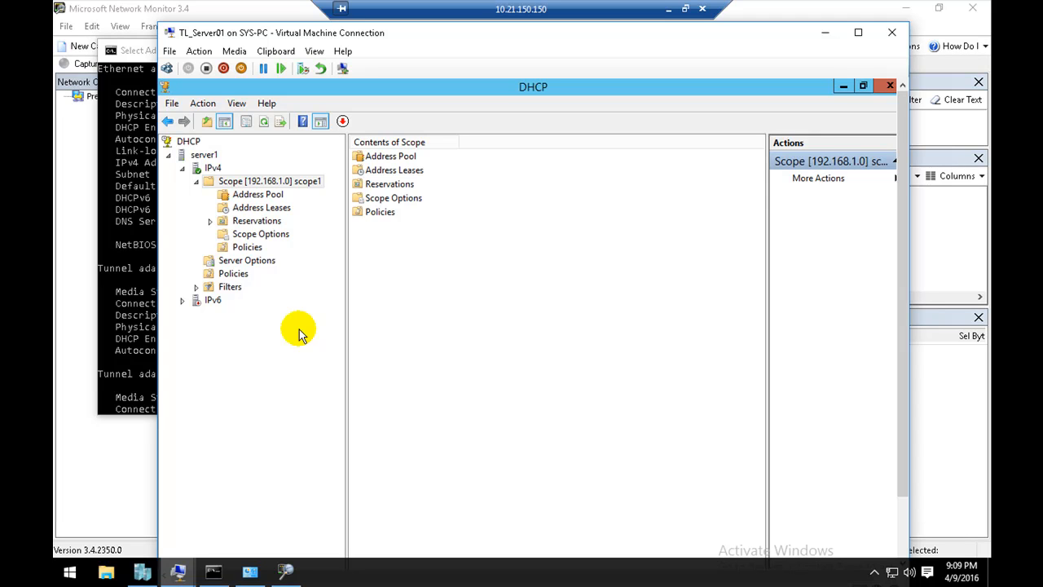
pyautogui.click(305, 325)
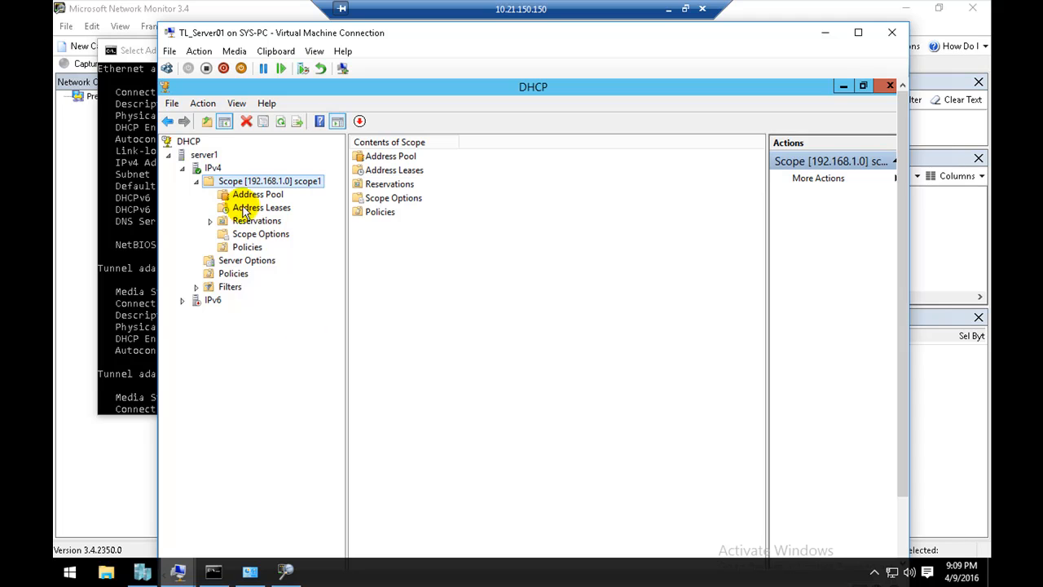
# Step: Display the statistics of scope1, review its total, in-use and available addresses, and close them
pyautogui.rightClick(225, 183)
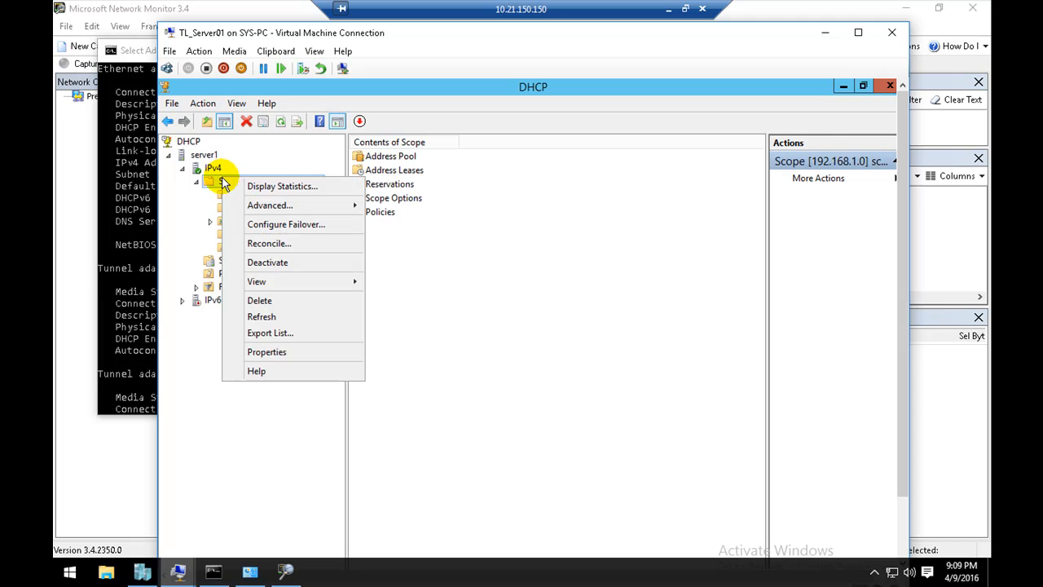
pyautogui.click(247, 187)
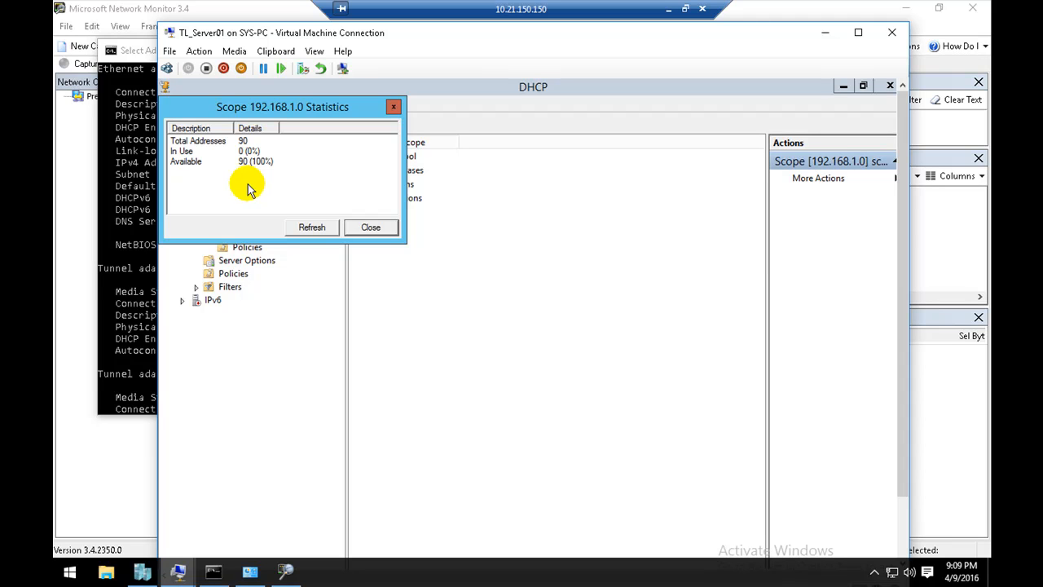
pyautogui.click(226, 145)
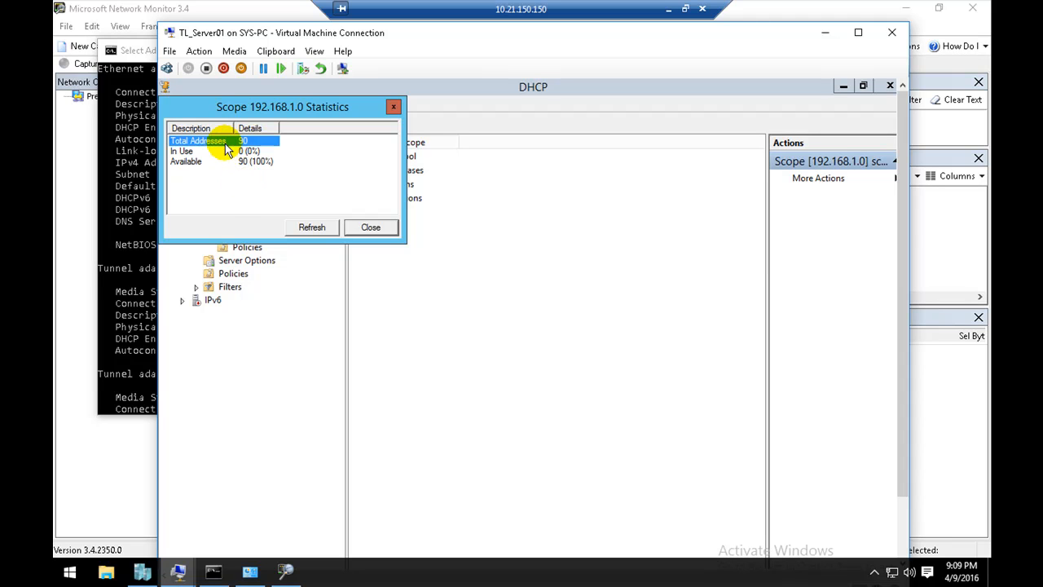
pyautogui.click(224, 152)
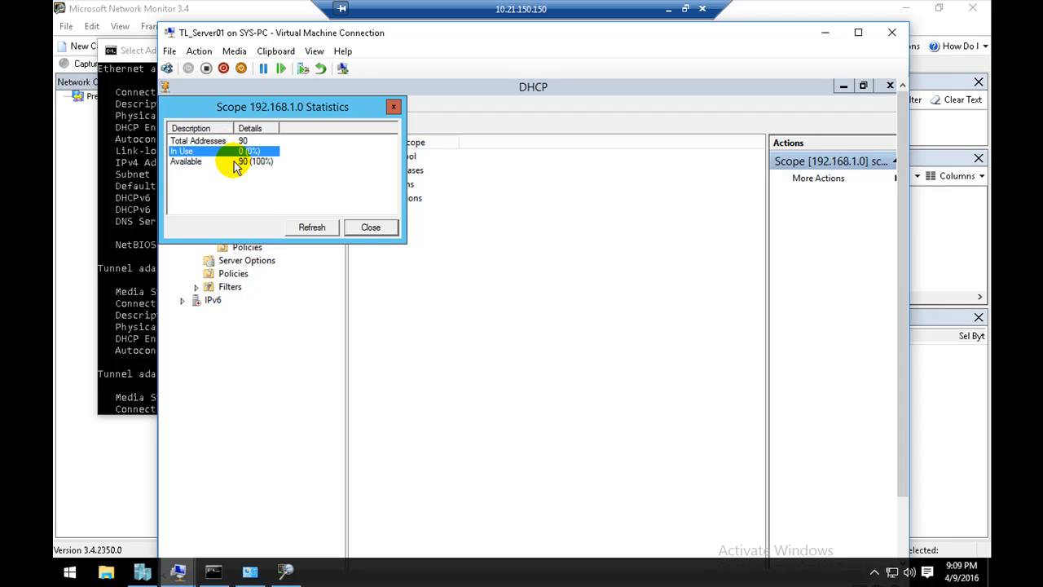
pyautogui.click(236, 163)
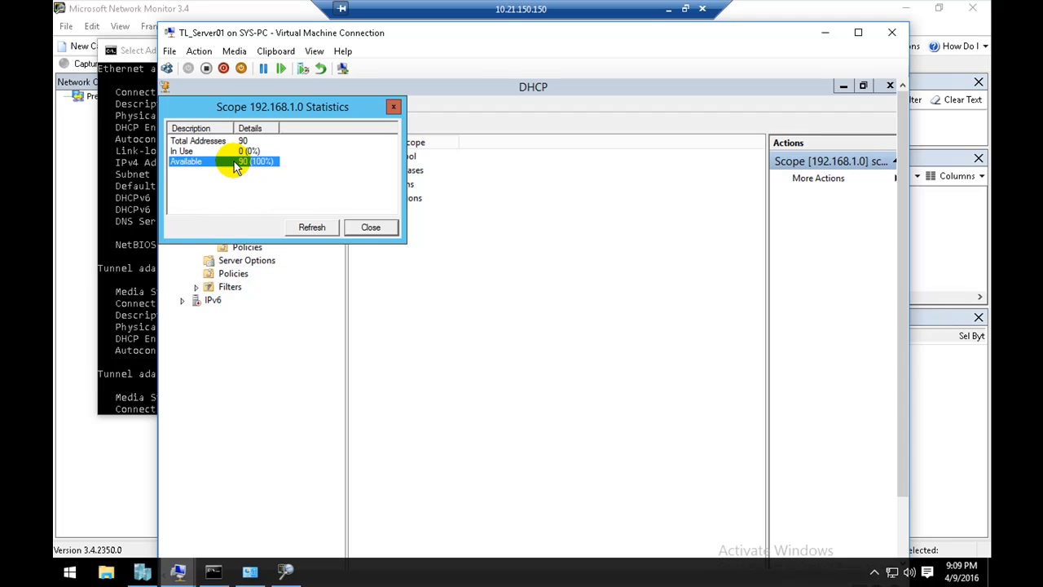
pyautogui.click(370, 227)
# Step: Display the IPv4 server statistics, review the Discovers and Offers entries, and close them
pyautogui.rightClick(210, 167)
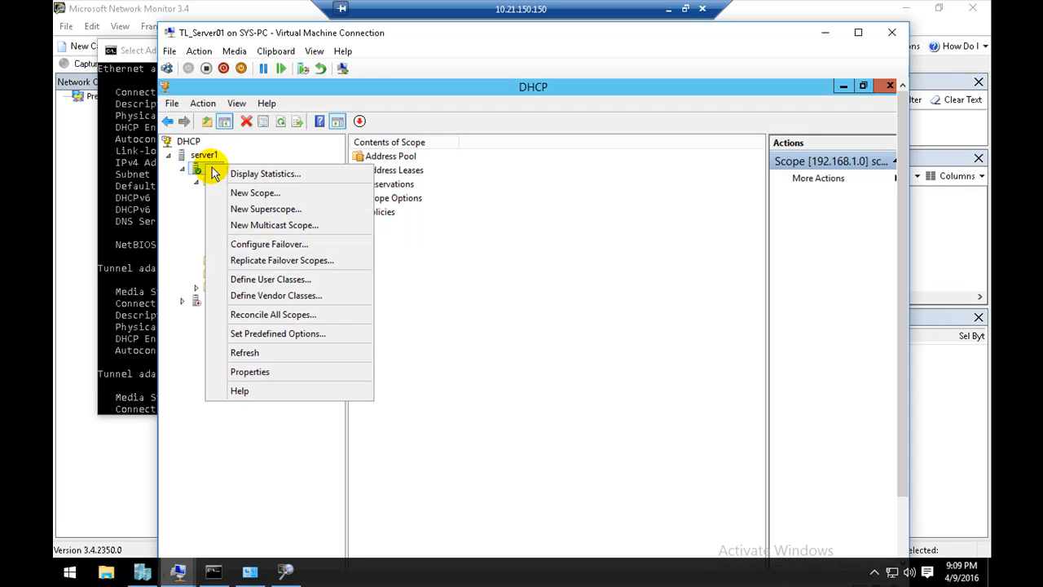
pyautogui.click(220, 172)
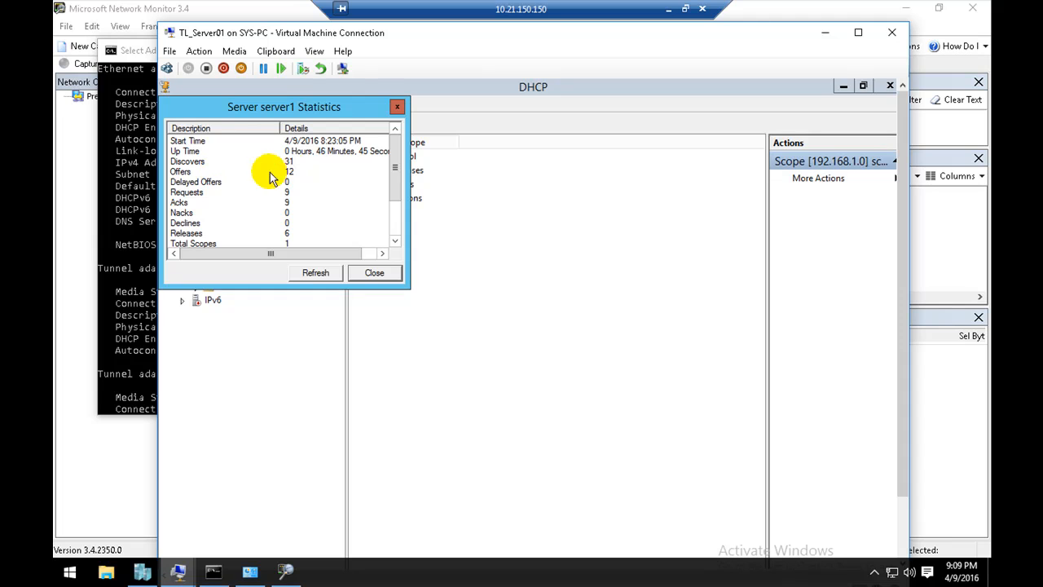
pyautogui.click(227, 161)
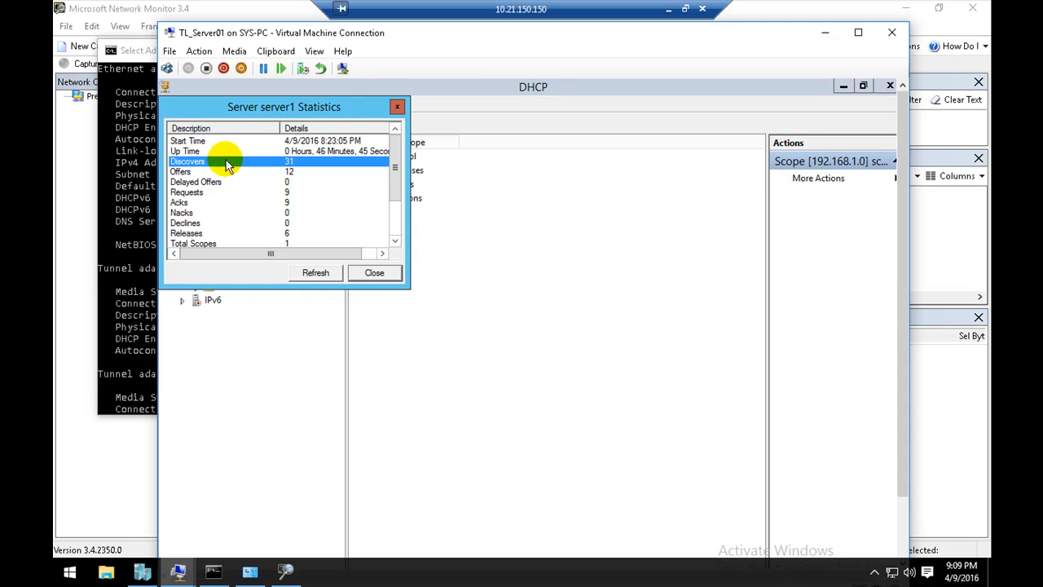
pyautogui.click(227, 172)
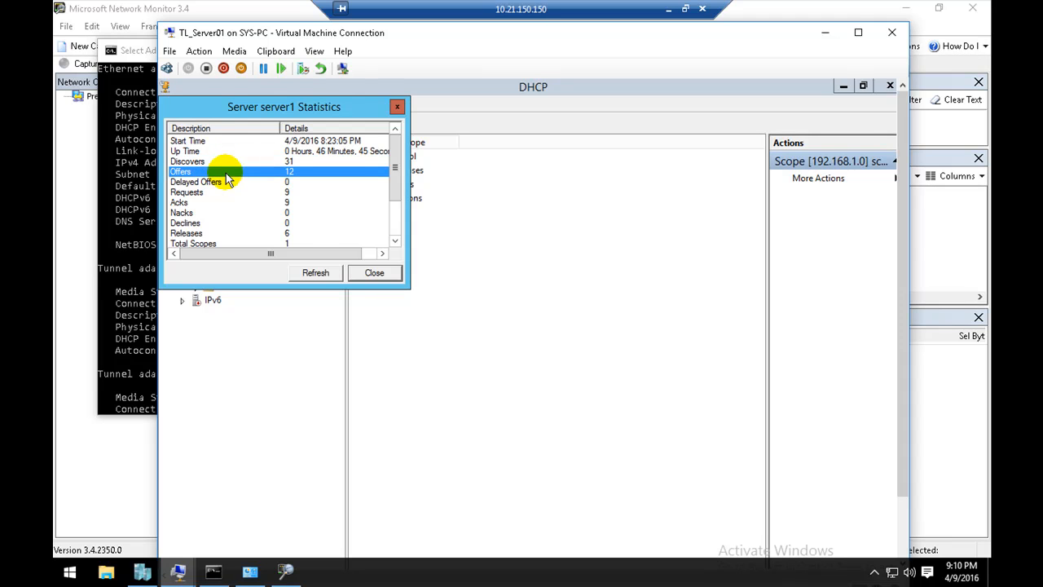
pyautogui.click(363, 272)
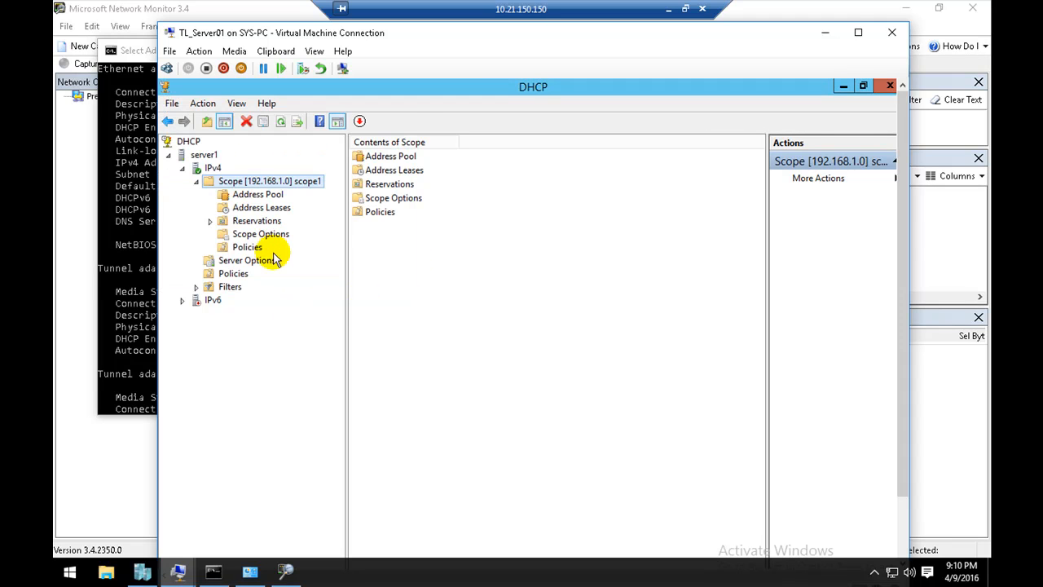
# Step: Restart the DHCP service on server1
pyautogui.rightClick(213, 168)
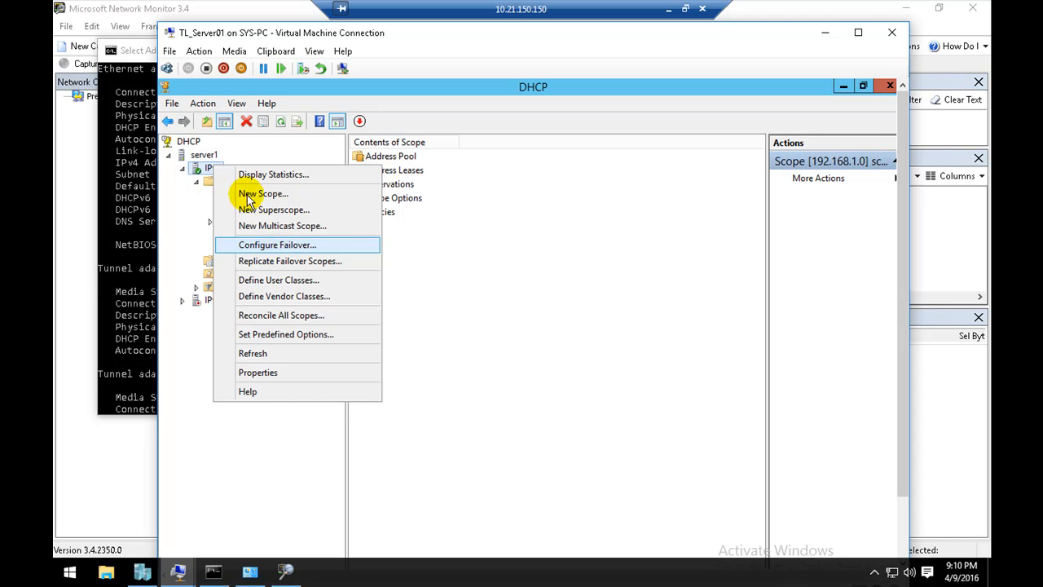
pyautogui.rightClick(204, 156)
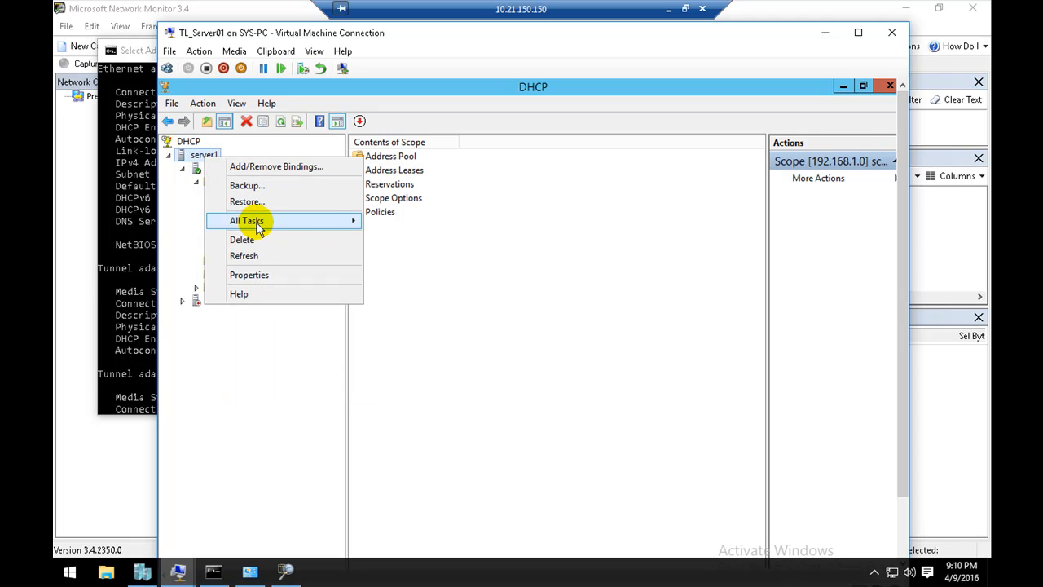
pyautogui.moveTo(334, 222)
pyautogui.click(399, 285)
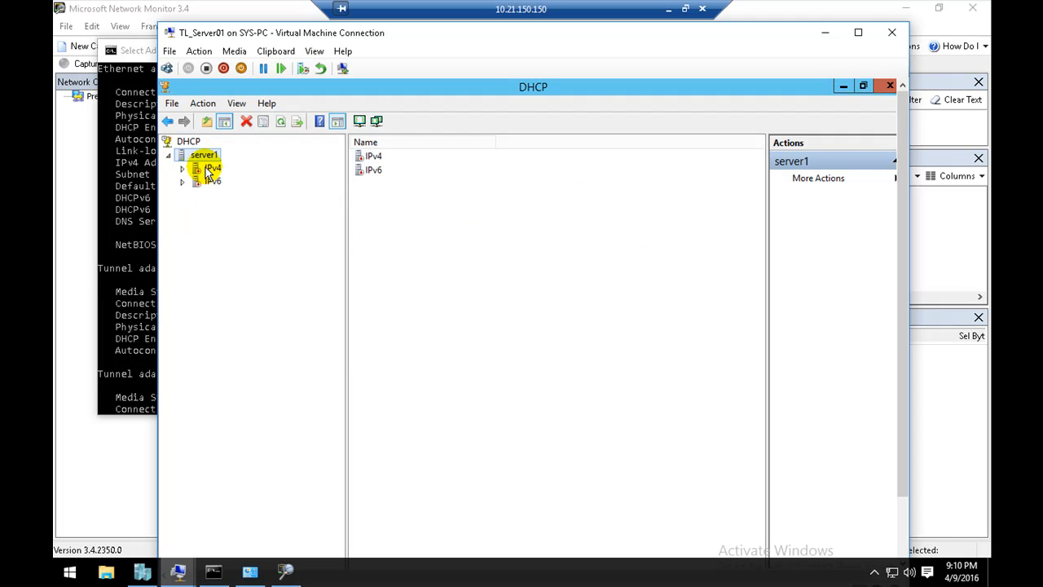
# Step: Expand the IPv4 node and refresh server1 to update the status of its IPv4 and IPv6 nodes
pyautogui.click(210, 169)
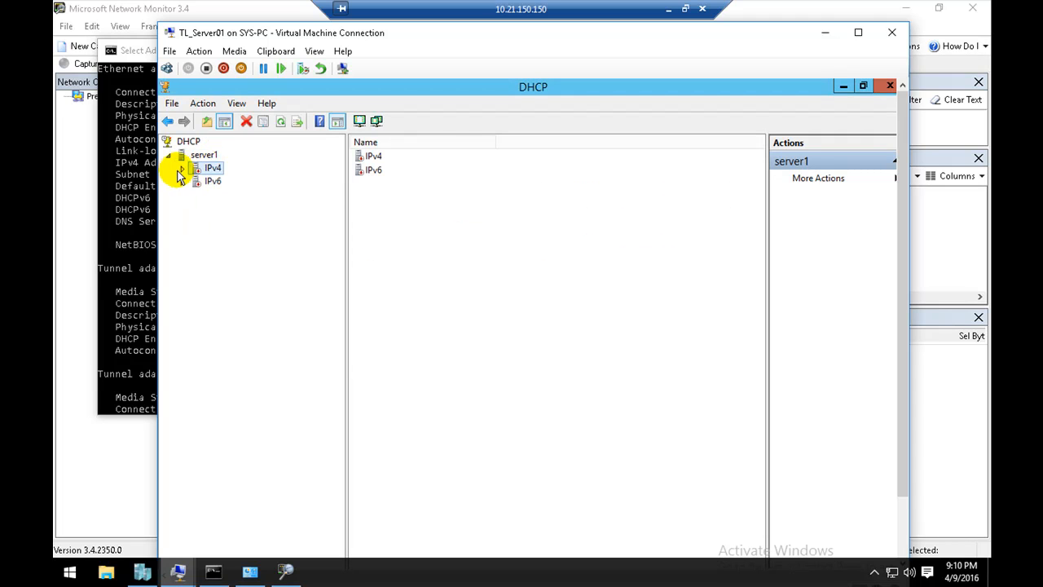
pyautogui.click(182, 167)
pyautogui.click(183, 168)
pyautogui.click(182, 168)
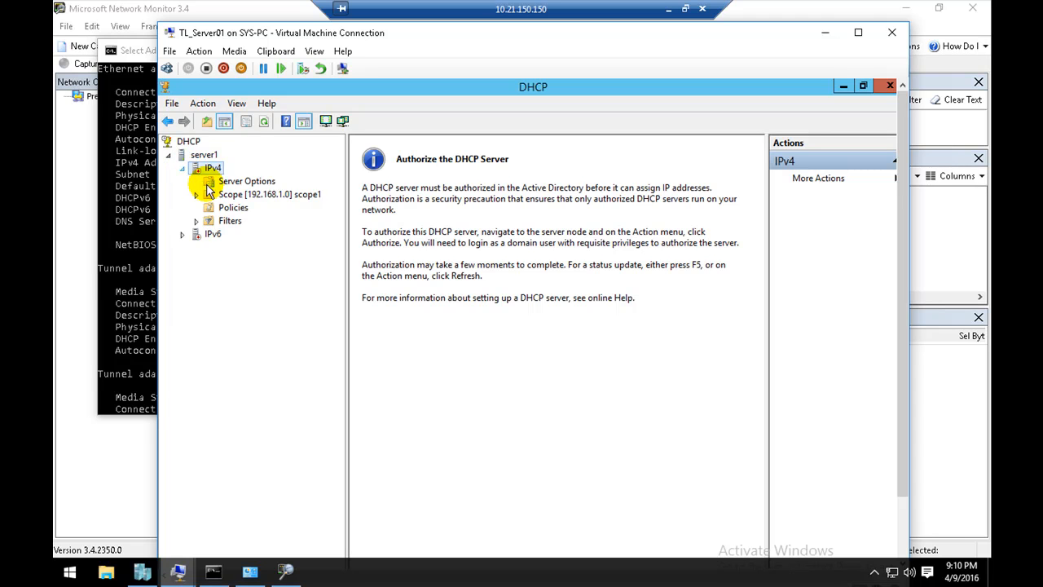
pyautogui.rightClick(203, 155)
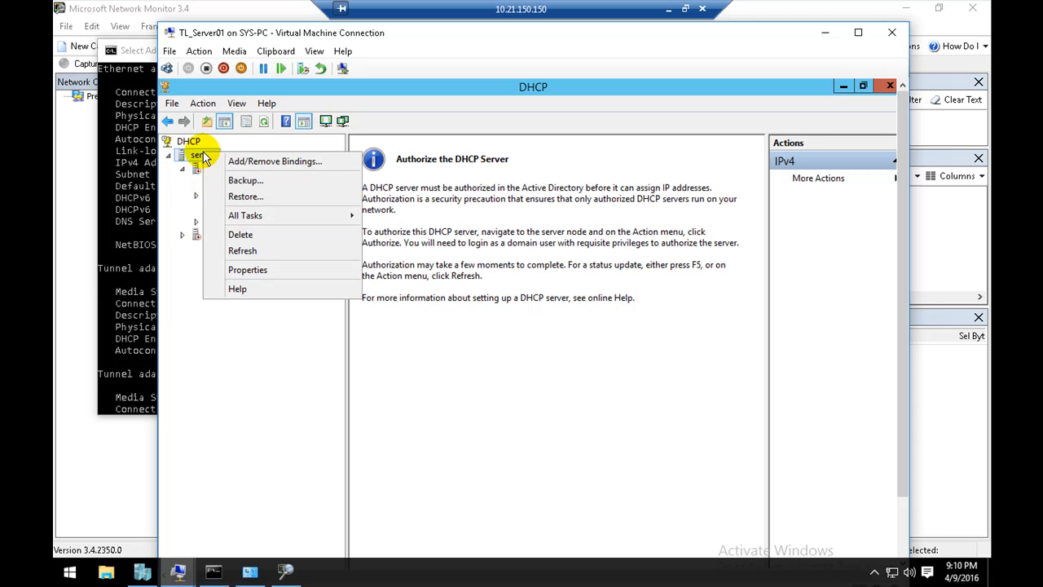
pyautogui.click(242, 251)
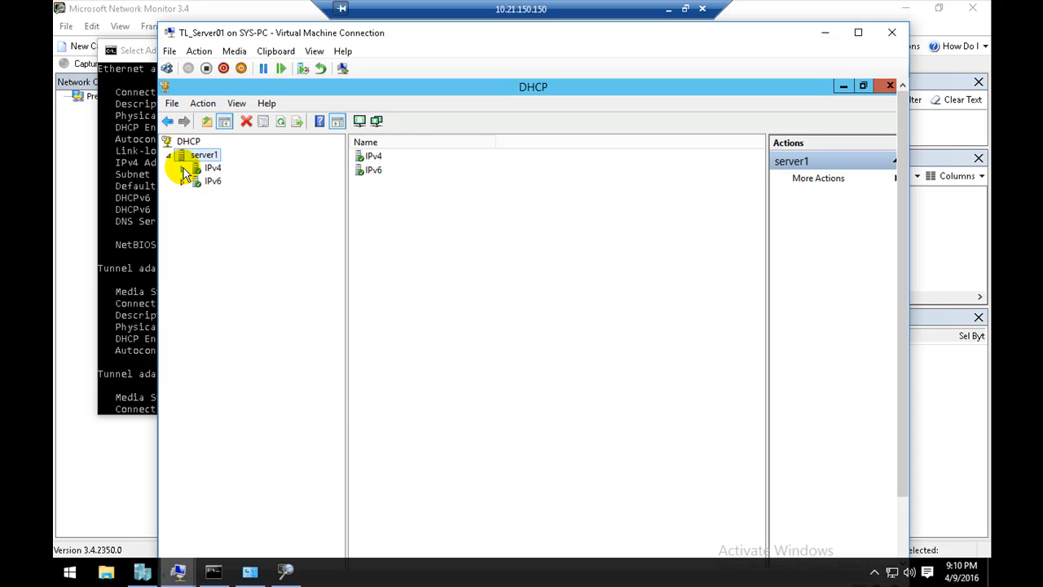
# Step: Expand the IPv4 node of server1 and display its server statistics
pyautogui.click(183, 169)
pyautogui.rightClick(201, 157)
pyautogui.rightClick(200, 155)
pyautogui.rightClick(196, 168)
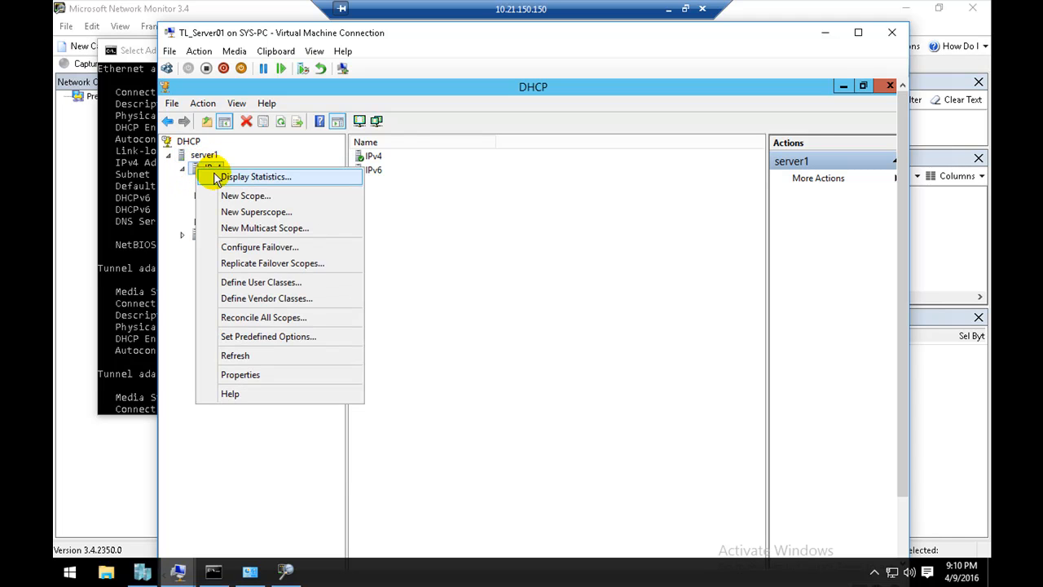
pyautogui.click(216, 177)
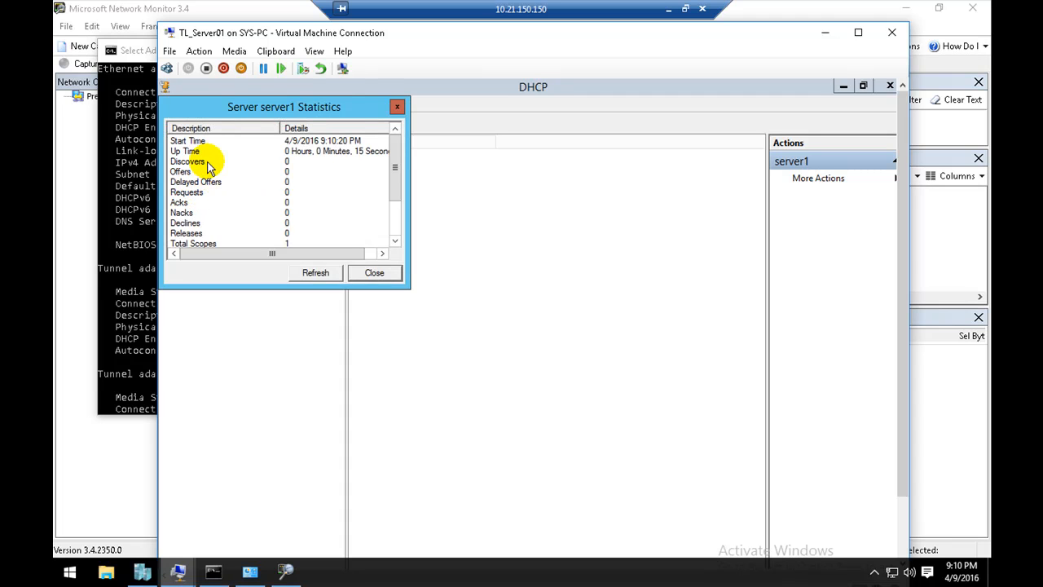
# Step: Examine the Discovers, Offers, Delayed Offers, Requests and Acks entries in the server1 statistics
pyautogui.click(207, 163)
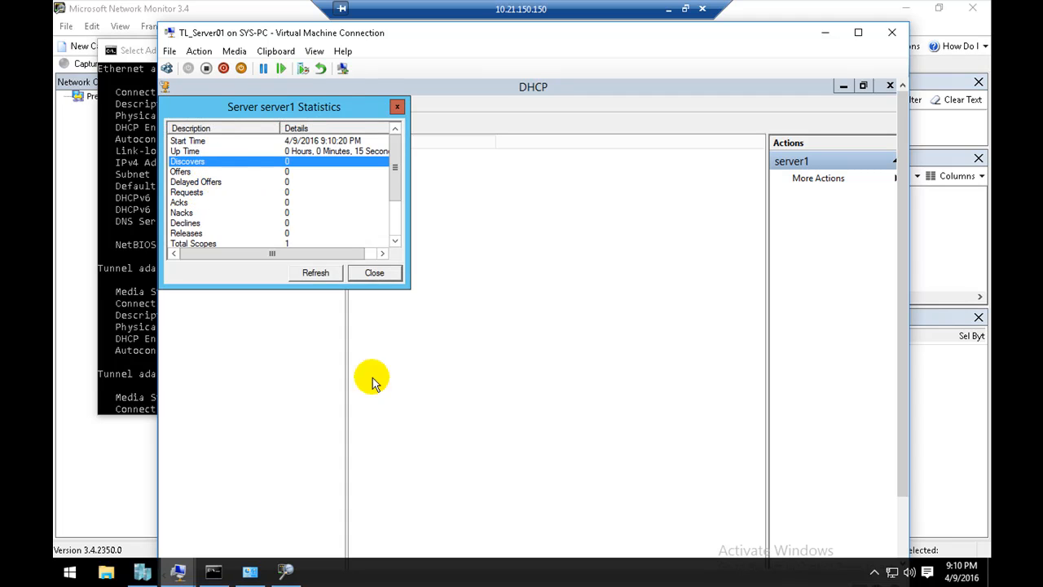
pyautogui.click(222, 172)
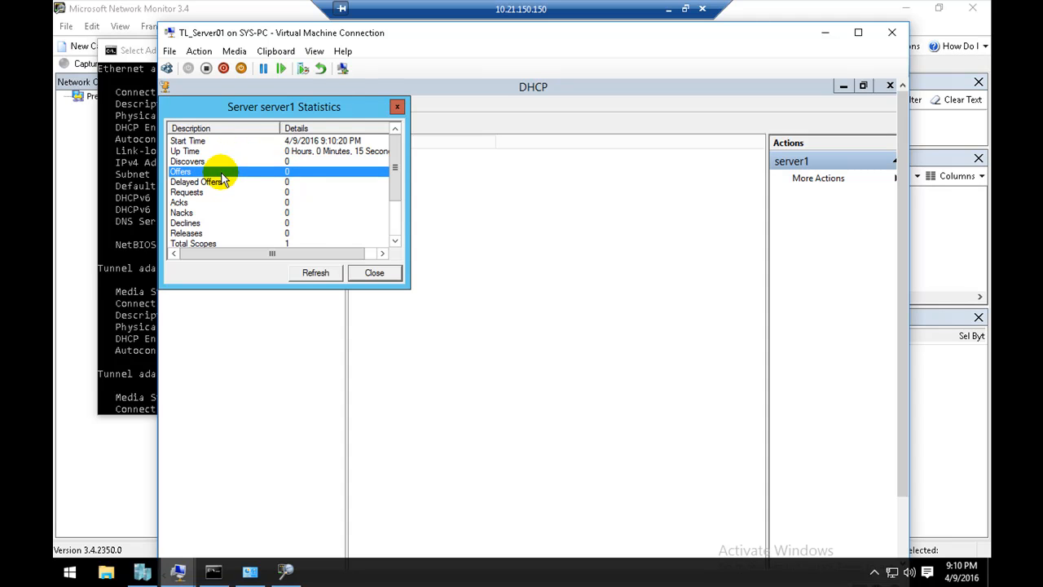
pyautogui.click(208, 181)
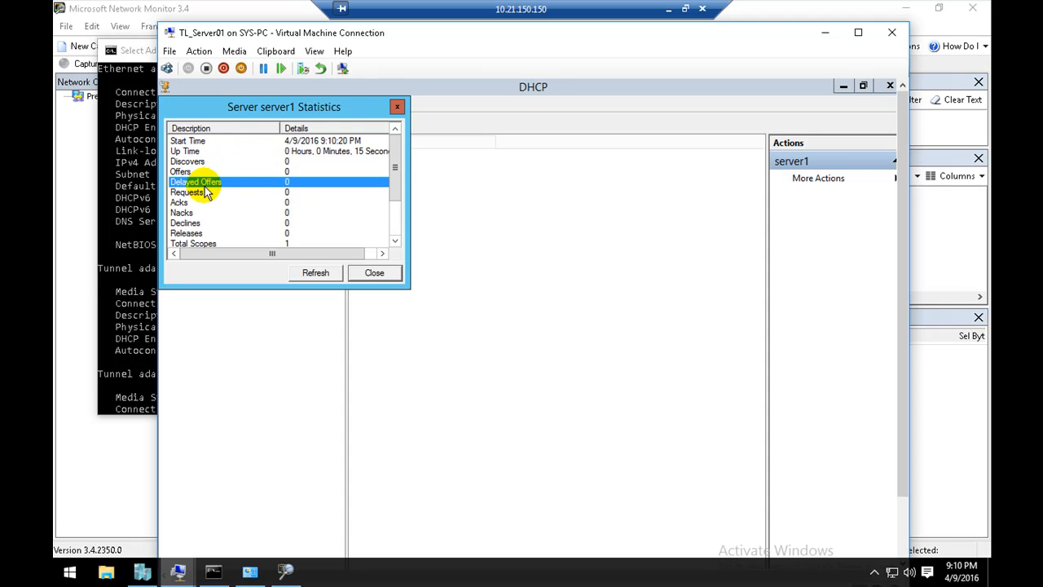
pyautogui.click(194, 162)
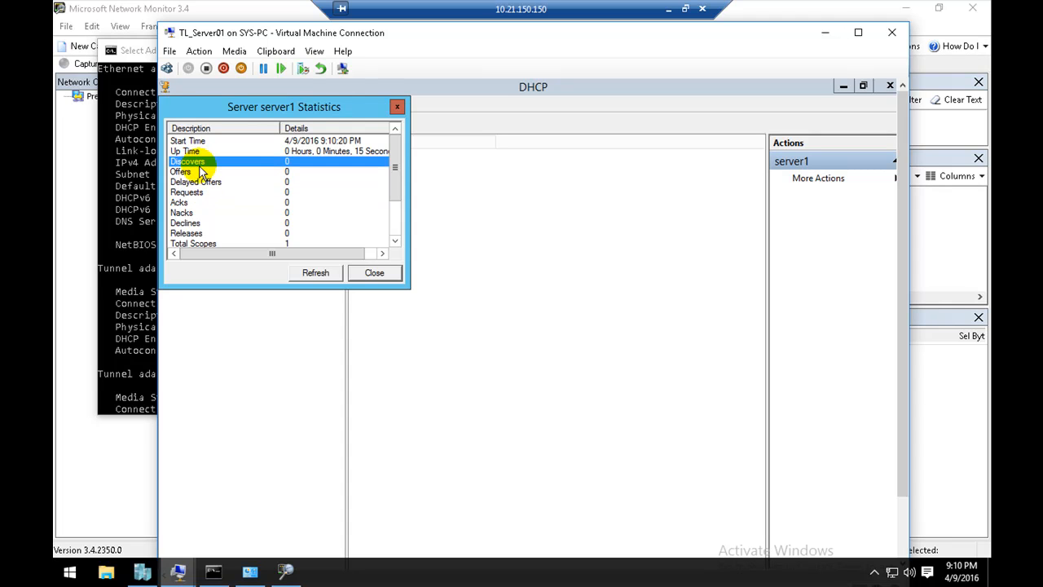
pyautogui.click(199, 172)
pyautogui.click(193, 192)
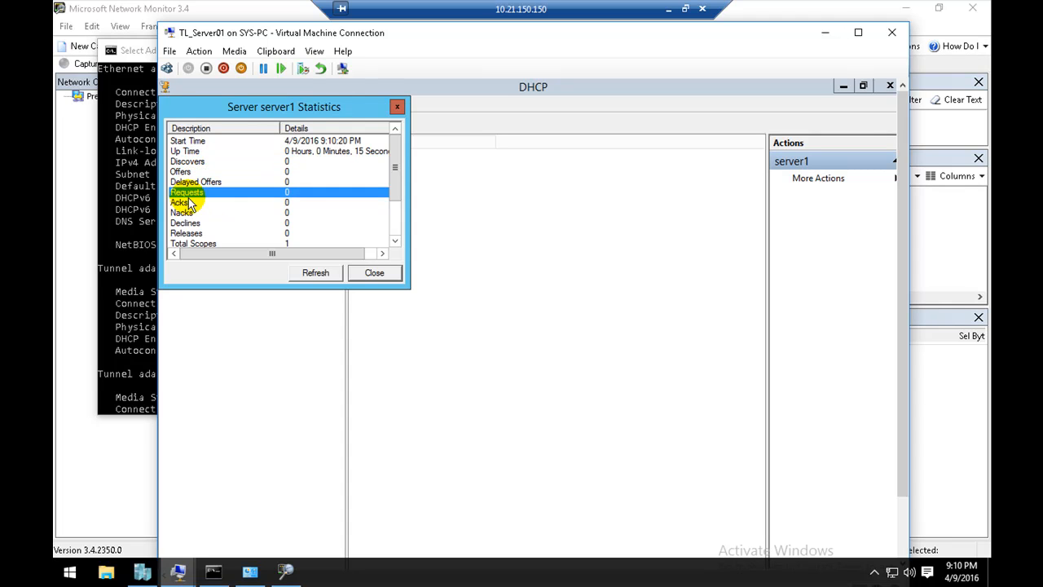
pyautogui.click(189, 202)
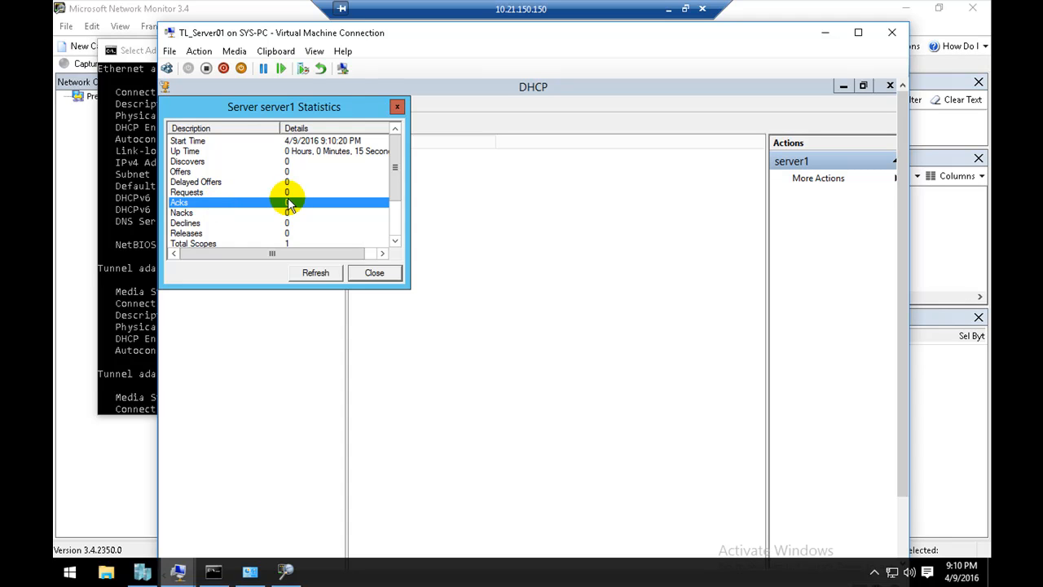
pyautogui.click(255, 162)
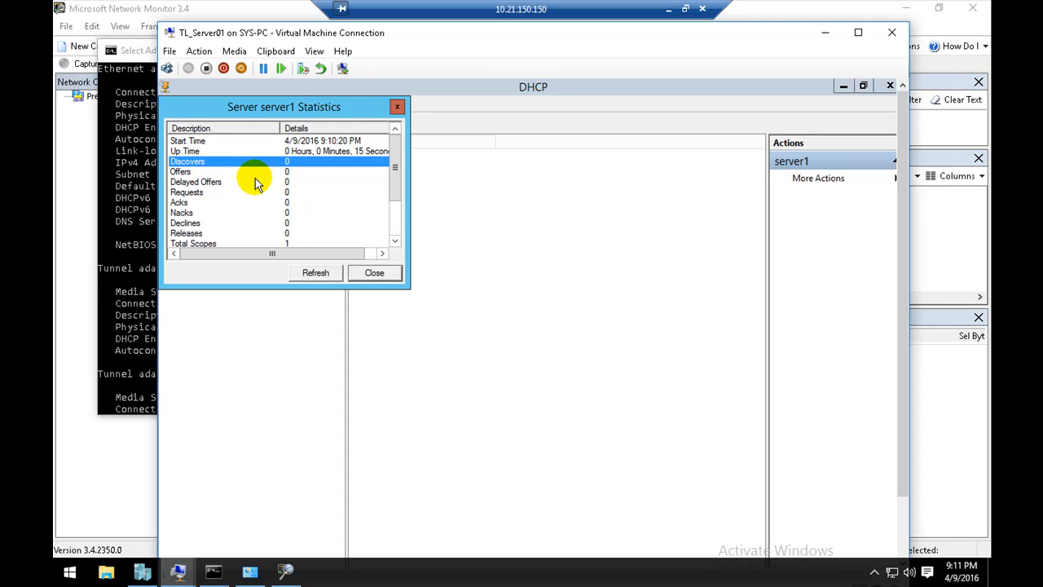
pyautogui.click(255, 183)
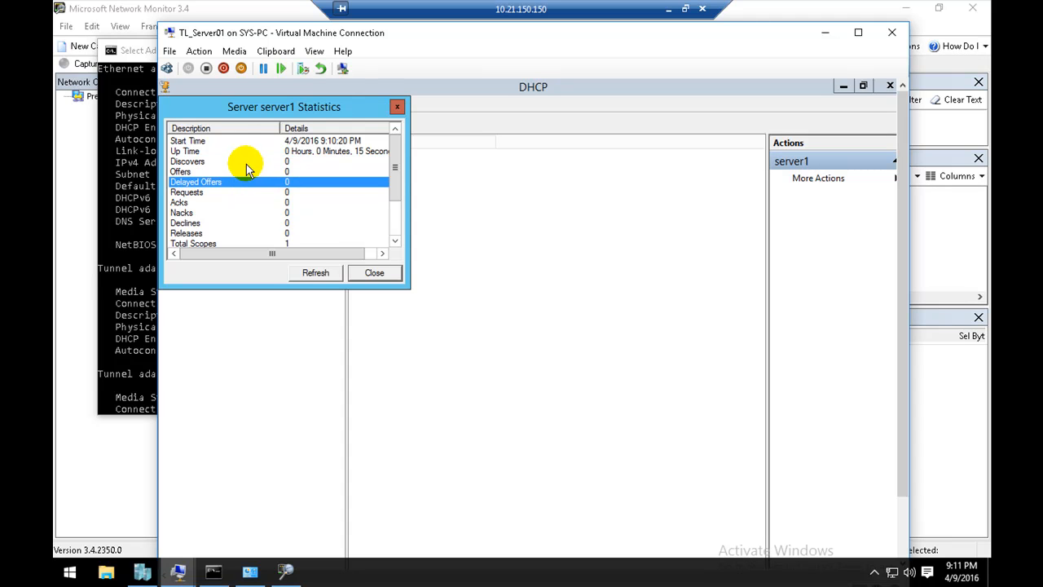
pyautogui.click(246, 162)
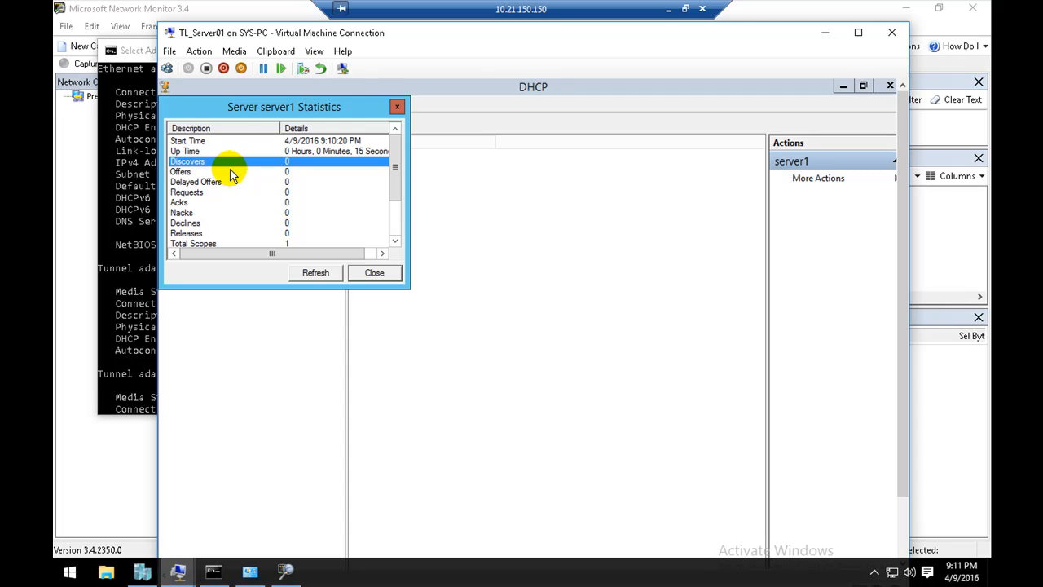
pyautogui.click(233, 173)
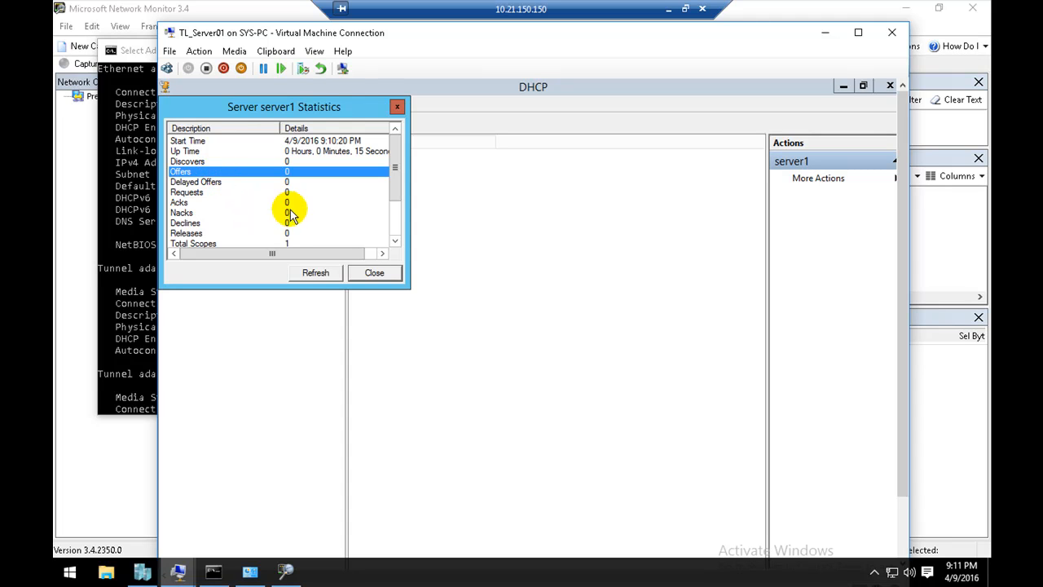
pyautogui.click(236, 181)
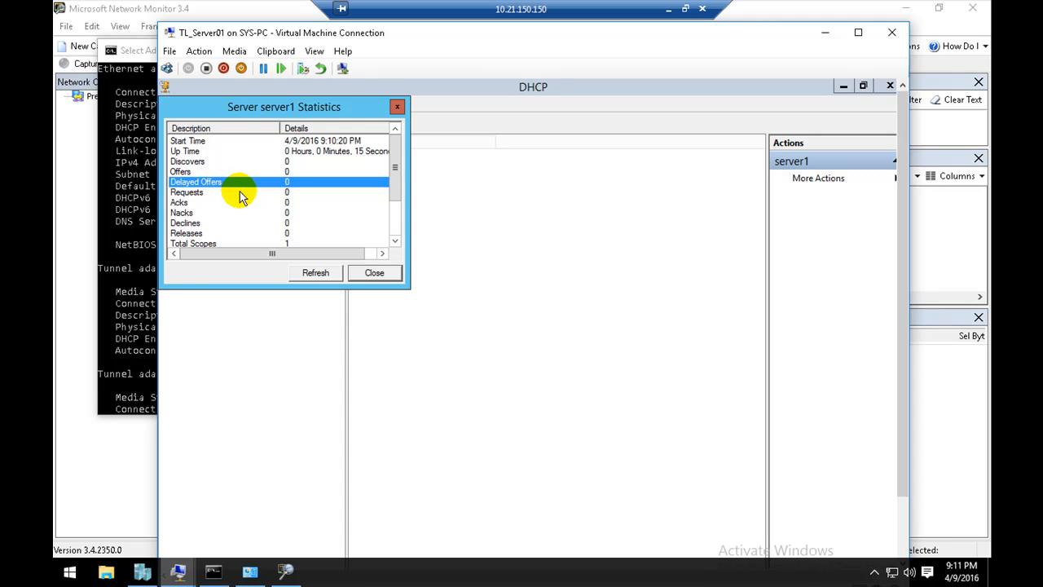
pyautogui.click(236, 170)
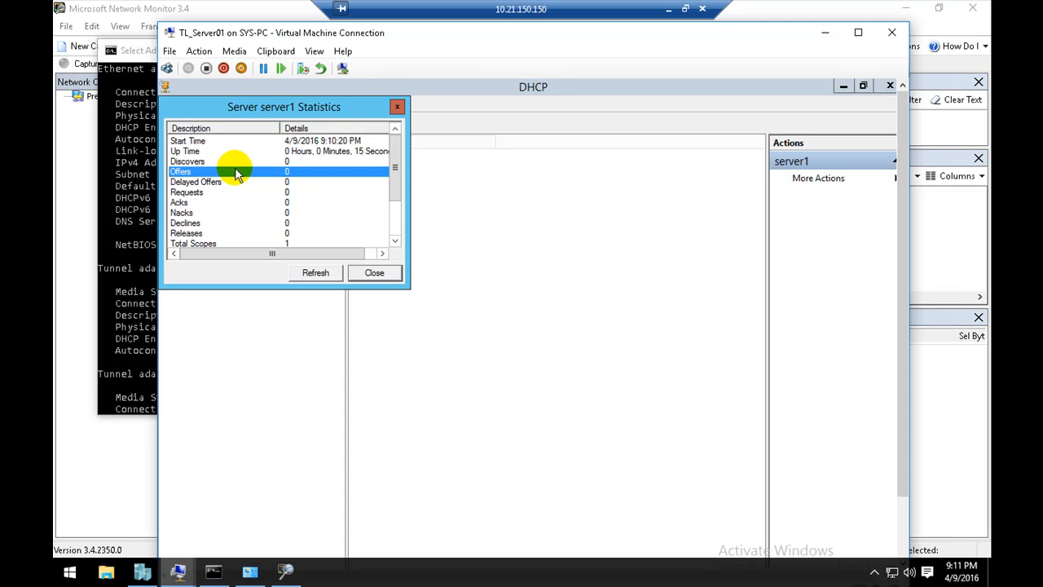
# Step: Switch to the Command Prompt and release the host's DHCP address with ipconfig /release
pyautogui.click(153, 177)
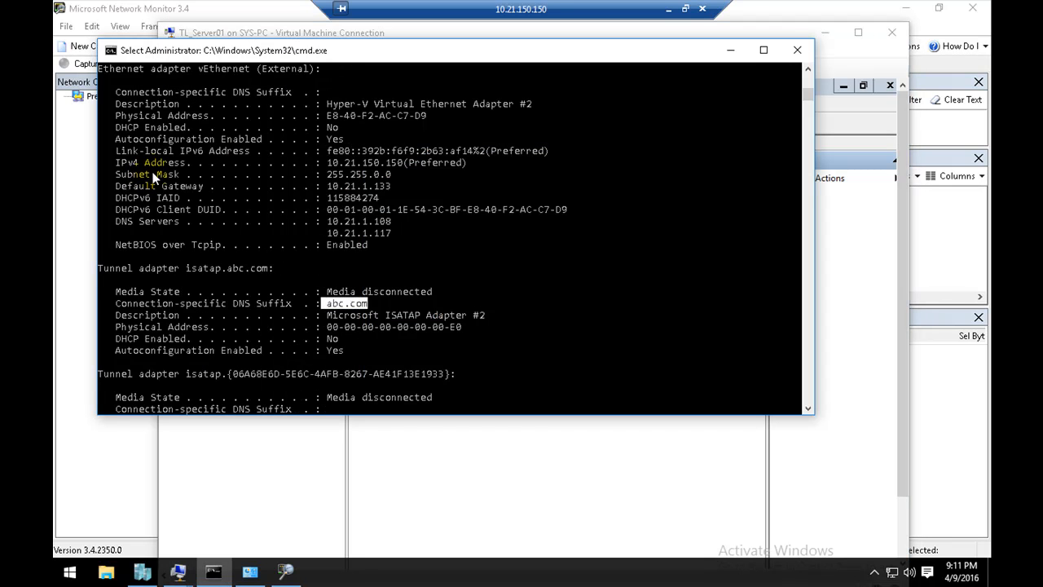
pyautogui.click(369, 279)
pyautogui.press('Return')
pyautogui.press('Return')
pyautogui.press('Return')
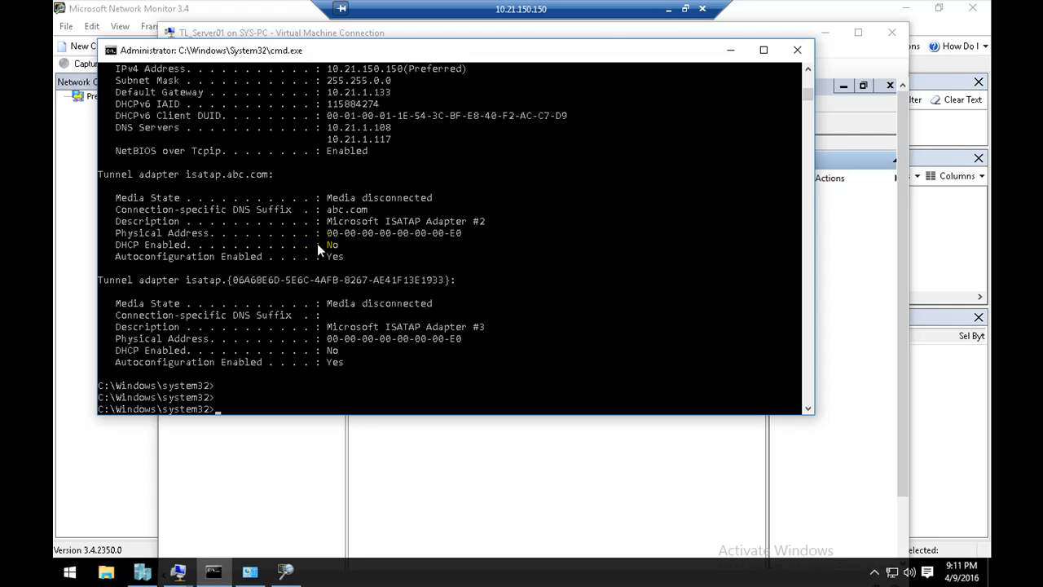
pyautogui.click(353, 256)
pyautogui.write('ipconfig /renew')
pyautogui.press('Up')
pyautogui.press('Return')
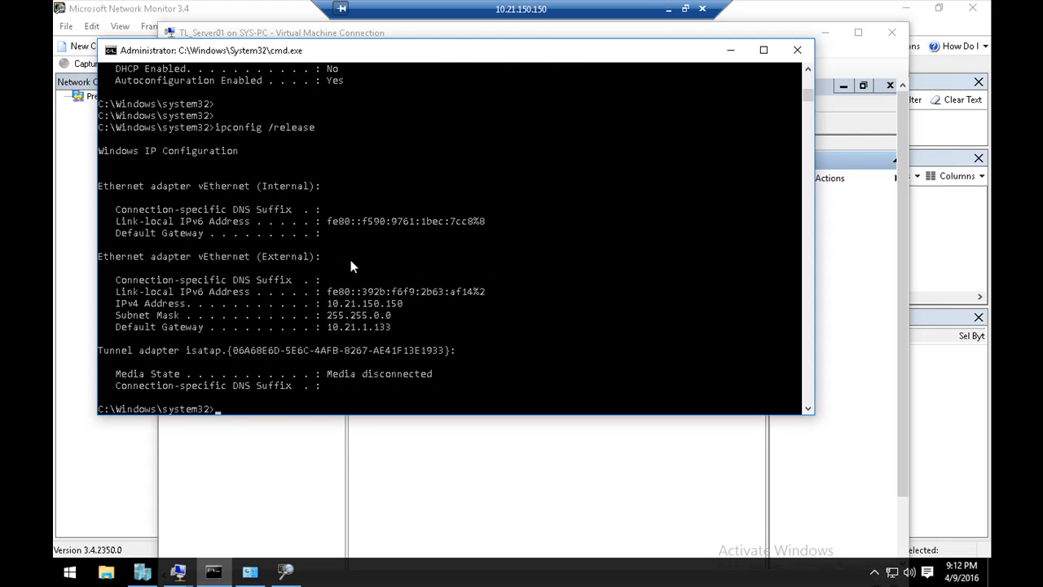
# Step: Request a new DHCP lease for the host with ipconfig /renew
pyautogui.press('Up')
pyautogui.press('BackSpace')
pyautogui.press('BackSpace')
pyautogui.press('BackSpace')
pyautogui.write('new')
pyautogui.press('Return')
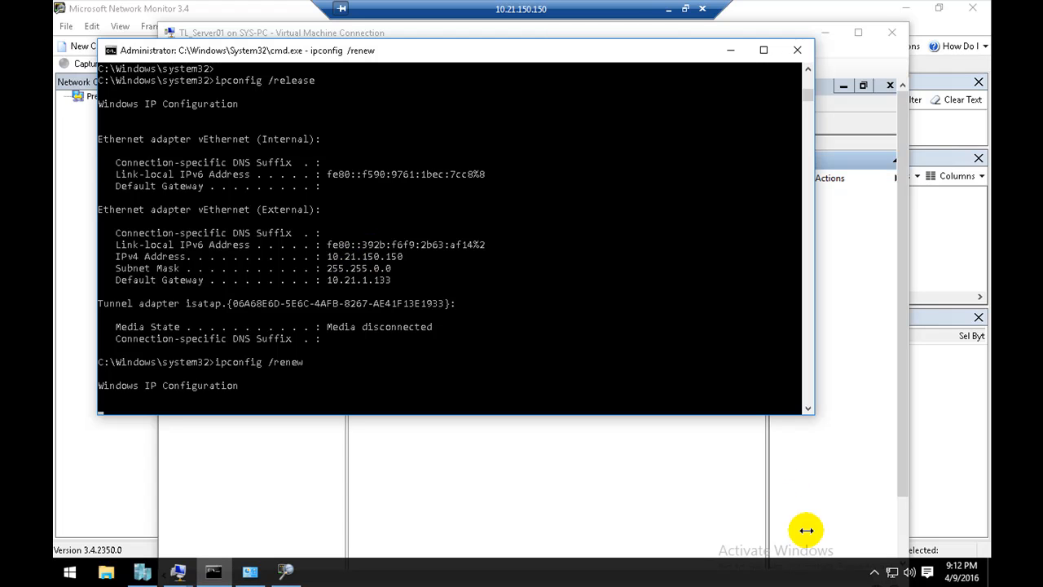
# Step: In Network and Sharing Center, review the IPv4 address and subnet mask in the vEthernet (Internal) connection details, and close them
pyautogui.rightClick(892, 572)
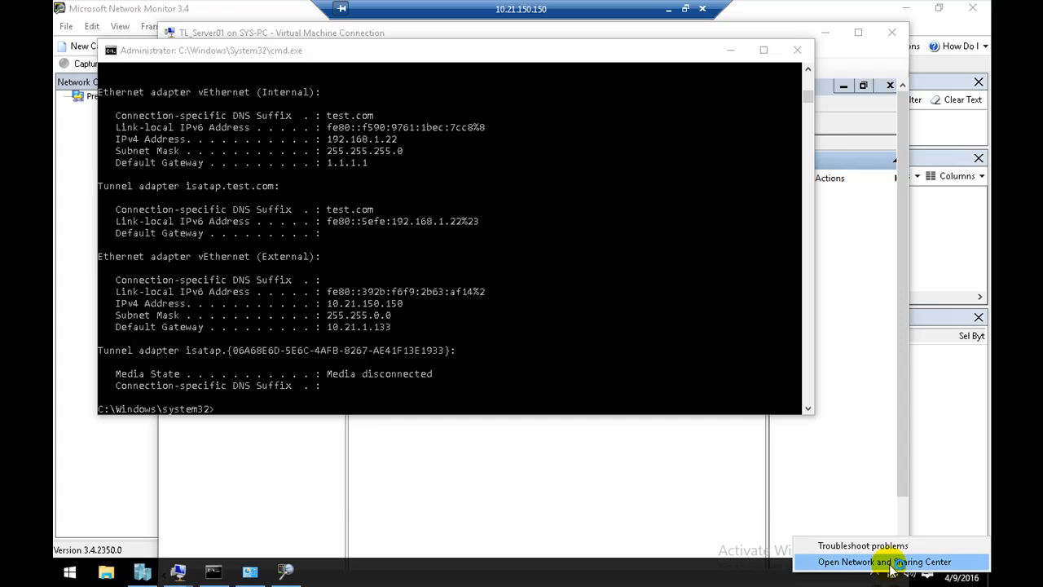
pyautogui.click(891, 562)
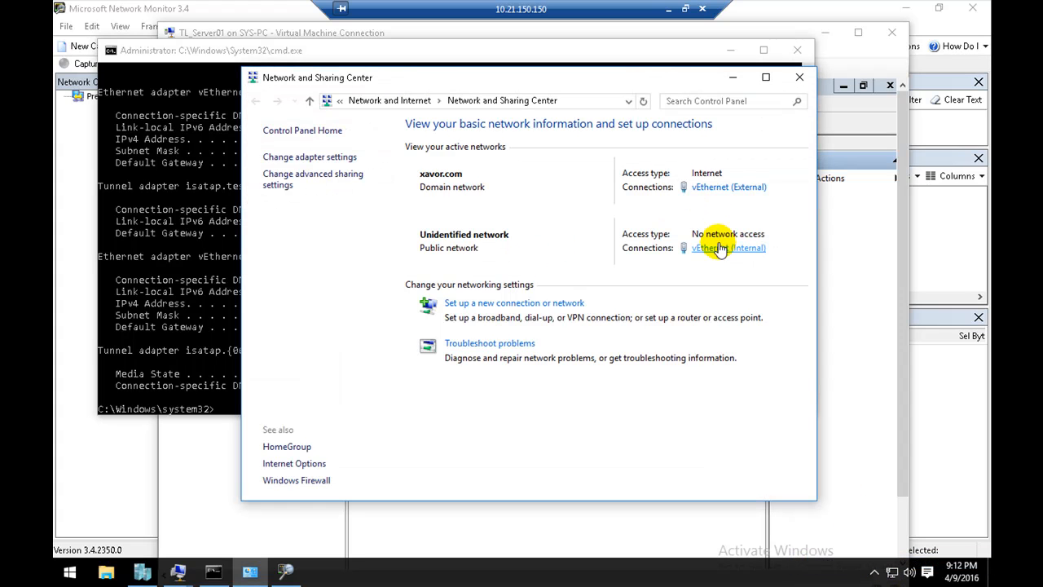
pyautogui.click(721, 247)
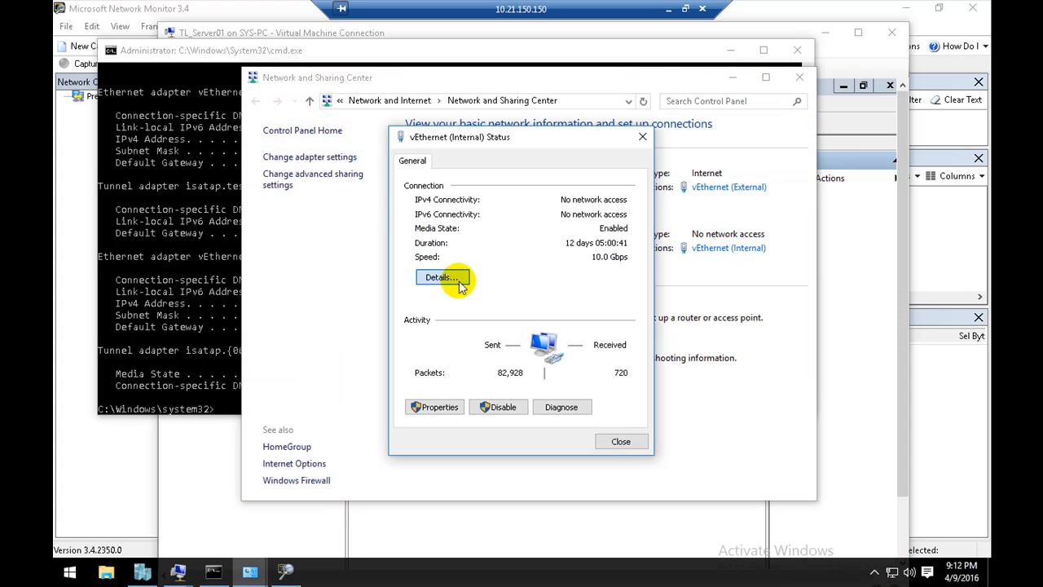
pyautogui.click(459, 281)
pyautogui.click(535, 271)
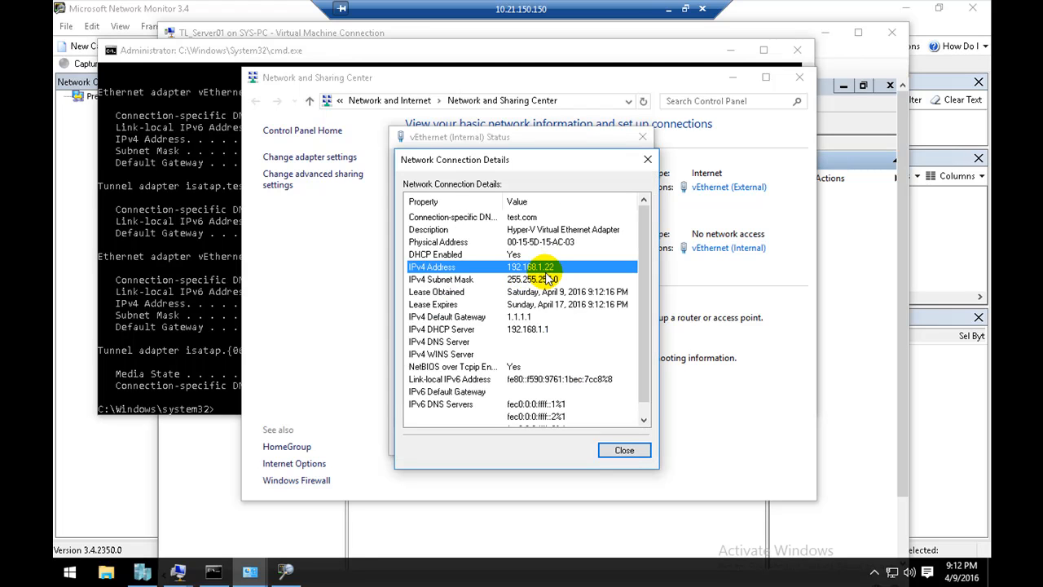
pyautogui.click(549, 278)
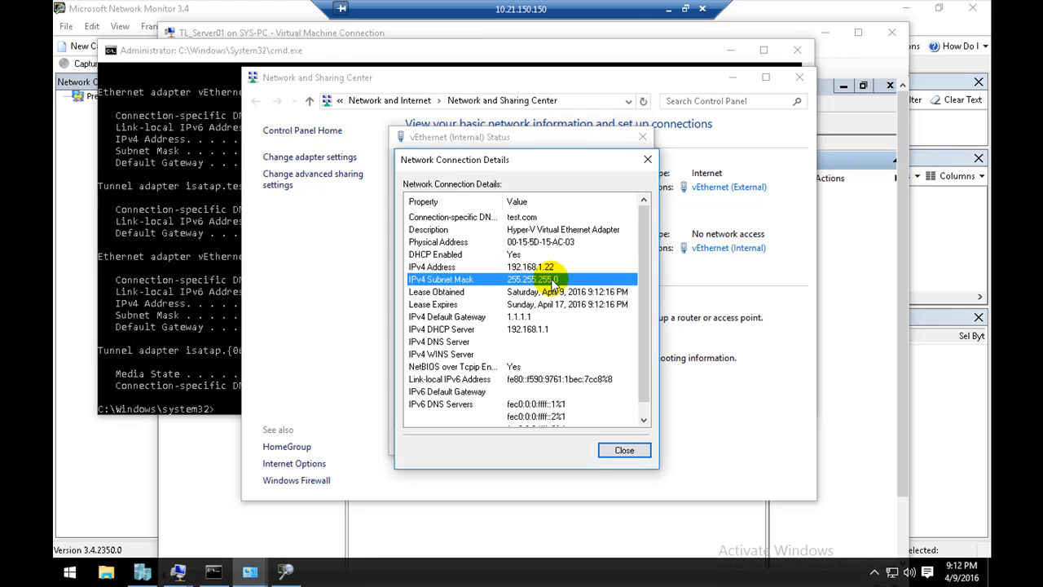
pyautogui.click(621, 451)
pyautogui.click(731, 77)
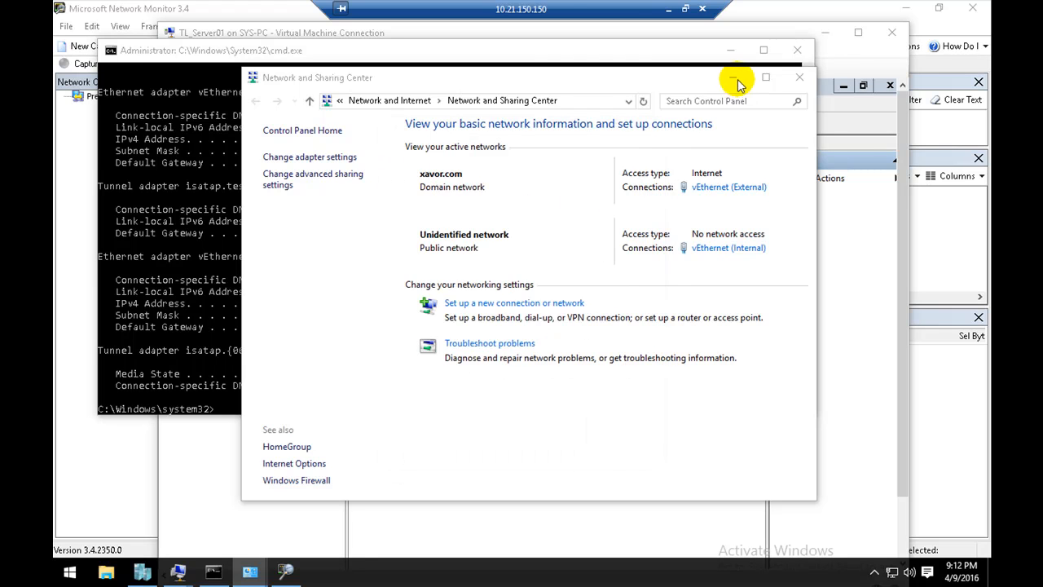
# Step: Switch to the TL_Server01 virtual machine, refresh the server1 statistics and examine the Discovers, Offers, Requests and Acks entries
pyautogui.click(730, 50)
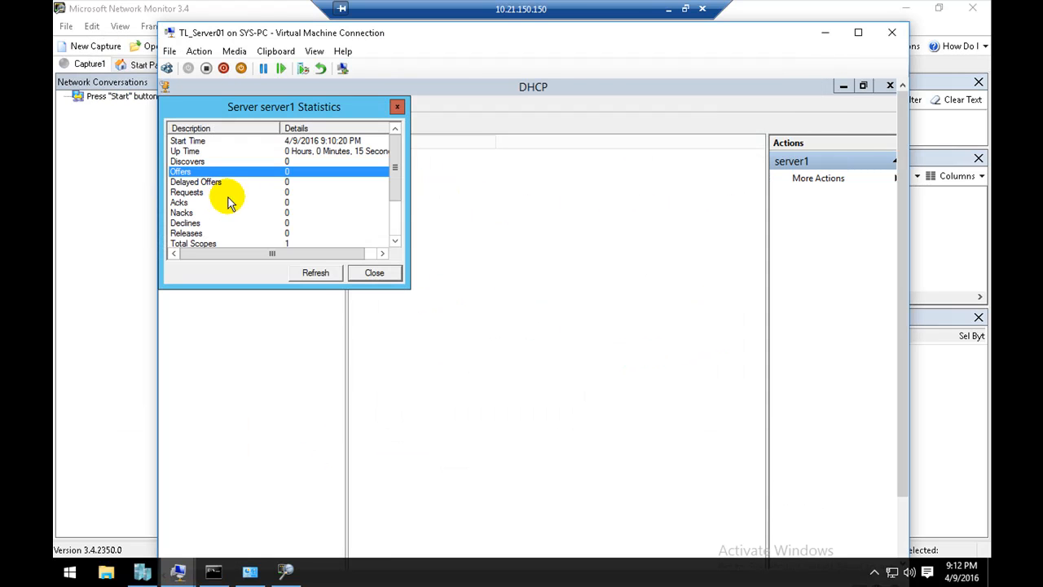
pyautogui.click(315, 277)
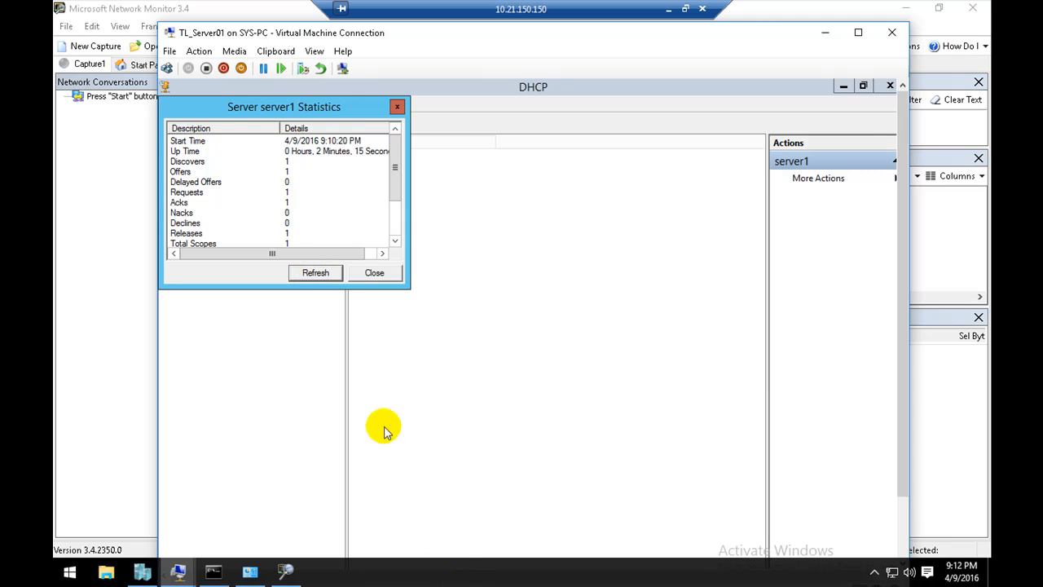
pyautogui.click(292, 165)
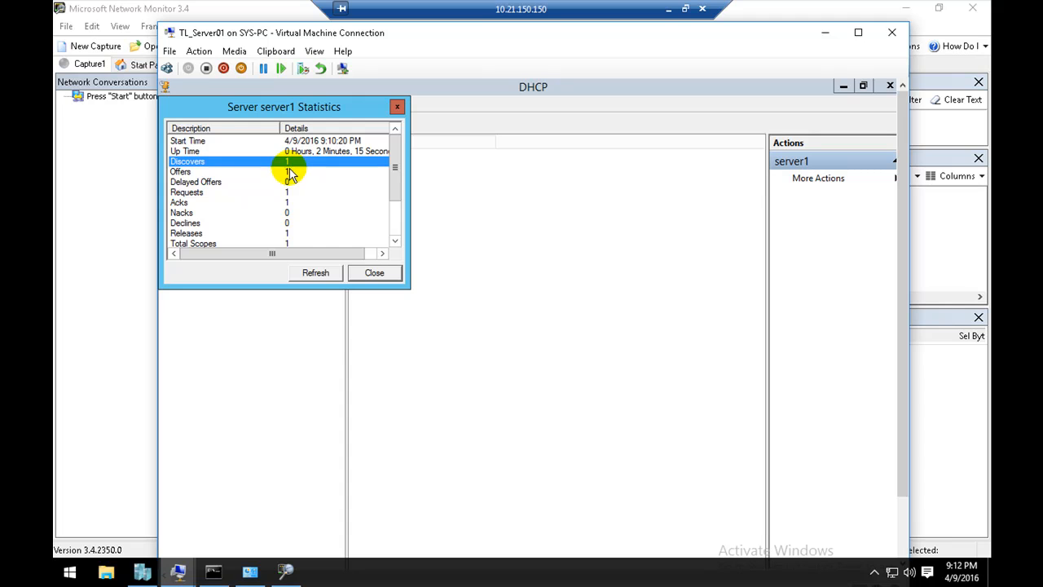
pyautogui.click(291, 172)
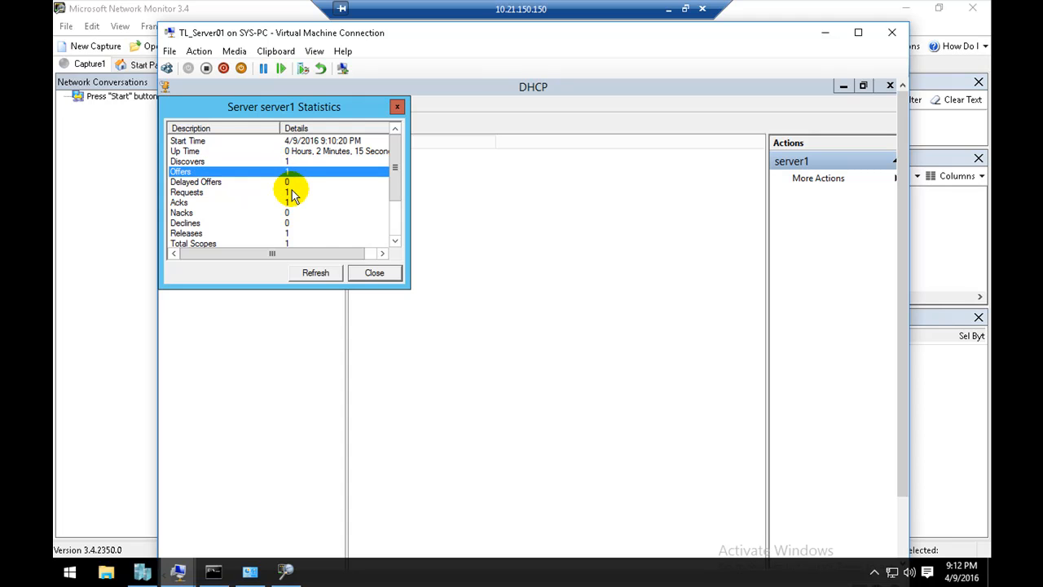
pyautogui.click(293, 193)
pyautogui.click(290, 203)
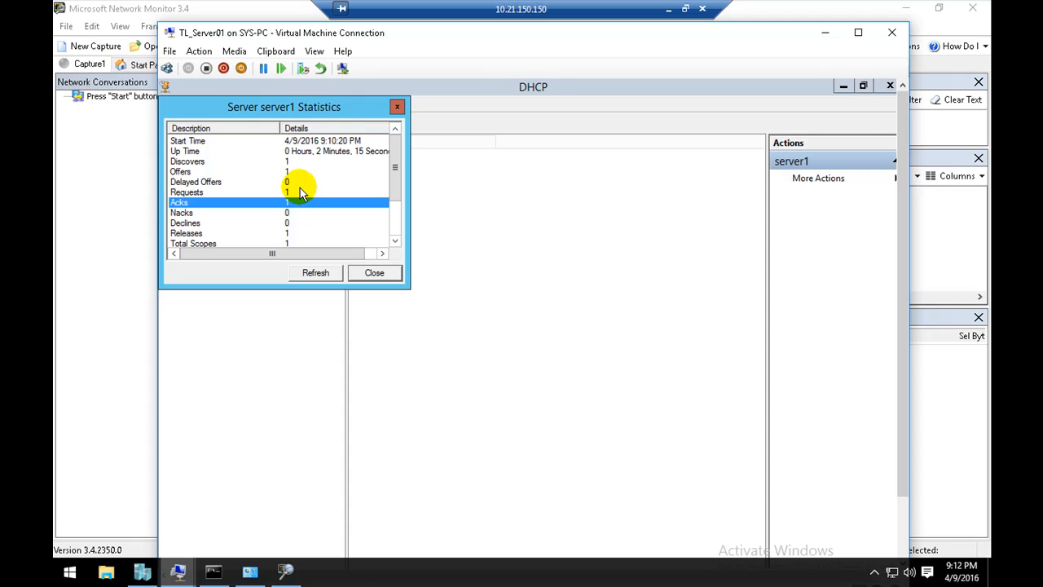
# Step: Prepare the ipconfig /release command in the Command Prompt without running it, and start a capture in Network Monitor
pyautogui.click(287, 572)
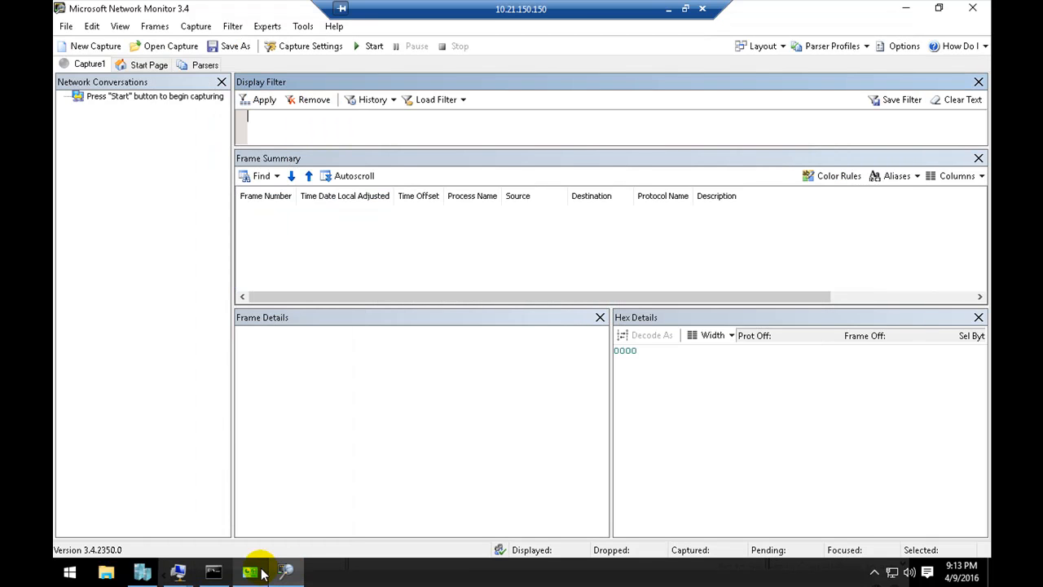
pyautogui.click(217, 572)
pyautogui.click(312, 398)
pyautogui.write('ipconfig /release')
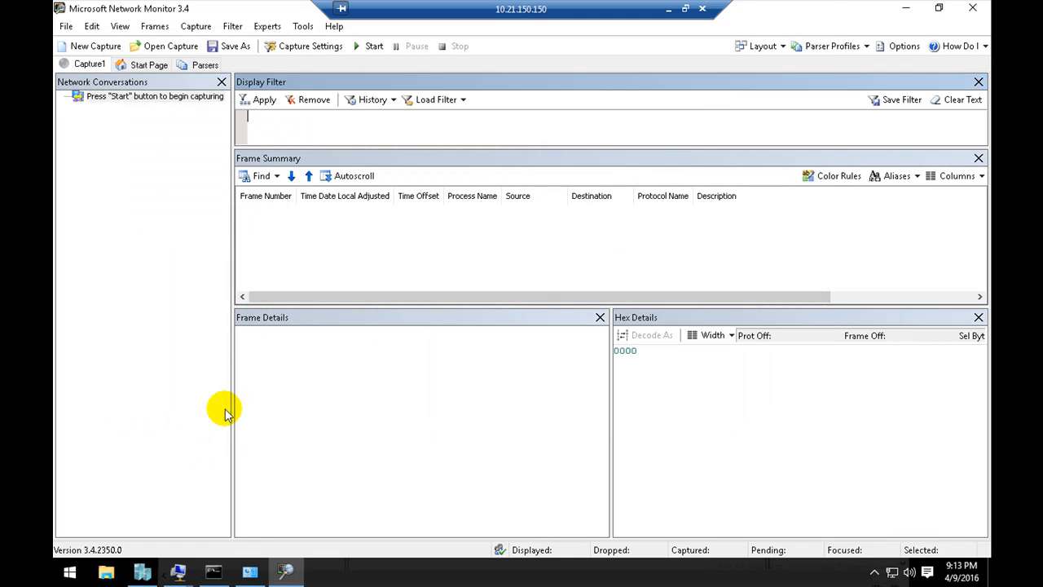
pyautogui.click(196, 444)
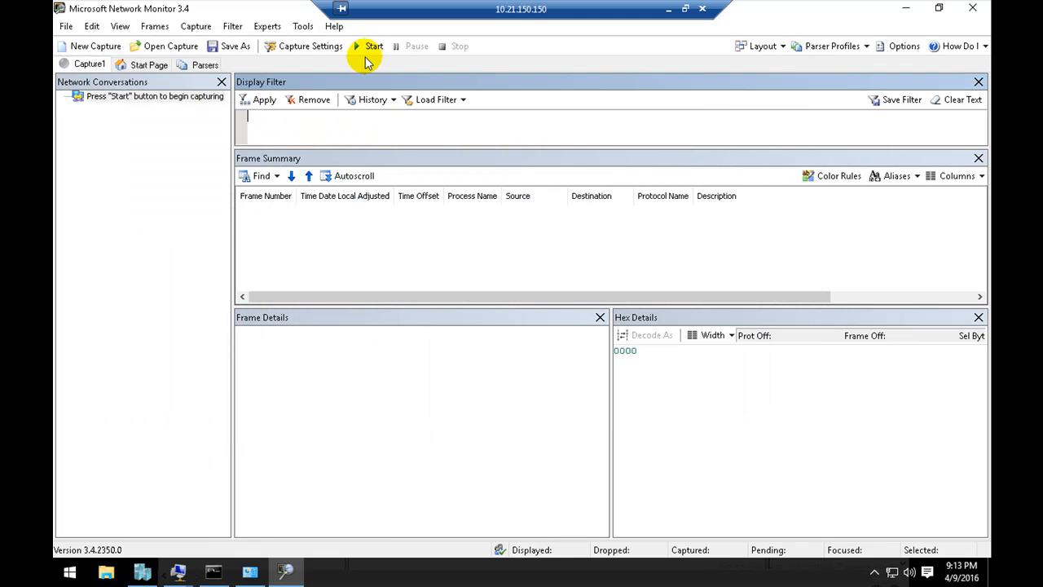
pyautogui.click(366, 50)
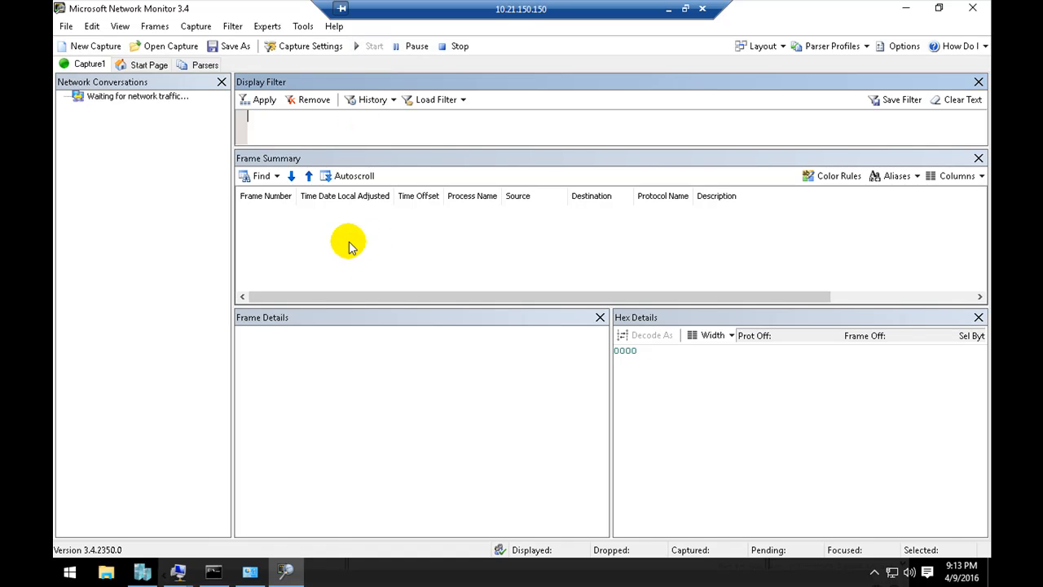
# Step: In the Command Prompt, release the host's DHCP address with the prepared command and request a new lease with ipconfig /renew
pyautogui.click(217, 568)
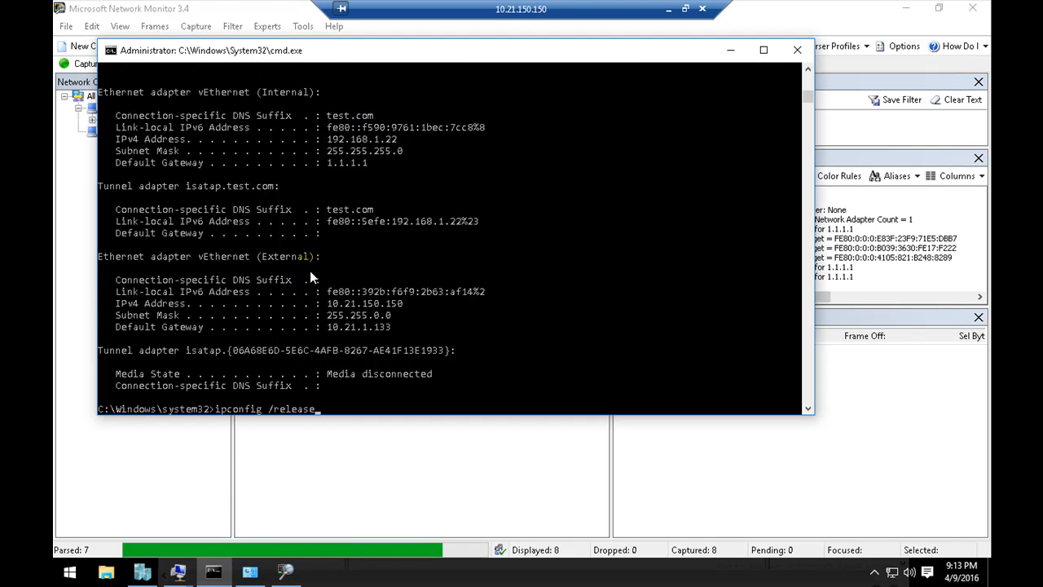
pyautogui.press('Return')
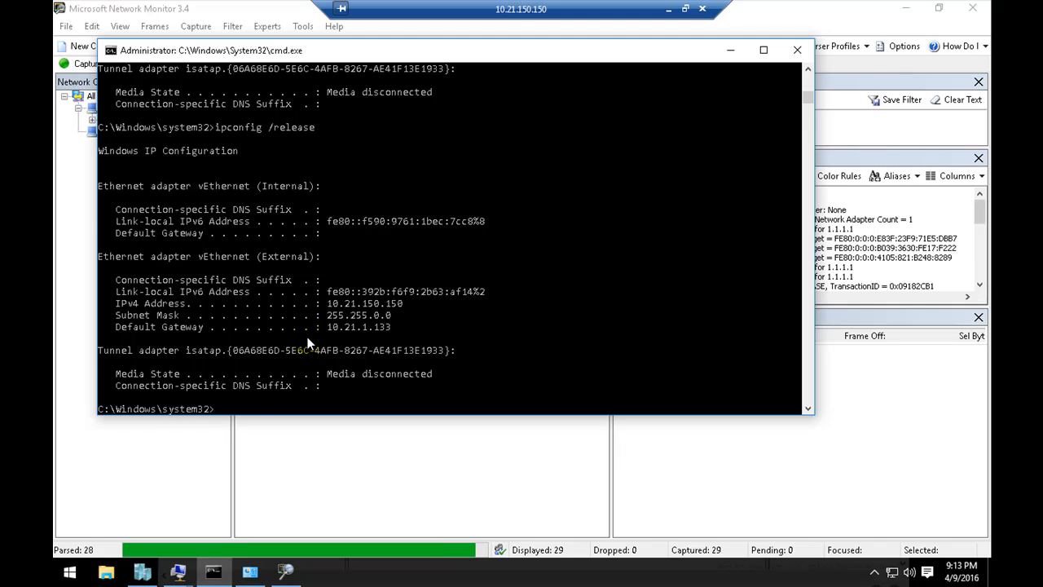
pyautogui.press('Up')
pyautogui.press('BackSpace')
pyautogui.press('BackSpace')
pyautogui.press('BackSpace')
pyautogui.press('BackSpace')
pyautogui.write('bn')
pyautogui.press('BackSpace')
pyautogui.press('BackSpace')
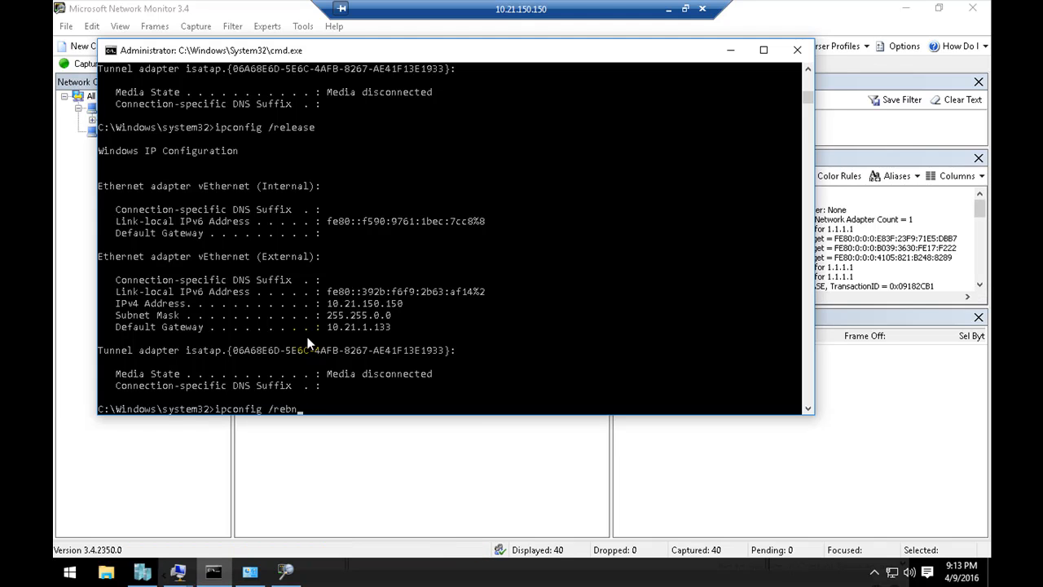
pyautogui.write('new')
pyautogui.press('Return')
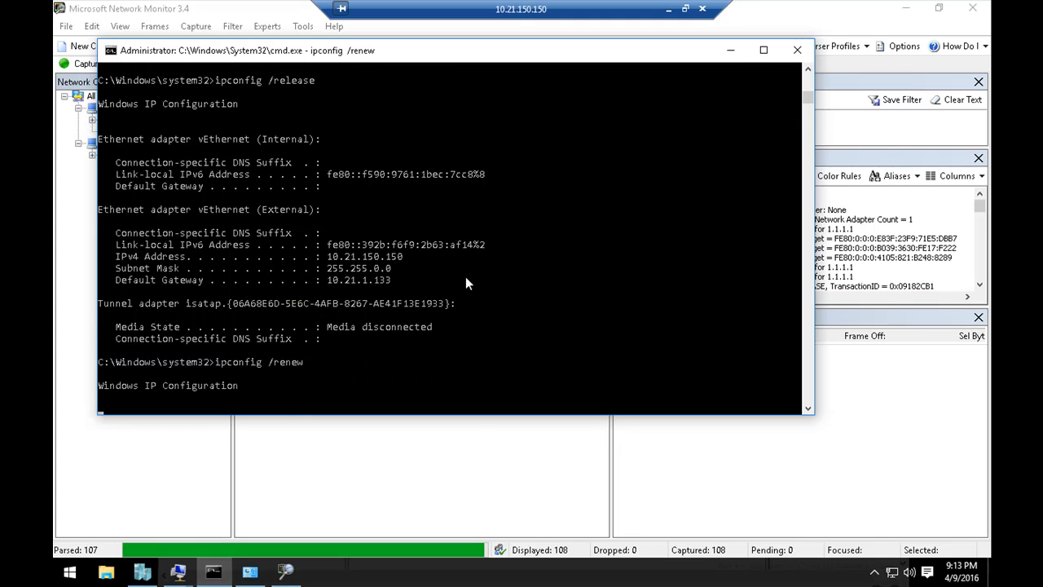
# Step: Return to Network Monitor, pause the running capture and apply the display filter dhcp
pyautogui.click(730, 51)
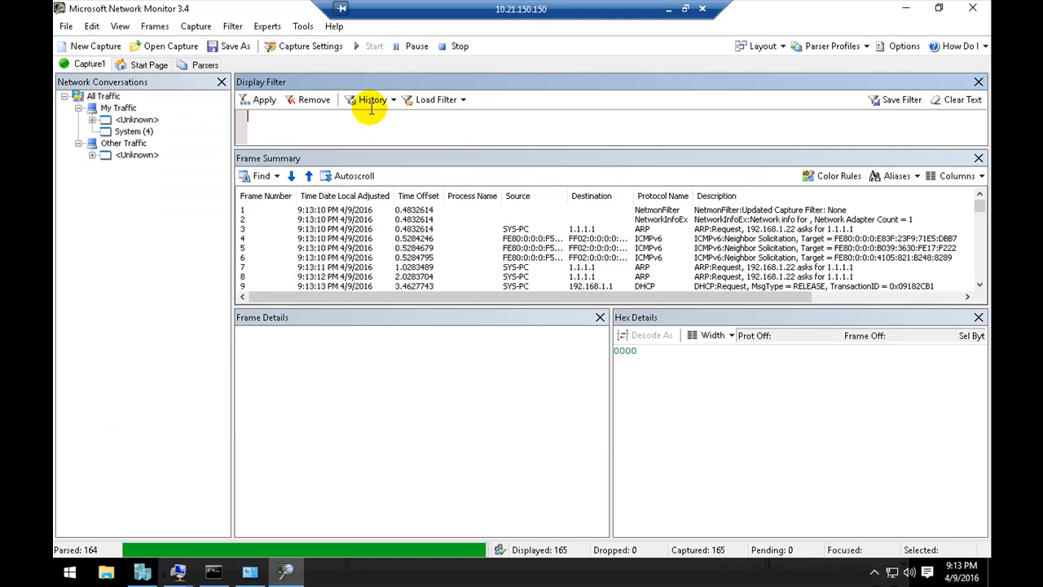
pyautogui.click(412, 45)
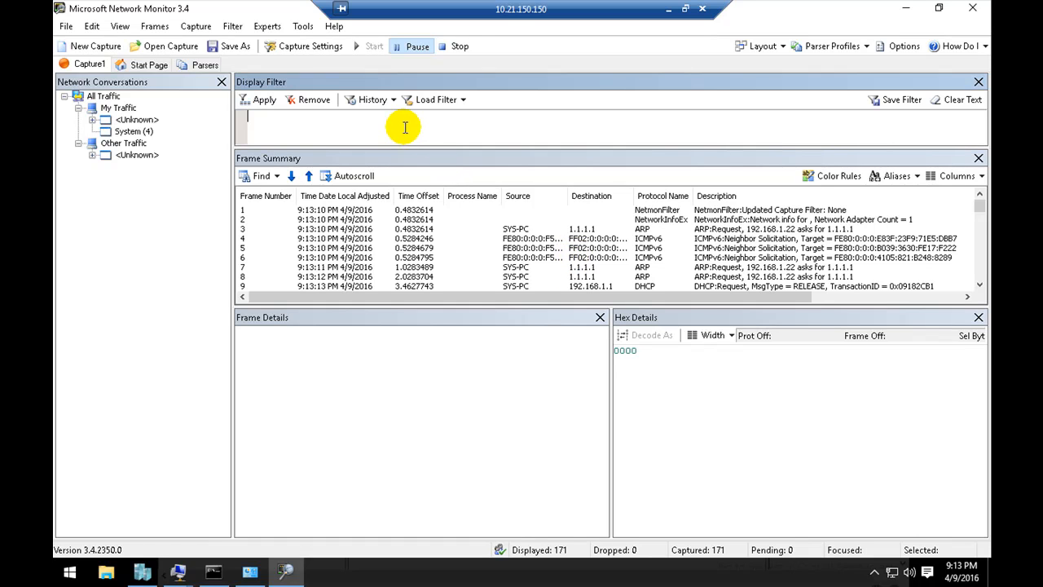
pyautogui.write('dhcp')
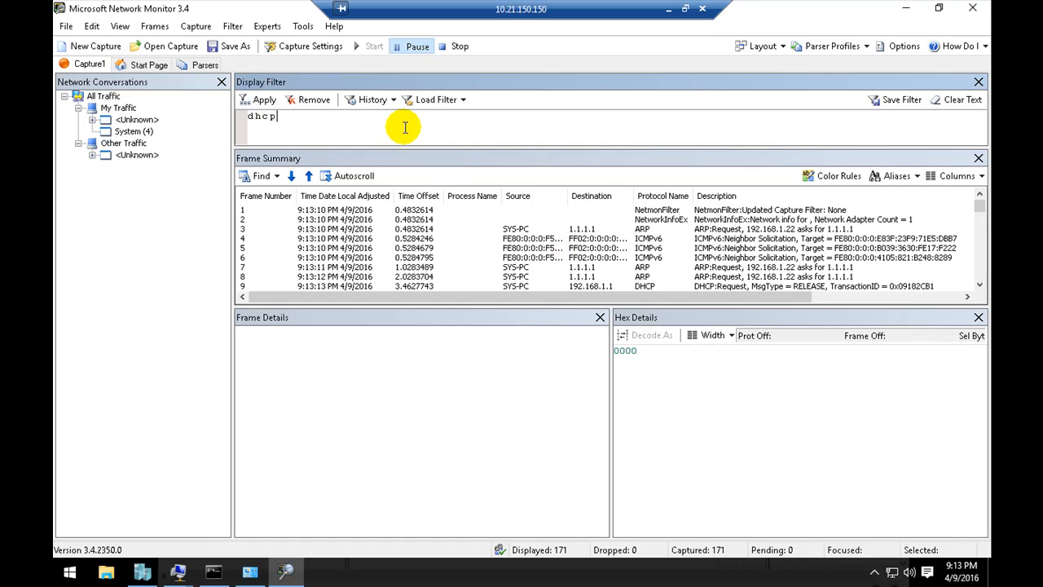
pyautogui.click(264, 100)
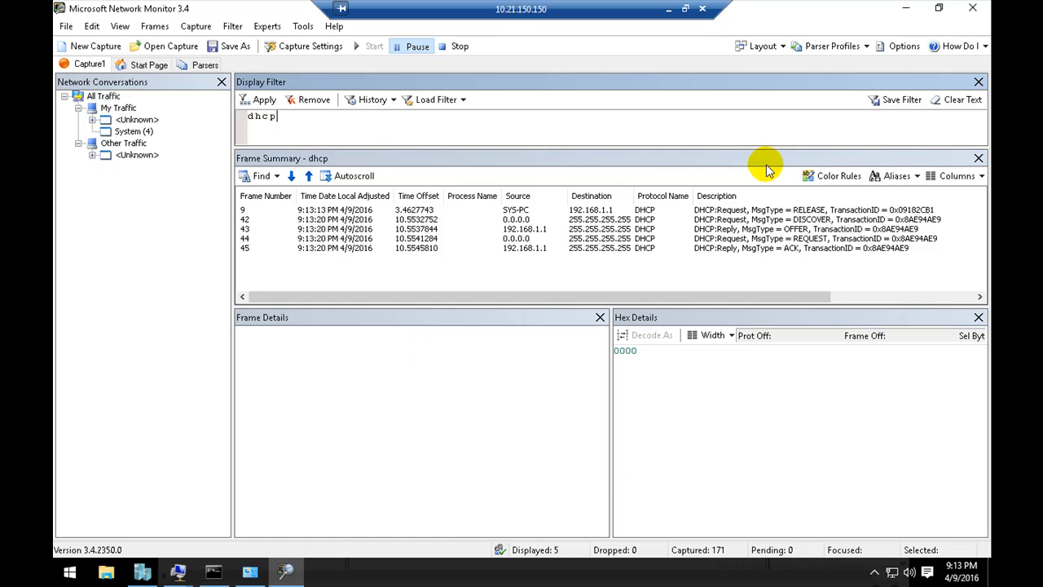
# Step: Examine the message types of the captured RELEASE, DISCOVER, OFFER, REQUEST and ACK frames in order
pyautogui.click(808, 220)
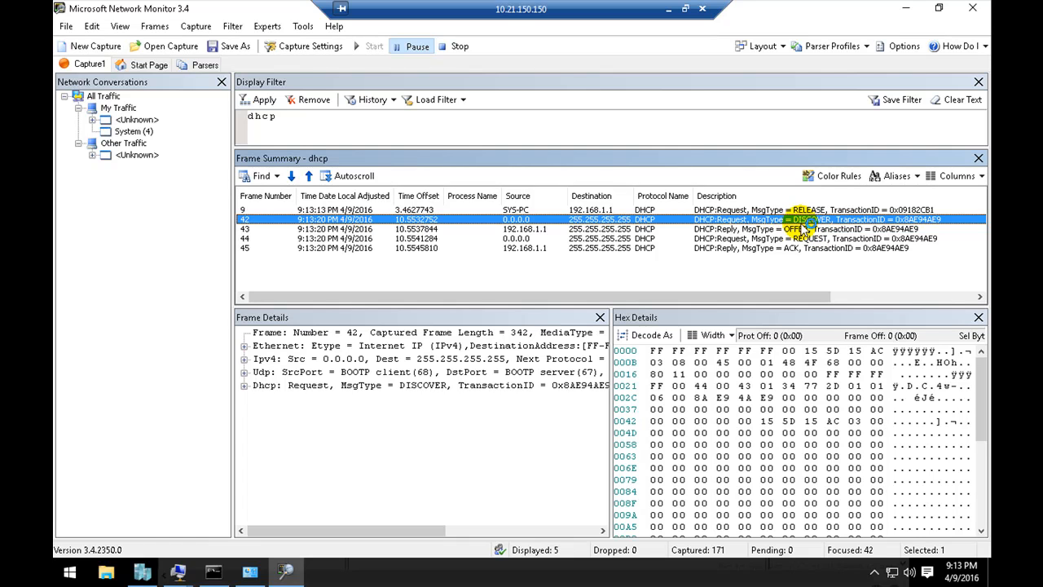
pyautogui.click(790, 211)
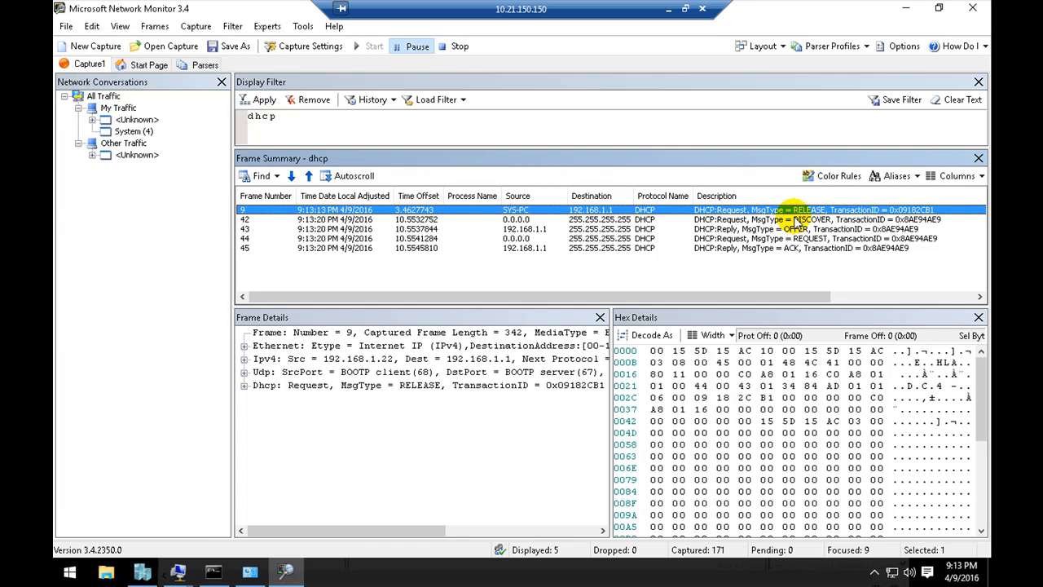
pyautogui.click(798, 220)
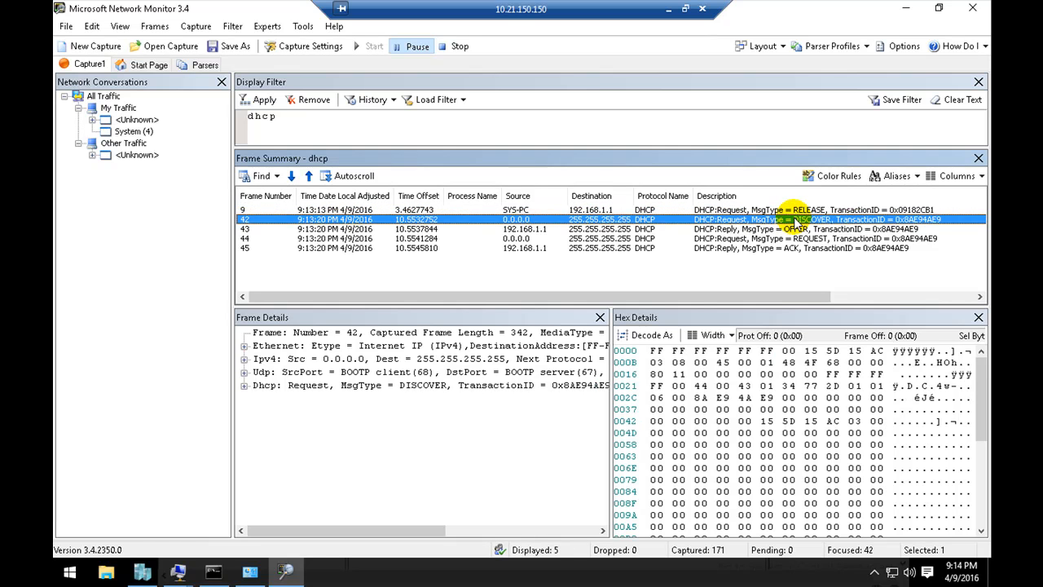
pyautogui.click(792, 210)
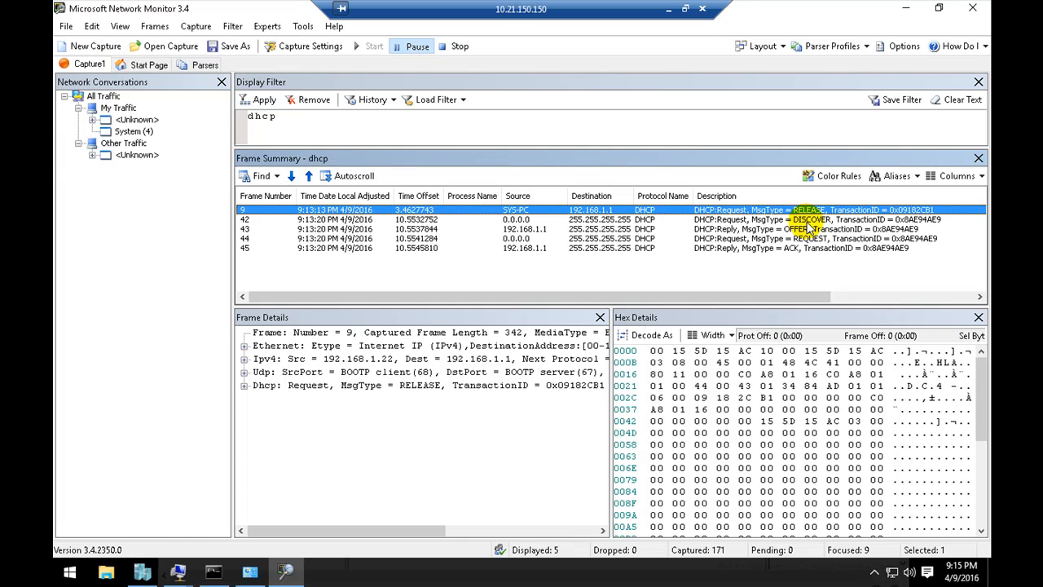
pyautogui.click(805, 220)
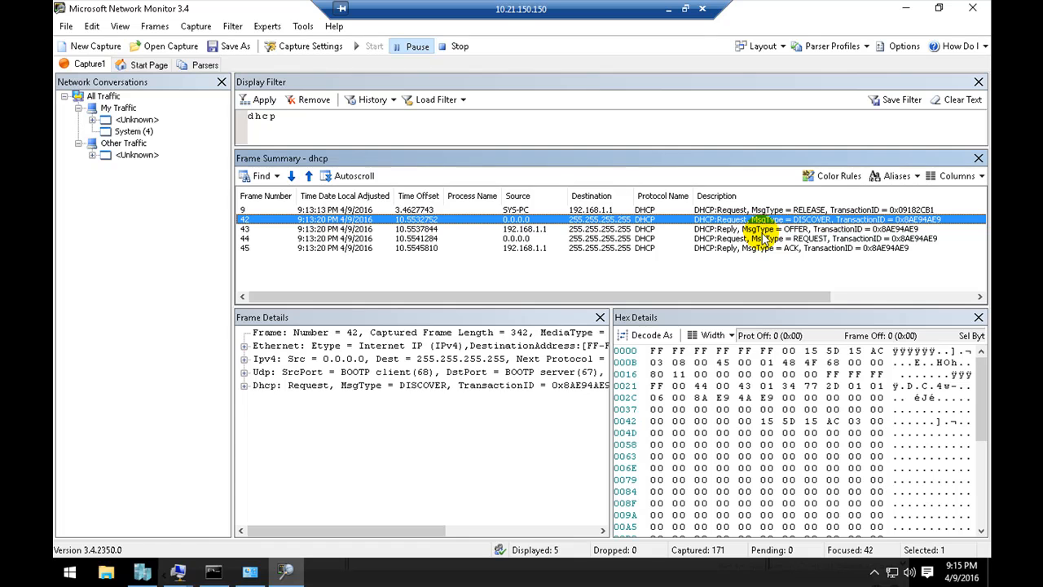
pyautogui.click(775, 230)
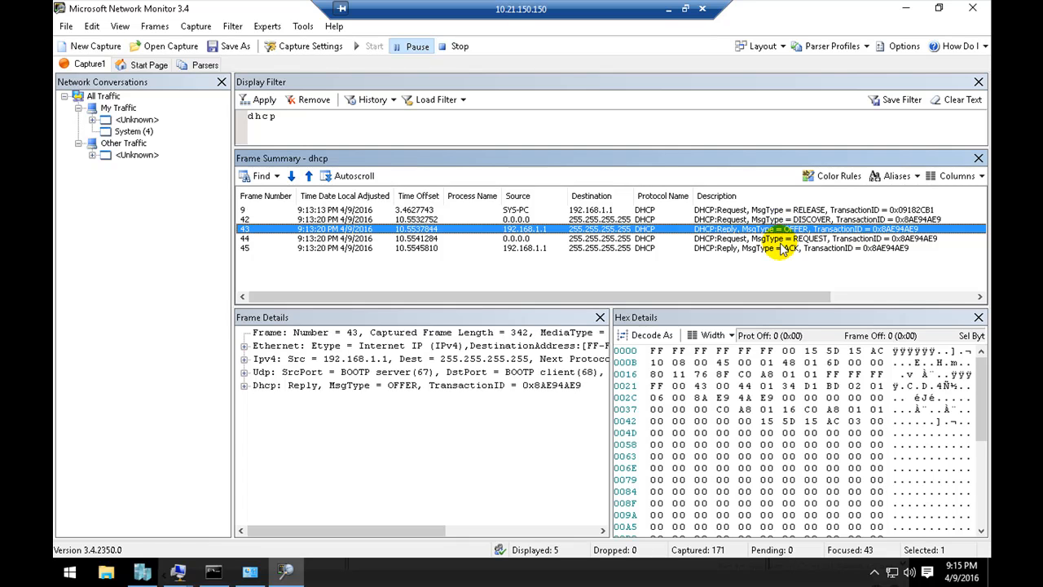
pyautogui.click(772, 240)
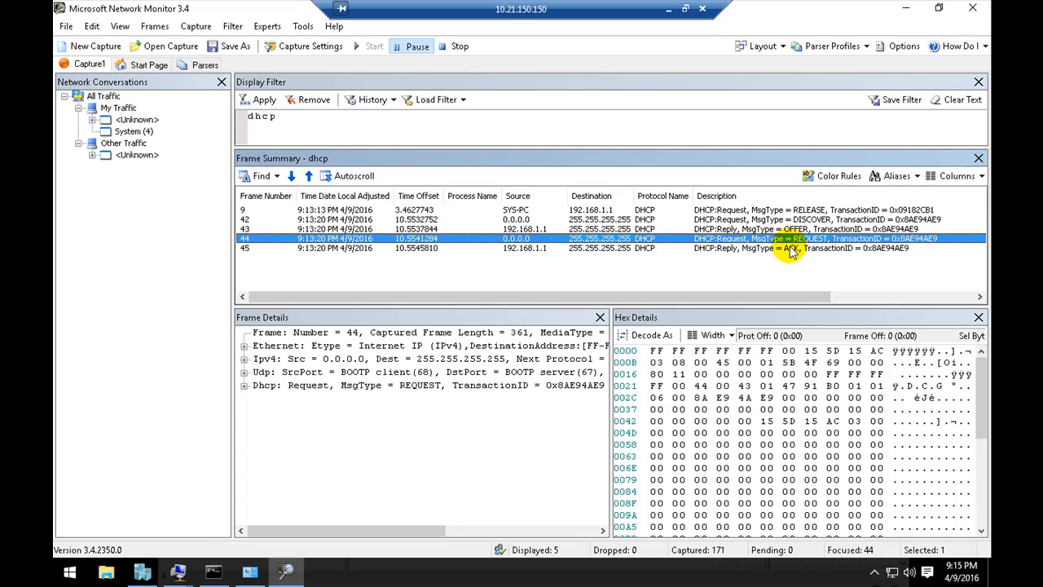
pyautogui.click(788, 248)
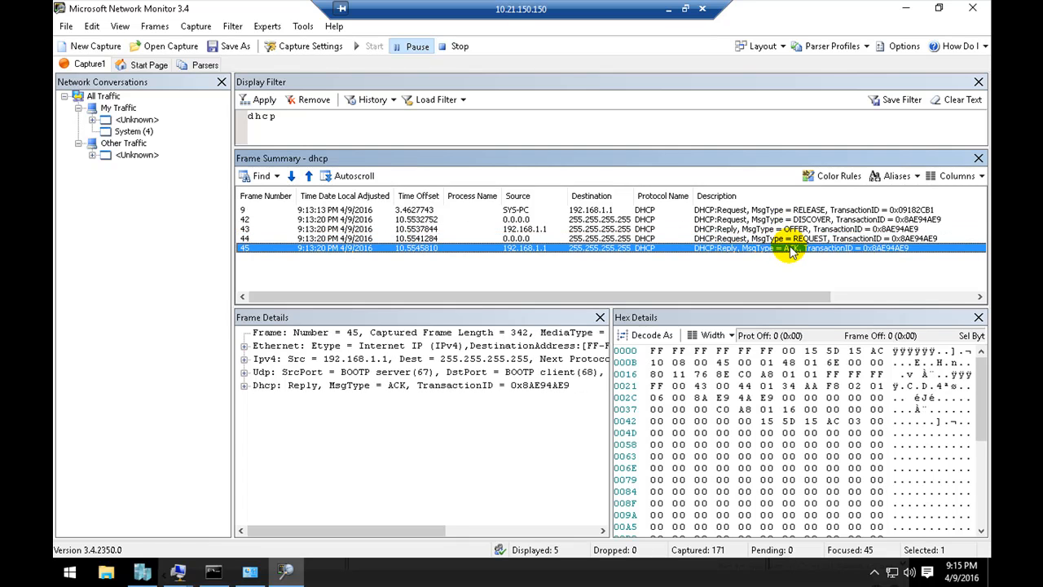
# Step: Compare the source and destination addresses of the DISCOVER, OFFER, REQUEST and ACK frames
pyautogui.click(518, 221)
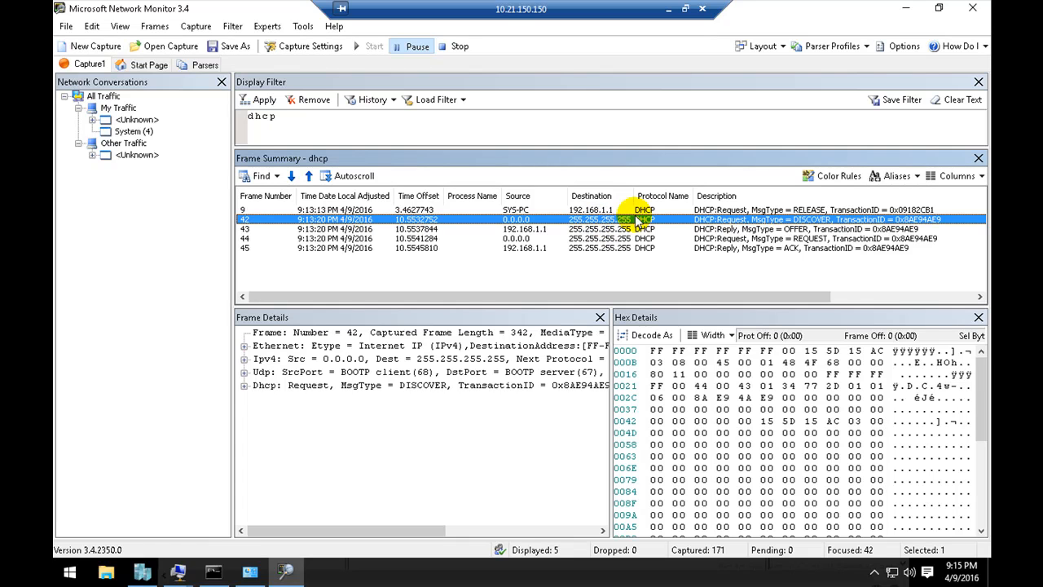
pyautogui.click(517, 229)
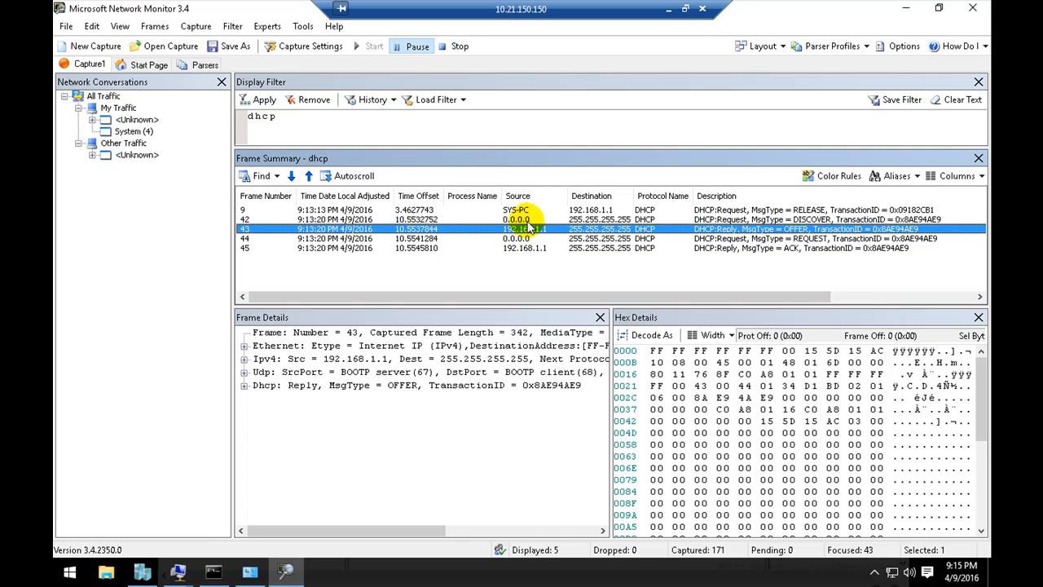
pyautogui.click(516, 219)
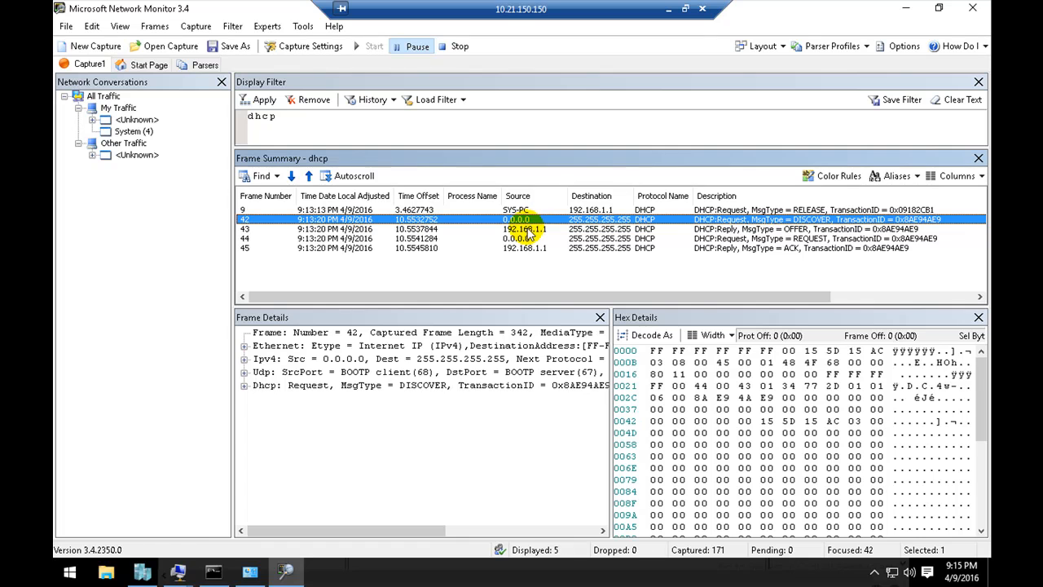
pyautogui.click(529, 229)
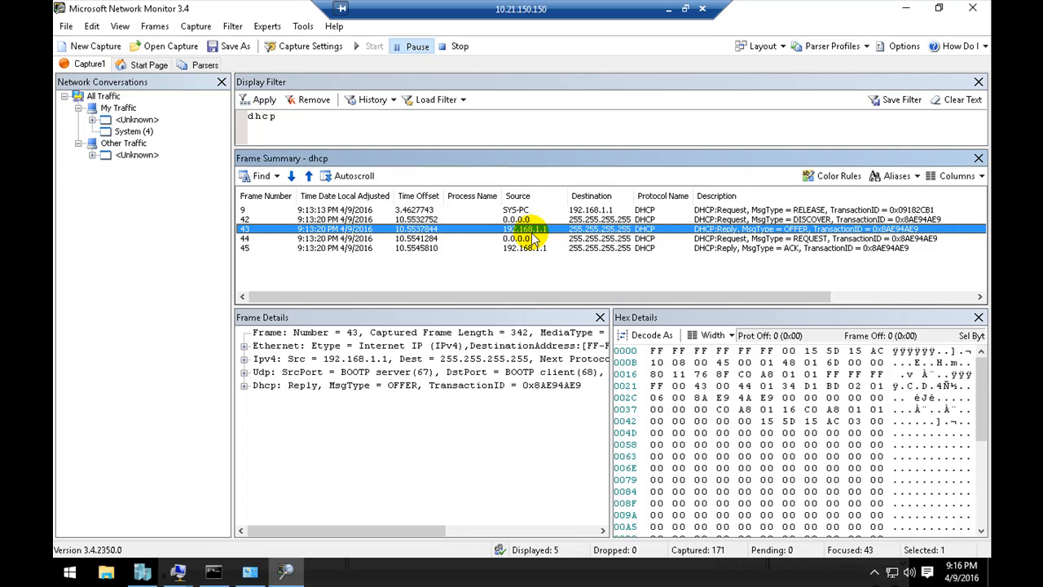
pyautogui.click(529, 238)
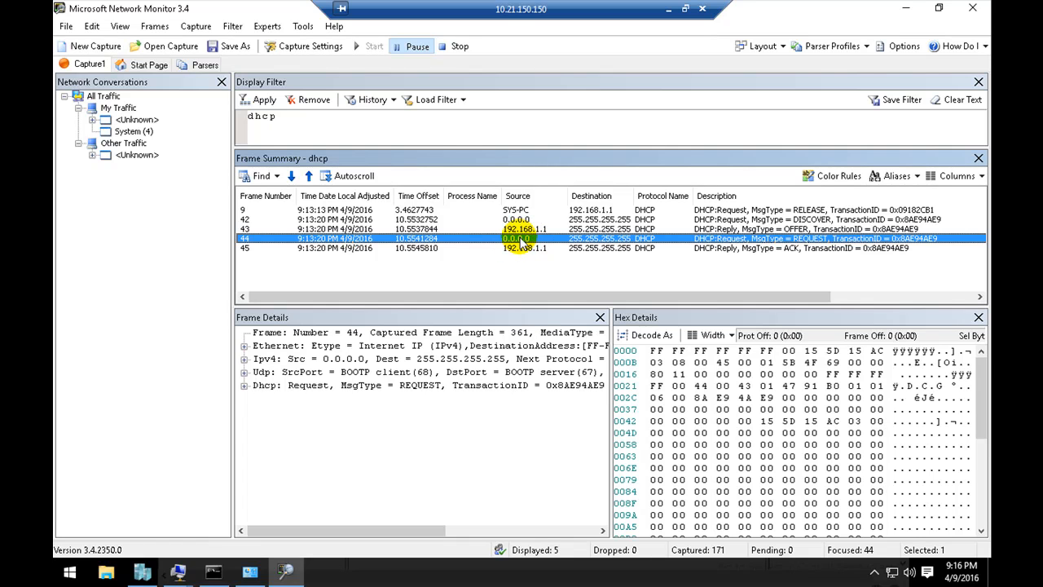
pyautogui.click(525, 249)
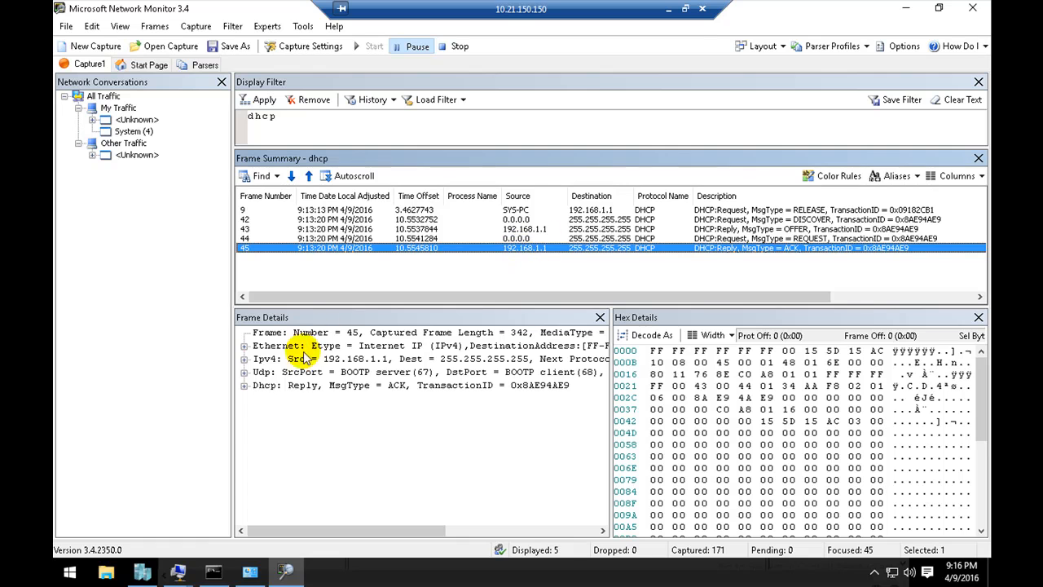
# Step: Expand the Dhcp section in the ACK frame's details and inspect the YourIP field
pyautogui.click(360, 362)
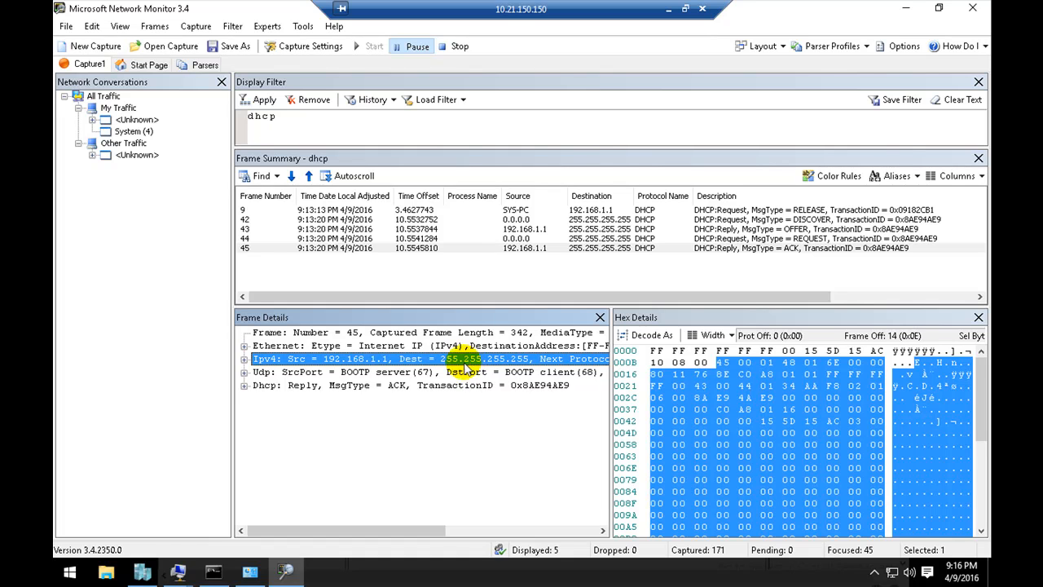
pyautogui.click(358, 387)
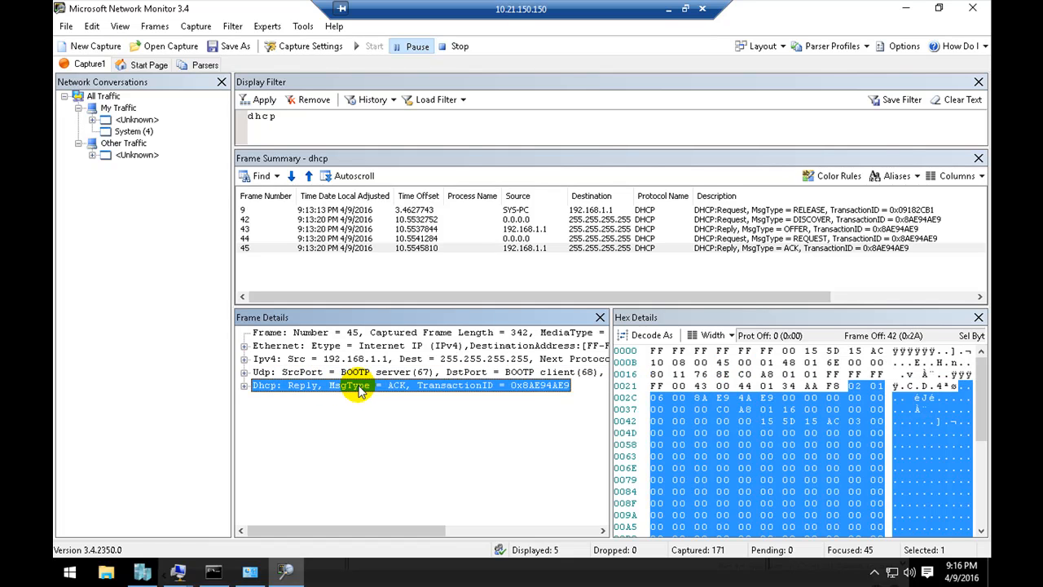
pyautogui.click(246, 387)
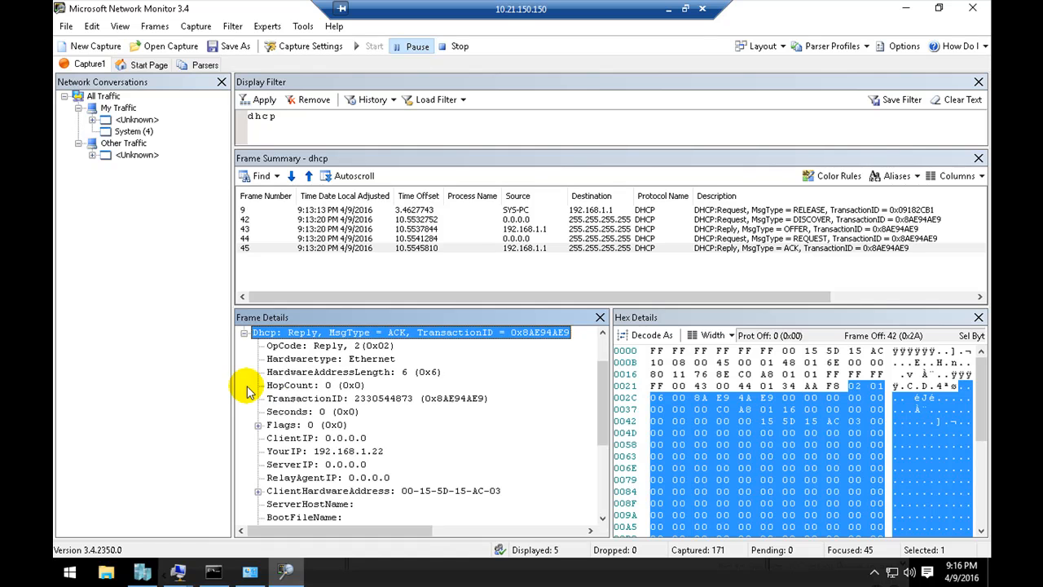
pyautogui.click(324, 454)
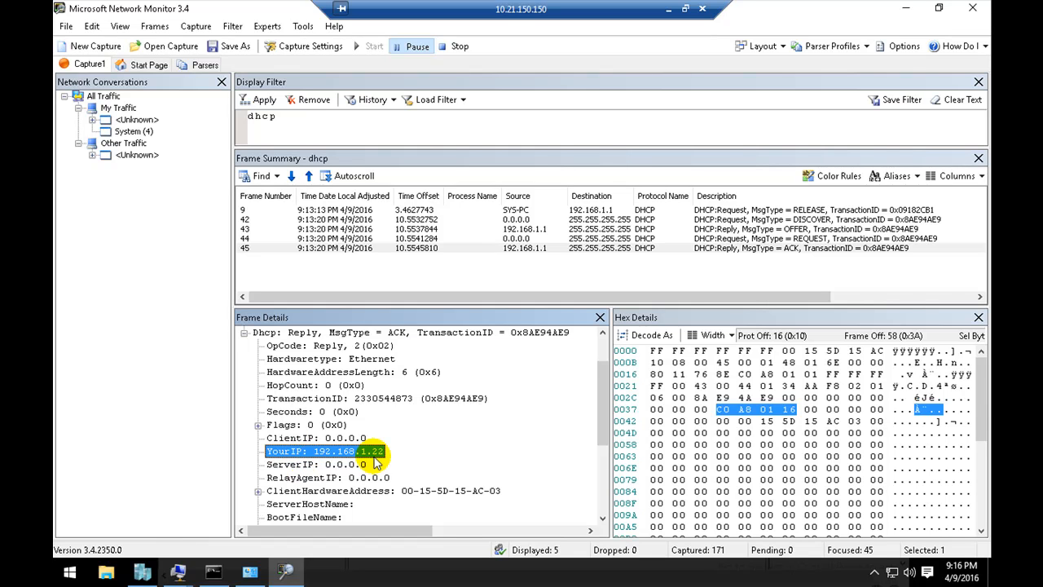
# Step: Inspect the client hardware address, server identifier, rebinding time and lease time fields in the ACK frame's Dhcp details
pyautogui.click(418, 490)
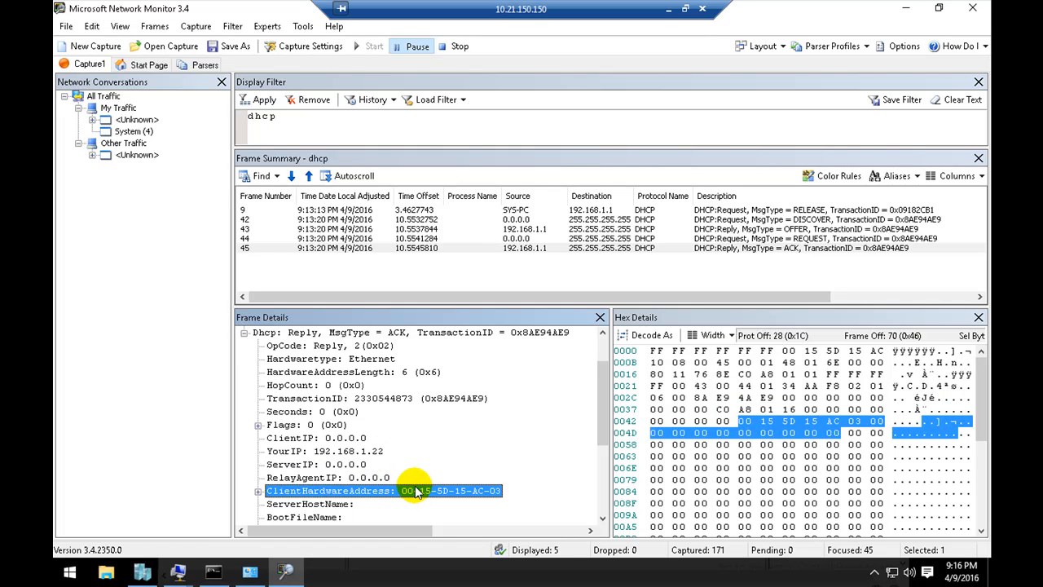
pyautogui.scroll(-3, 418, 491)
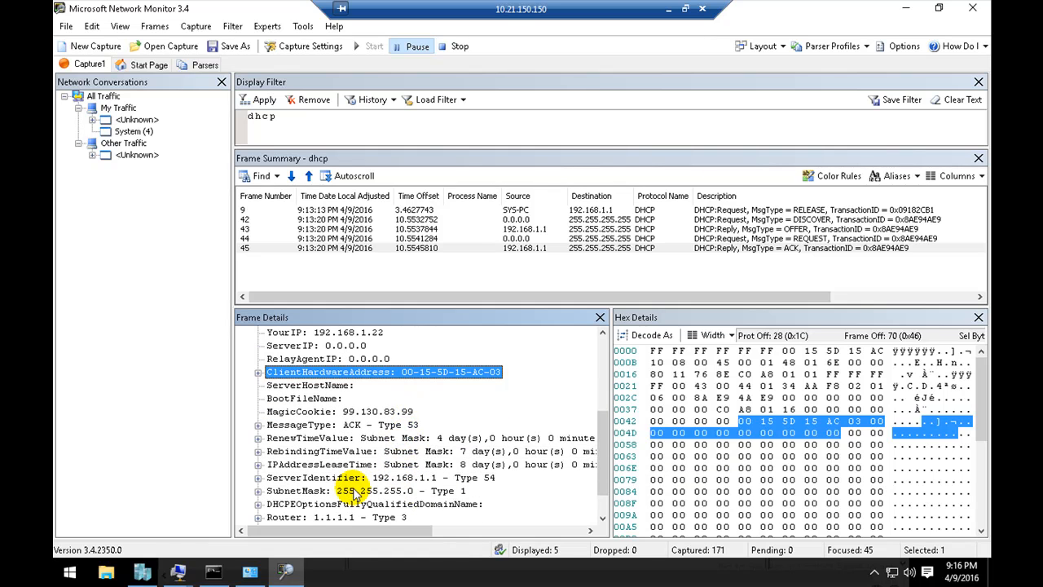
pyautogui.click(352, 481)
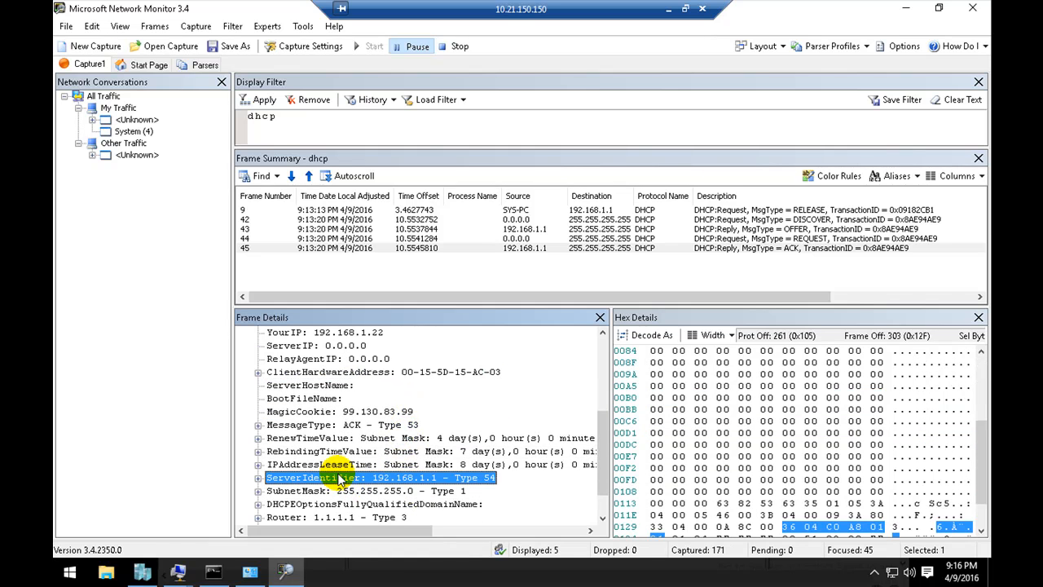
pyautogui.click(362, 453)
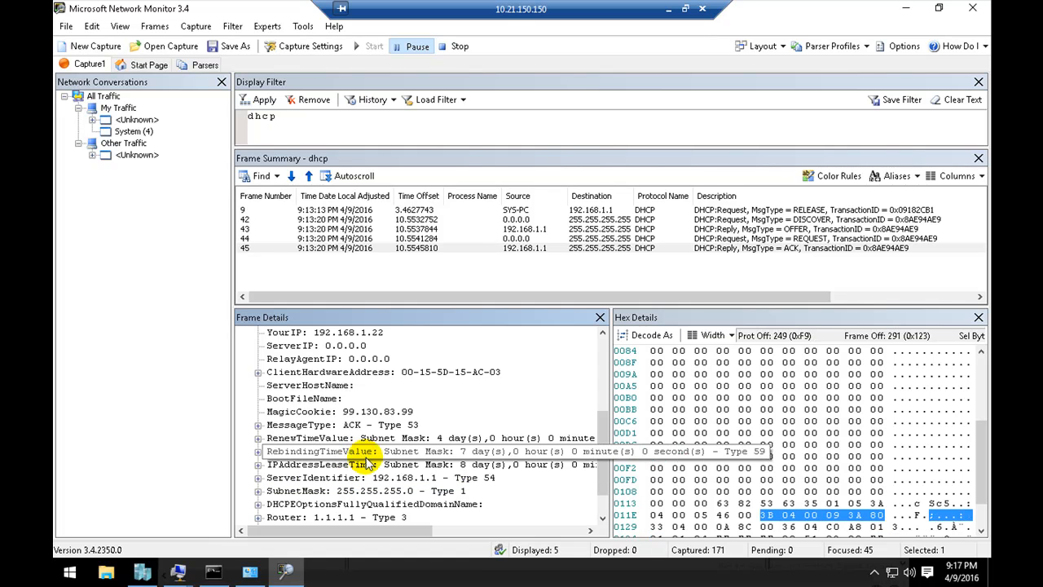
pyautogui.click(470, 466)
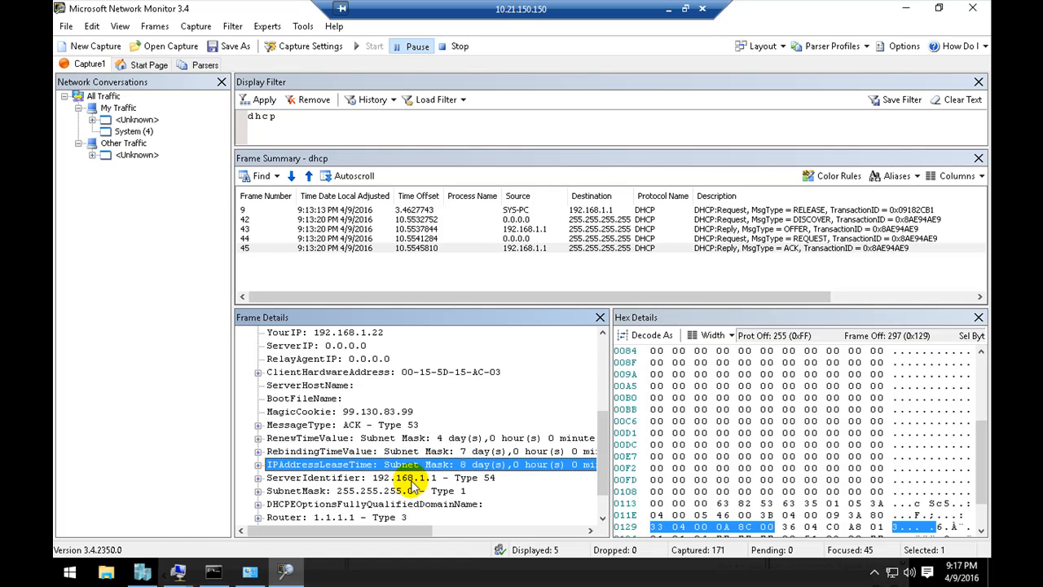
# Step: Examine the router, domain name, FQDN option, subnet mask and server identifier entries of the ACK frame
pyautogui.click(363, 518)
pyautogui.scroll(-1, 349, 516)
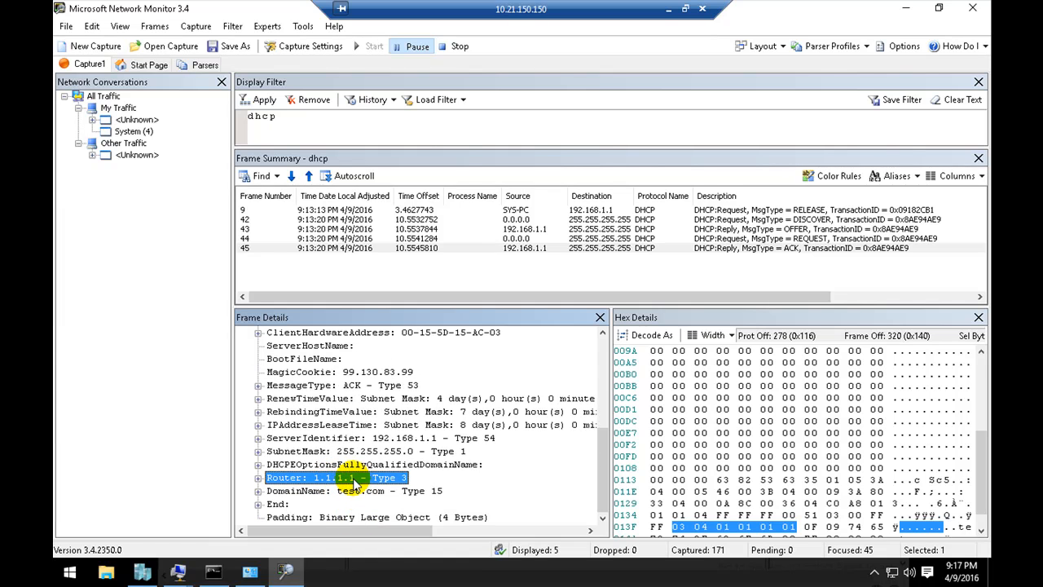
pyautogui.click(350, 492)
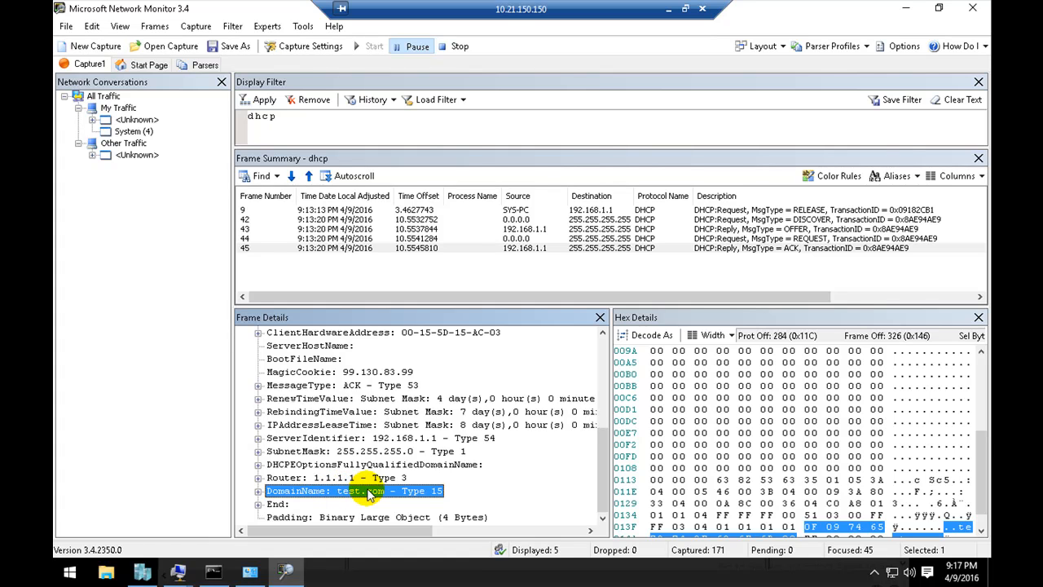
pyautogui.click(363, 478)
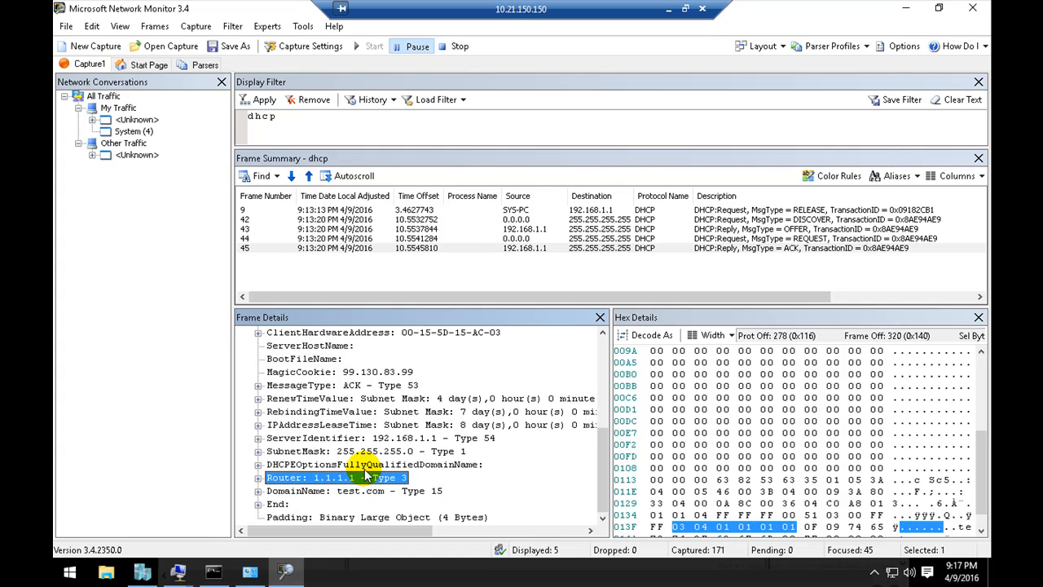
pyautogui.click(365, 463)
pyautogui.click(367, 450)
pyautogui.click(378, 438)
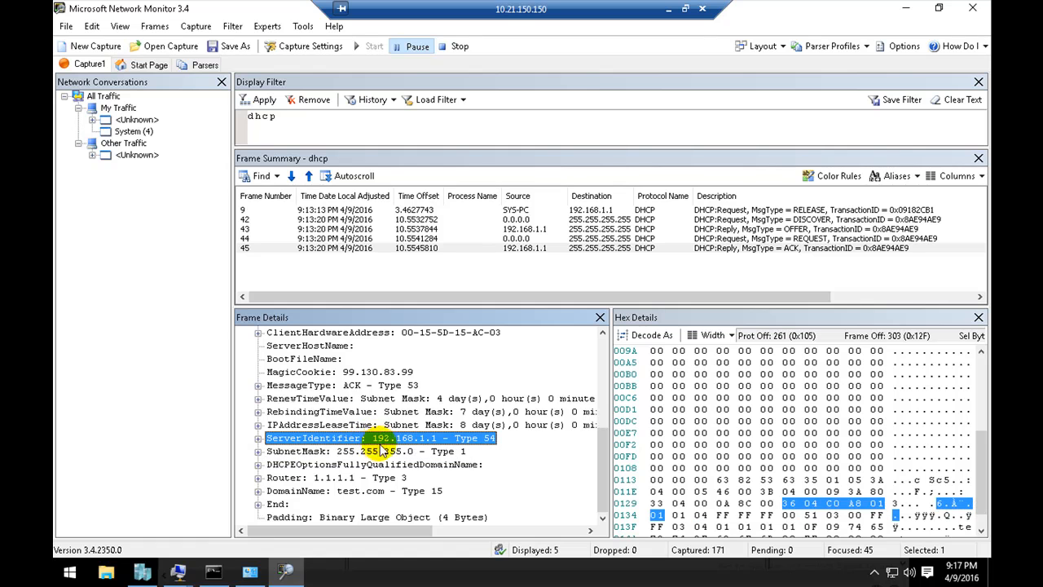
# Step: Check the IPv4 address, default gateway and DHCP server in the vEthernet (Internal) connection details, and put the network windows away
pyautogui.rightClick(891, 574)
pyautogui.click(889, 570)
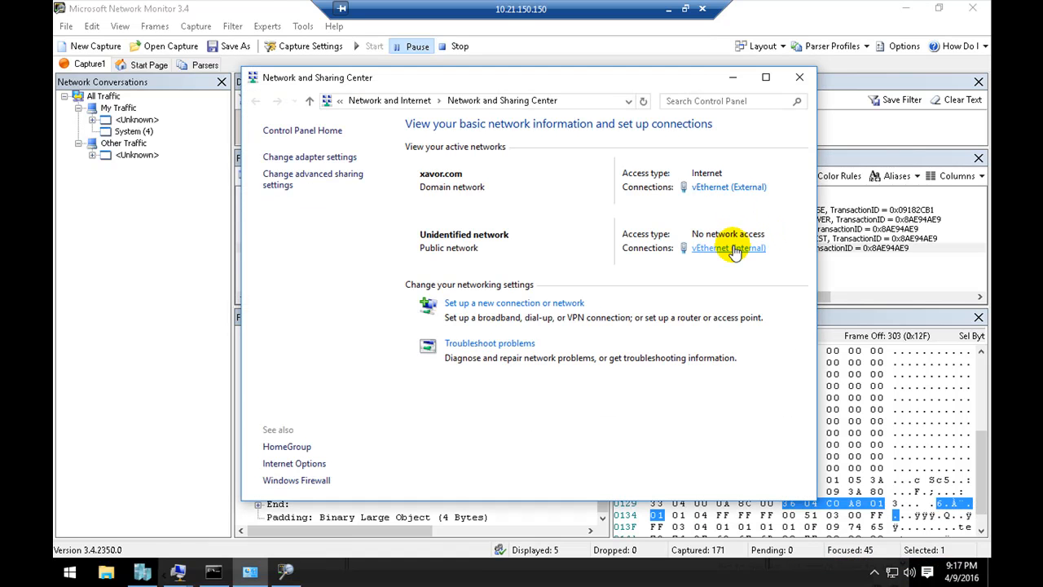
pyautogui.click(728, 247)
pyautogui.click(455, 274)
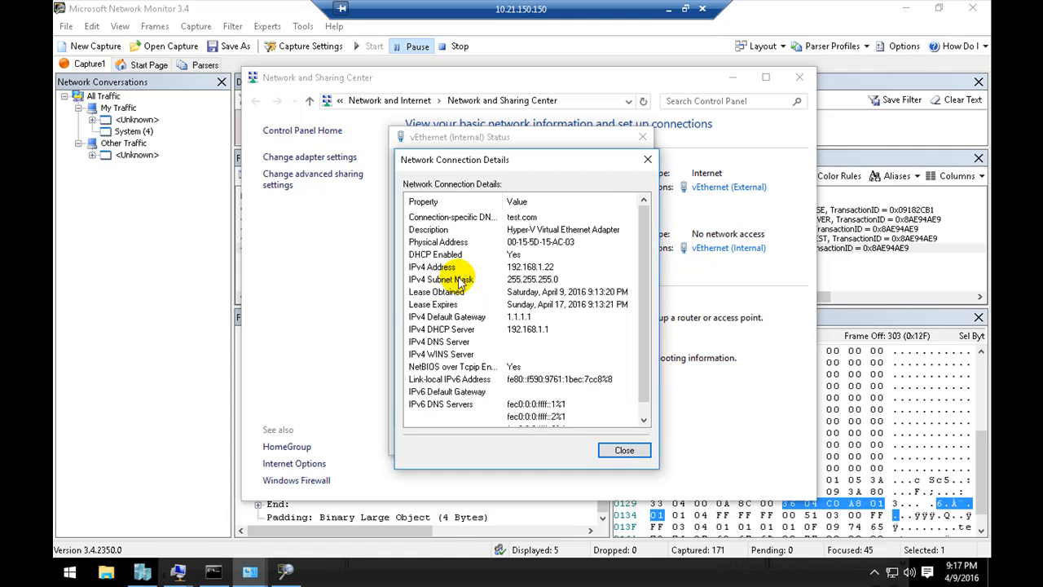
pyautogui.click(531, 267)
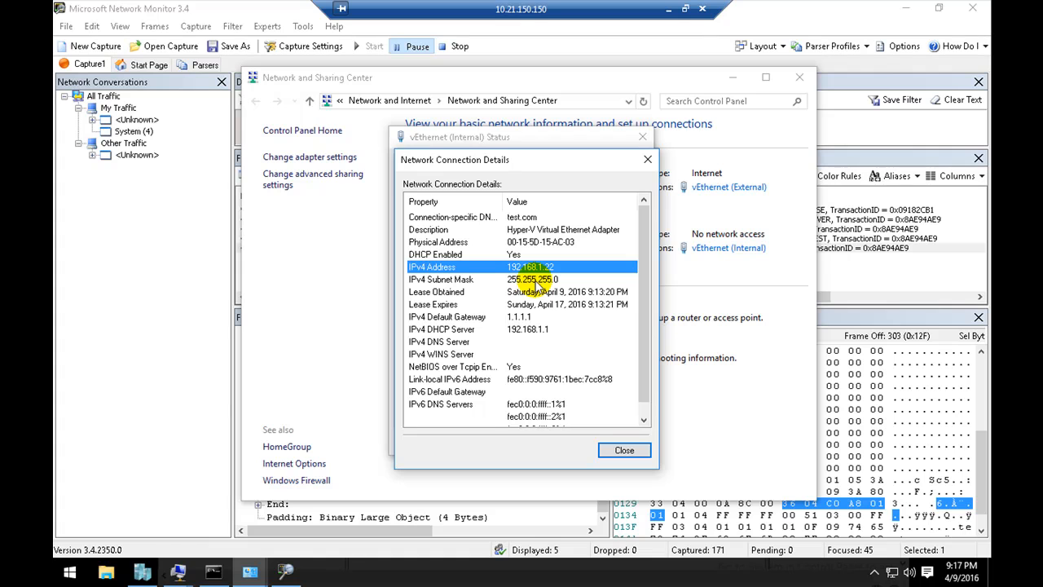
pyautogui.click(526, 316)
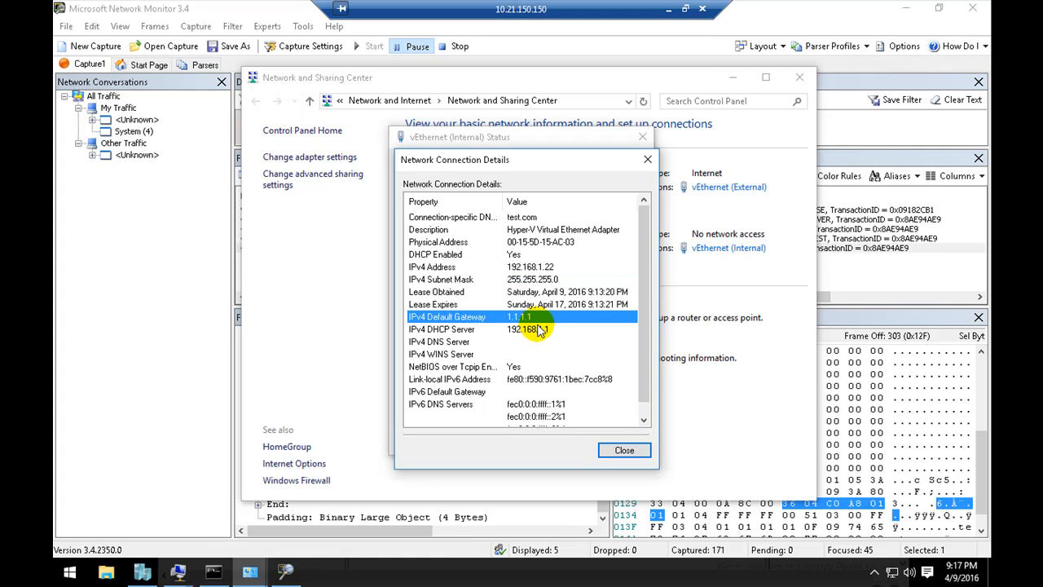
pyautogui.click(542, 330)
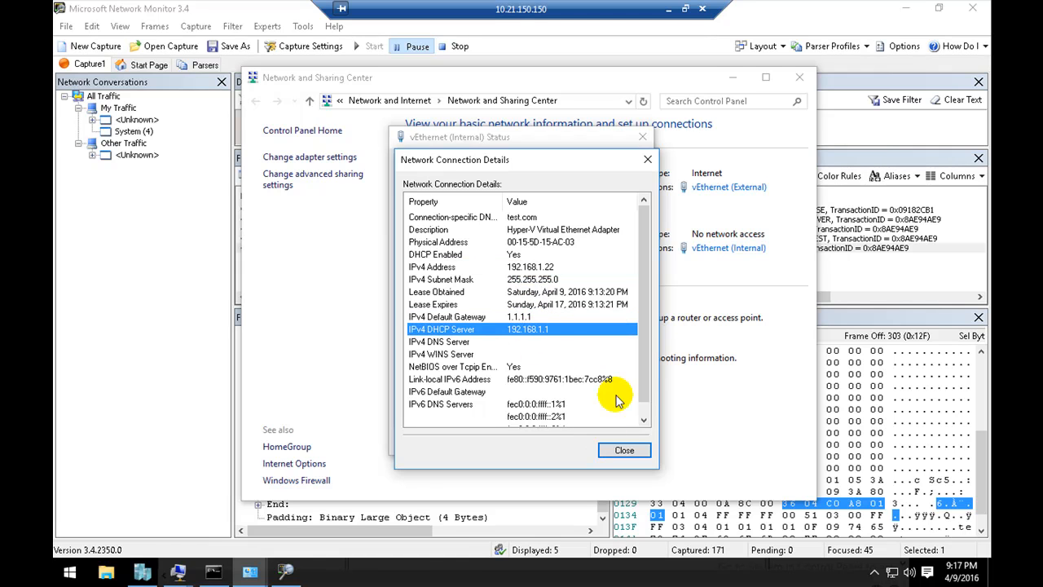
pyautogui.click(630, 453)
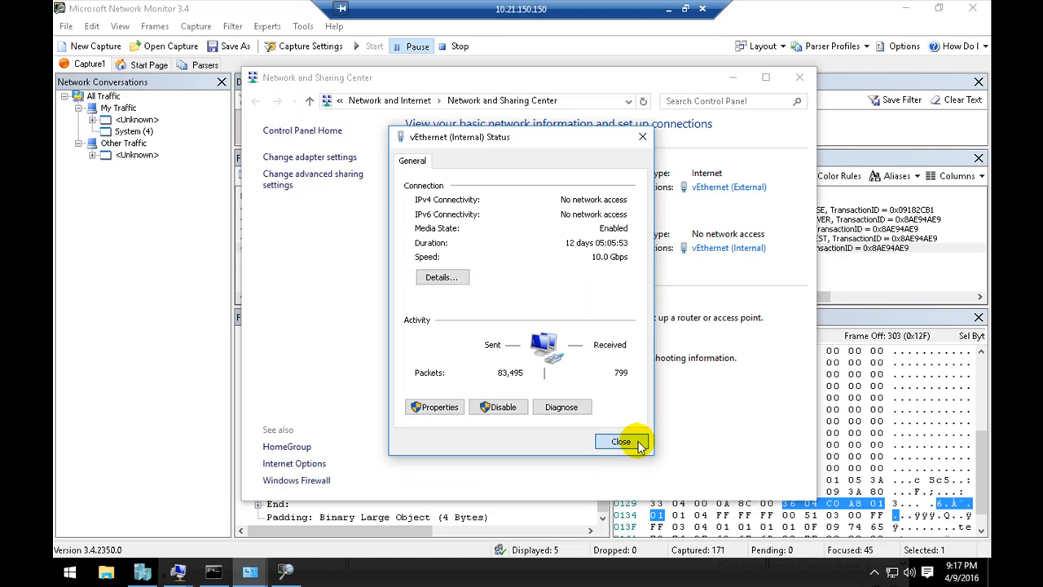
pyautogui.click(629, 444)
pyautogui.click(732, 78)
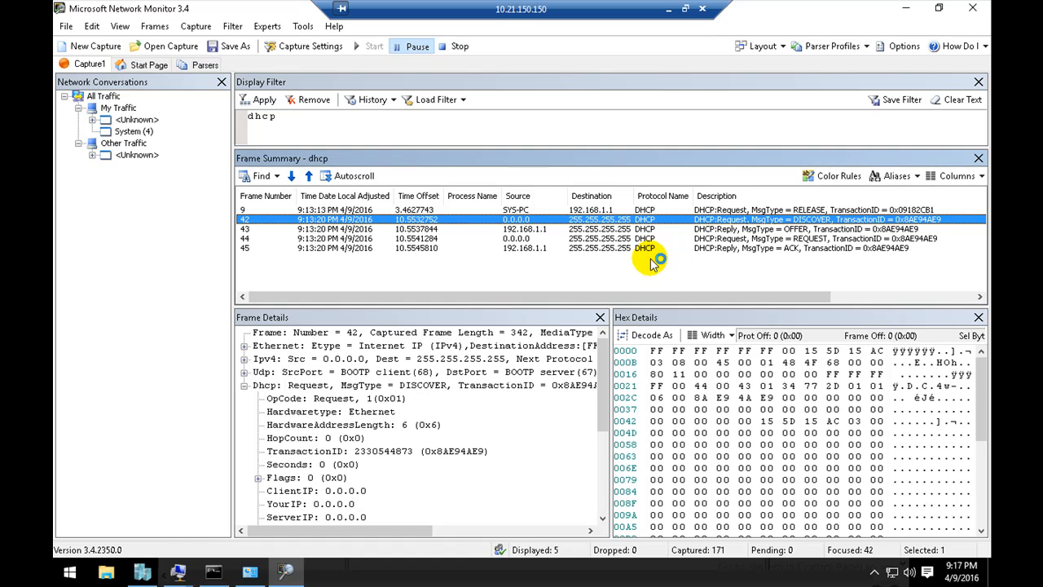
pyautogui.click(670, 11)
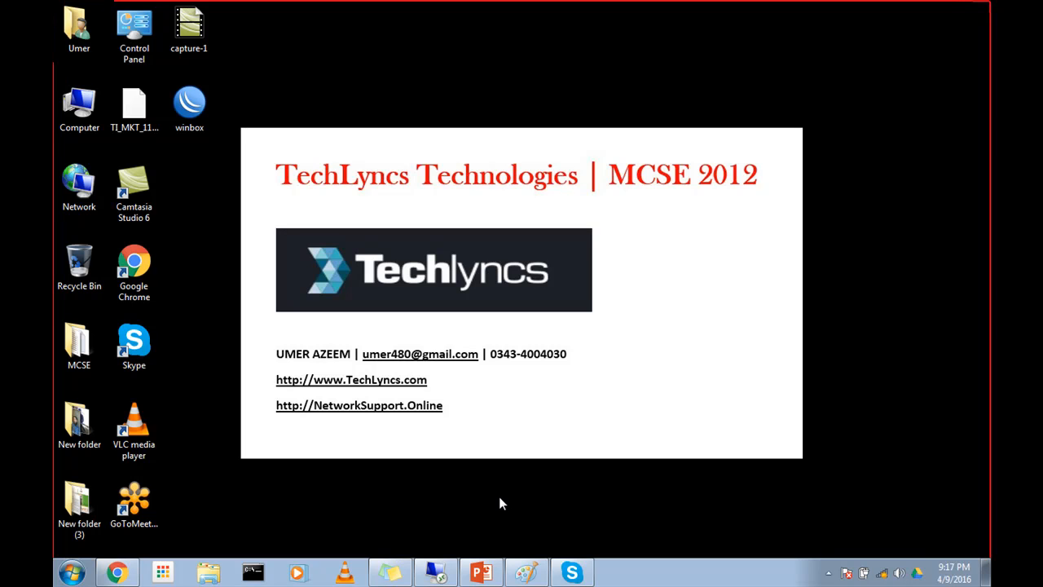
pyautogui.click(828, 573)
pyautogui.click(803, 507)
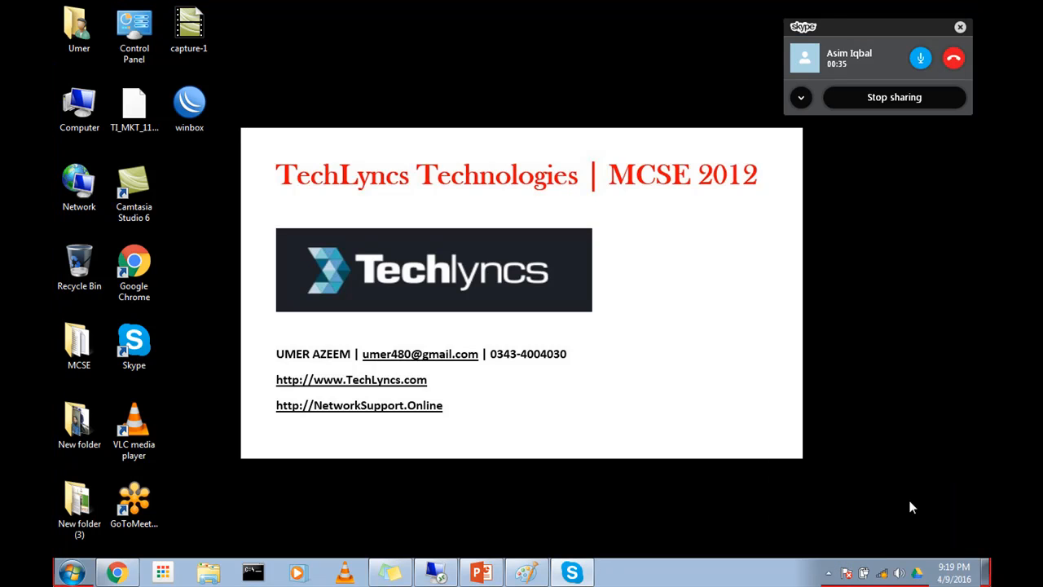
pyautogui.click(435, 573)
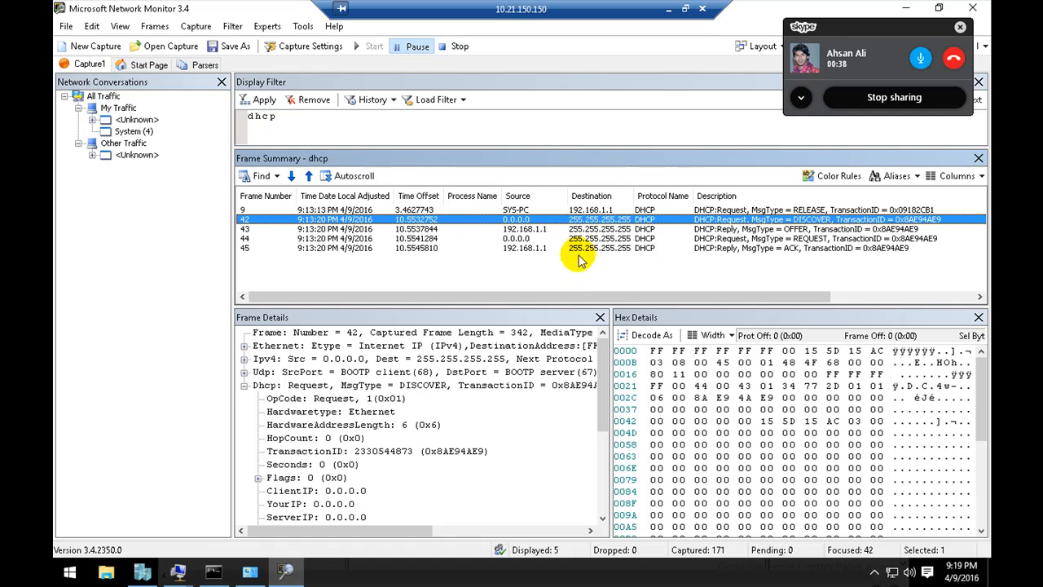
# Step: Switch to the TL_Server01 virtual machine, refresh the server1 statistics, review the Discovers, Offers, Acks and Releases counts, and close them
pyautogui.click(180, 572)
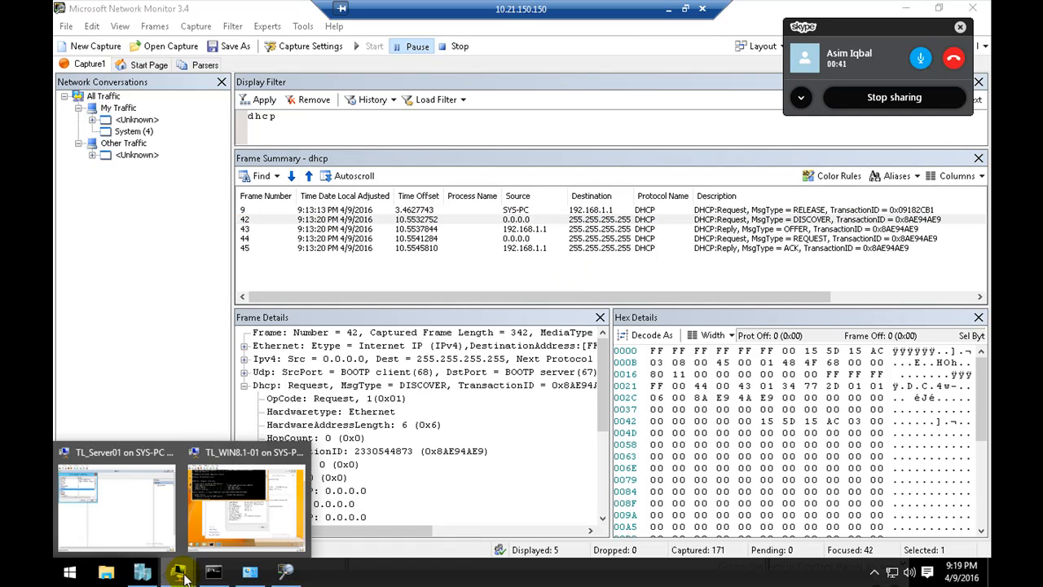
pyautogui.click(165, 506)
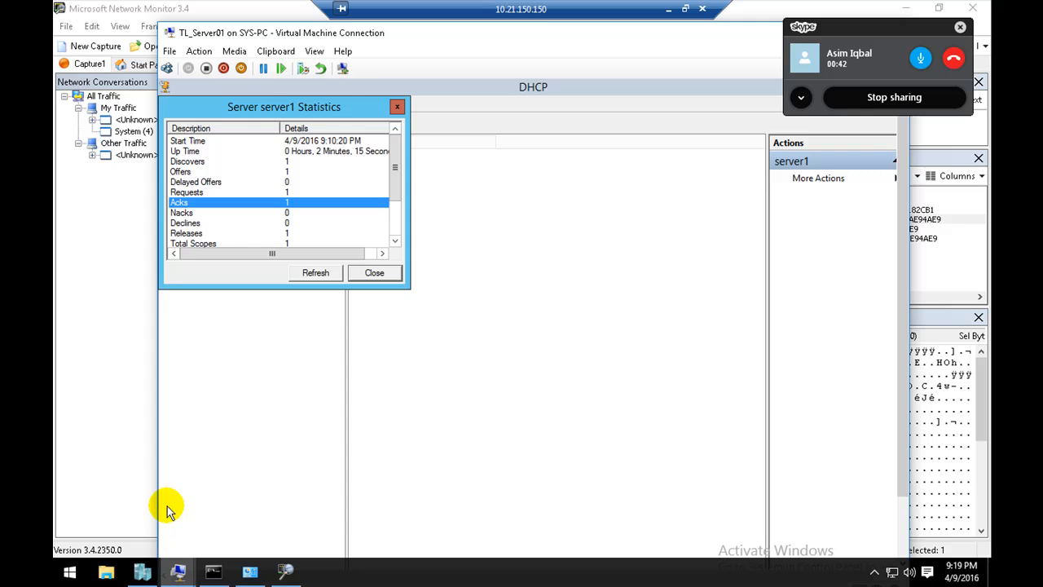
pyautogui.click(310, 274)
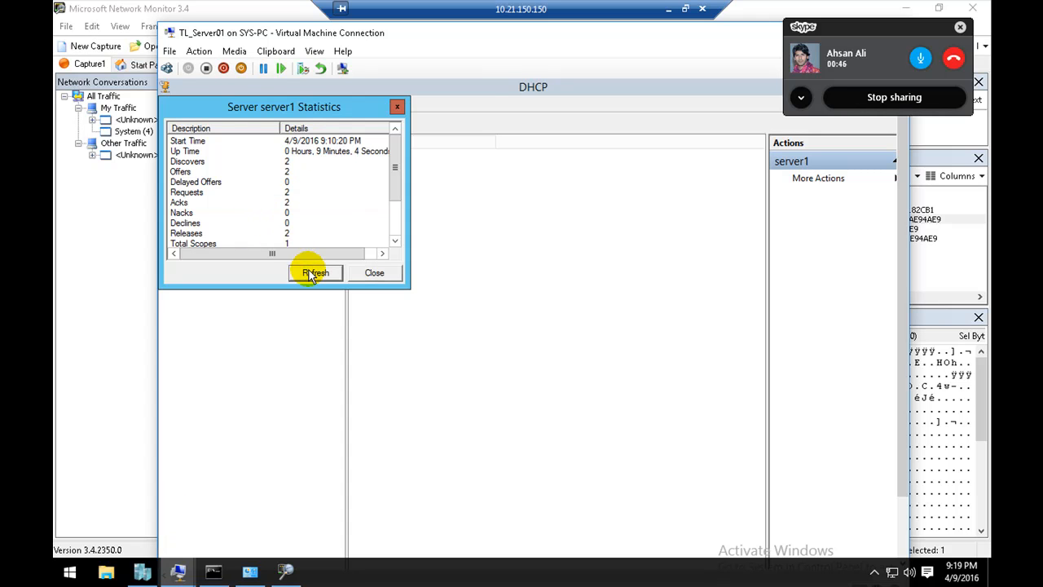
pyautogui.click(287, 161)
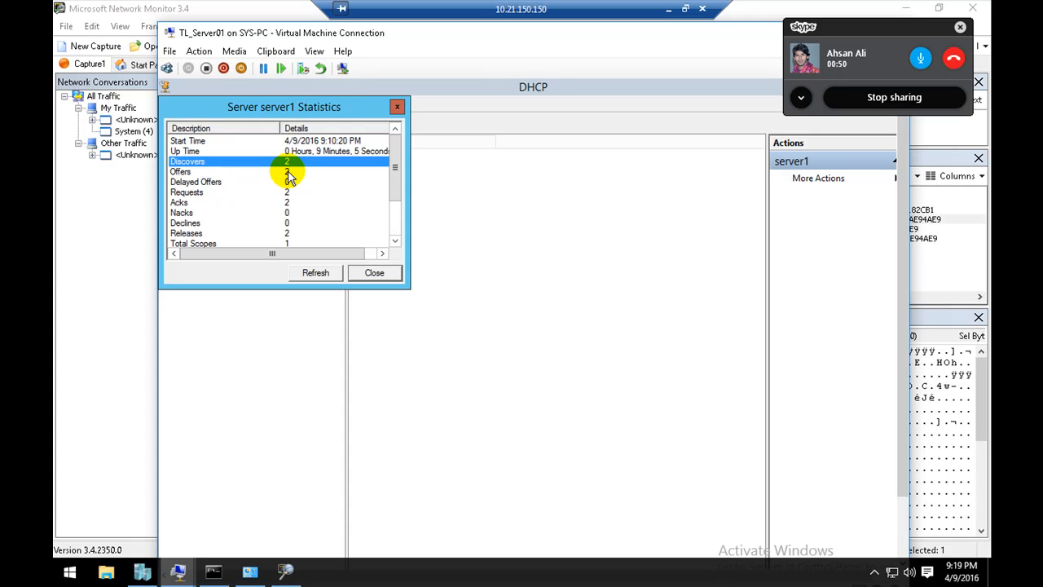
pyautogui.click(288, 172)
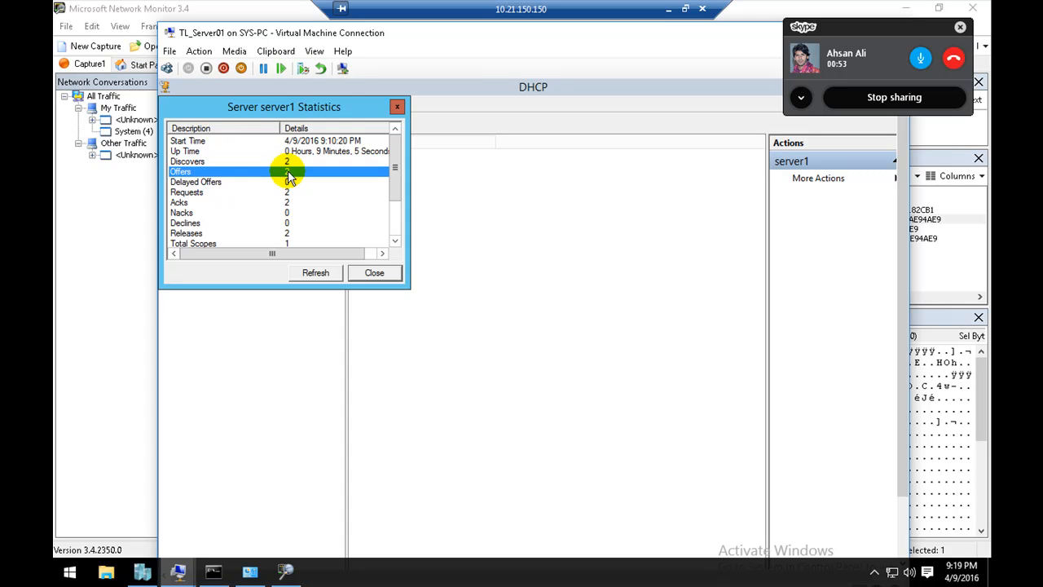
pyautogui.click(269, 202)
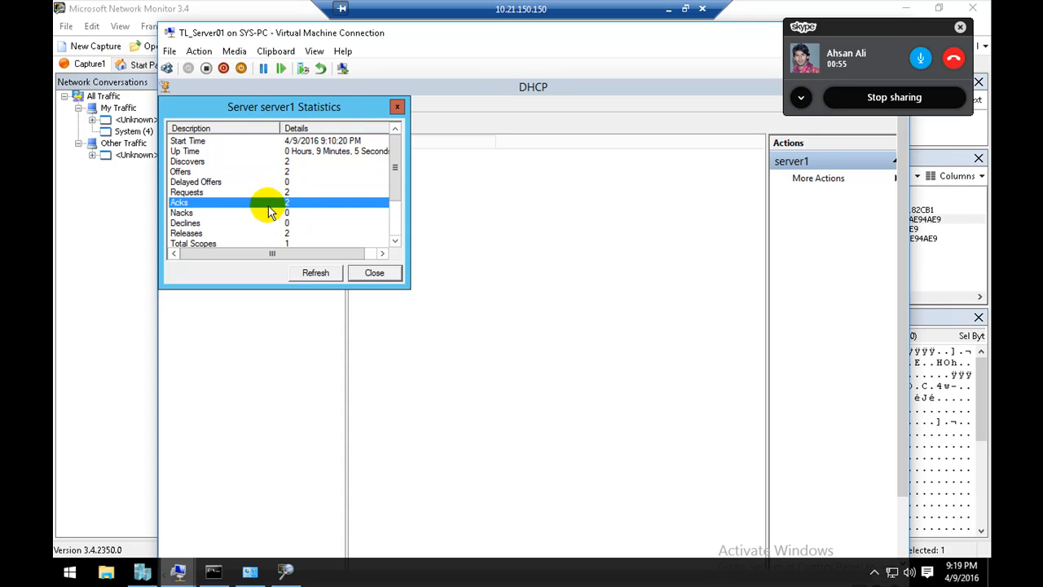
pyautogui.click(290, 234)
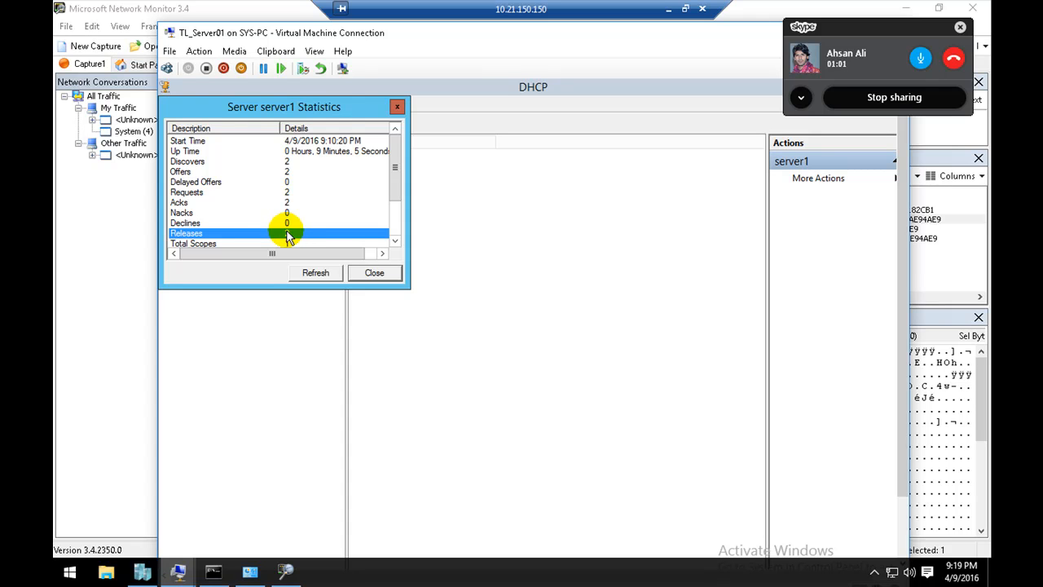
pyautogui.click(375, 273)
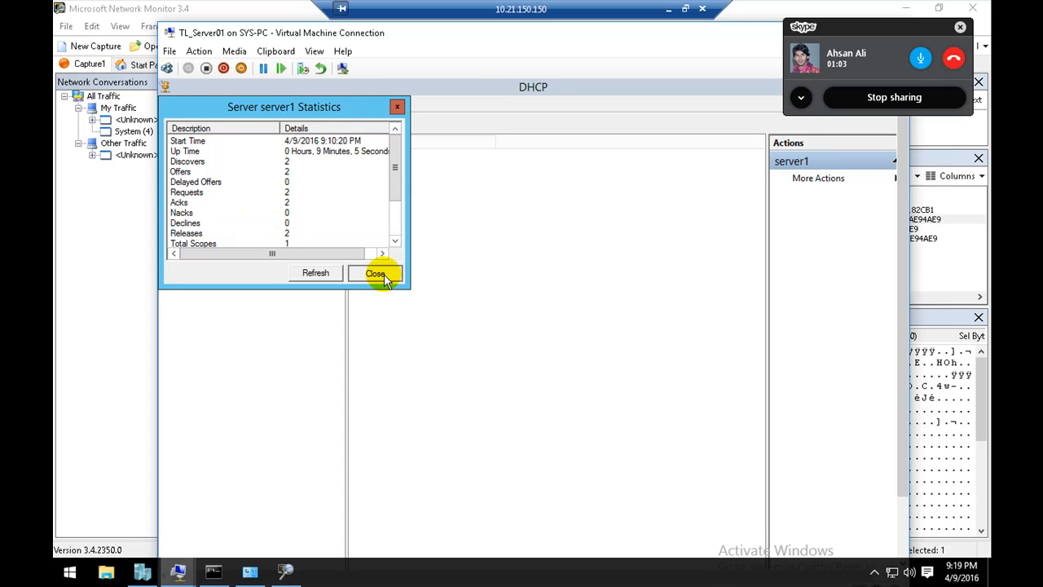
# Step: Open the Address Leases of scope1 and inspect the host's lease entry
pyautogui.click(255, 199)
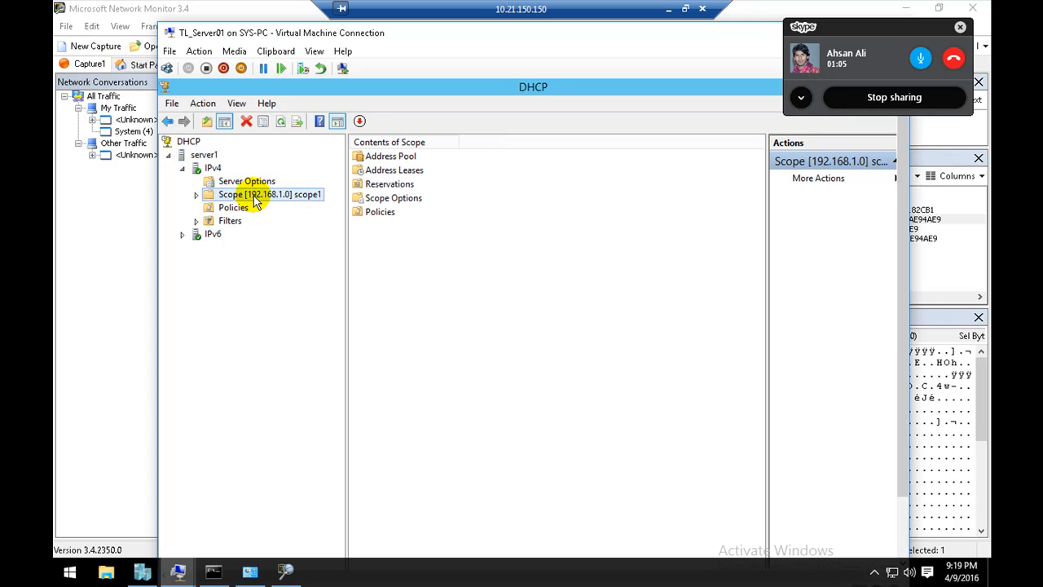
pyautogui.doubleClick(389, 171)
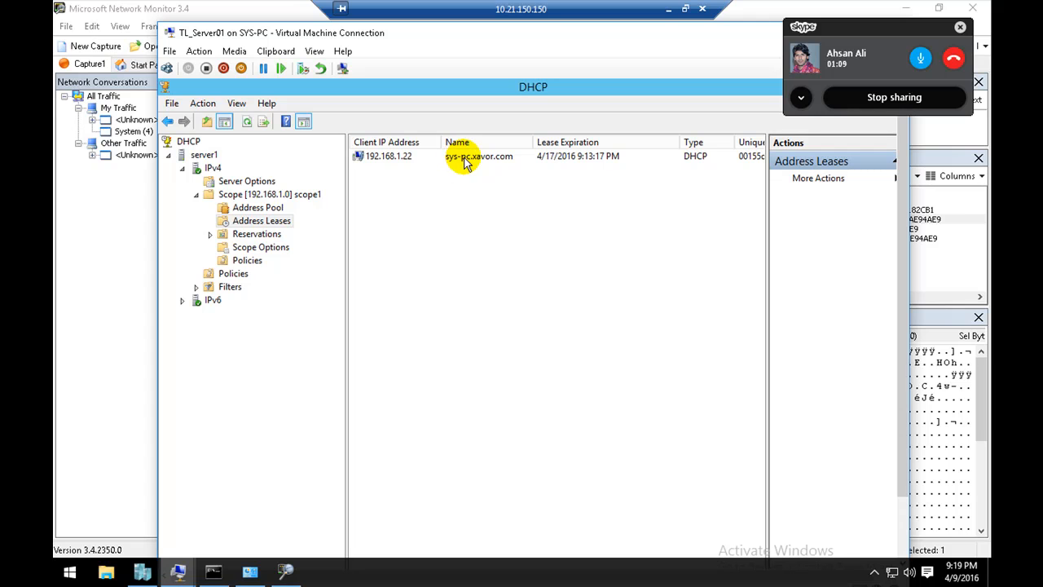
pyautogui.click(409, 161)
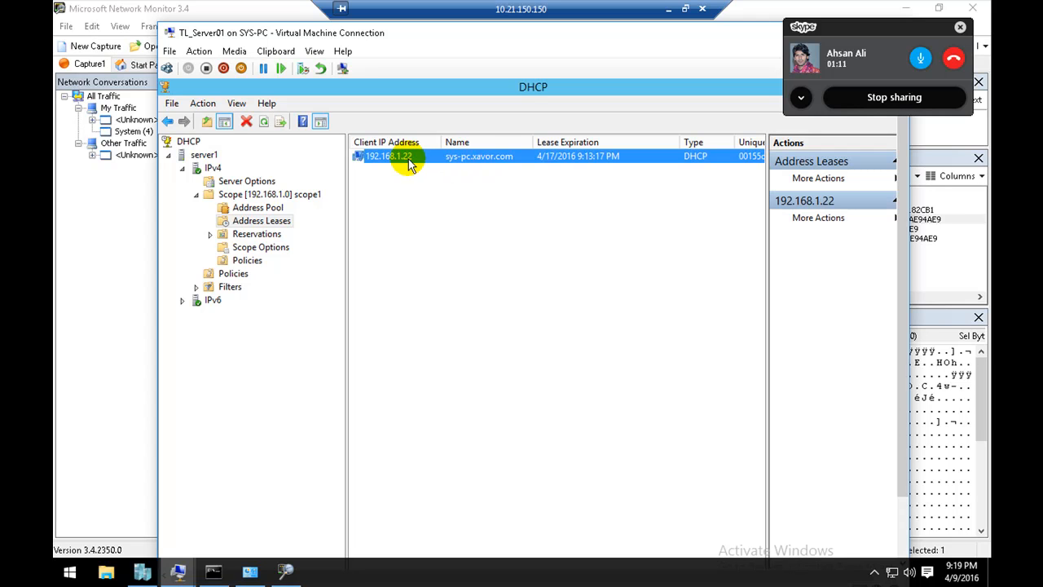
pyautogui.click(426, 326)
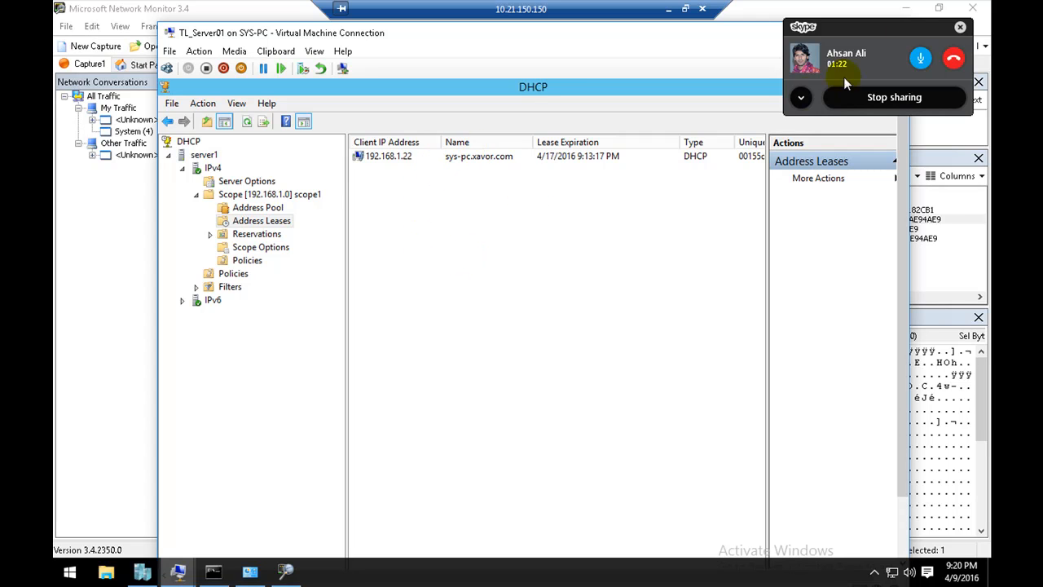
# Step: Dismiss the Skype call overlay and review scope1's Address Pool and Address Leases, shifting the virtual machine window slightly upward
pyautogui.click(959, 29)
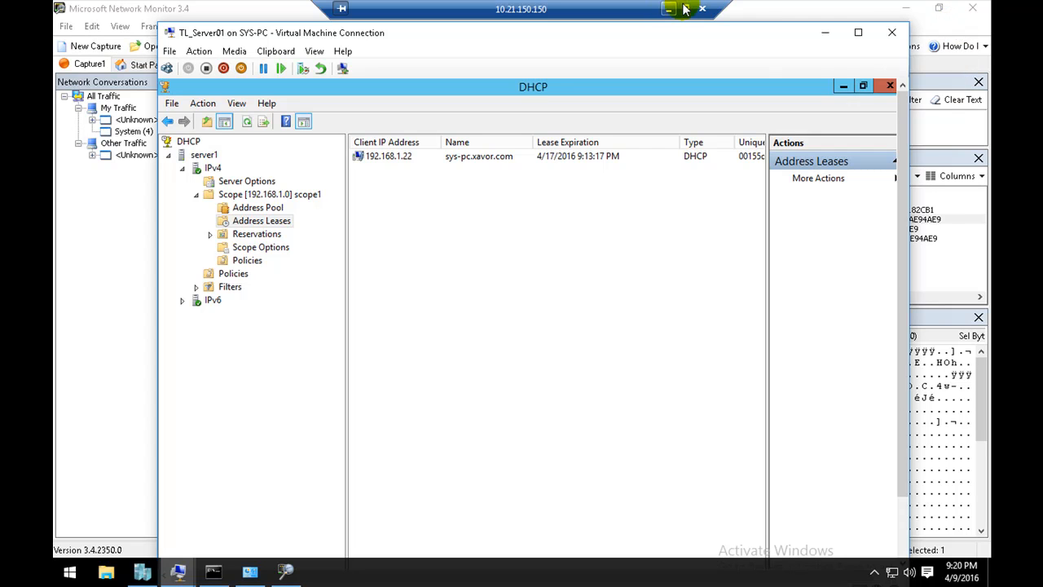
pyautogui.click(274, 209)
pyautogui.click(280, 221)
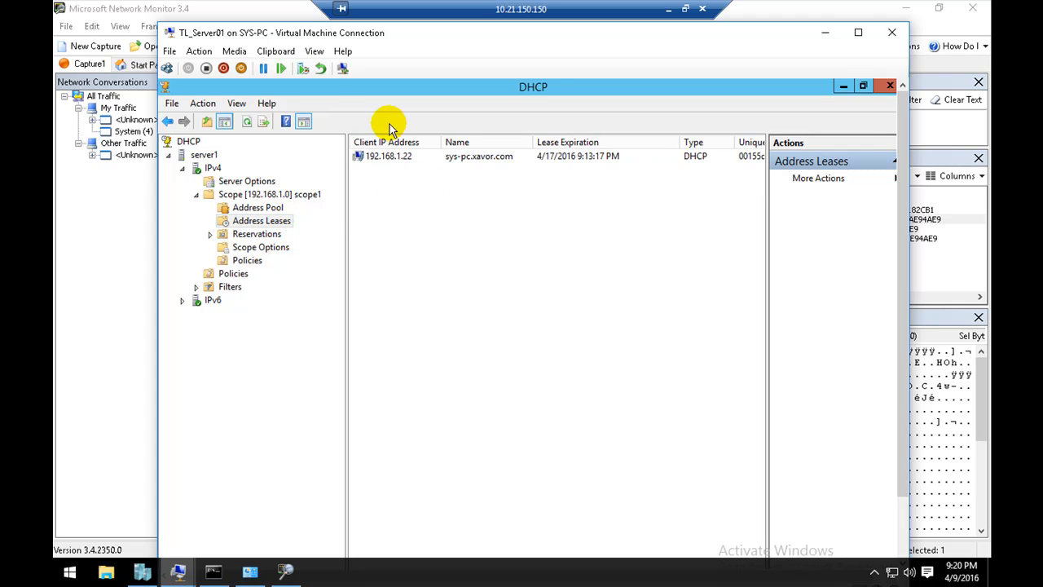
pyautogui.moveTo(324, 30); pyautogui.dragTo(321, 23)
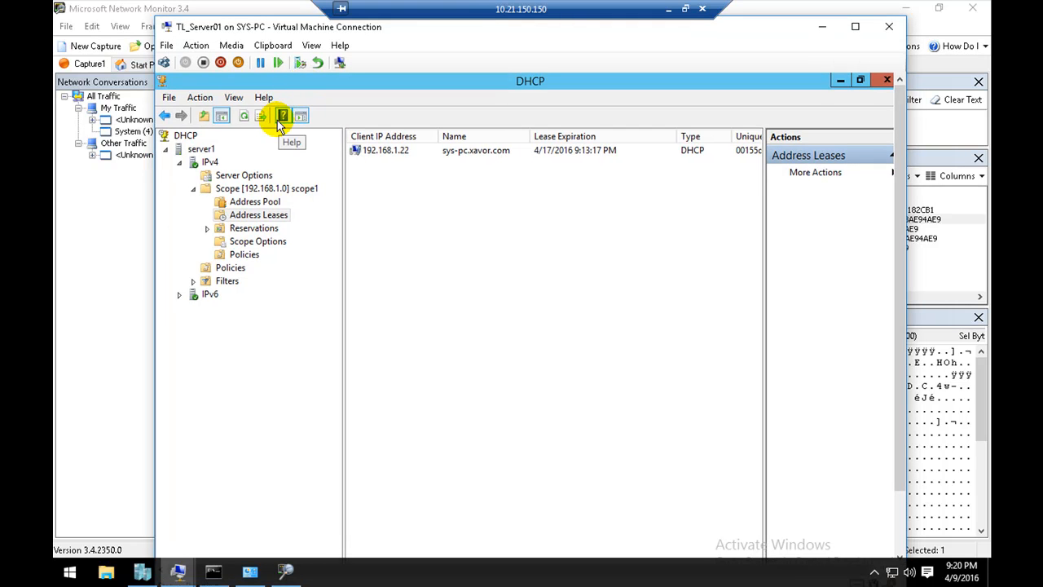
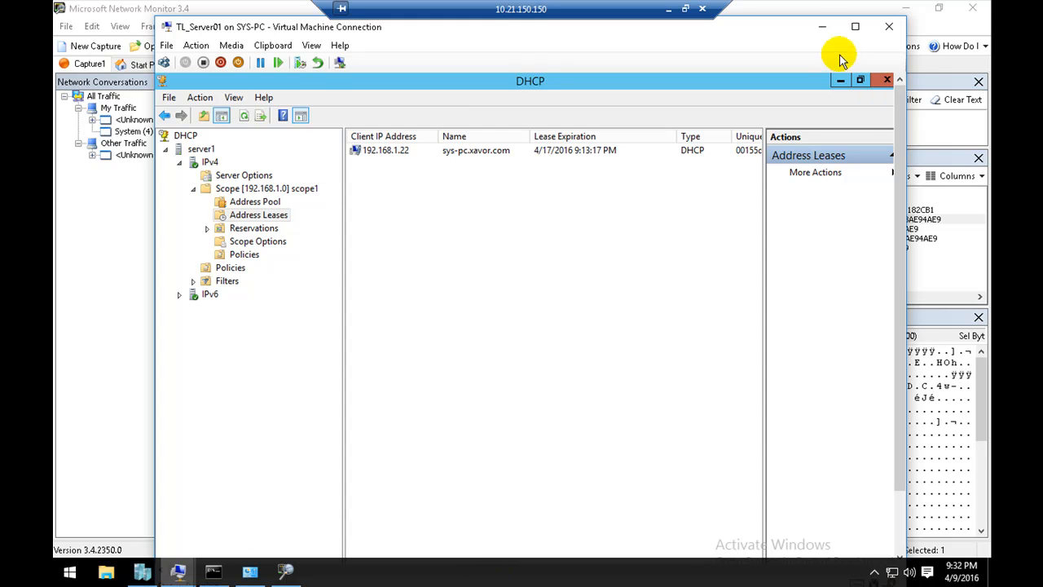
# Step: Put the virtual machine window away and open the host's vEthernet (Internal) connection details from the Network and Sharing Center
pyautogui.click(820, 31)
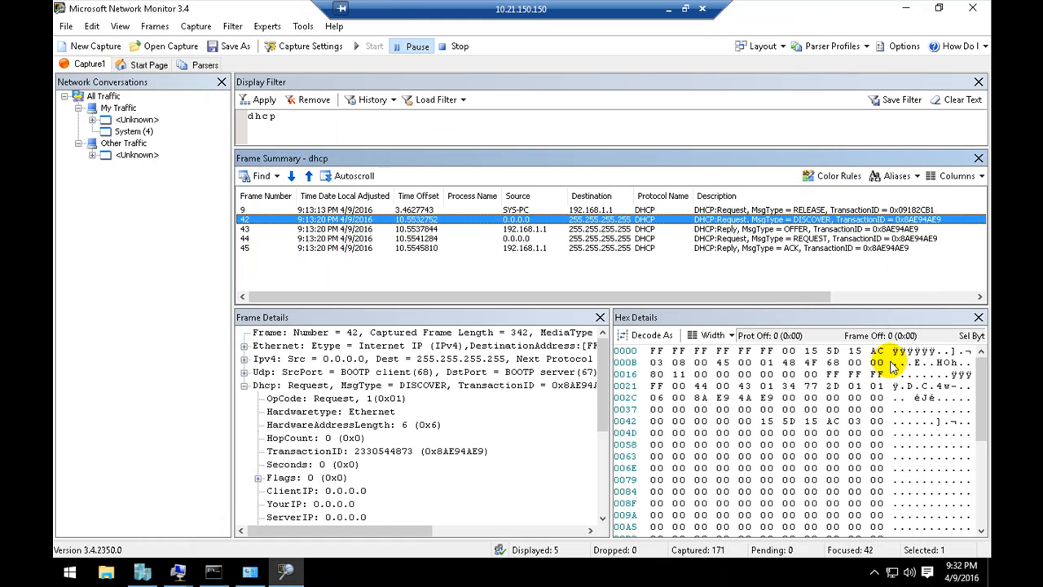
pyautogui.rightClick(892, 572)
pyautogui.click(896, 565)
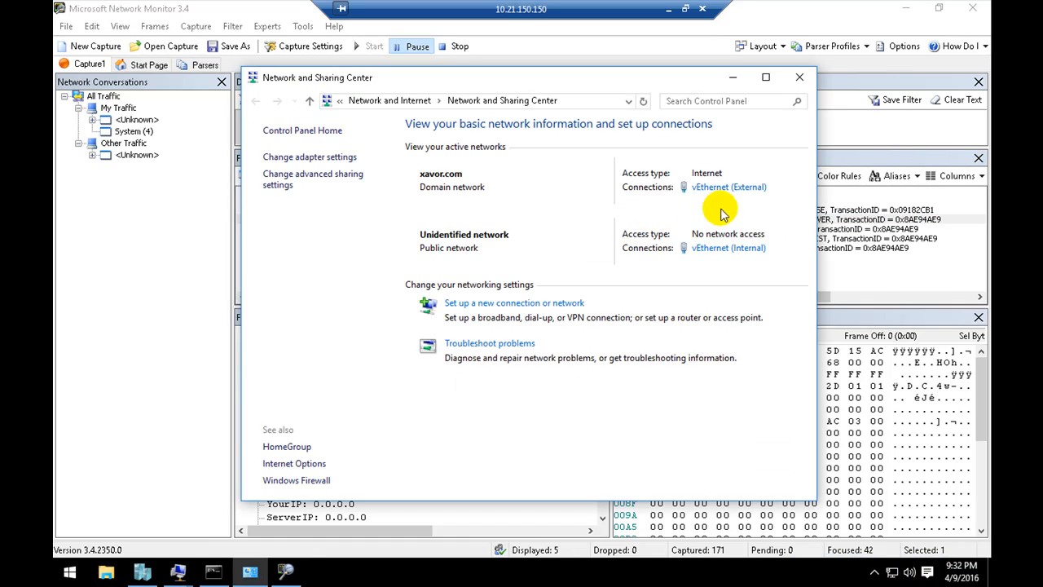
pyautogui.click(736, 251)
pyautogui.click(432, 280)
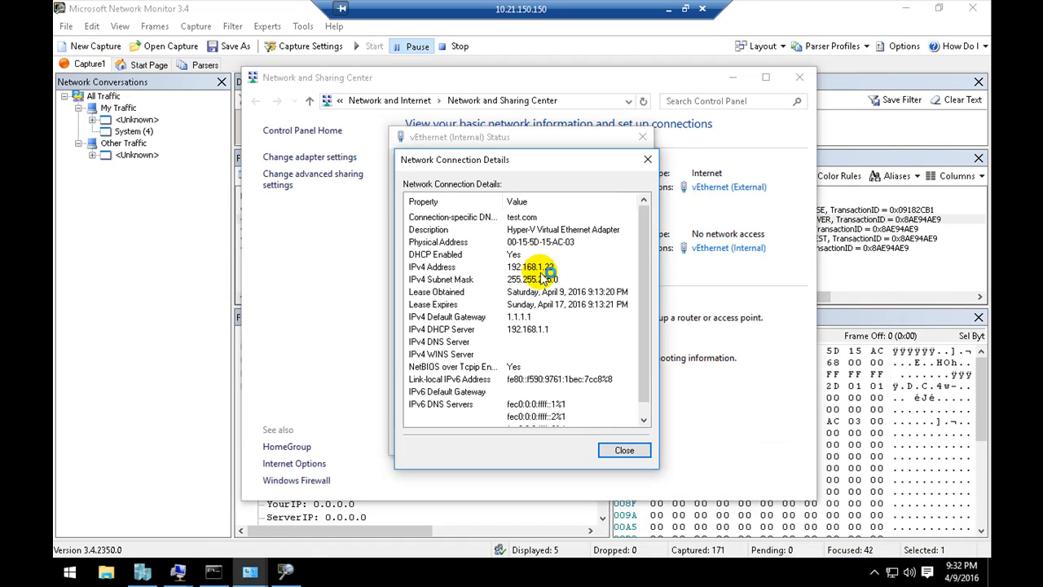
# Step: Examine the IPv4 address, Lease Obtained and Lease Expires entries in the vEthernet (Internal) connection details
pyautogui.click(561, 316)
pyautogui.click(559, 303)
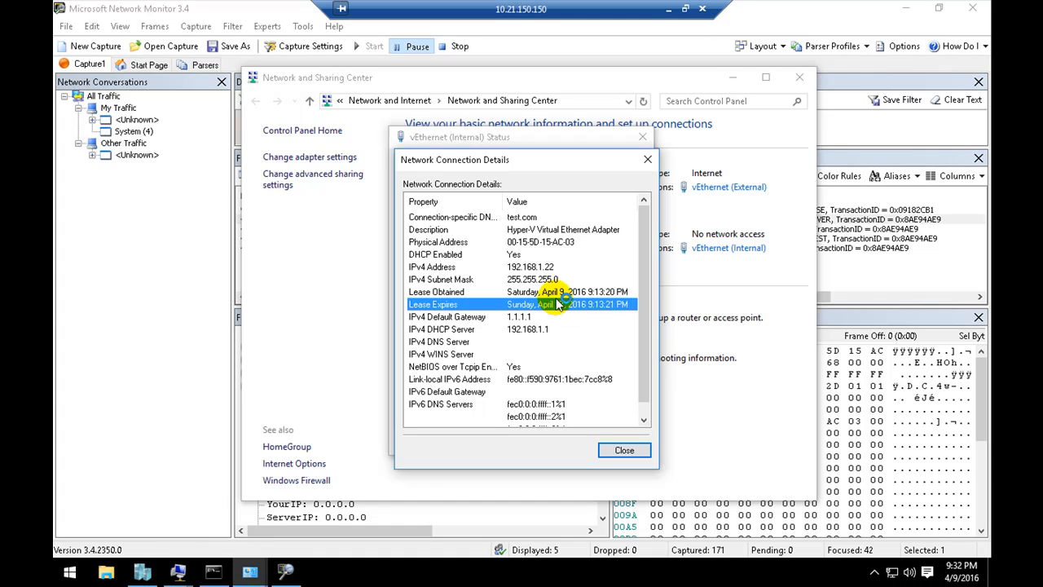
pyautogui.click(560, 291)
pyautogui.click(554, 316)
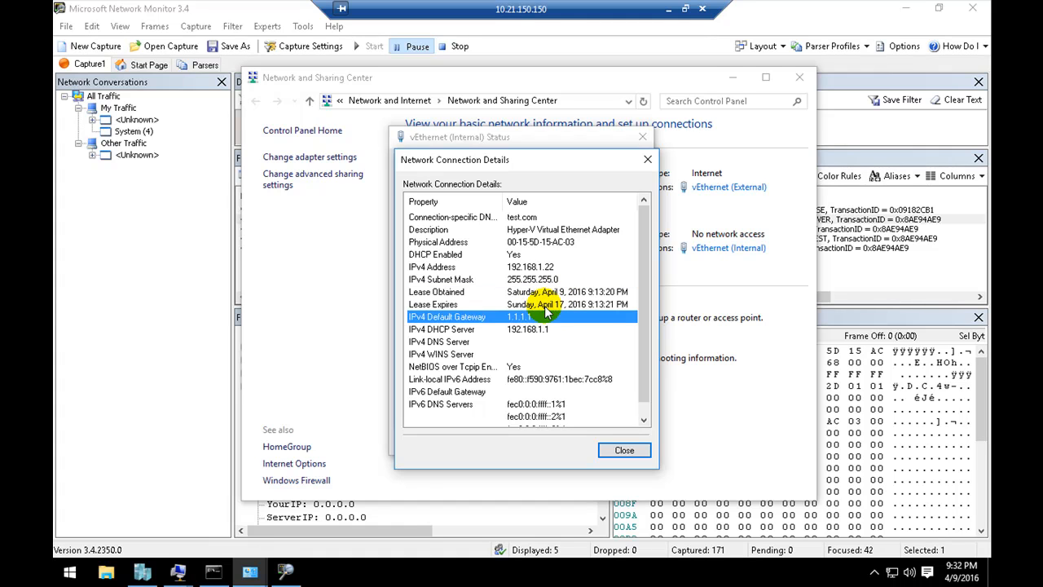
pyautogui.click(544, 305)
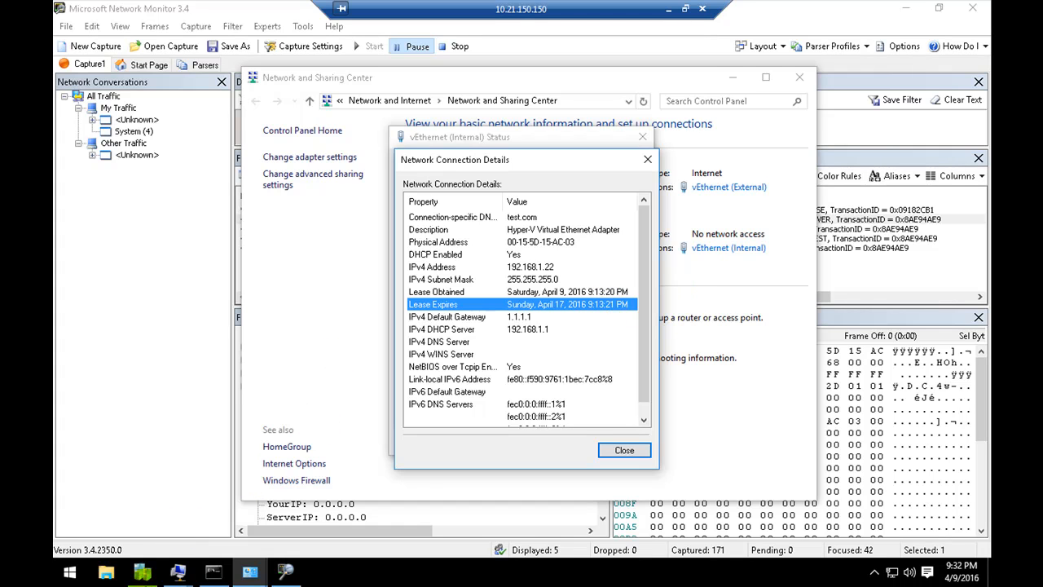
pyautogui.click(541, 266)
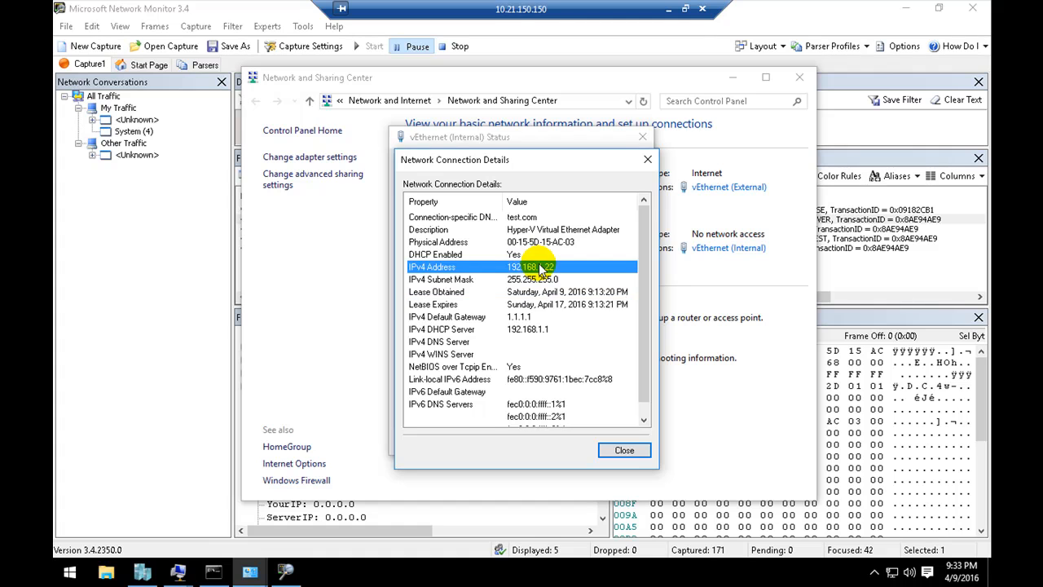
pyautogui.click(546, 292)
pyautogui.click(554, 304)
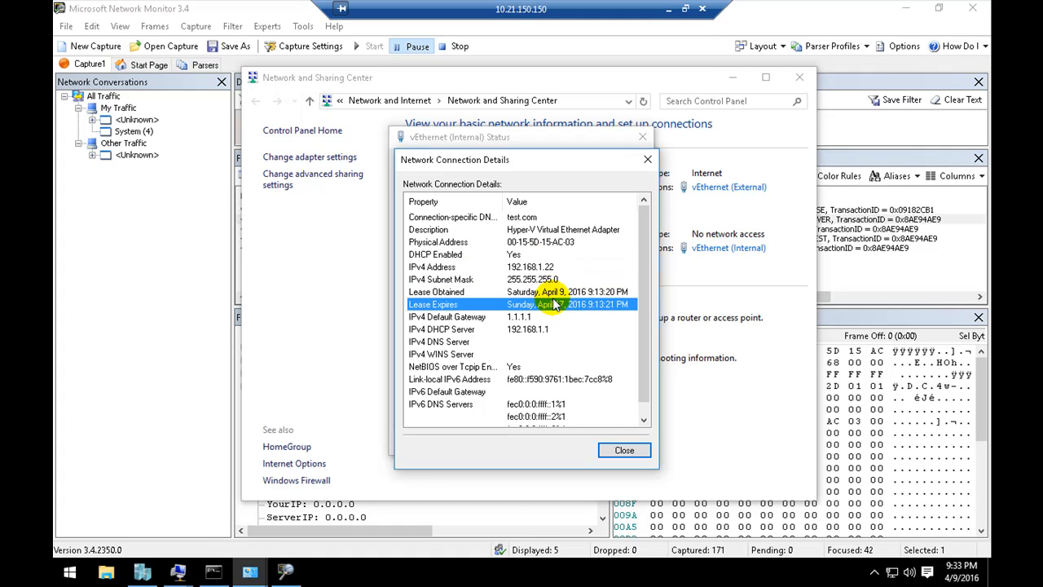
pyautogui.click(562, 292)
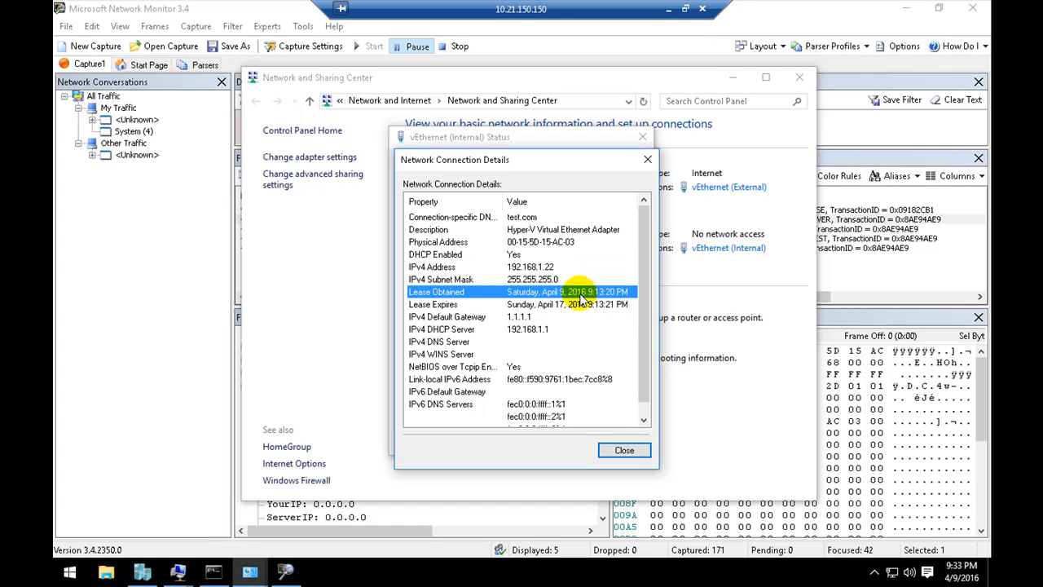
pyautogui.click(568, 305)
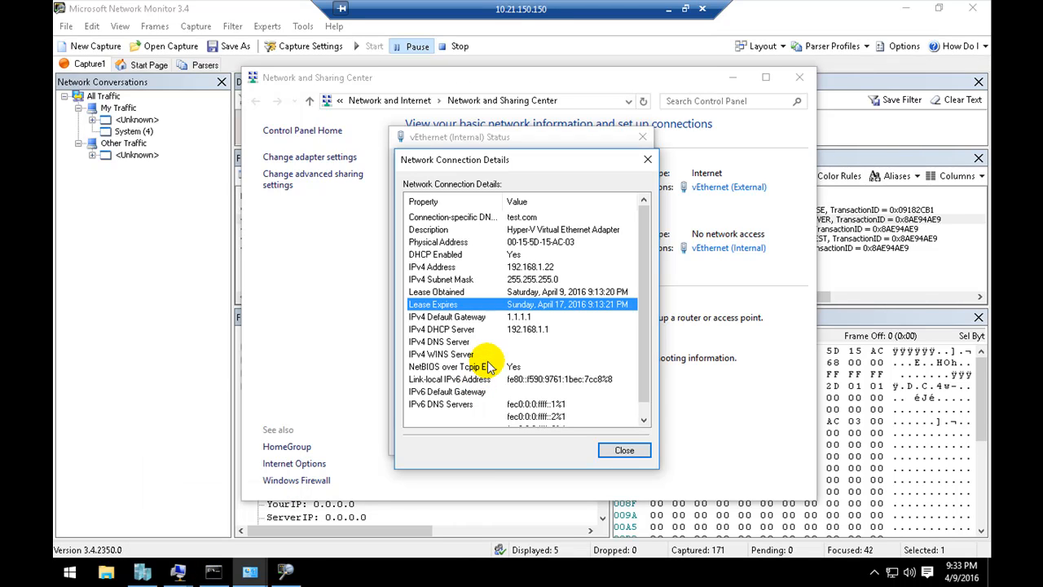
# Step: Check the IPv4 Default Gateway and IPv4 DNS Server entries, and return to the Lease Expires entry
pyautogui.click(492, 320)
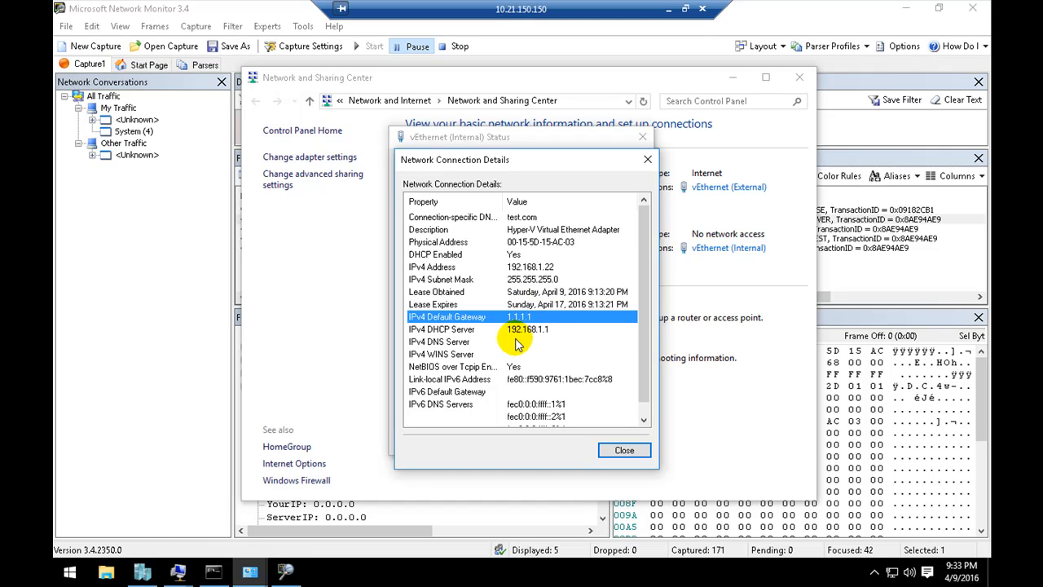
pyautogui.click(517, 342)
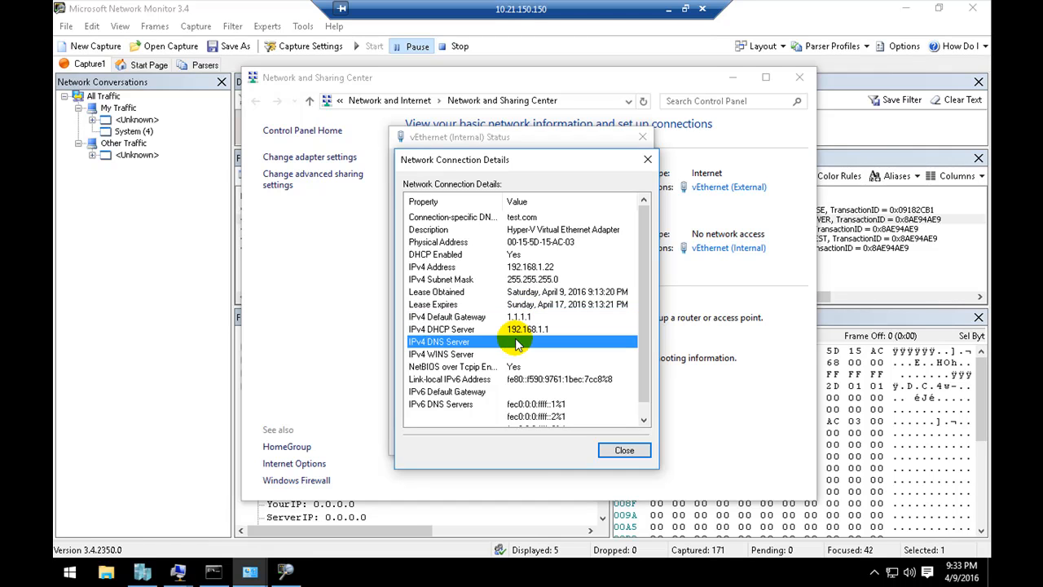
pyautogui.click(534, 304)
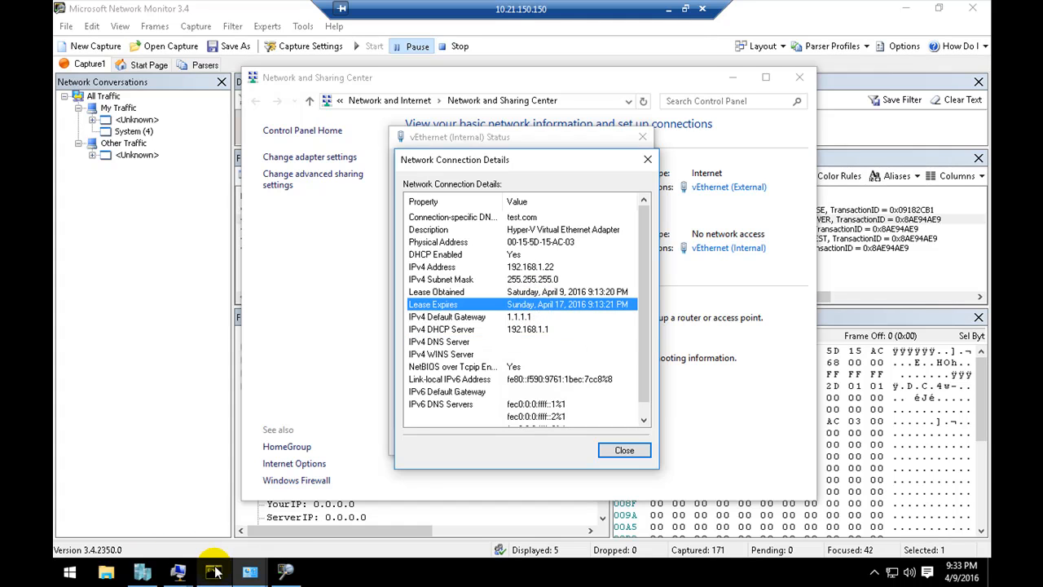
# Step: Switch to the TL_Server01 virtual machine and open the configuration of scope1's Scope Options
pyautogui.moveTo(216, 572)
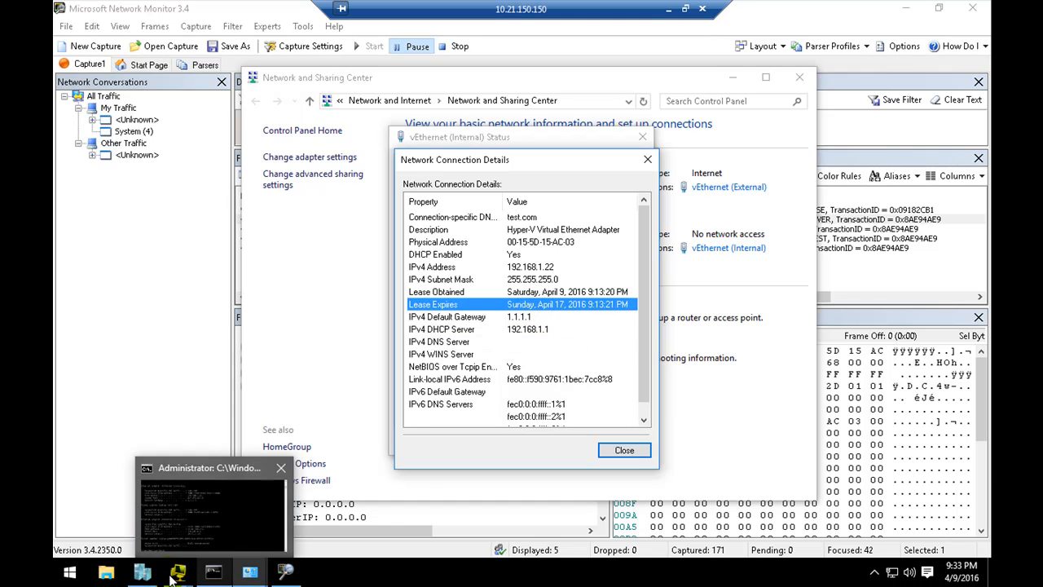
pyautogui.moveTo(171, 577)
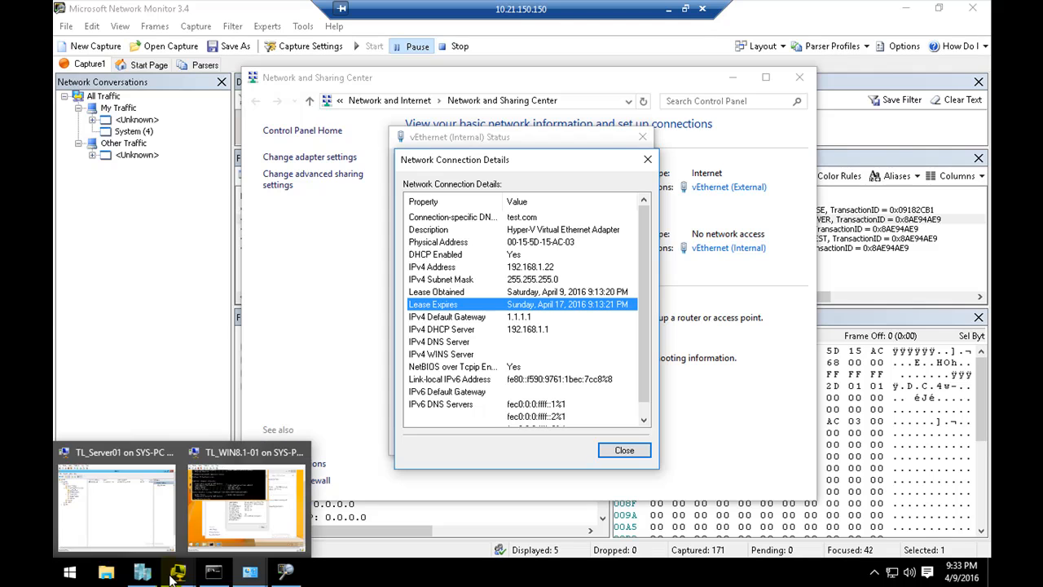
pyautogui.click(122, 501)
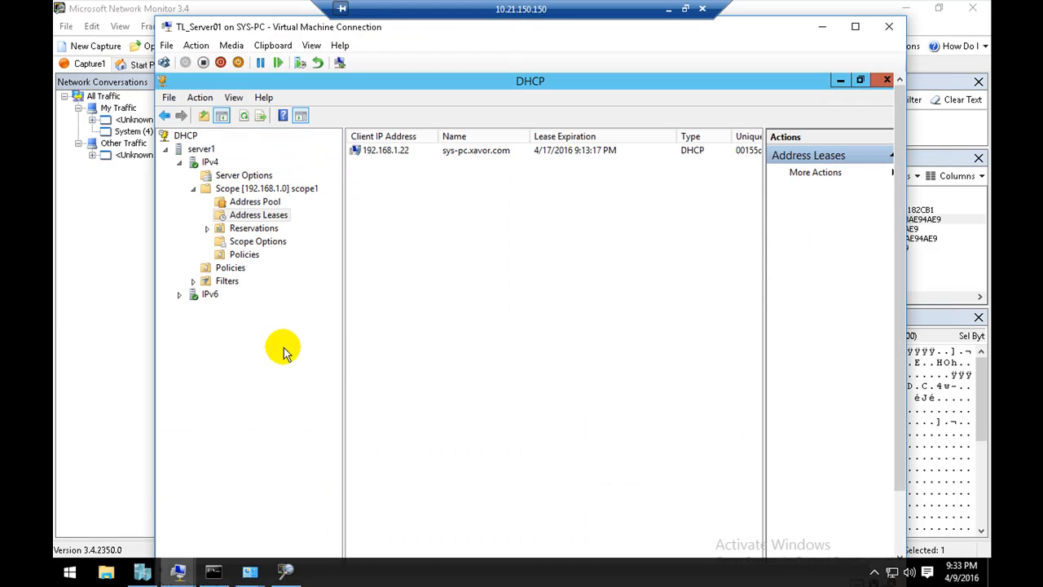
pyautogui.click(250, 242)
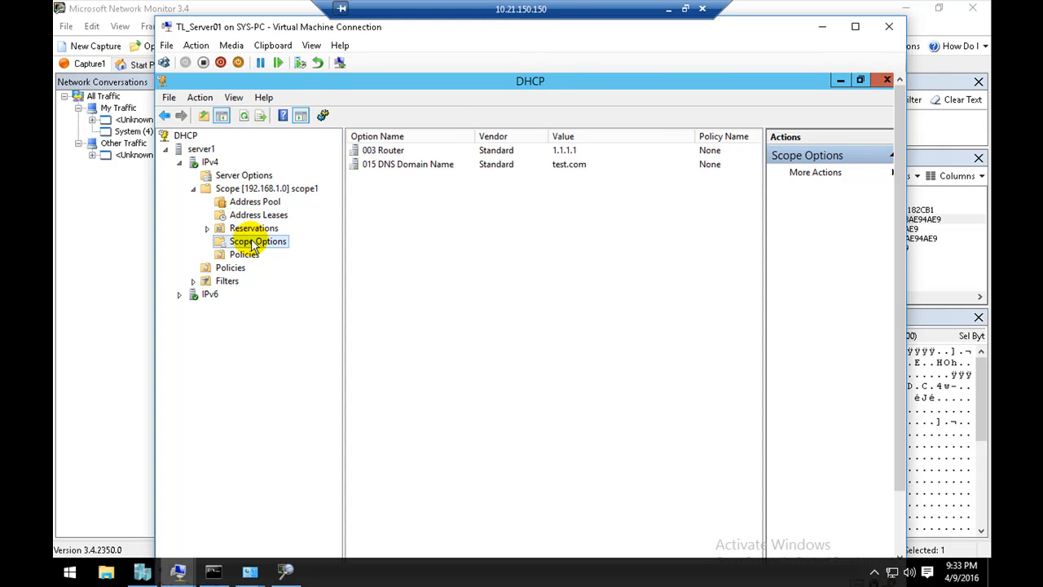
pyautogui.rightClick(251, 241)
pyautogui.click(273, 248)
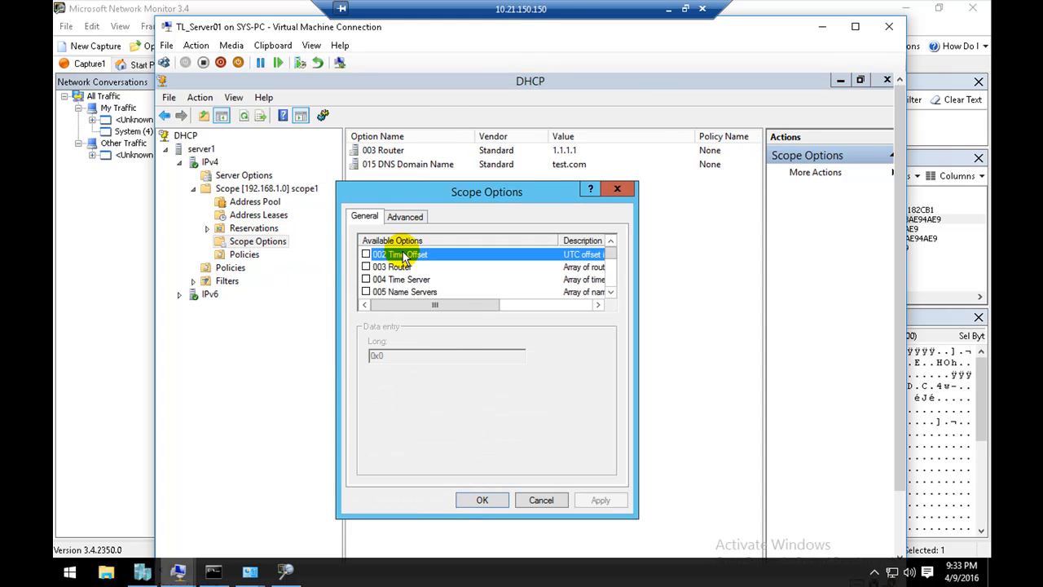
# Step: Enable the 006 DNS Servers option for scope1 and submit 192.168.1.10 as the DNS server address
pyautogui.click(610, 292)
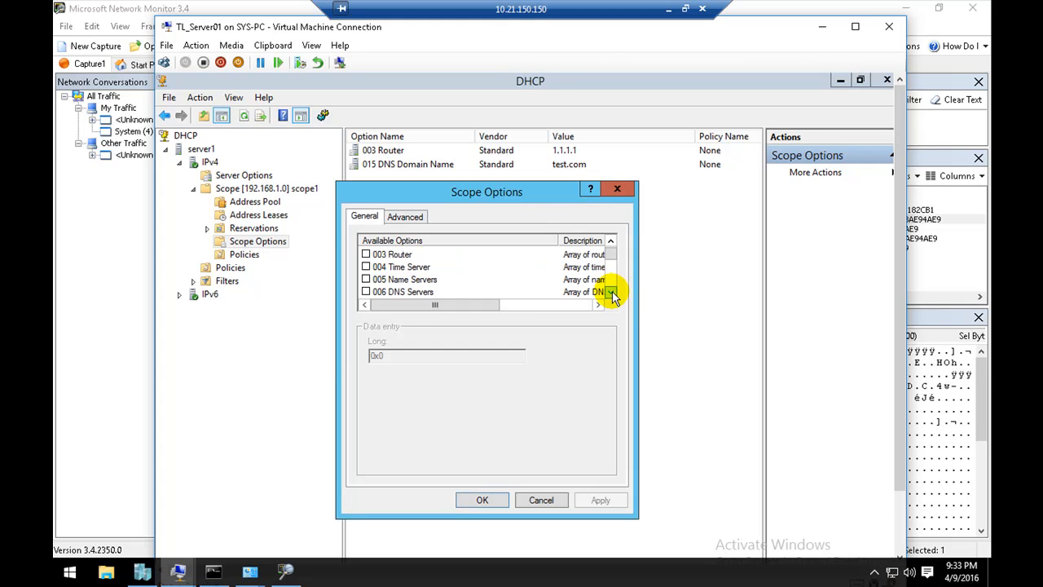
pyautogui.click(611, 291)
pyautogui.click(366, 279)
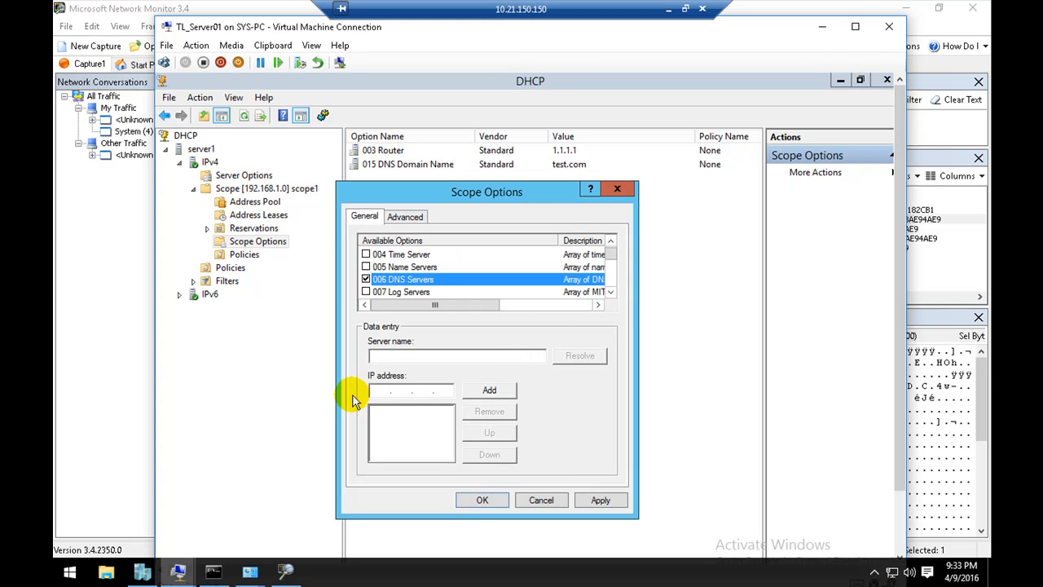
pyautogui.click(379, 391)
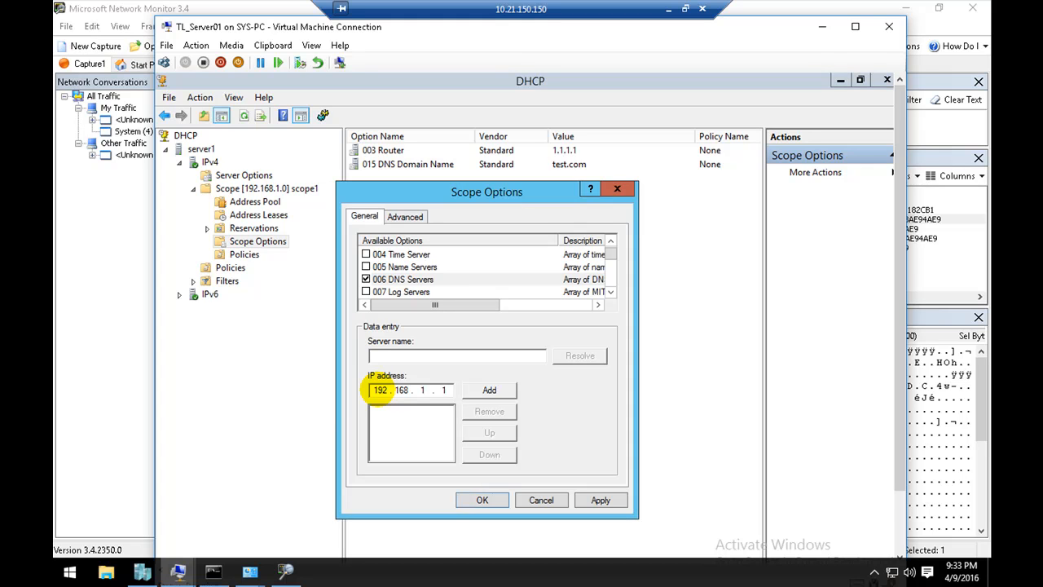
pyautogui.click(488, 391)
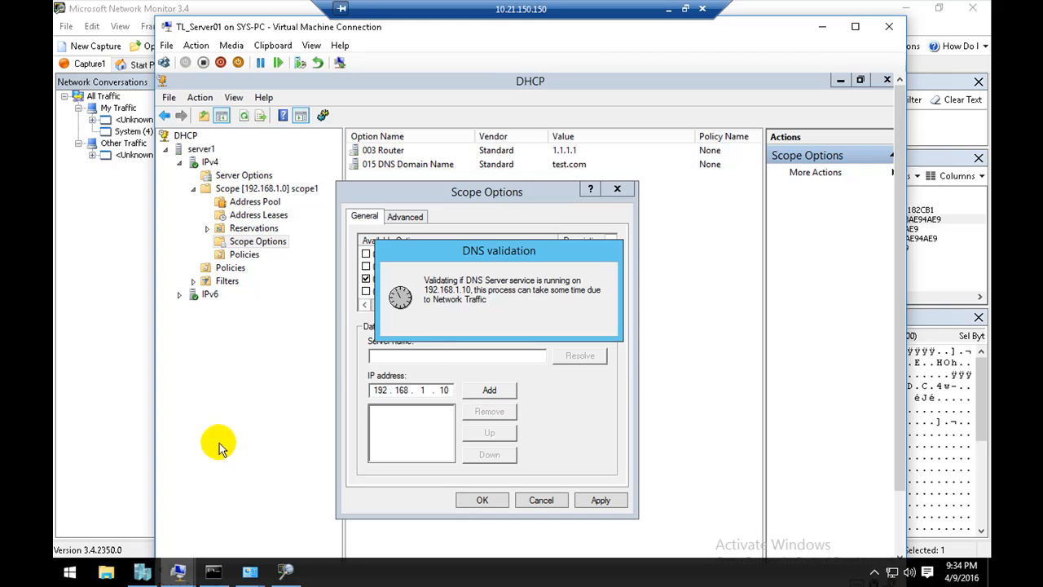
# Step: Check the IPv4 Default Gateway in the host's vEthernet (Internal) connection details and put the virtual machine window away
pyautogui.moveTo(248, 572)
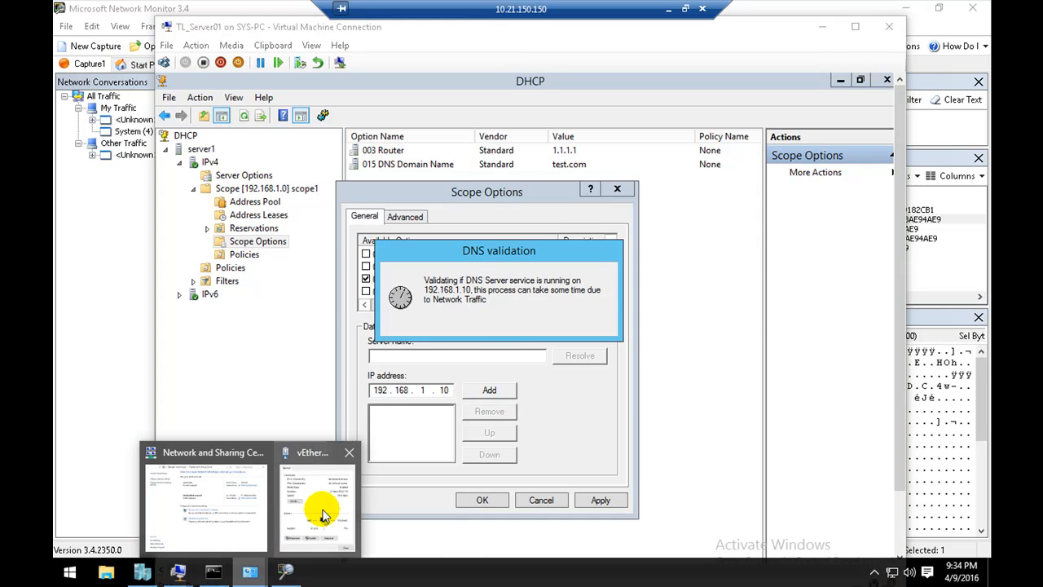
pyautogui.click(314, 531)
pyautogui.click(533, 317)
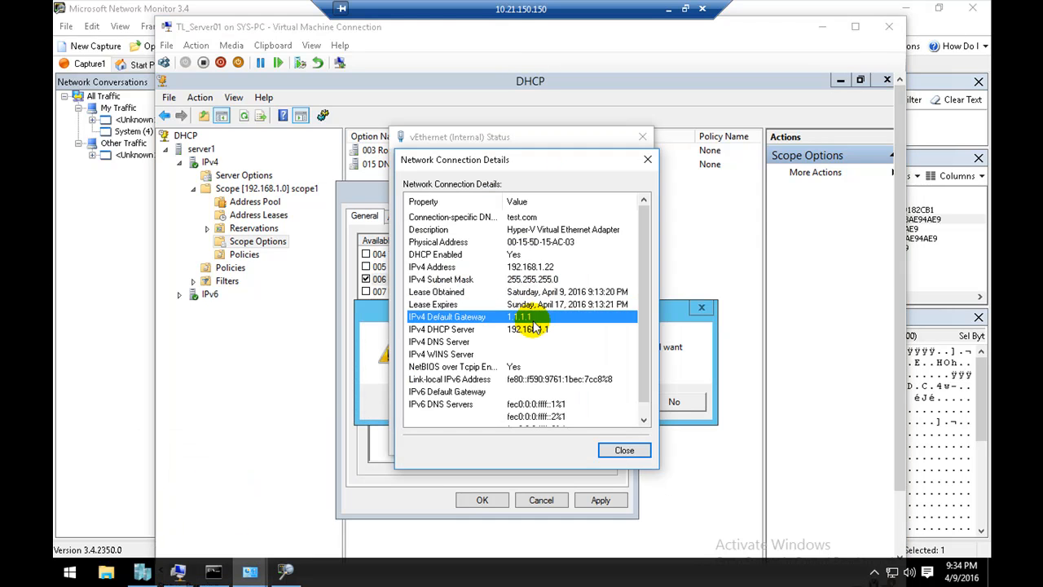
pyautogui.click(822, 31)
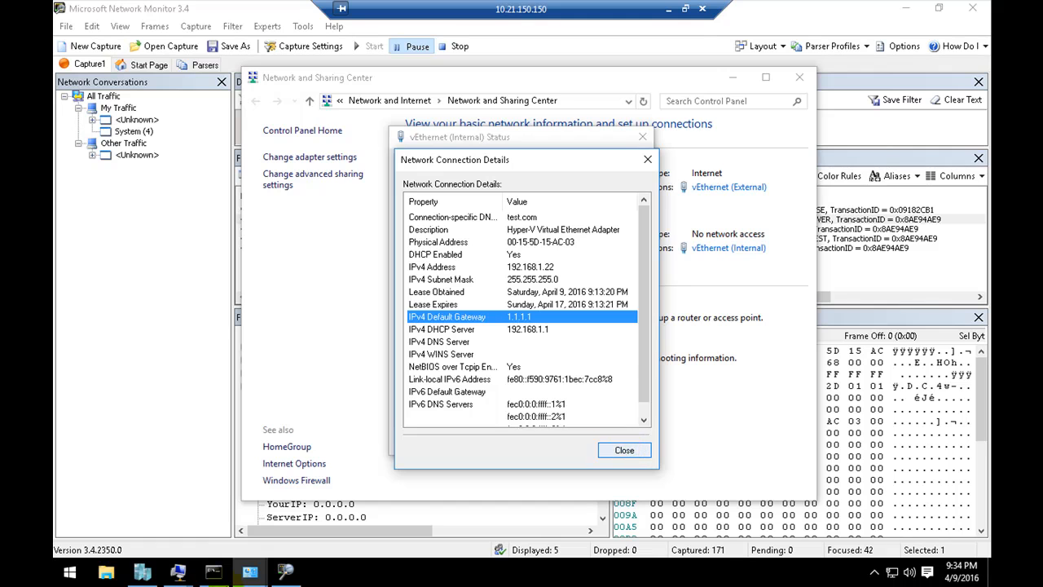
# Step: Return to TL_Server01, accept adding 192.168.1.10 as a DNS server anyway, and save the scope options
pyautogui.click(177, 571)
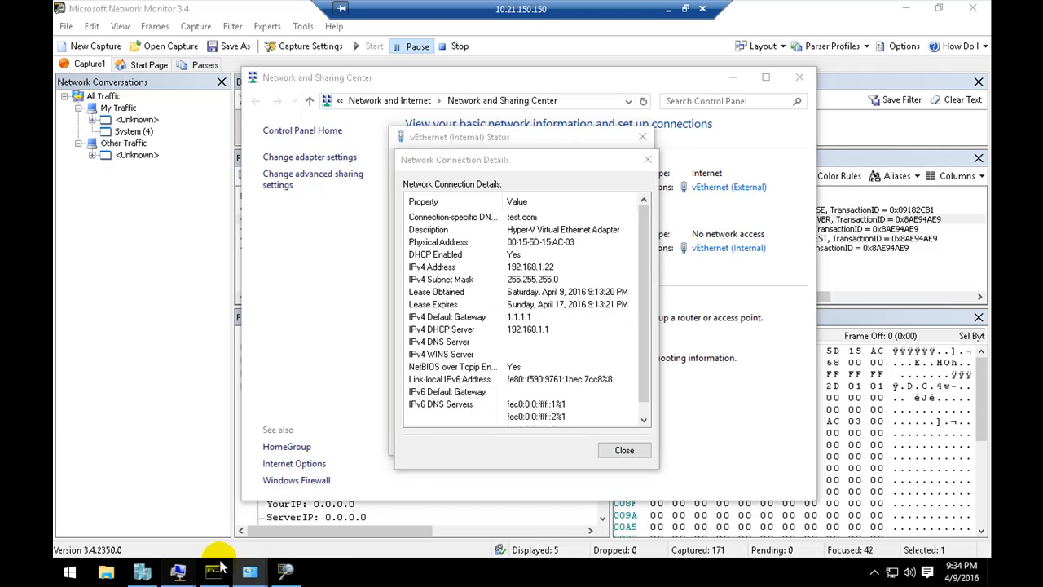
pyautogui.click(143, 509)
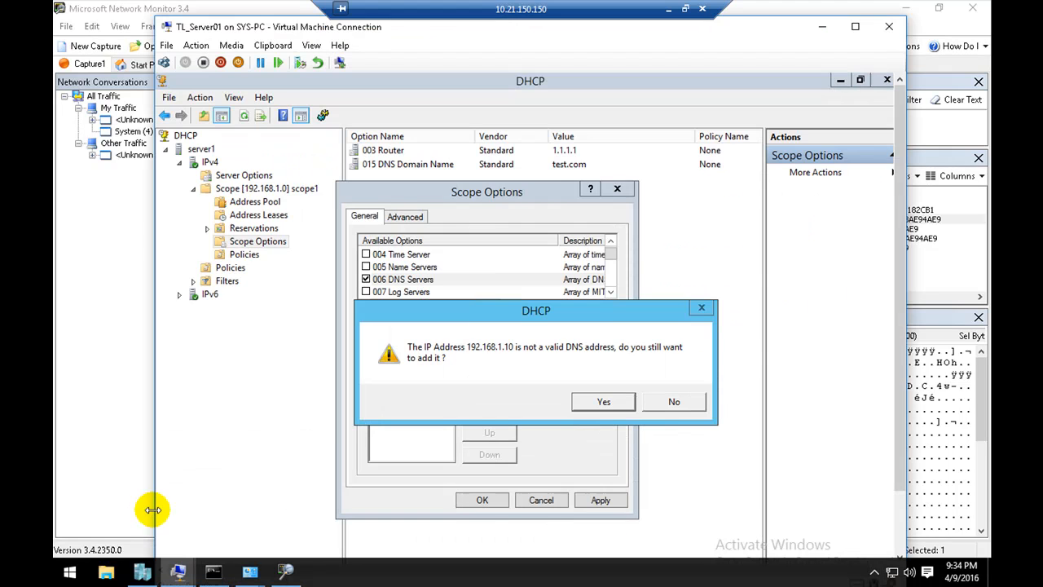
pyautogui.click(593, 410)
pyautogui.click(475, 498)
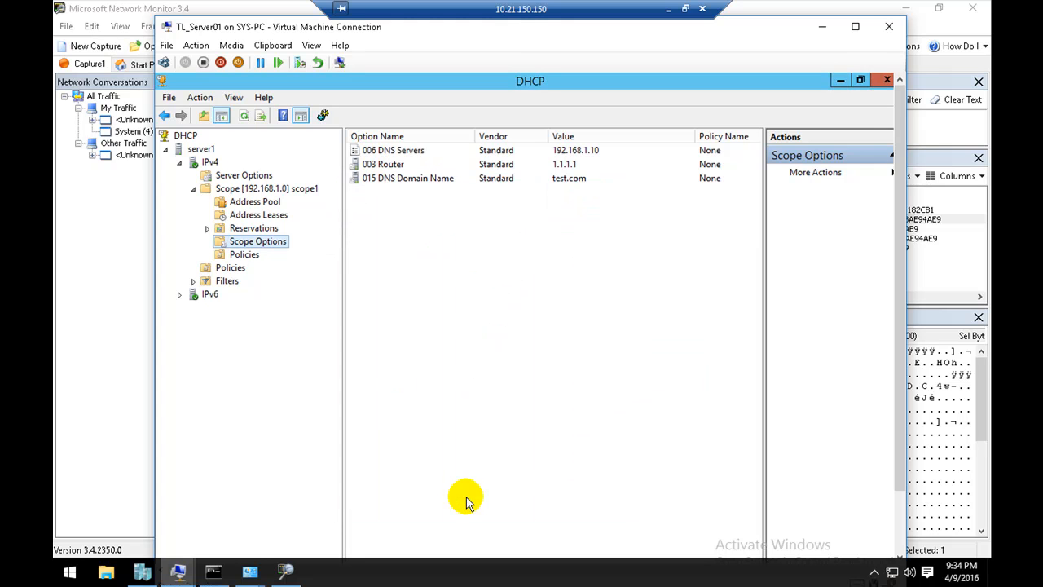
# Step: Bring up the host's Command Prompt, and reopen the vEthernet (Internal) connection details to reload their values
pyautogui.click(213, 571)
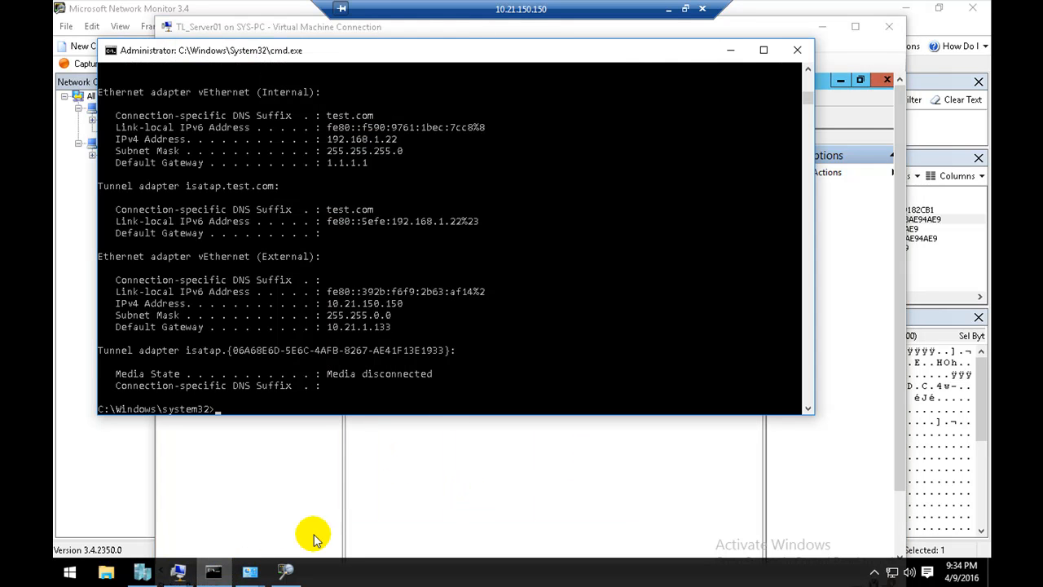
pyautogui.click(254, 573)
pyautogui.click(342, 507)
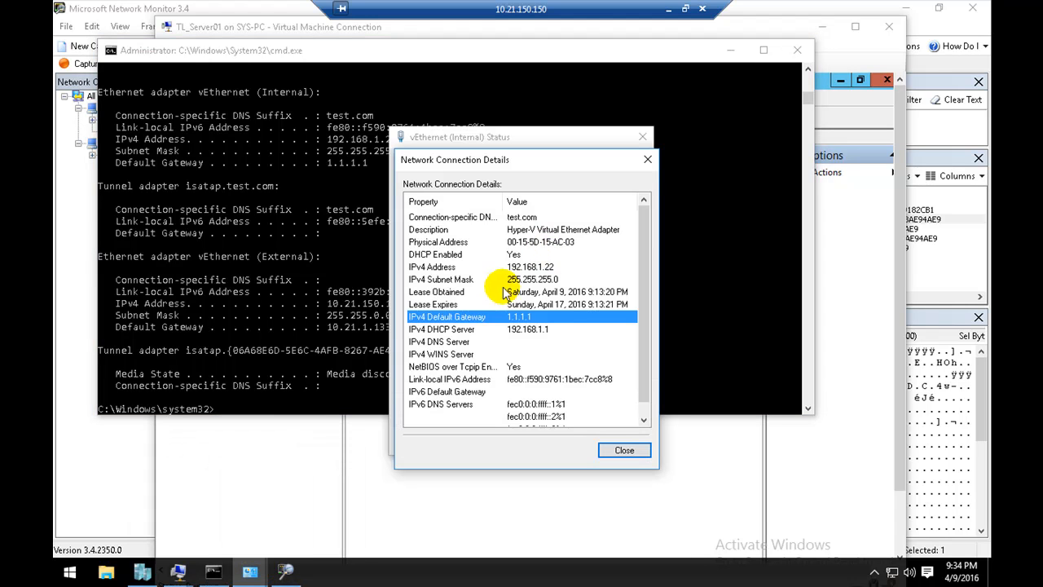
pyautogui.click(624, 453)
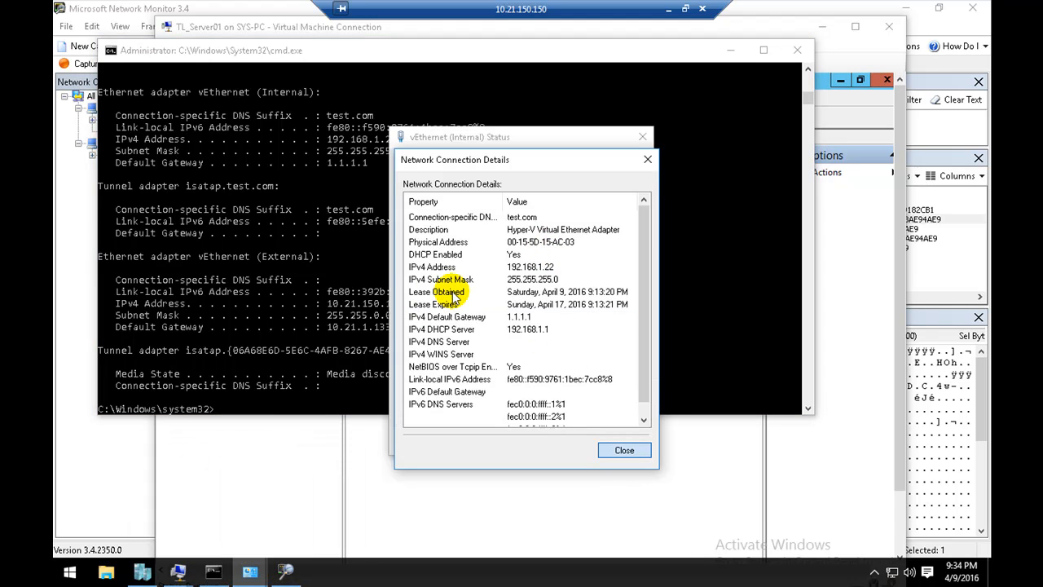
pyautogui.click(442, 277)
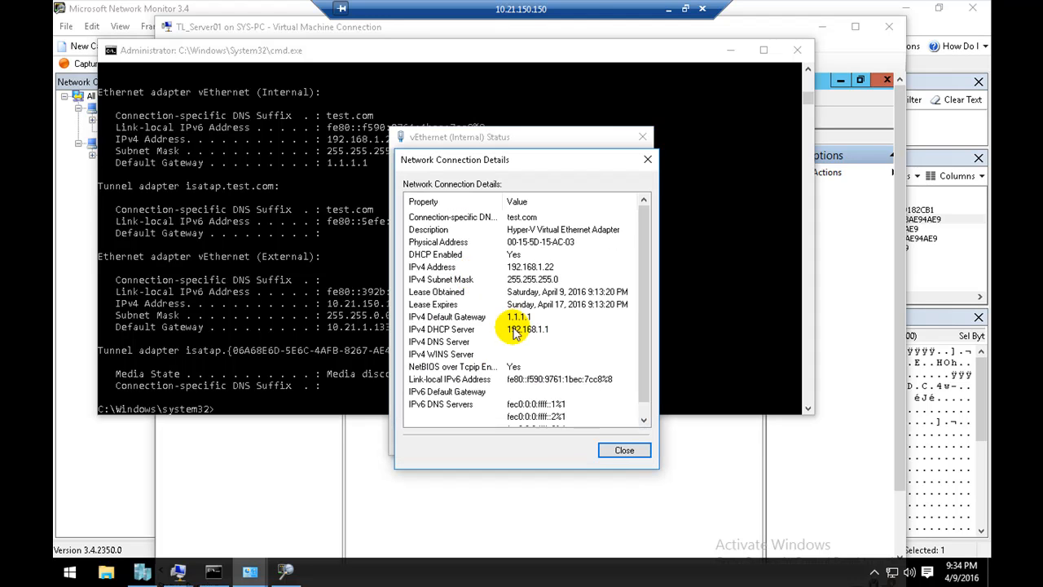
# Step: Inspect the IPv4 Default Gateway, IPv4 DNS Server and Lease Expires entries in the reloaded connection details
pyautogui.click(526, 317)
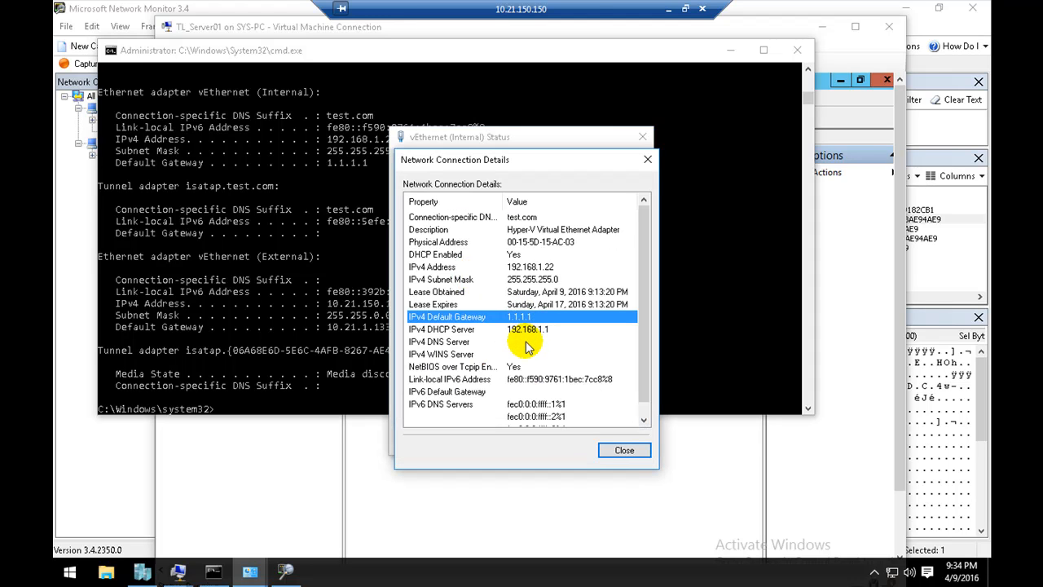
pyautogui.click(527, 343)
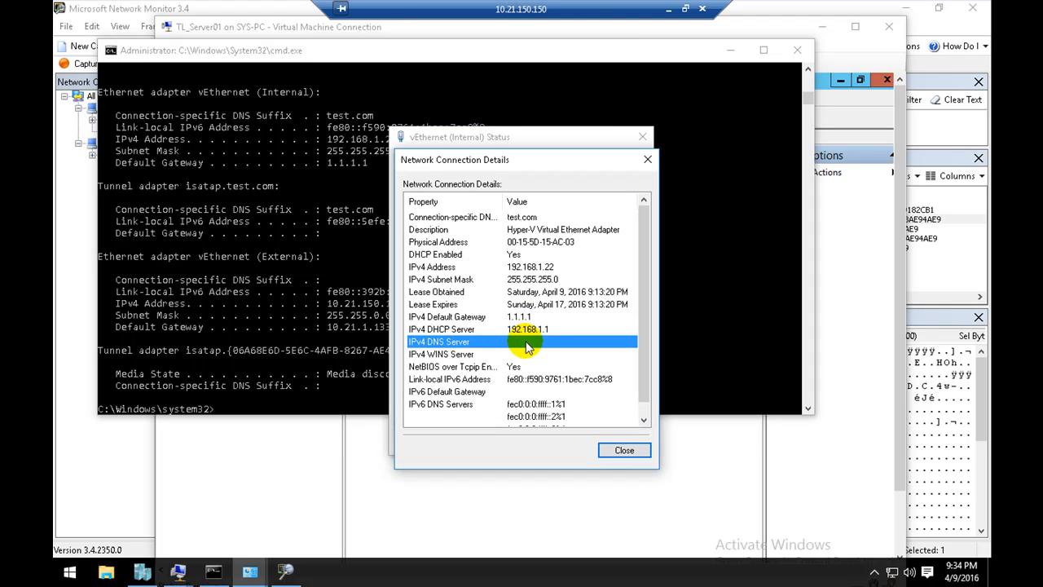
pyautogui.click(597, 307)
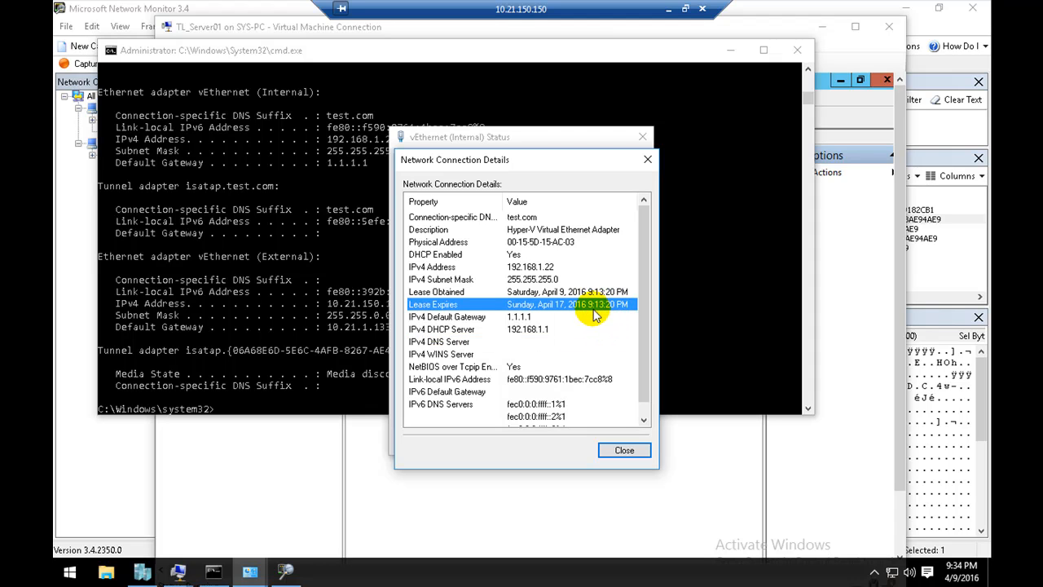
# Step: Renew the host's DHCP lease from the Command Prompt with ipconfig /renew
pyautogui.click(270, 347)
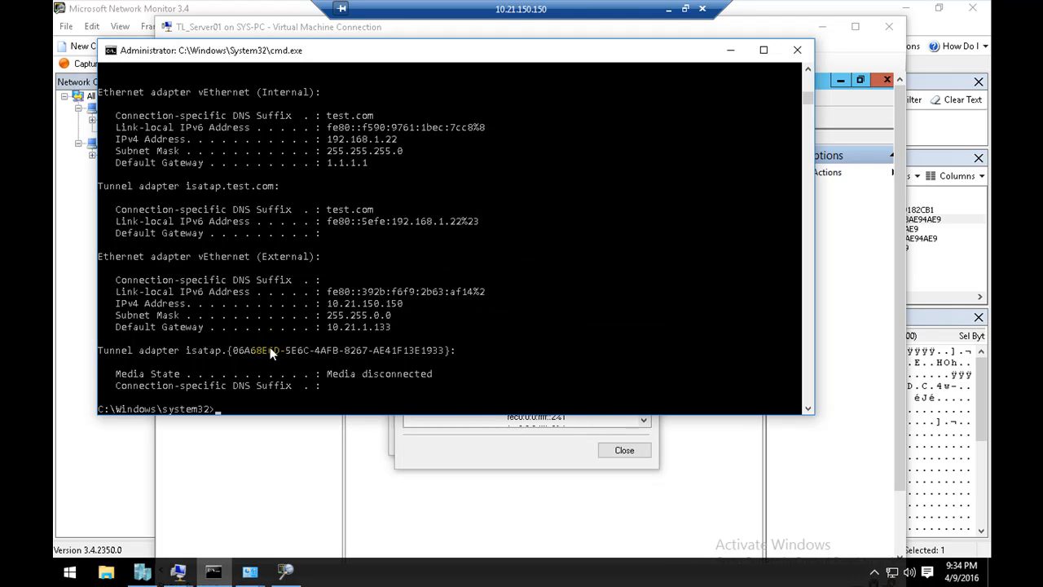
pyautogui.write('ipconfig /renew')
pyautogui.press('Return')
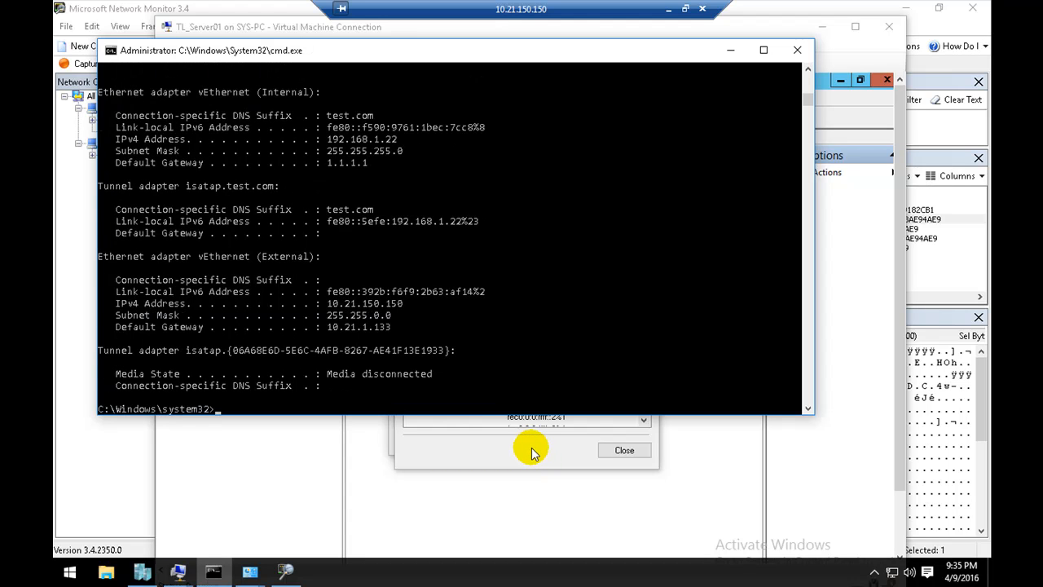
# Step: Close and reopen the vEthernet (Internal) connection details to load the values of the renewed lease
pyautogui.click(531, 453)
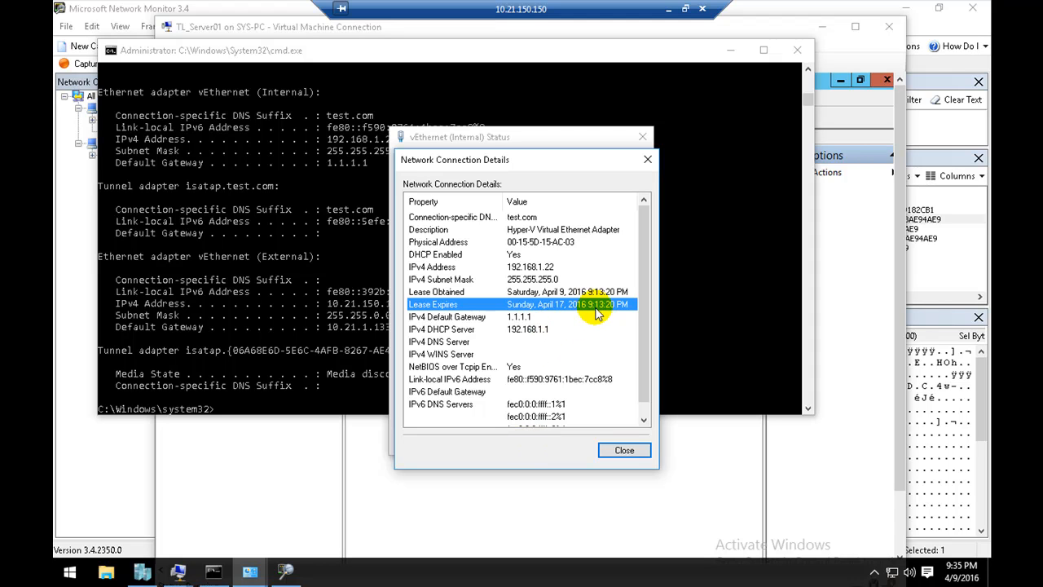
pyautogui.click(625, 455)
pyautogui.click(440, 276)
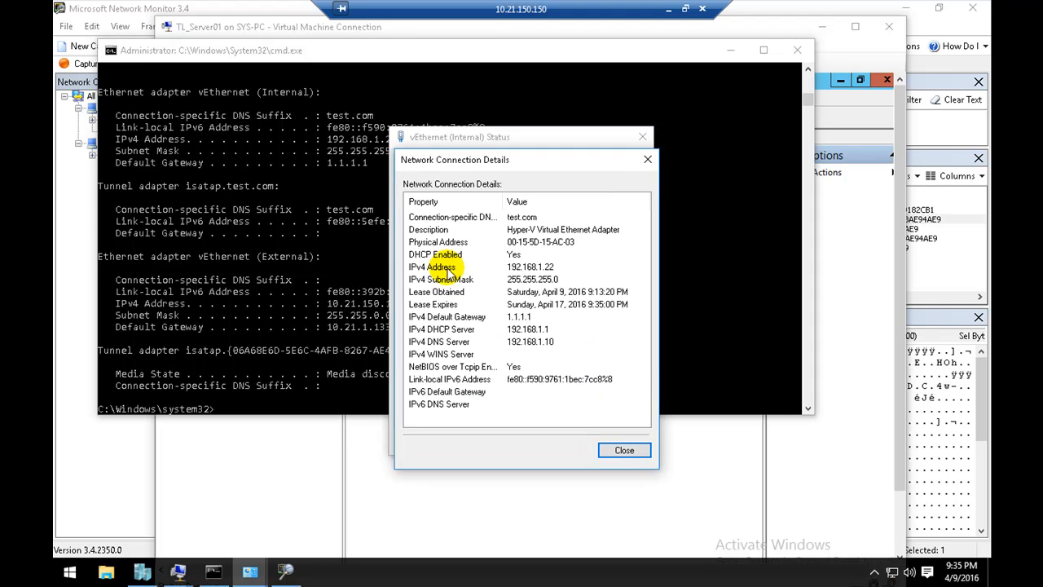
# Step: Check the Lease Expires and IPv4 DNS Server entries in the connection details, and minimize the 10.21.150.150 remote desktop session
pyautogui.click(580, 304)
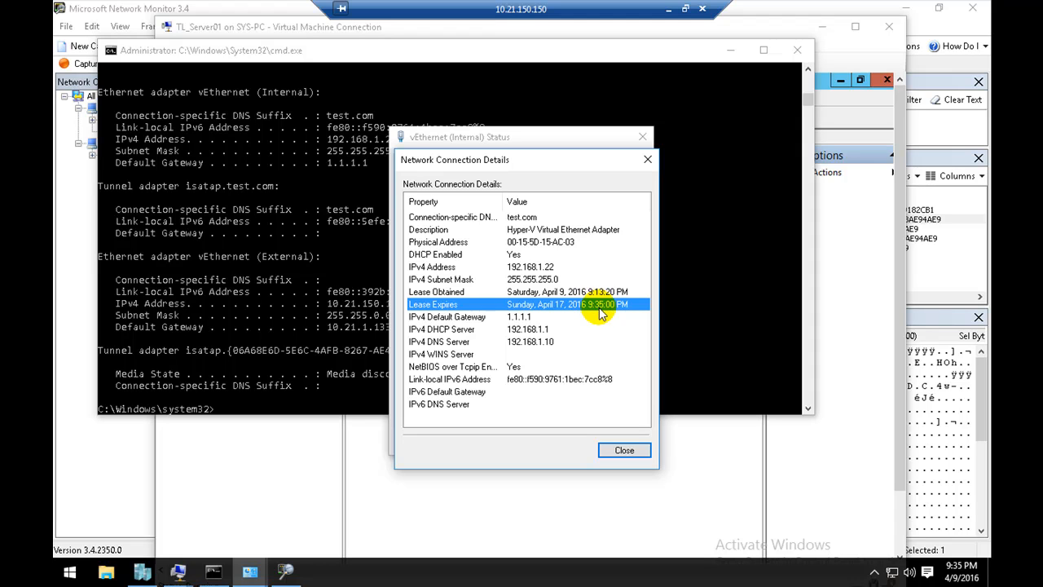
pyautogui.click(551, 344)
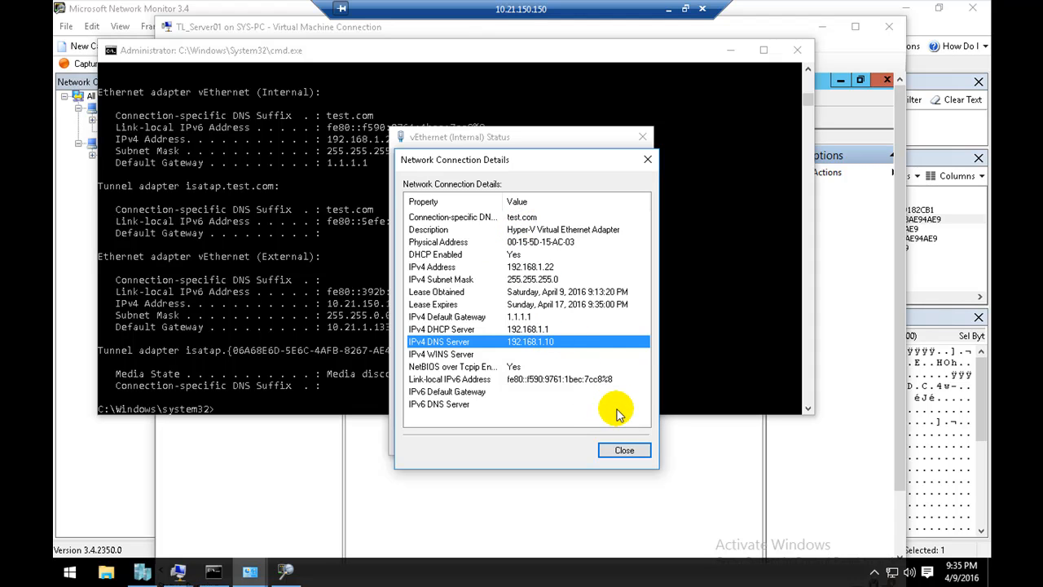
pyautogui.click(668, 8)
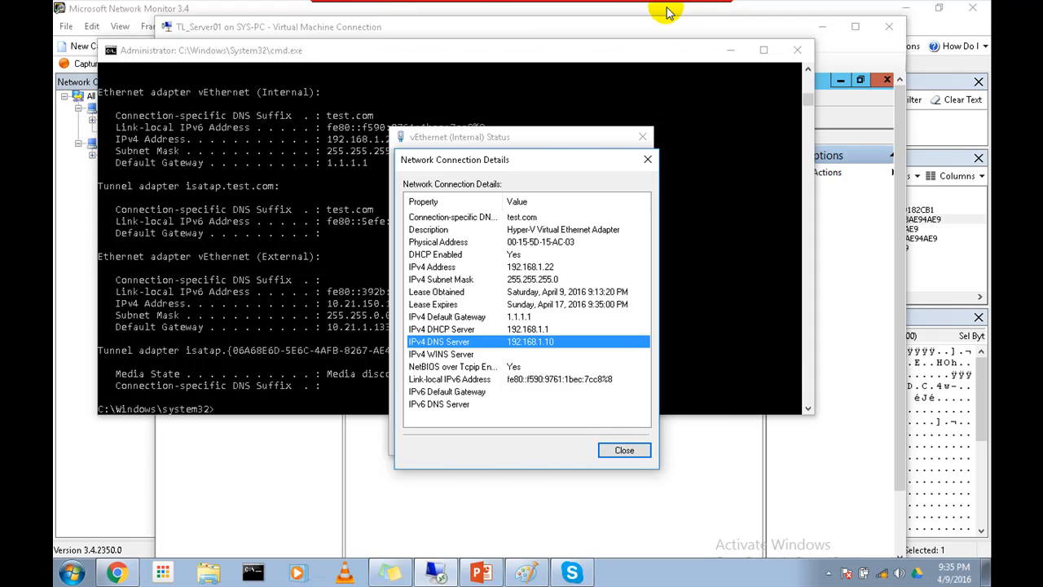
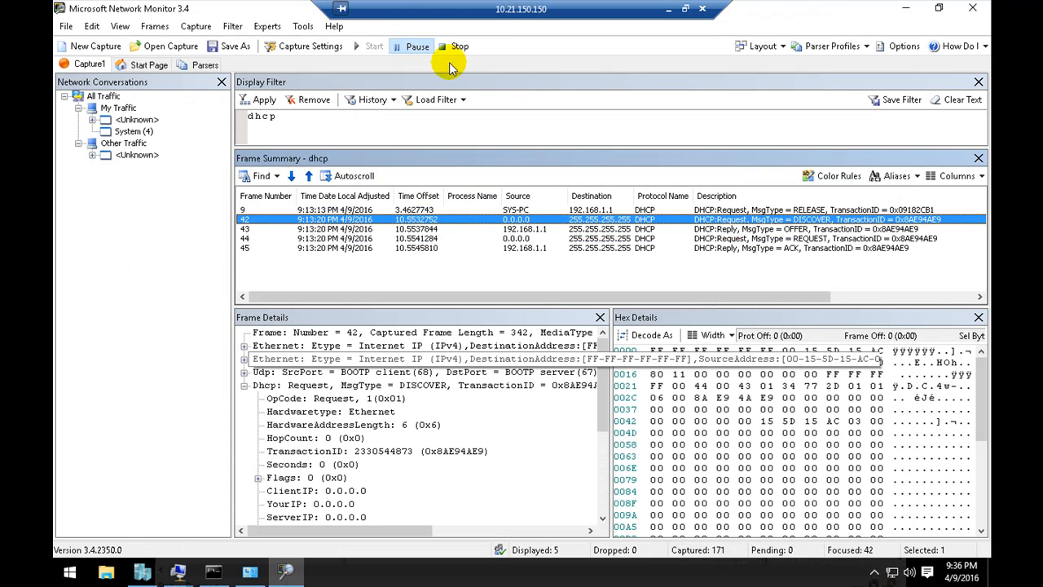
# Step: Stop and close Capture1 without saving it, and start capturing in a new capture tab
pyautogui.click(455, 49)
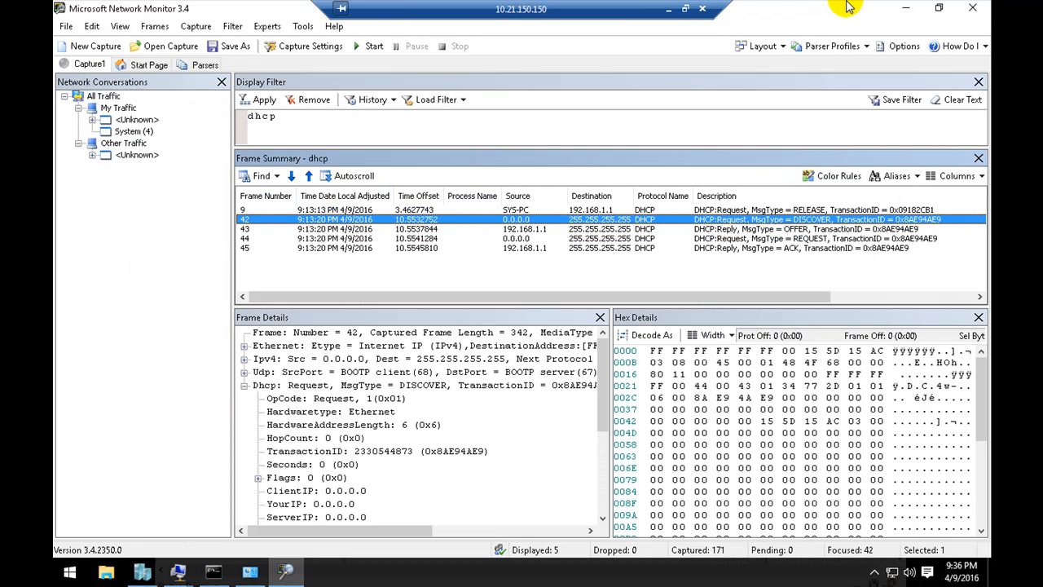
pyautogui.rightClick(89, 64)
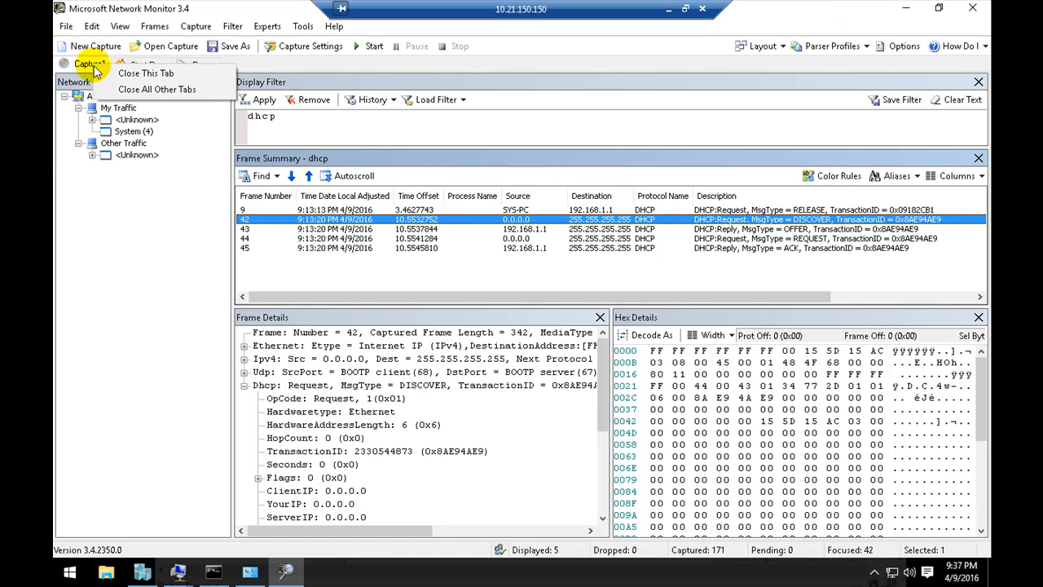
pyautogui.click(123, 73)
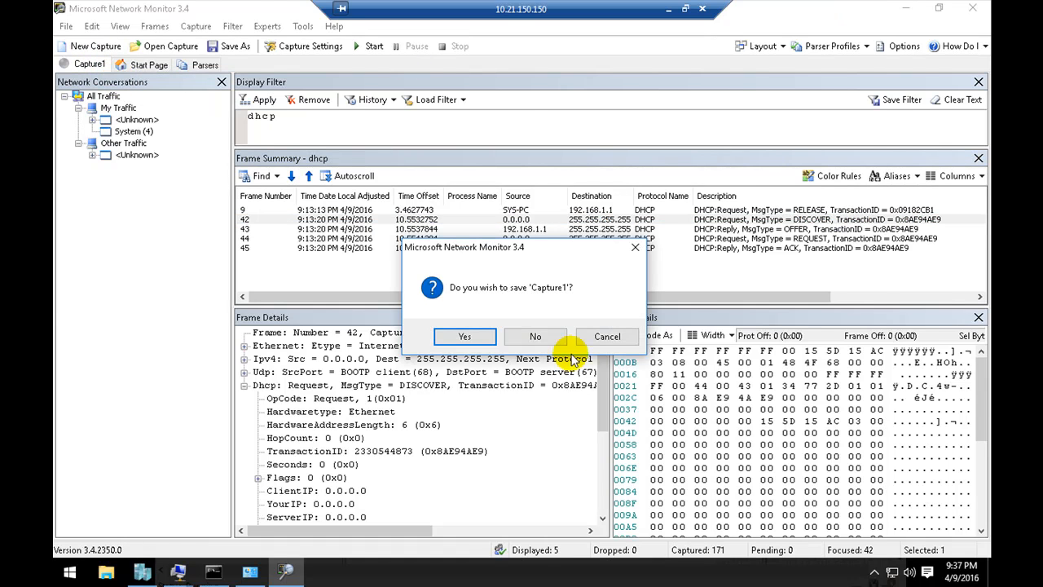
pyautogui.click(533, 335)
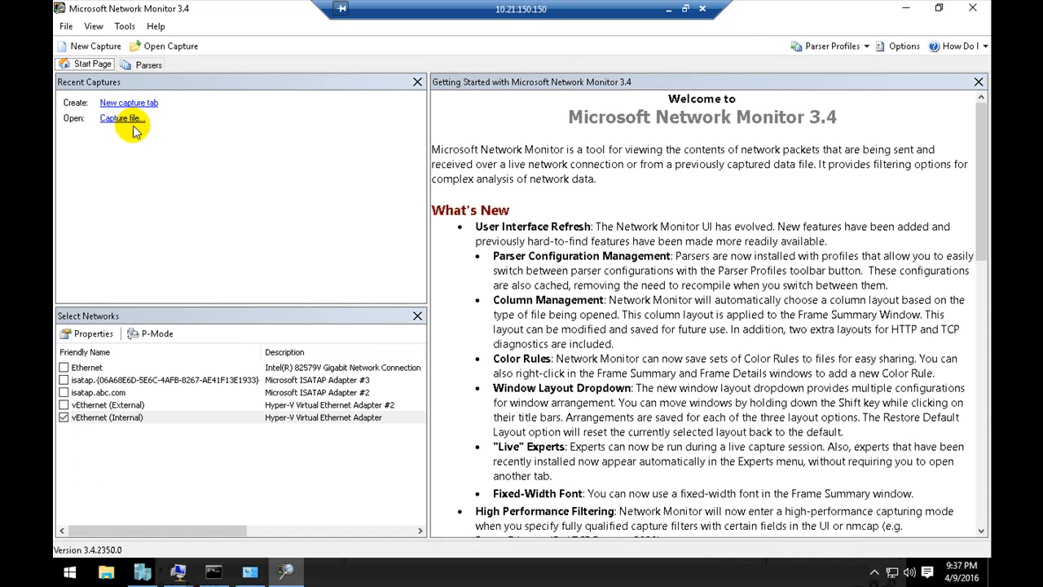
pyautogui.click(133, 105)
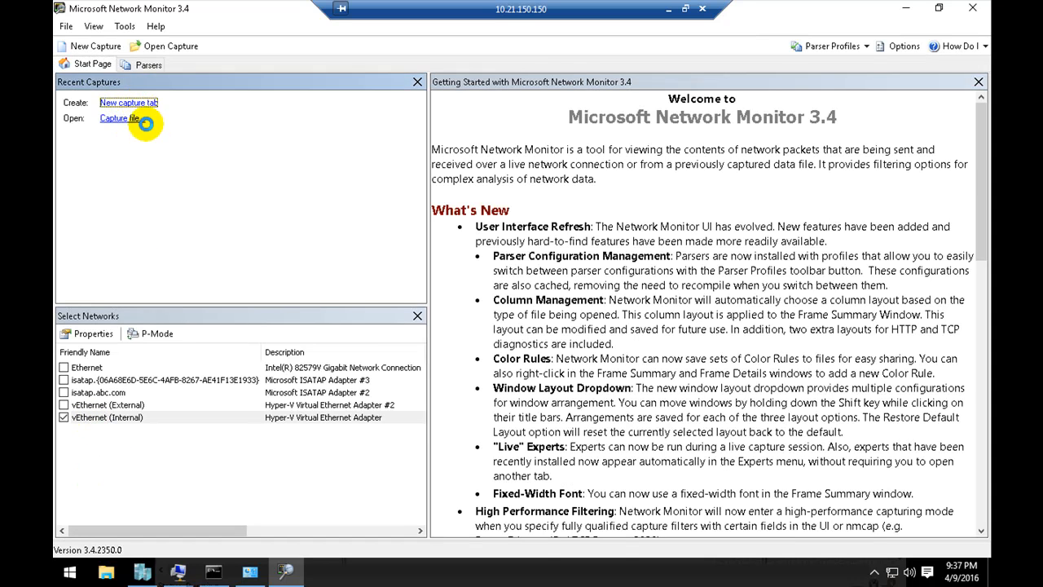
pyautogui.click(366, 46)
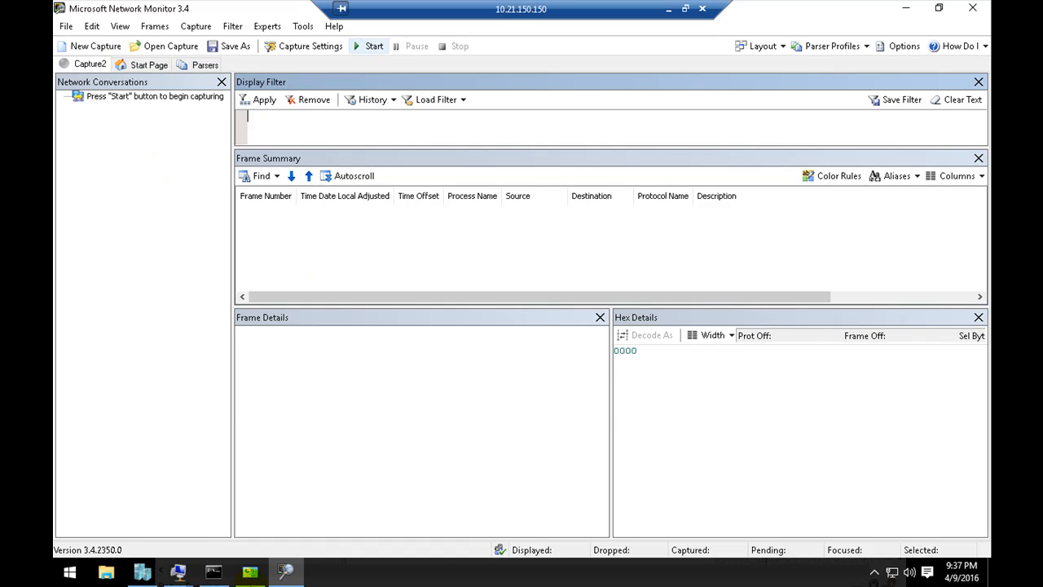
# Step: Renew the host's DHCP lease from the Command Prompt with ipconfig /renew while the capture is running
pyautogui.click(214, 574)
pyautogui.click(340, 351)
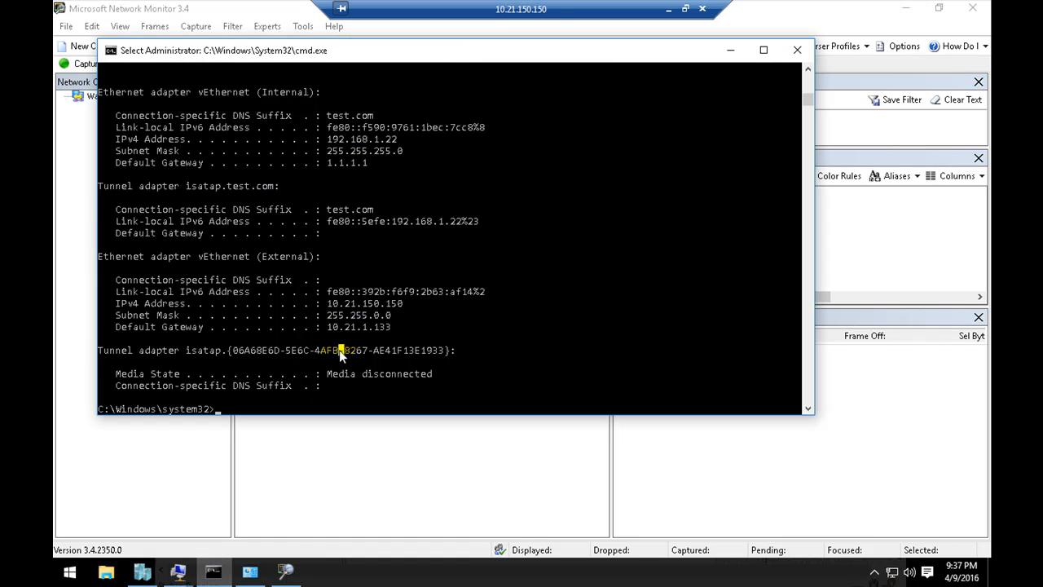
pyautogui.press('Up')
pyautogui.press('Return')
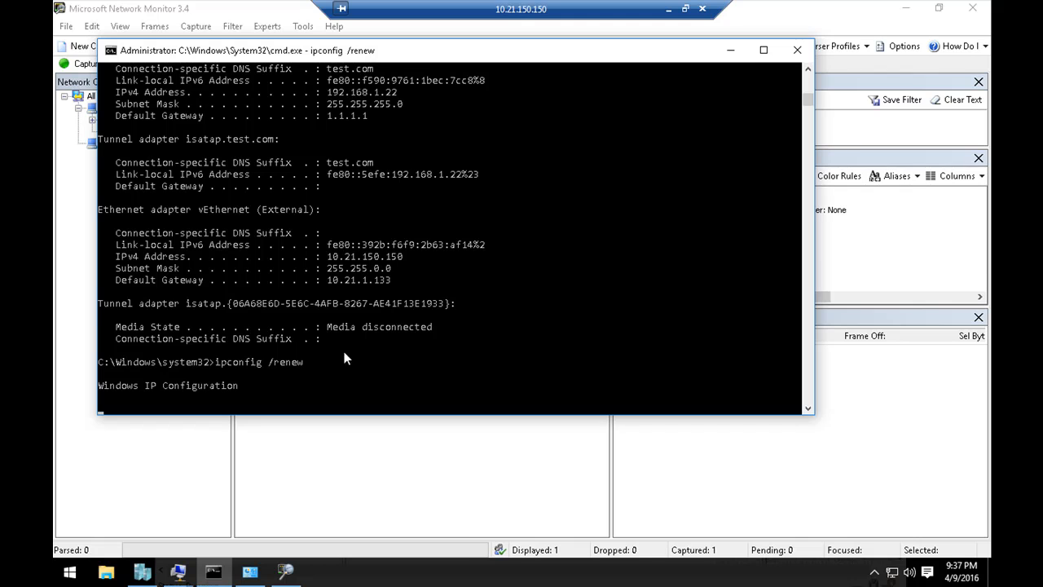
pyautogui.click(192, 372)
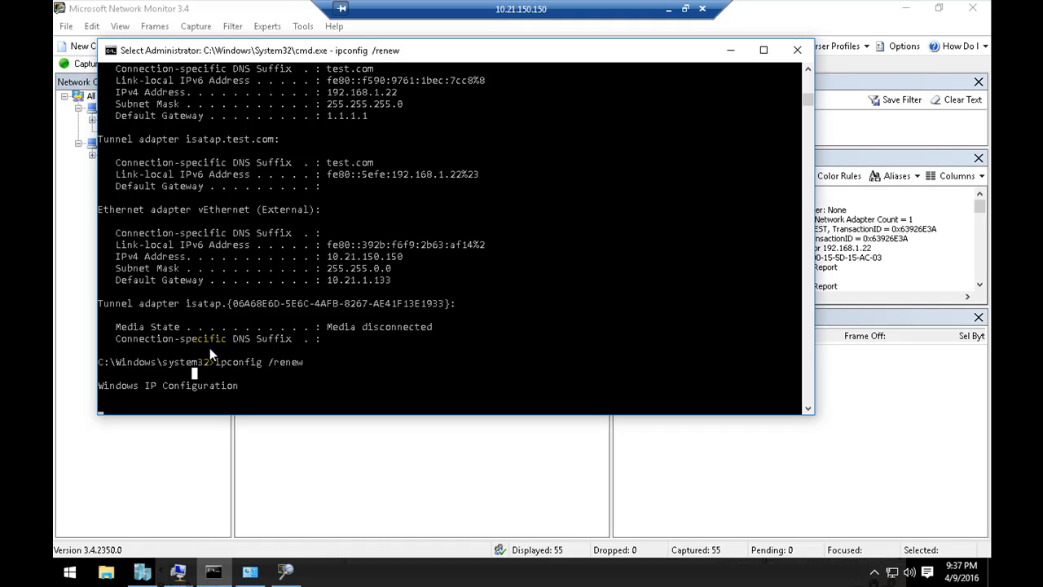
pyautogui.click(213, 395)
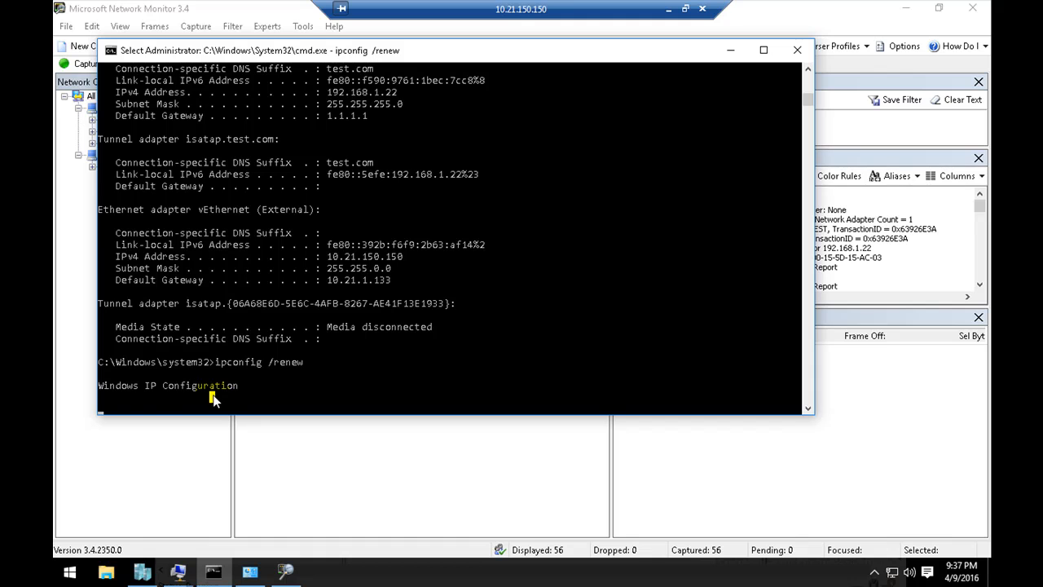
pyautogui.press('Return')
pyautogui.press('Return')
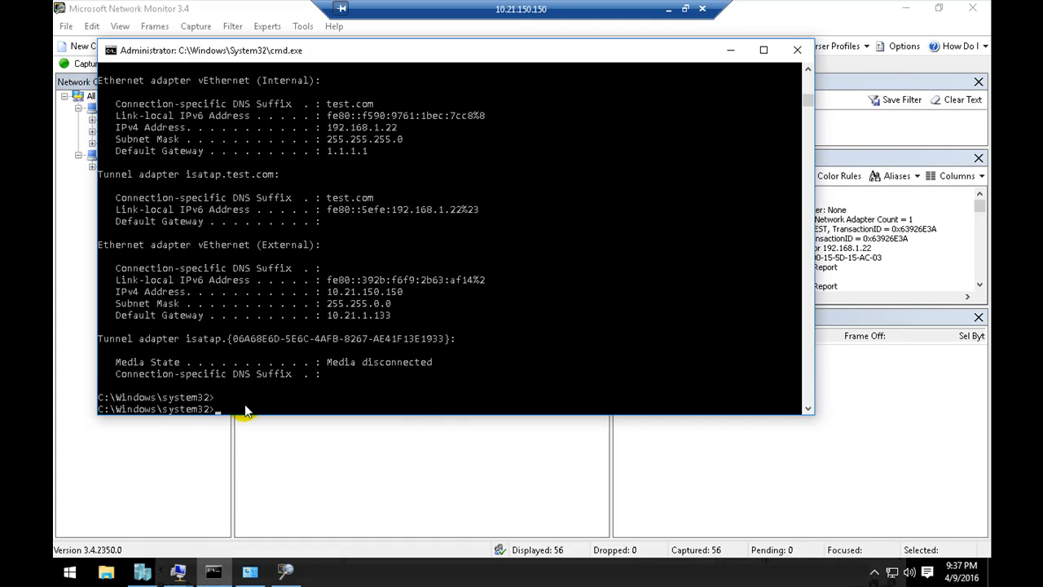
# Step: Return to Network Monitor, pause Capture2 and apply the display filter dhcp to its frames
pyautogui.click(216, 475)
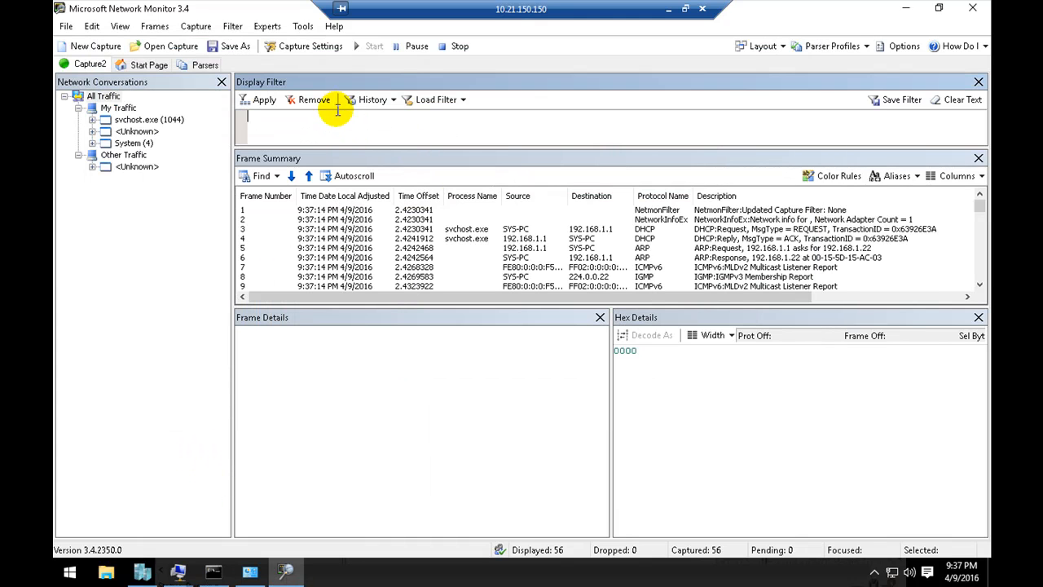
pyautogui.click(414, 46)
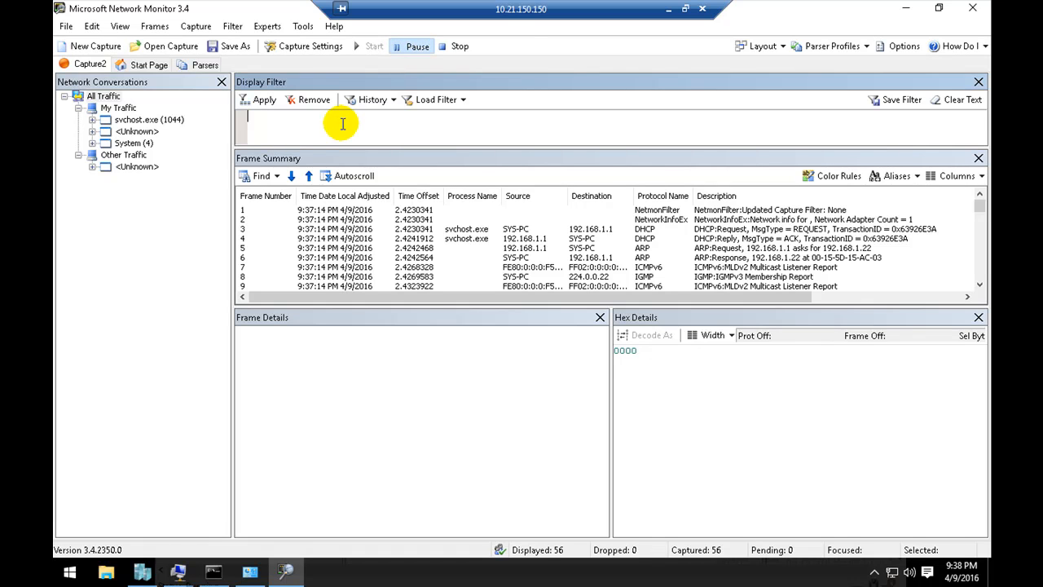
pyautogui.write('dhcp')
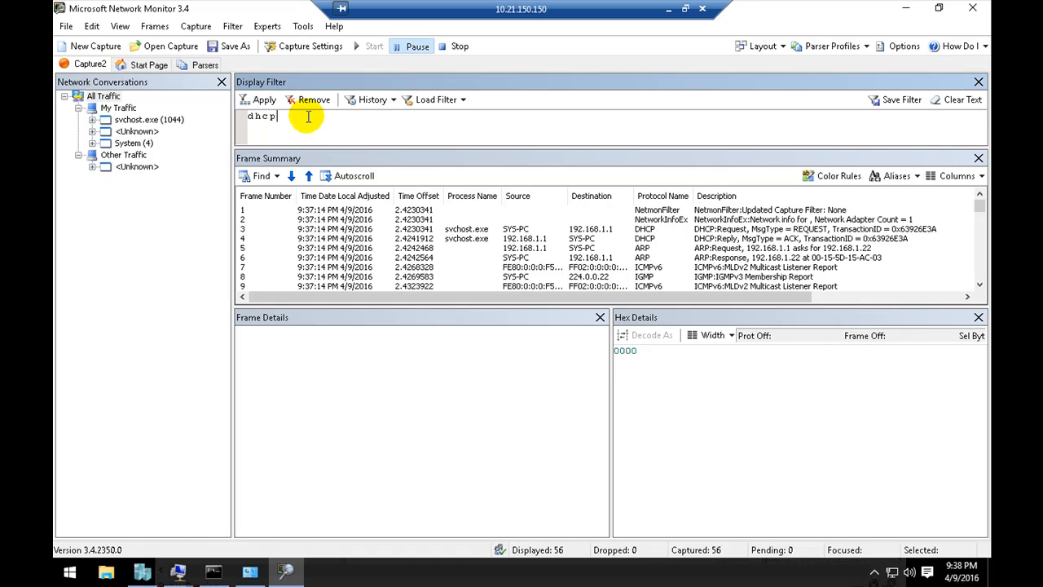
pyautogui.click(265, 100)
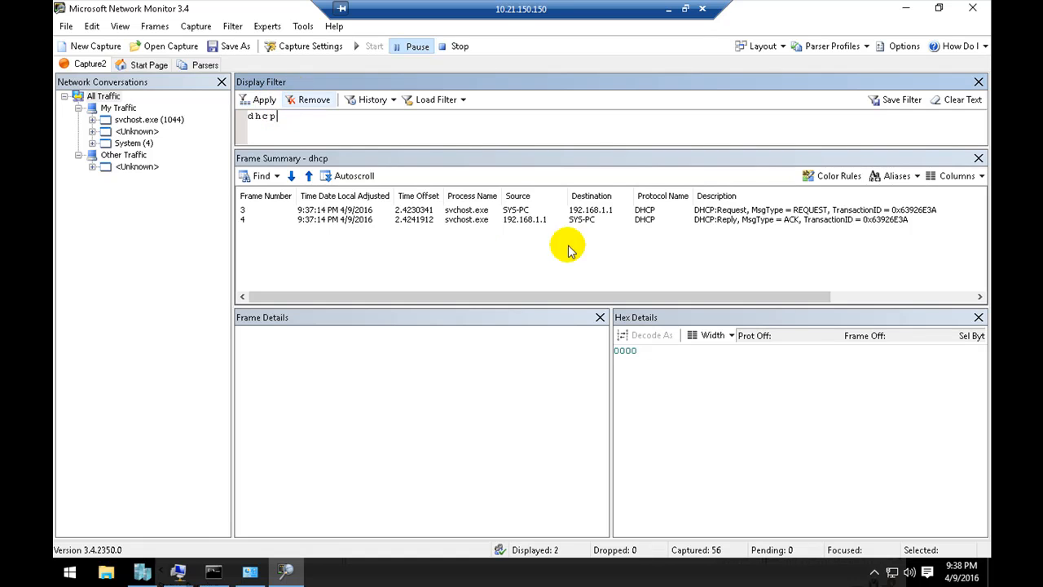
# Step: Inspect the DHCP REQUEST frame's IPv4 source and destination addresses in the frame details
pyautogui.click(526, 210)
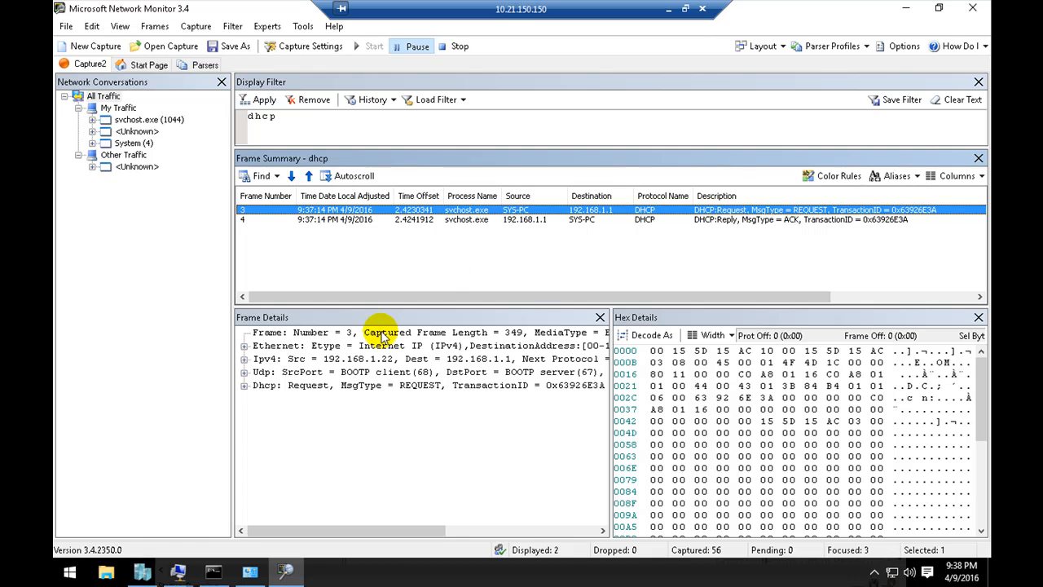
pyautogui.click(369, 362)
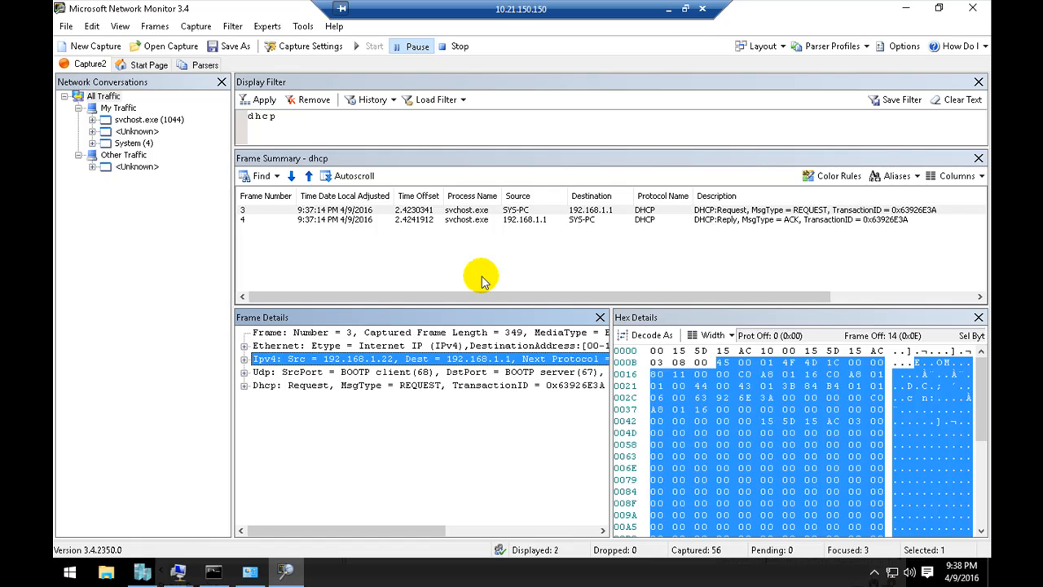
pyautogui.click(593, 210)
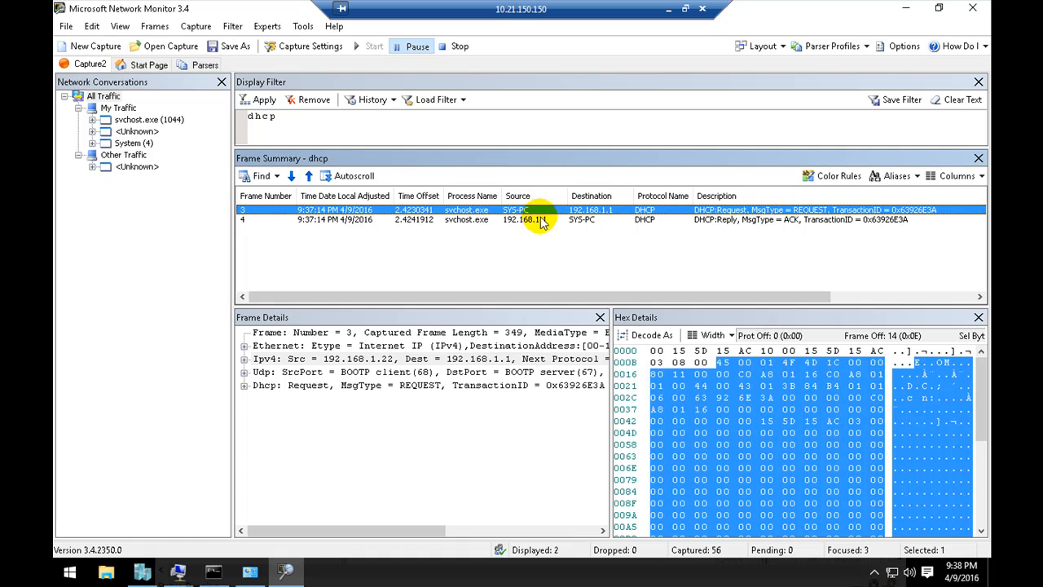
# Step: Examine the DHCP ACK reply frame's details and compare it with the REQUEST frame
pyautogui.click(515, 226)
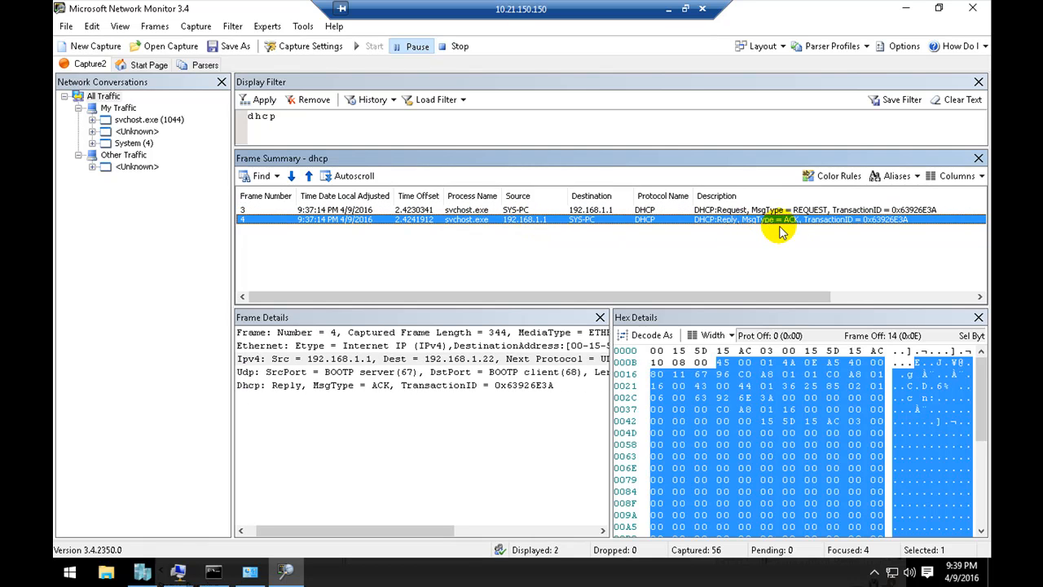
pyautogui.click(260, 386)
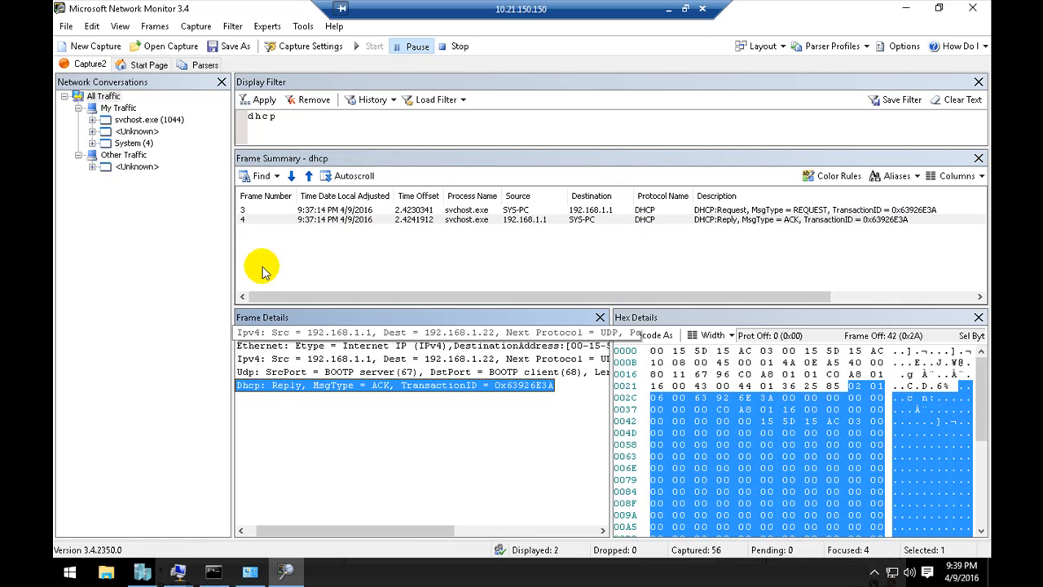
pyautogui.click(324, 220)
pyautogui.click(324, 386)
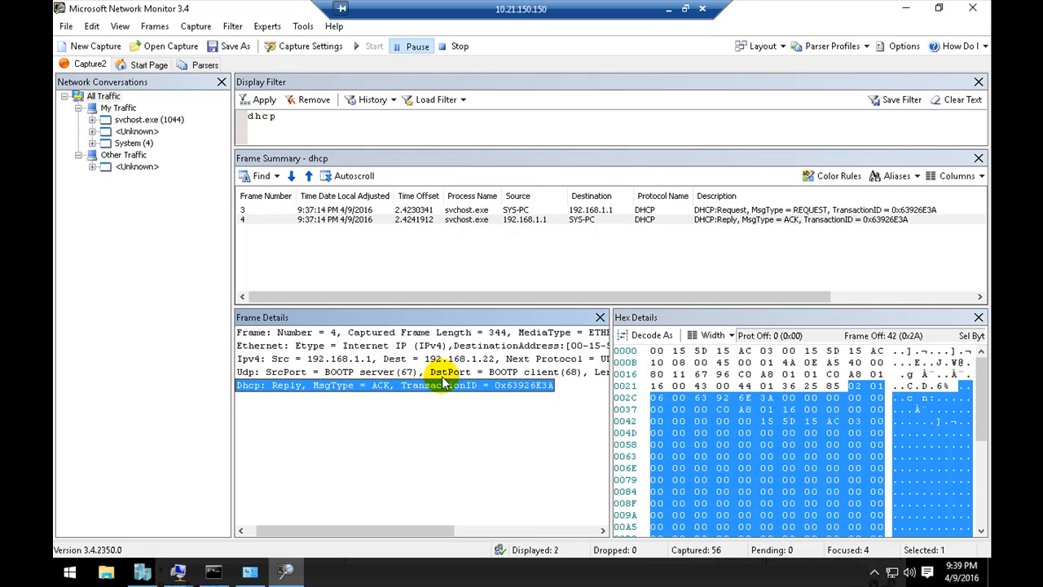
pyautogui.click(724, 210)
pyautogui.click(655, 219)
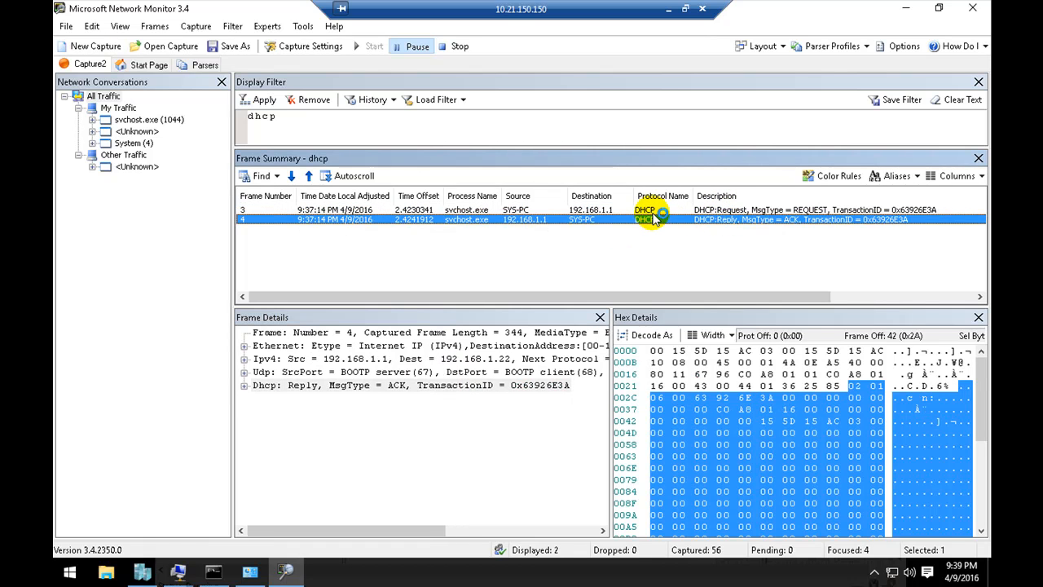
pyautogui.click(654, 214)
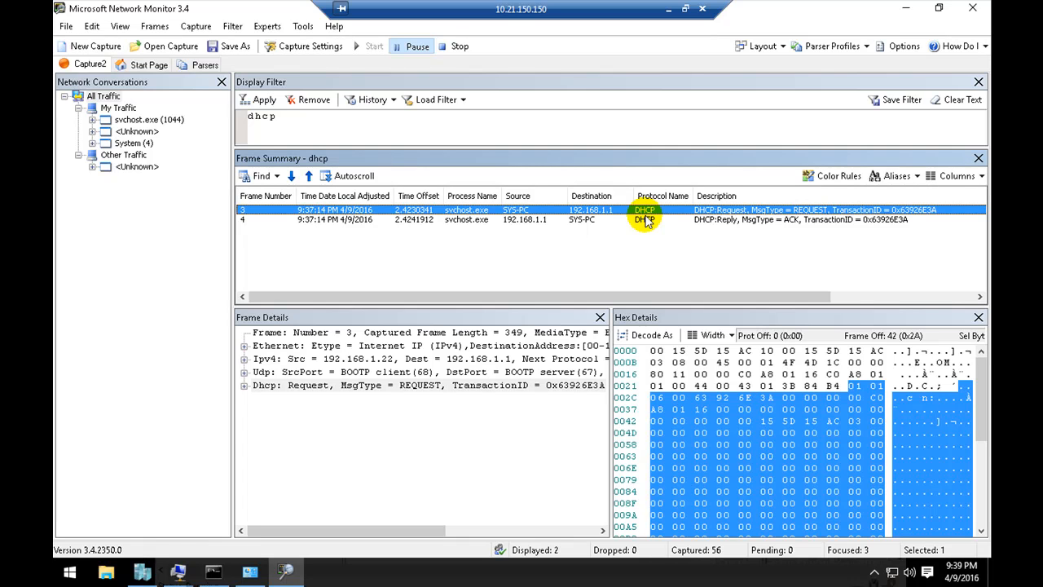
# Step: Minimize the 10.21.150.150 remote desktop session and select slide 14, DHCP Lease, in the PowerPoint presentation
pyautogui.click(666, 9)
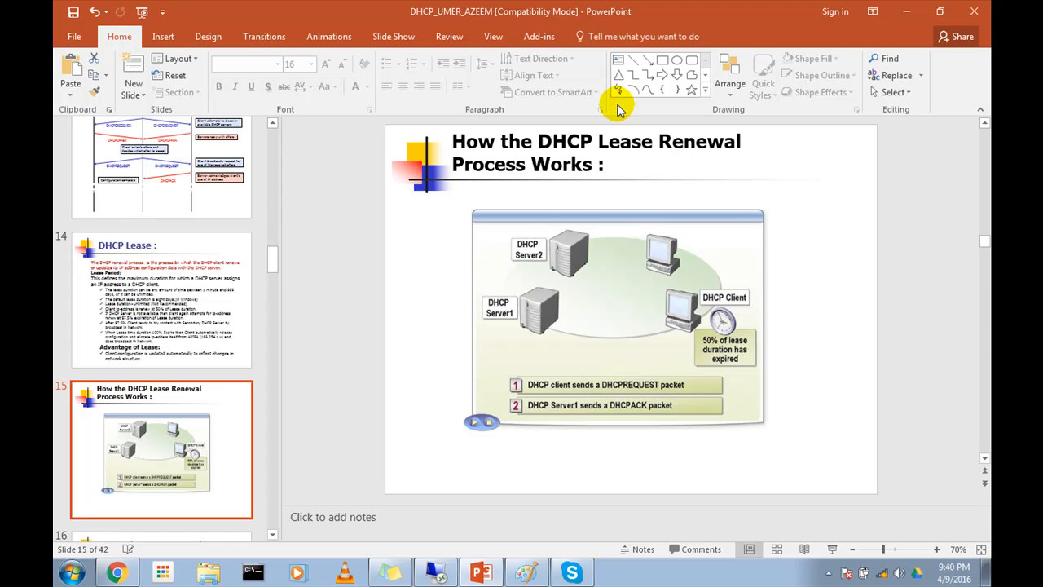
pyautogui.click(692, 584)
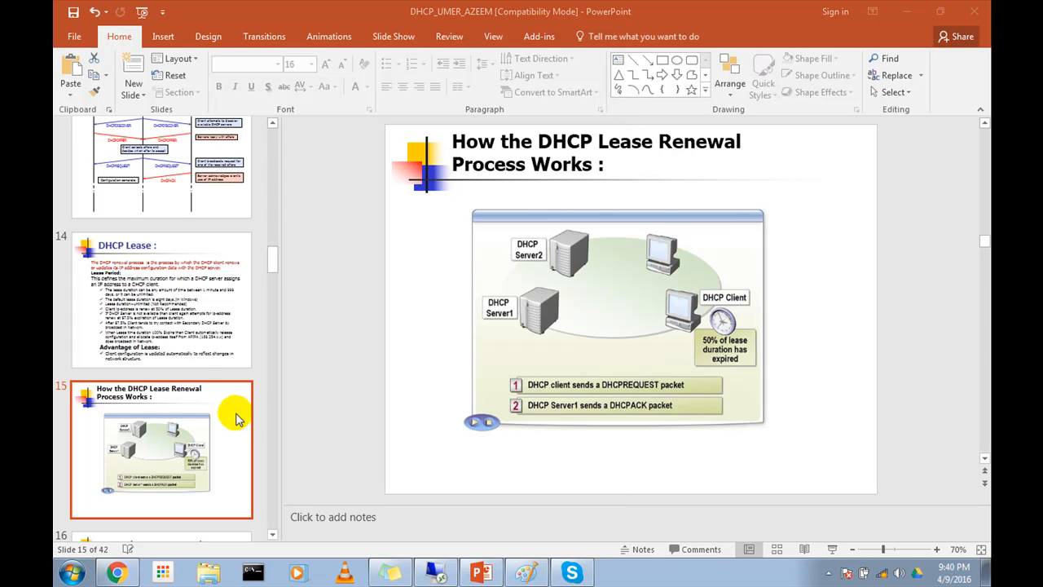
pyautogui.click(197, 362)
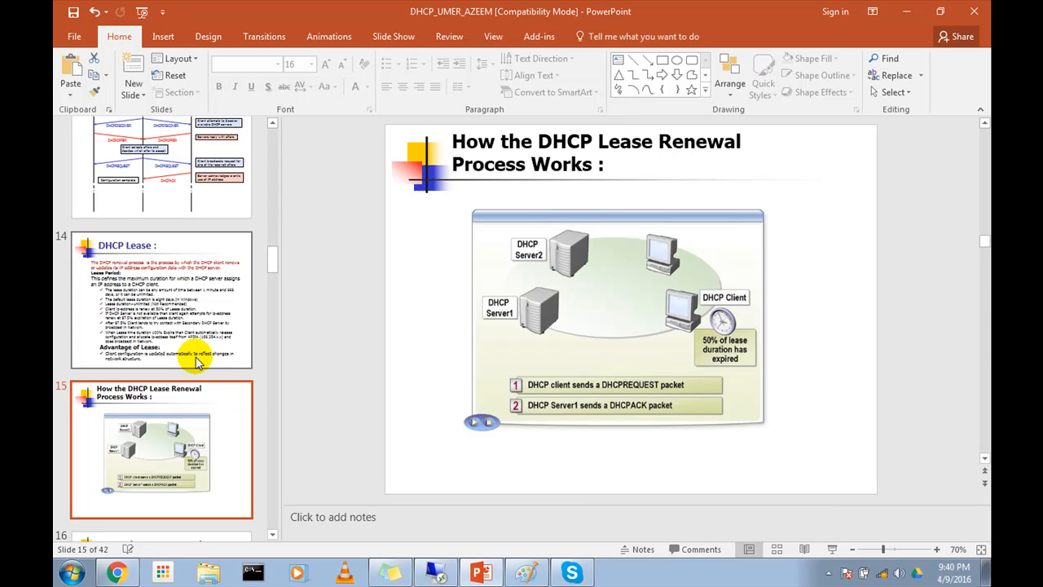
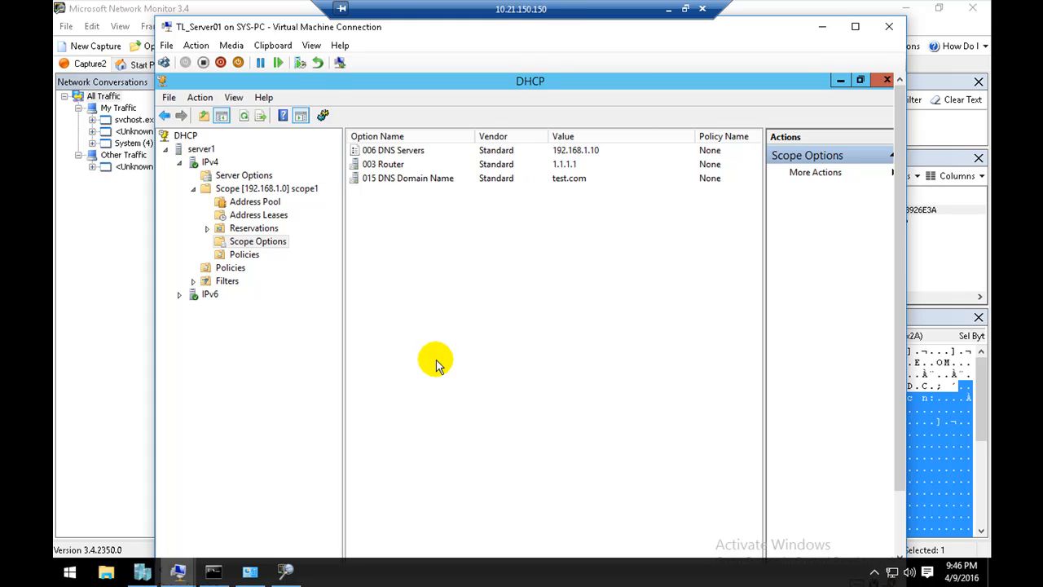
# Step: Minimize the 10.21.150.150 session, switch to the PowerPoint presentation and highlight the ipconfig /release command on the Manual Lease Renewal slide
pyautogui.click(668, 9)
pyautogui.hotkey('alt', 'Tab')
pyautogui.moveTo(621, 363); pyautogui.dragTo(513, 367)
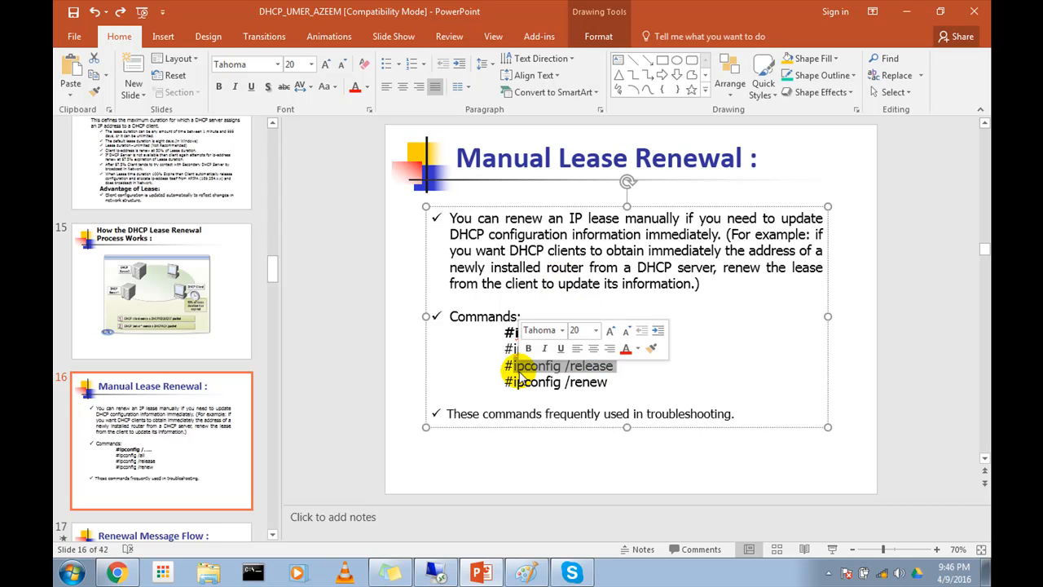
pyautogui.click(619, 367)
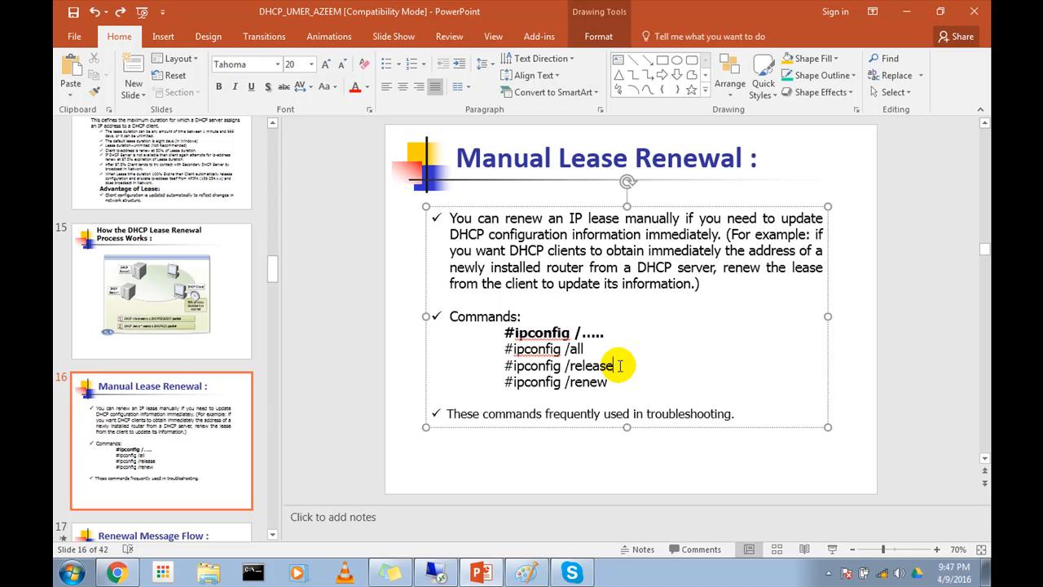
# Step: Return to the 10.21.150.150 remote session, display the IPv4 statistics of server1 in DHCP and examine the Releases entry
pyautogui.click(436, 572)
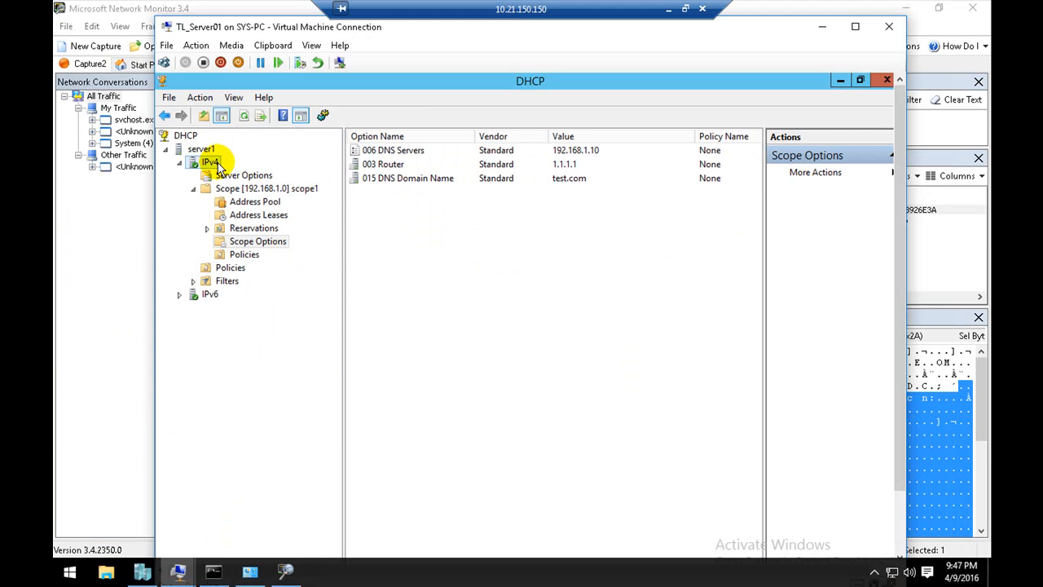
pyautogui.rightClick(210, 162)
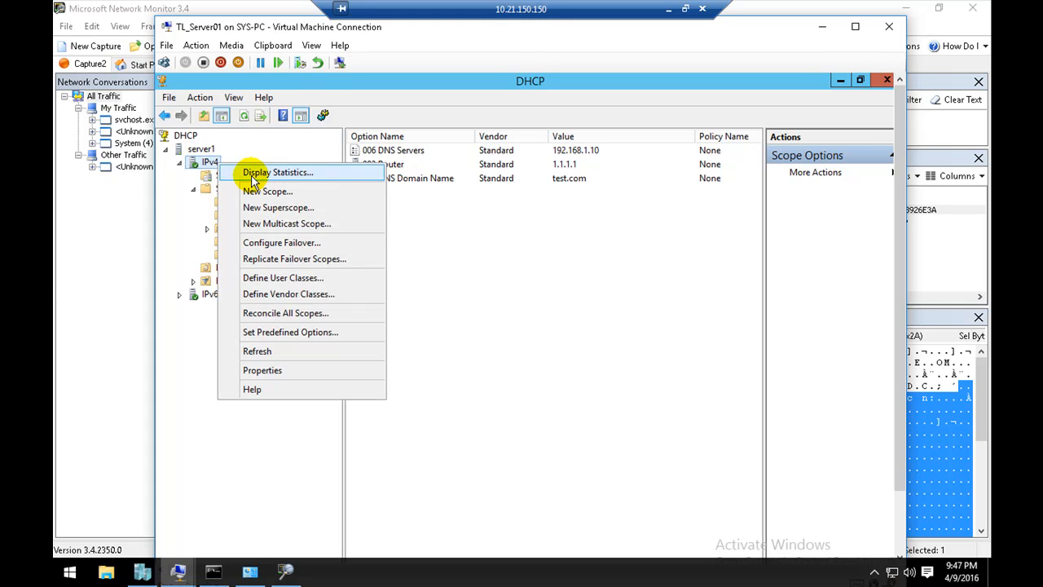
pyautogui.press('Escape')
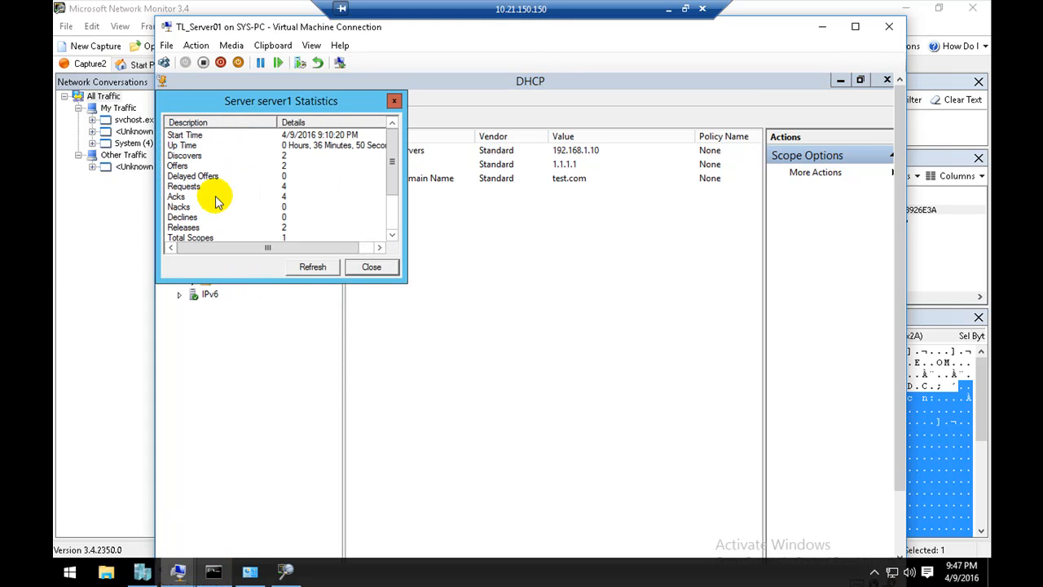
pyautogui.click(232, 228)
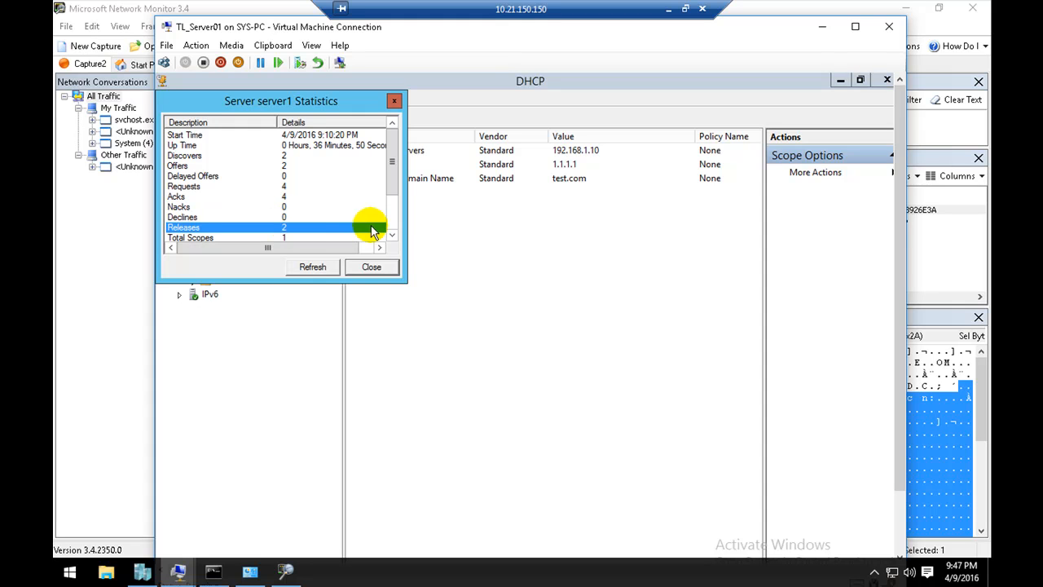
pyautogui.click(392, 234)
pyautogui.click(392, 235)
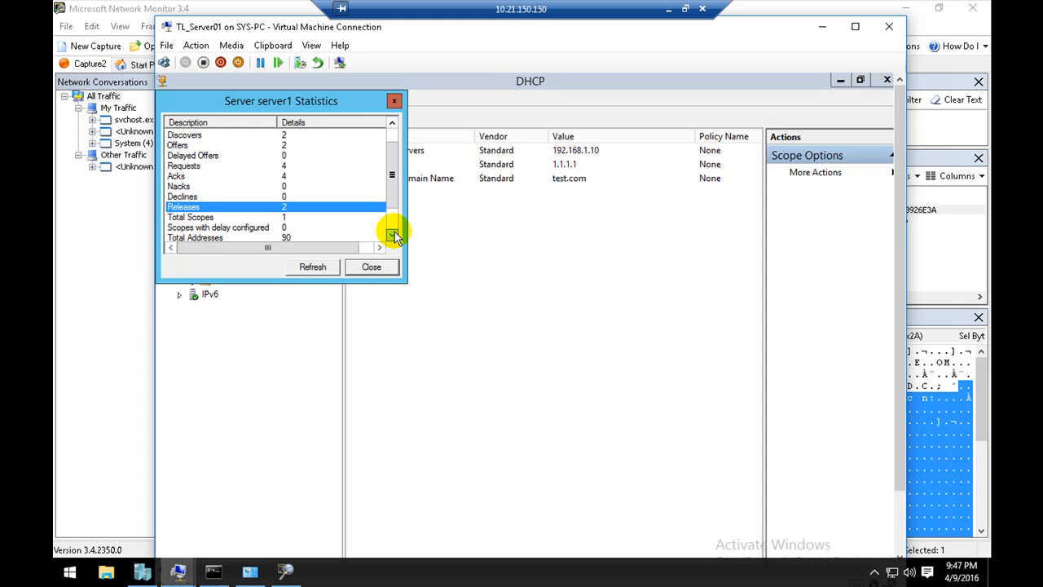
pyautogui.click(392, 235)
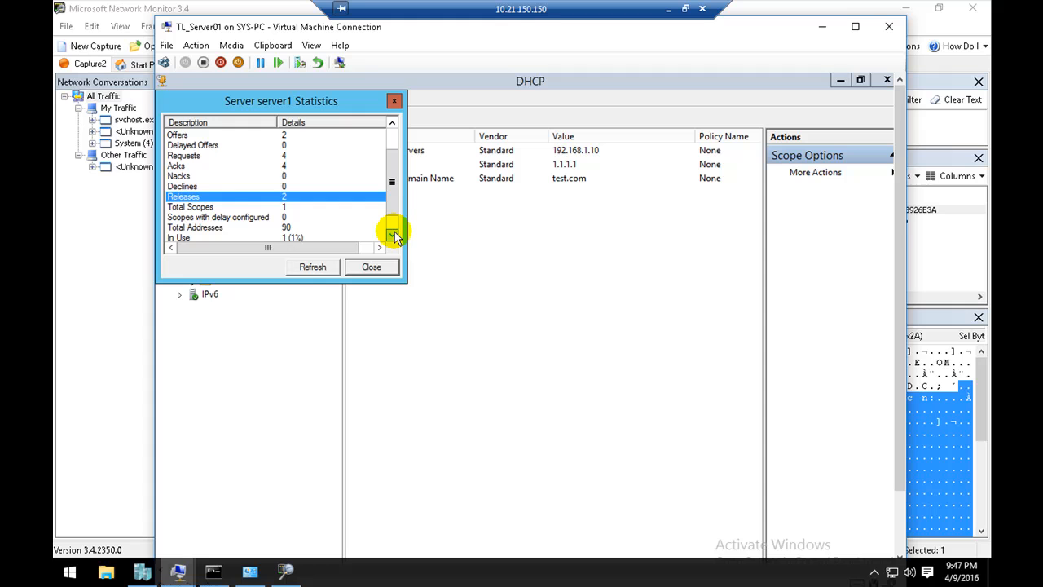
pyautogui.click(236, 189)
pyautogui.click(235, 193)
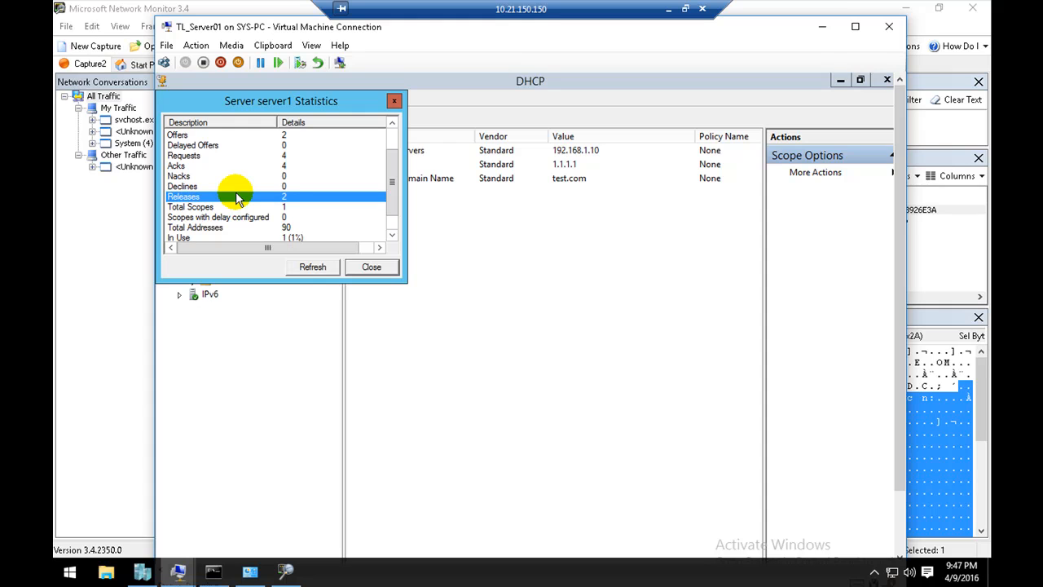
# Step: Examine the Nacks, Declines and Releases entries in the server1 statistics
pyautogui.click(206, 177)
pyautogui.click(210, 188)
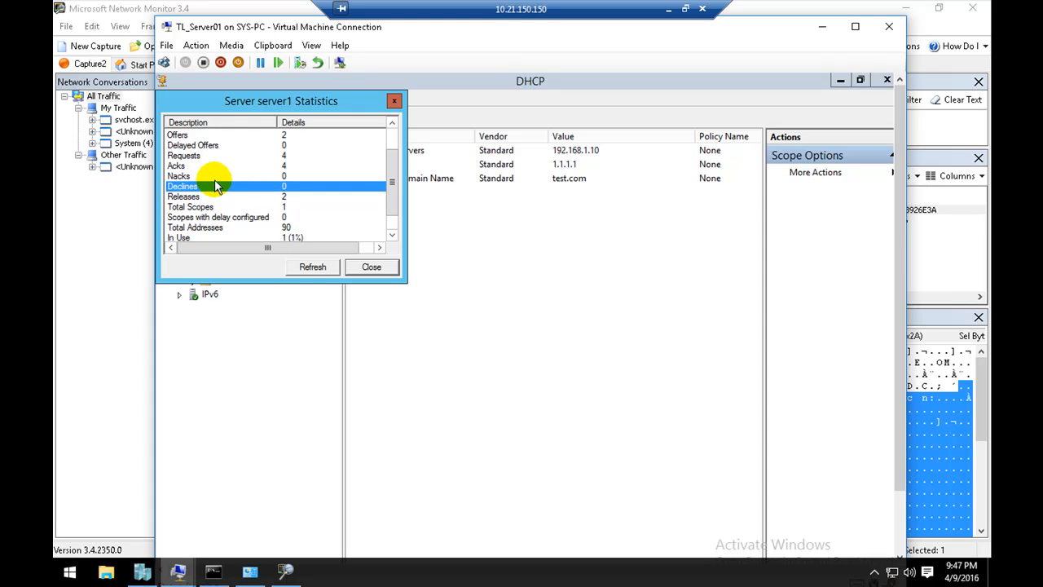
pyautogui.click(215, 176)
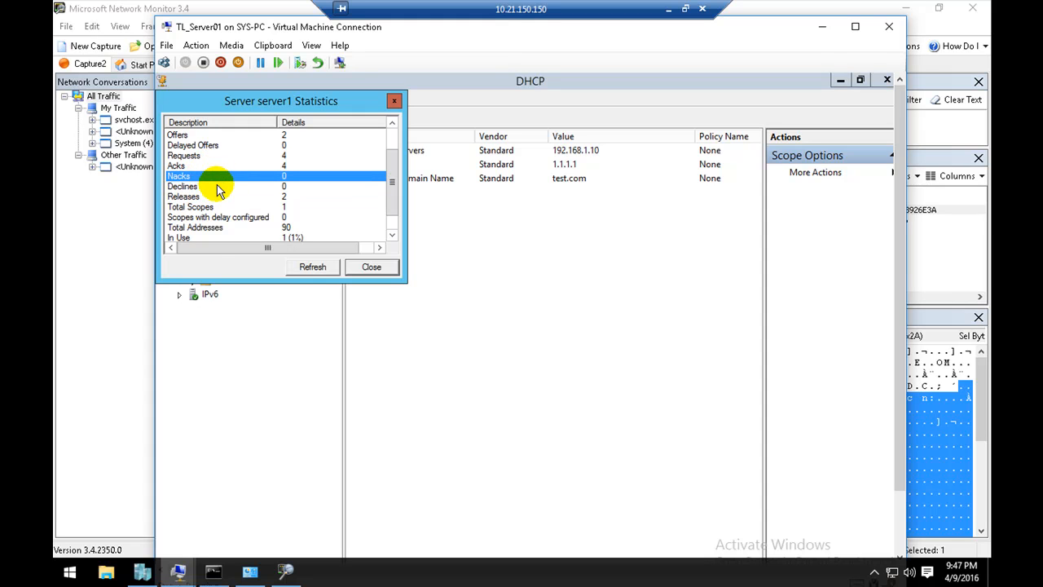
pyautogui.click(217, 186)
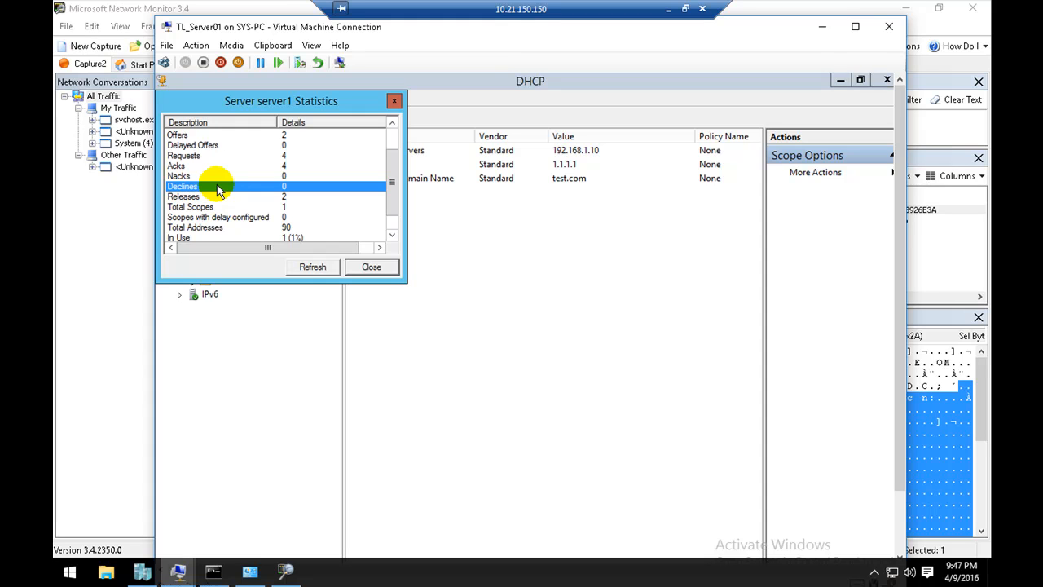
pyautogui.scroll(1, 217, 189)
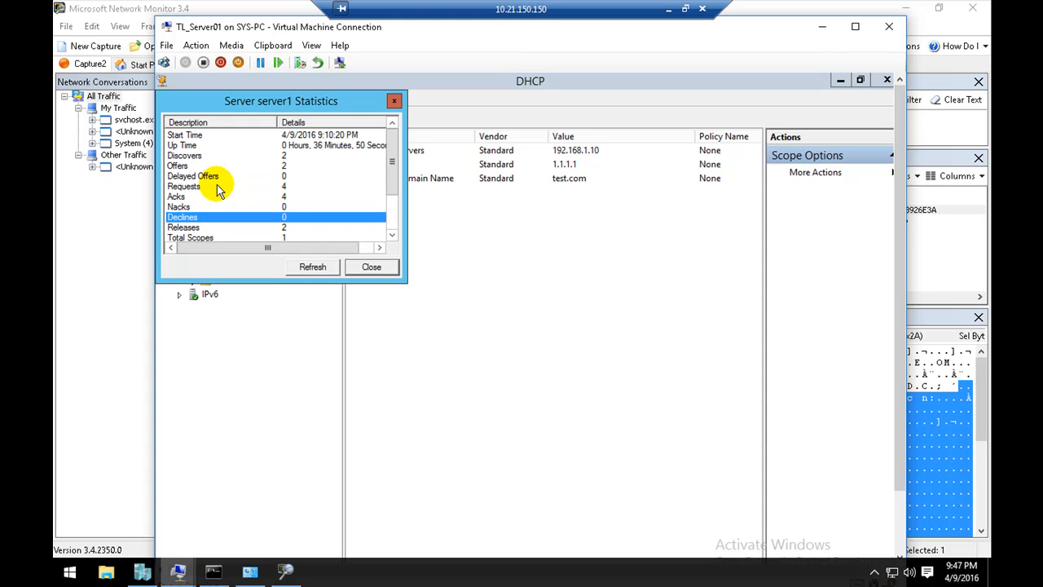
pyautogui.scroll(-2, 217, 189)
pyautogui.click(216, 179)
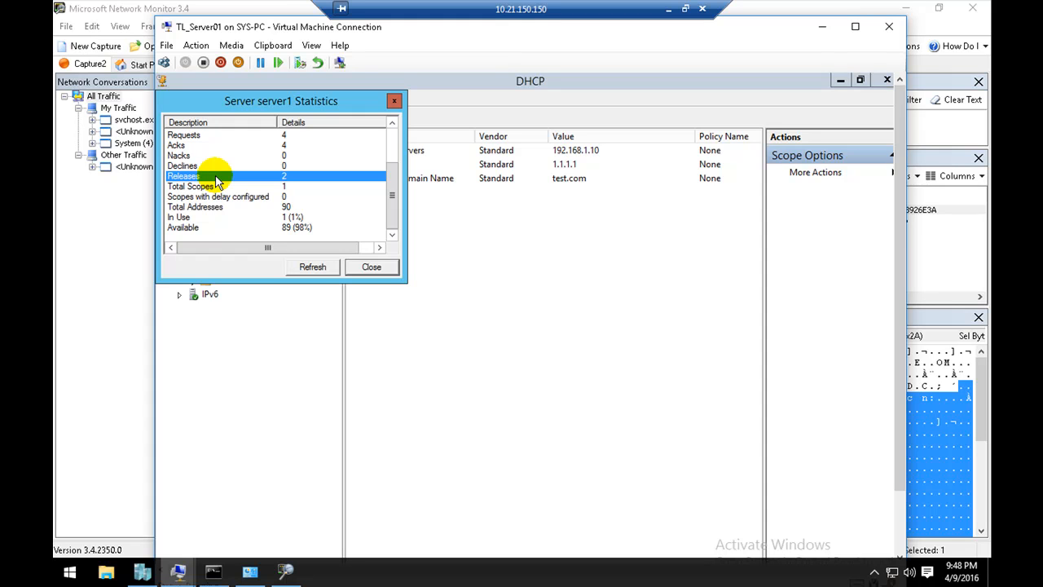
pyautogui.click(199, 155)
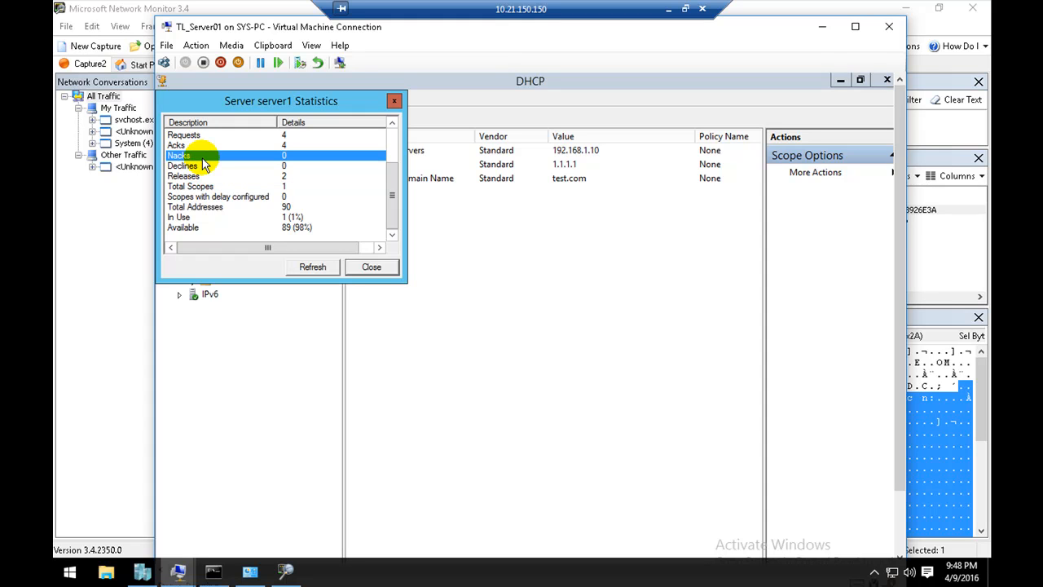
pyautogui.click(392, 126)
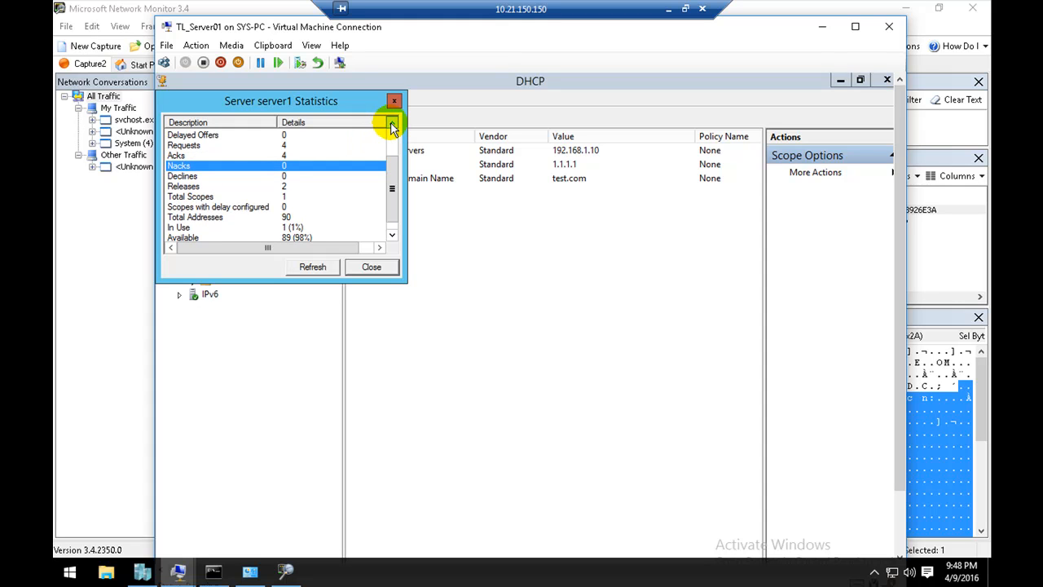
pyautogui.click(392, 127)
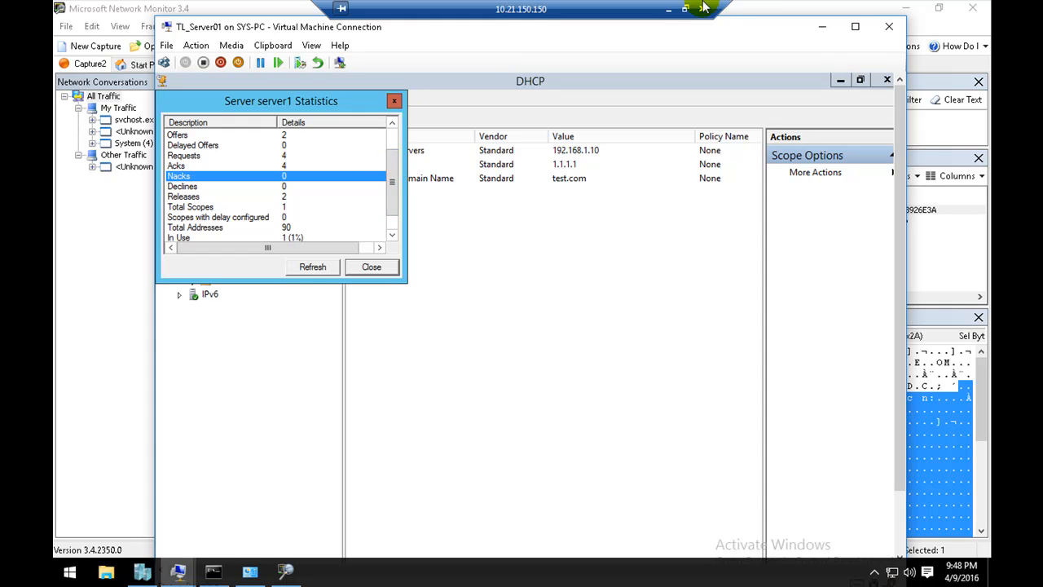
# Step: Minimize the remote session and highlight the ipconfig /release and ipconfig /renew commands on PowerPoint slide 16
pyautogui.click(668, 8)
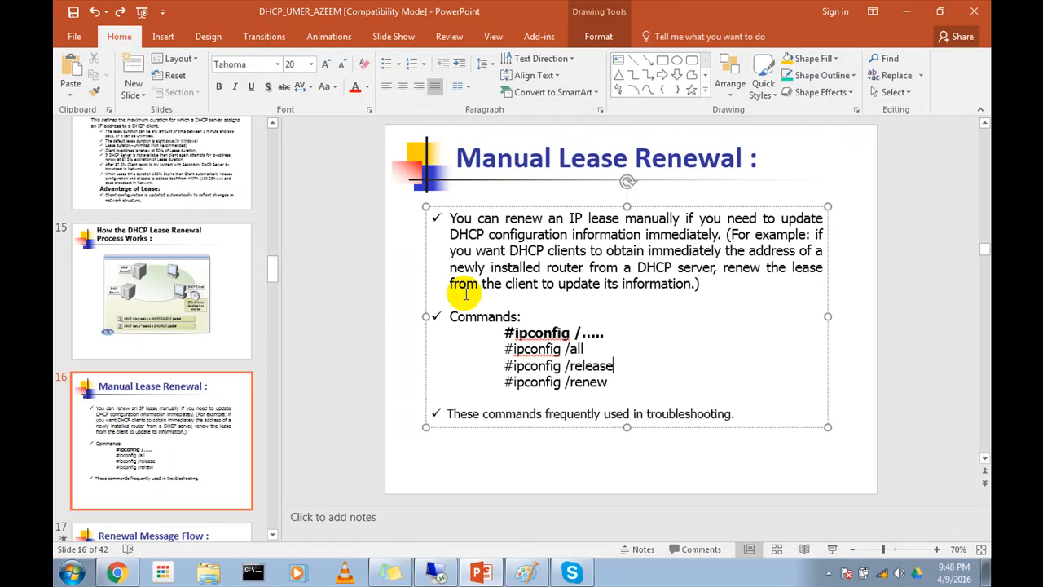
pyautogui.moveTo(609, 383); pyautogui.dragTo(509, 352)
pyautogui.click(619, 376)
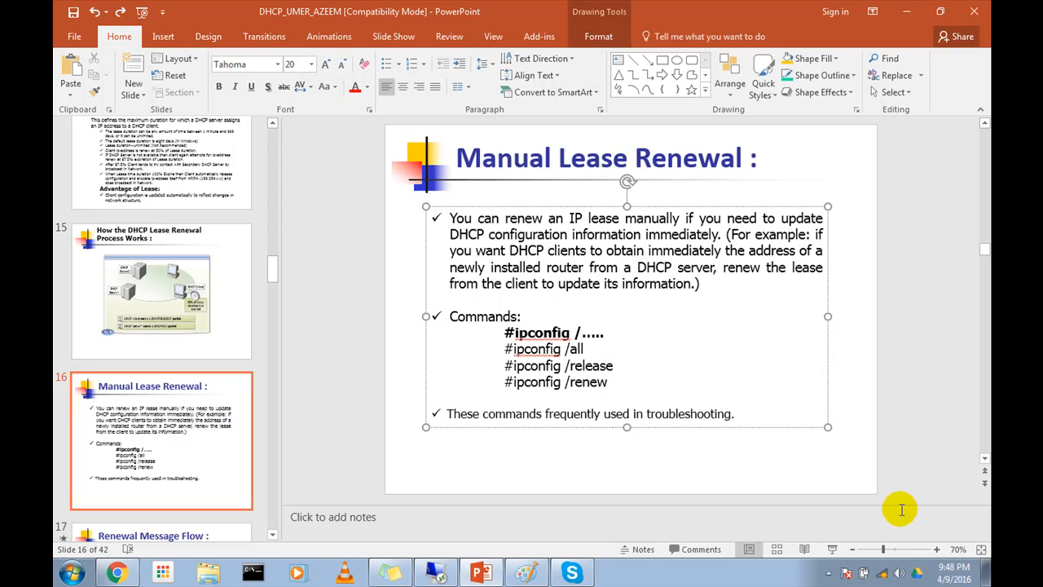
pyautogui.moveTo(611, 383); pyautogui.dragTo(502, 361)
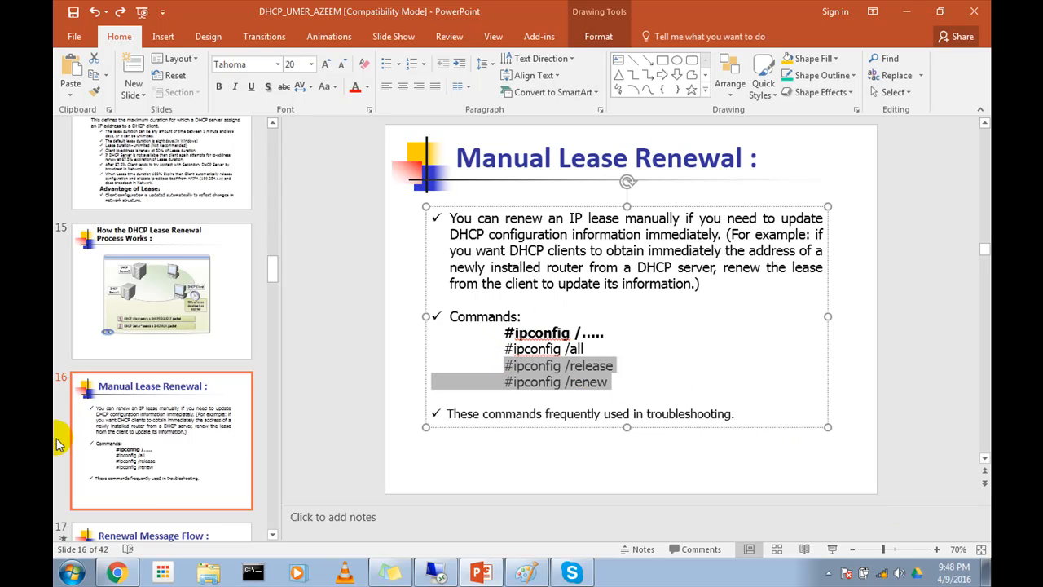
# Step: Show slide 17, Renewal Message Flow, in the presentation
pyautogui.click(110, 425)
pyautogui.scroll(-2, 119, 421)
pyautogui.click(119, 421)
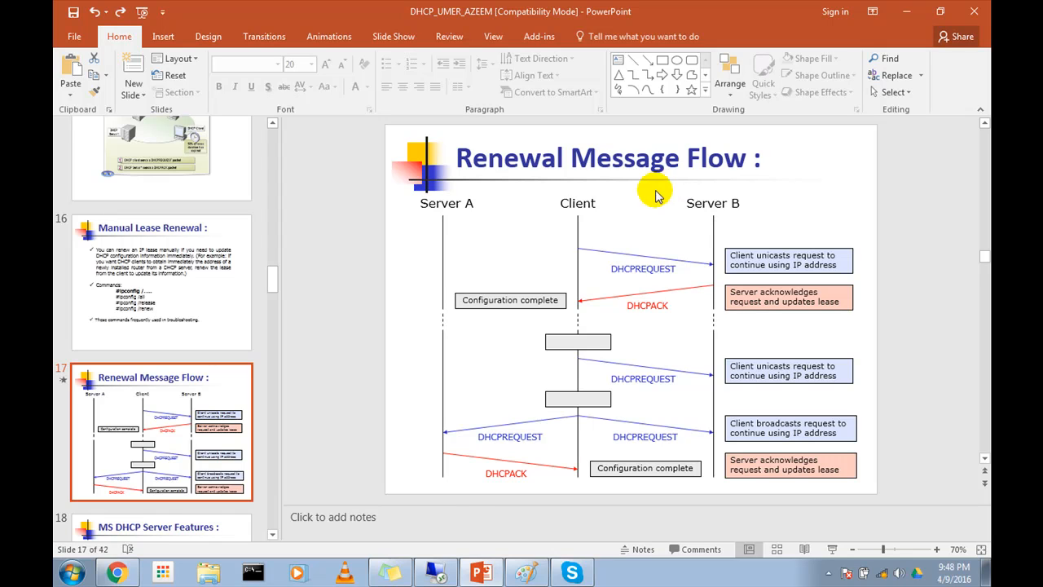
pyautogui.click(636, 582)
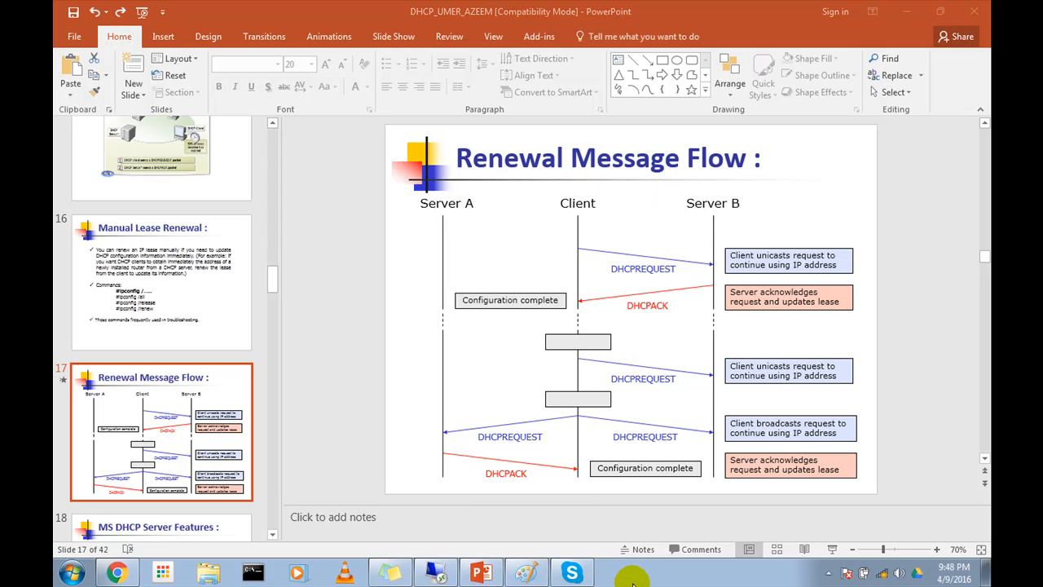
# Step: Return to the 10.21.150.150 remote session and open the network connection details of the vEthernet (External) adapter
pyautogui.click(436, 573)
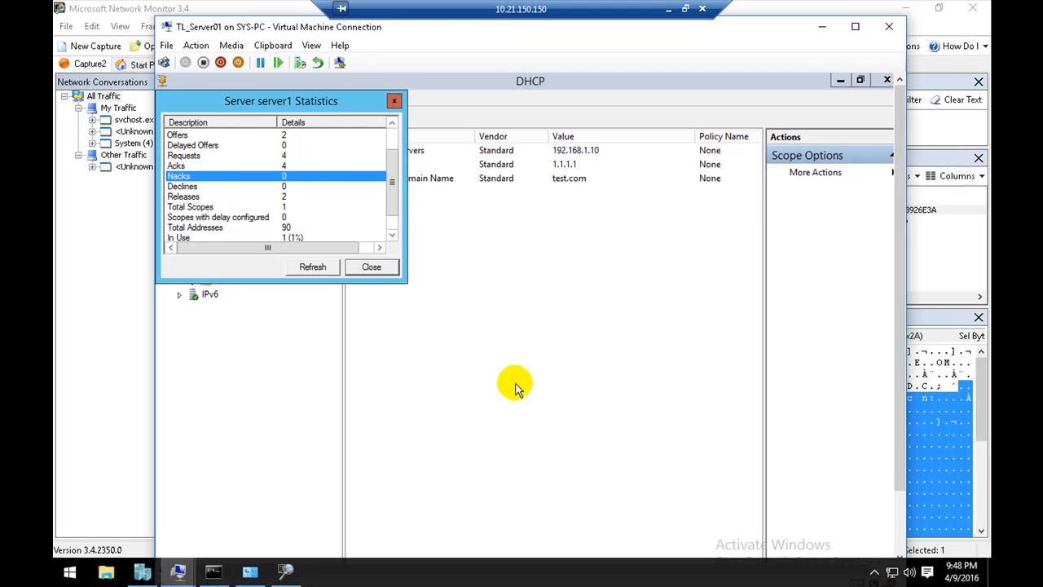
pyautogui.rightClick(892, 570)
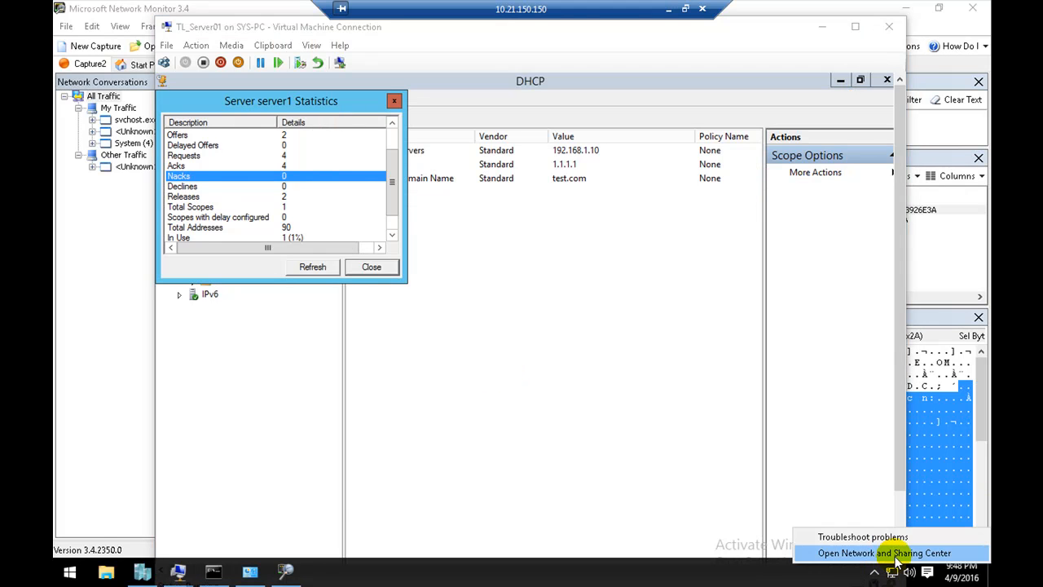
pyautogui.click(888, 553)
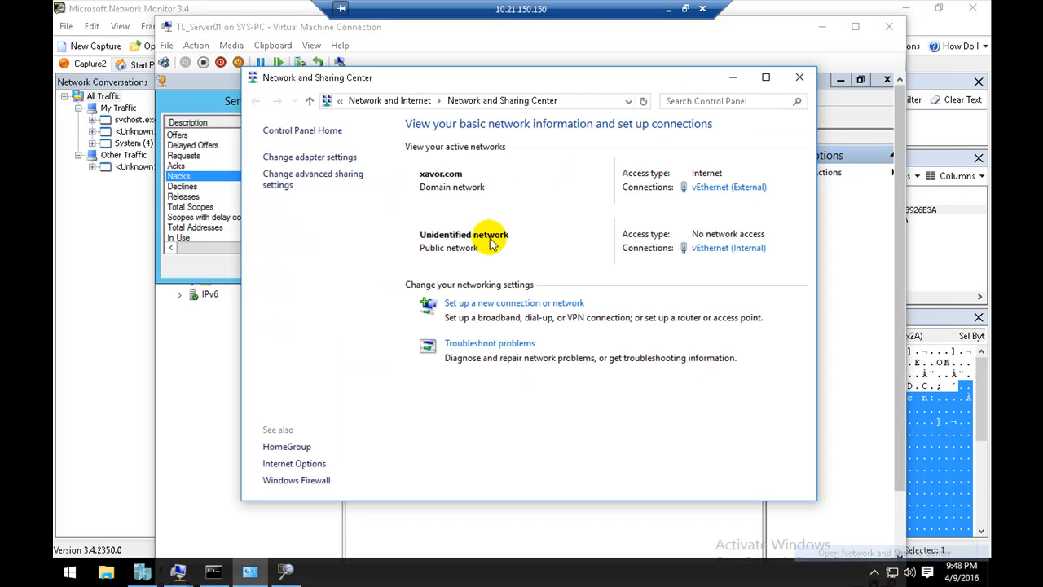
pyautogui.click(325, 158)
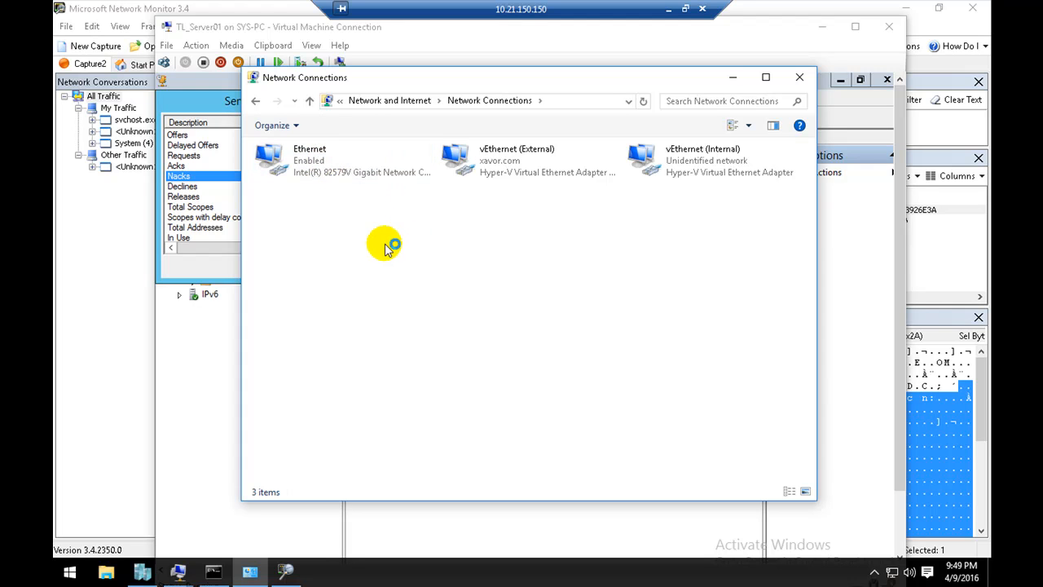
pyautogui.doubleClick(475, 167)
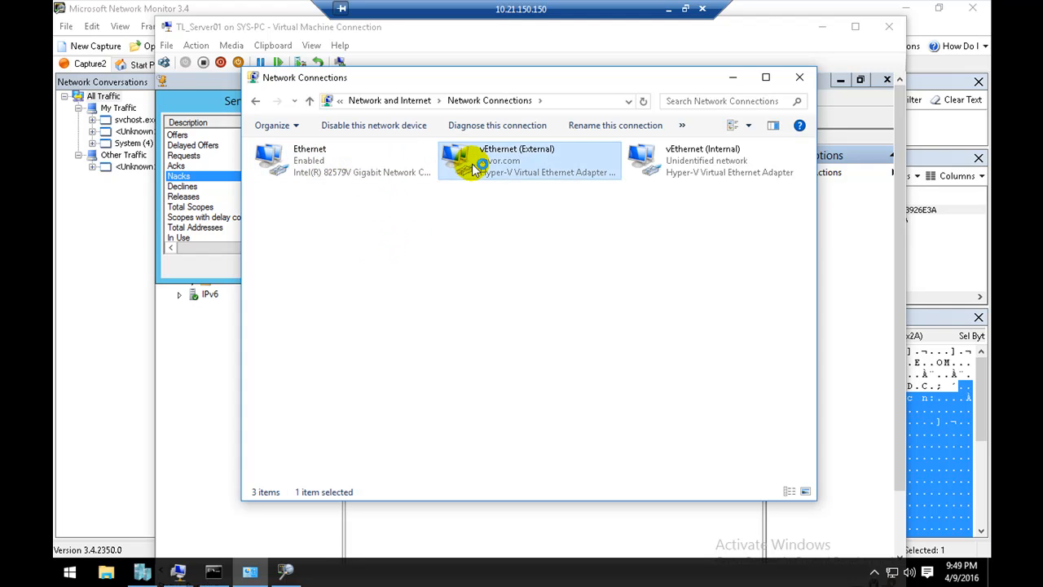
pyautogui.click(451, 277)
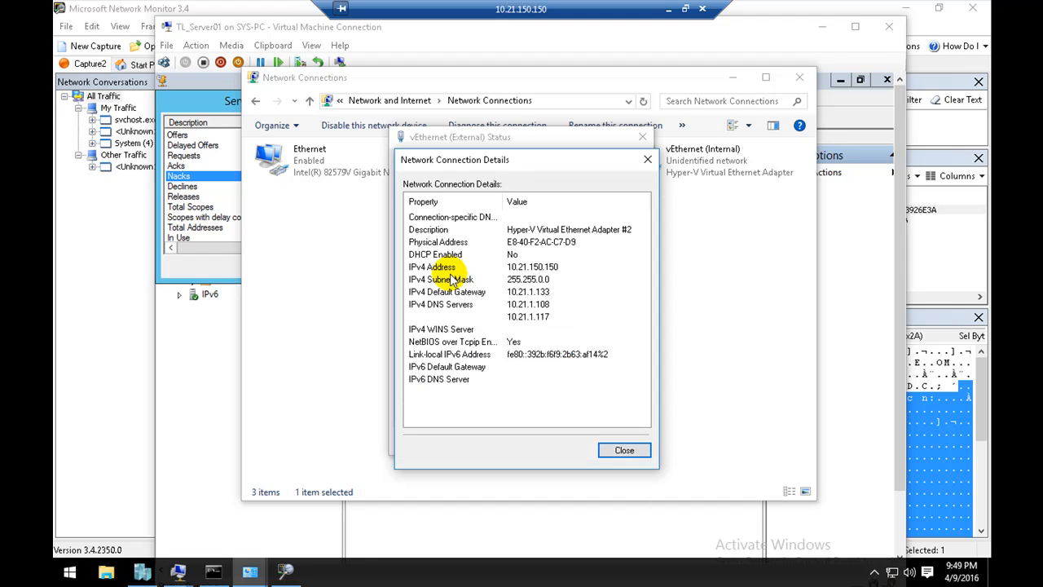
# Step: Examine the DHCP Enabled, IPv4 address, subnet mask and DNS server entries in the vEthernet (External) connection details
pyautogui.click(484, 255)
pyautogui.click(487, 267)
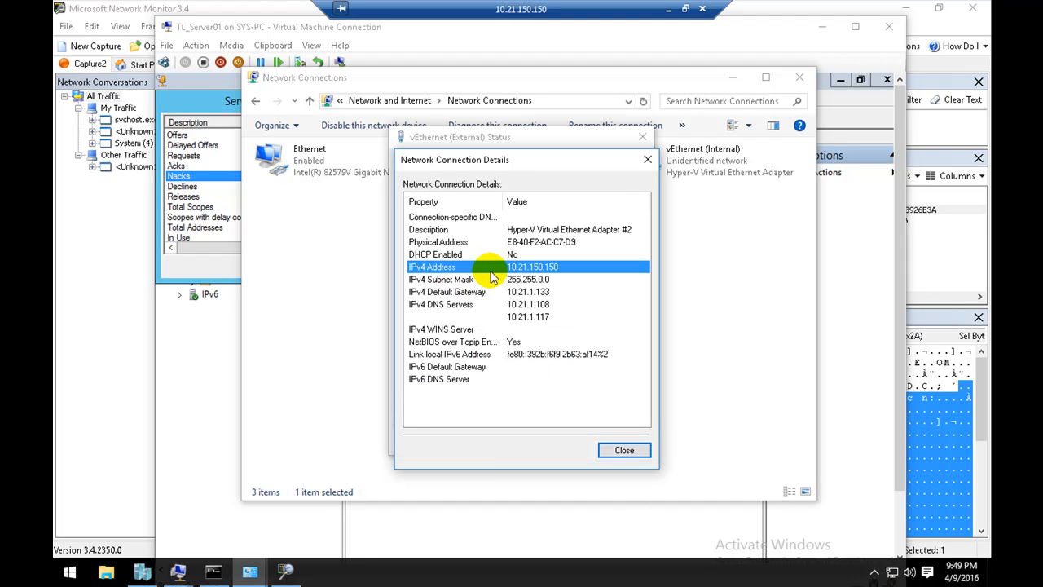
pyautogui.click(490, 279)
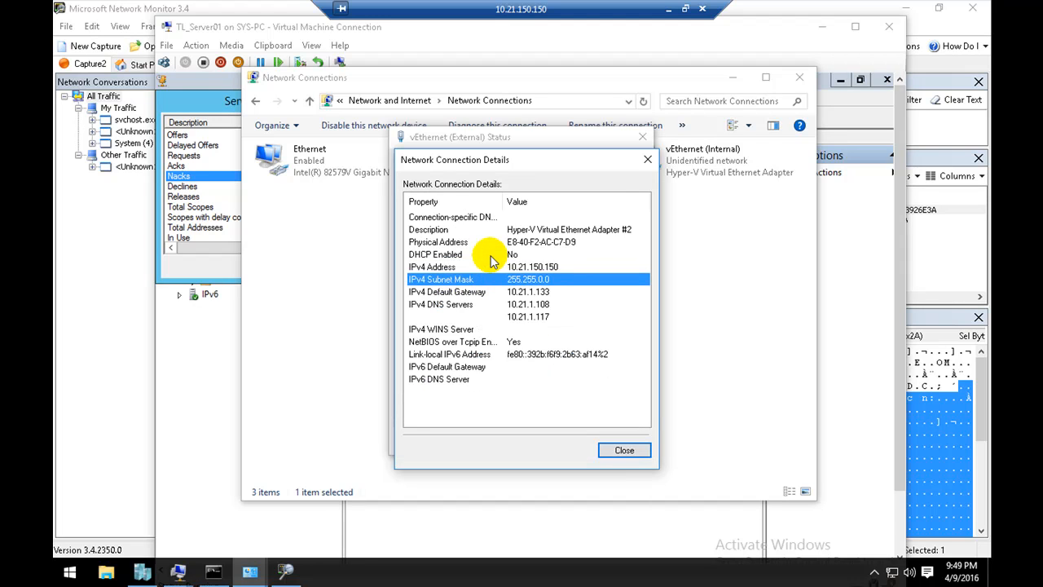
pyautogui.click(491, 255)
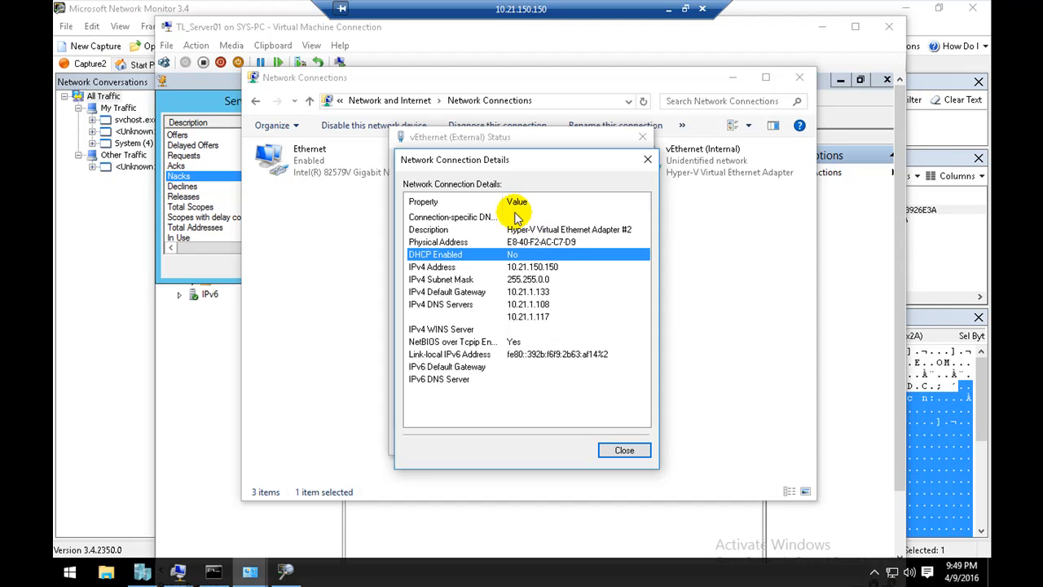
pyautogui.click(531, 266)
pyautogui.click(528, 256)
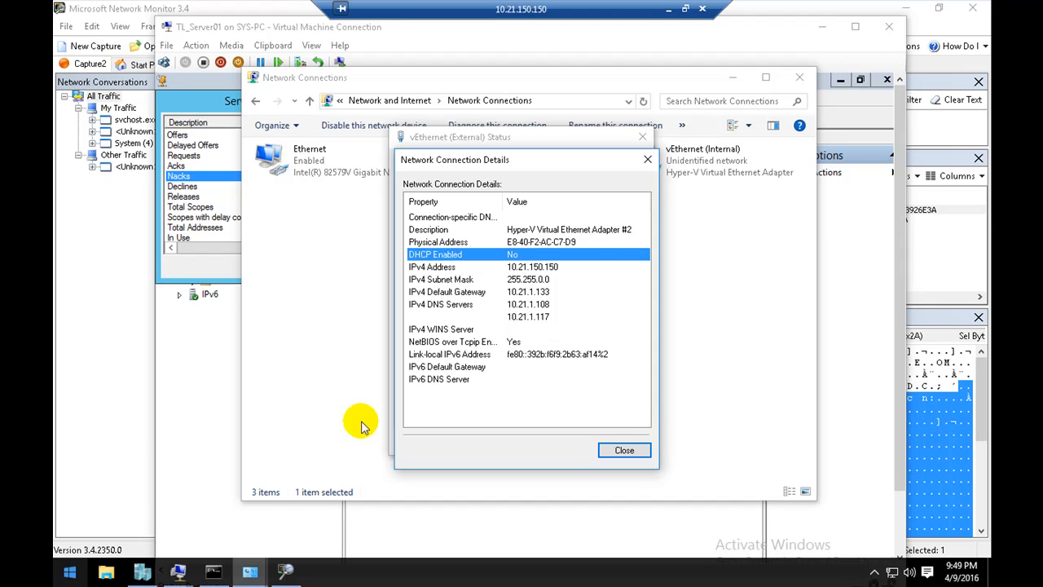
pyautogui.click(513, 305)
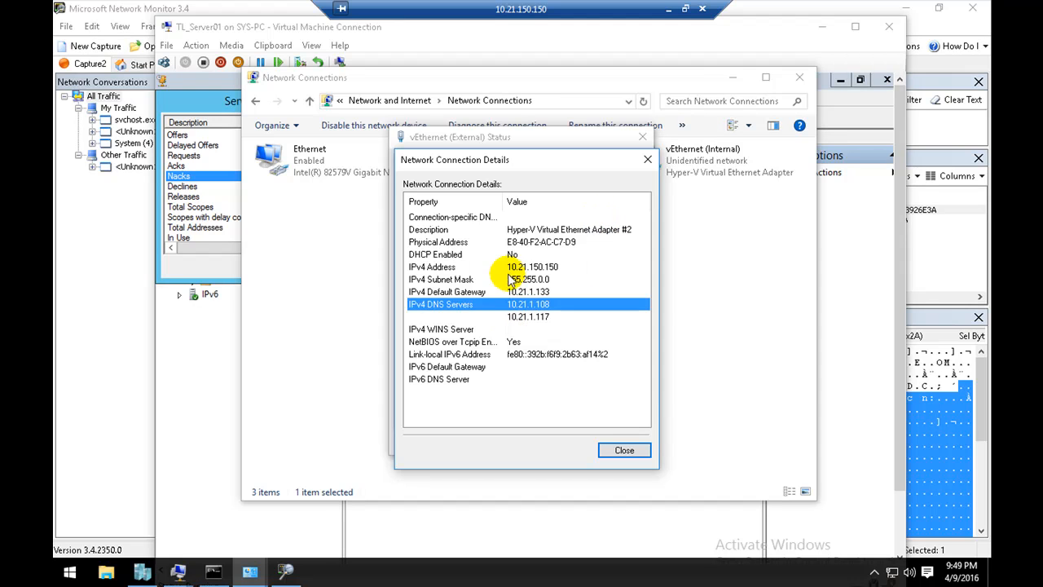
pyautogui.click(515, 267)
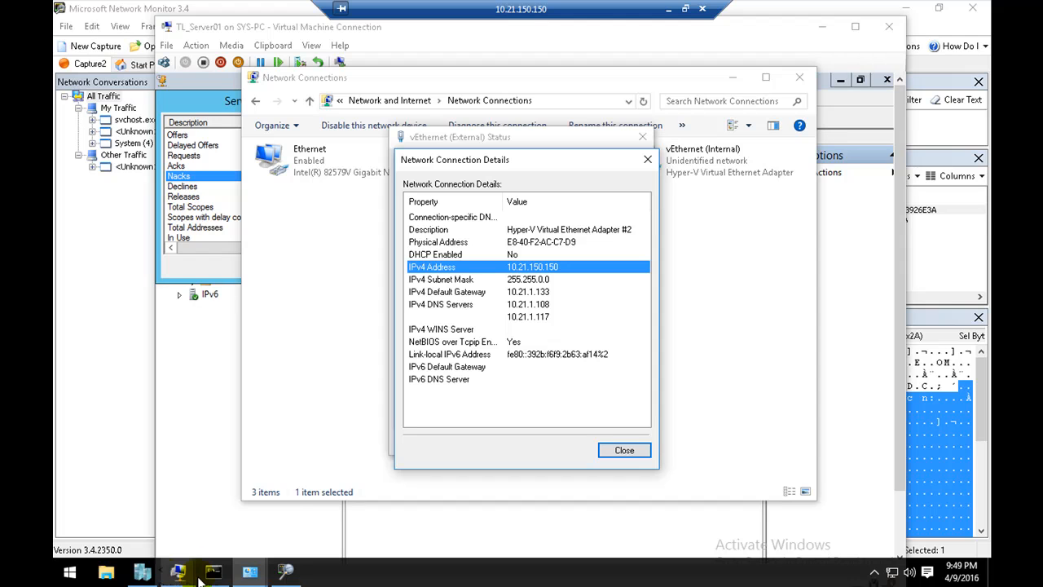
pyautogui.click(524, 255)
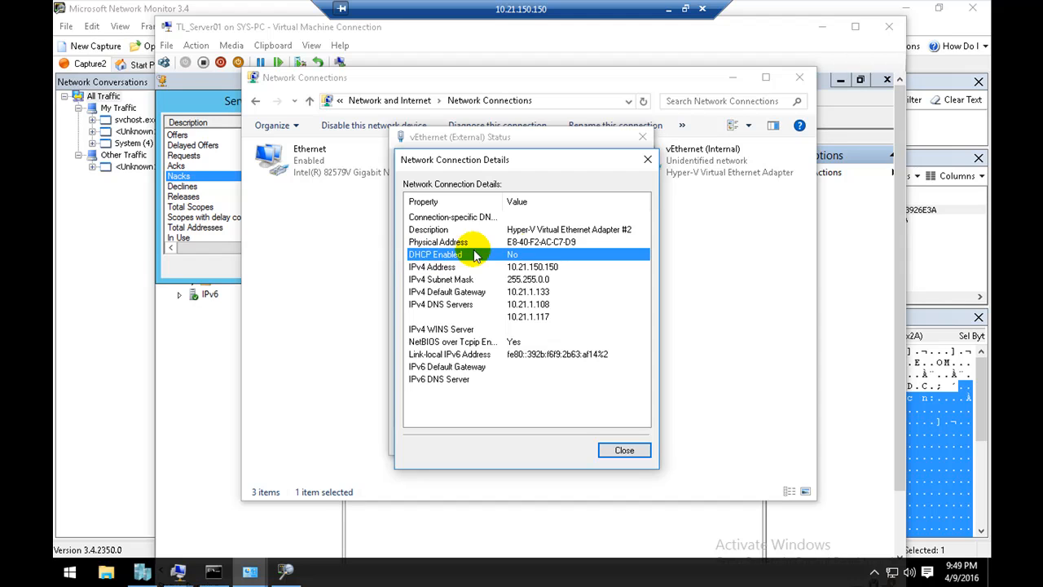
# Step: Check the IPv4 address and default gateway entries of vEthernet (External), and close its details and status windows
pyautogui.click(522, 268)
pyautogui.click(520, 292)
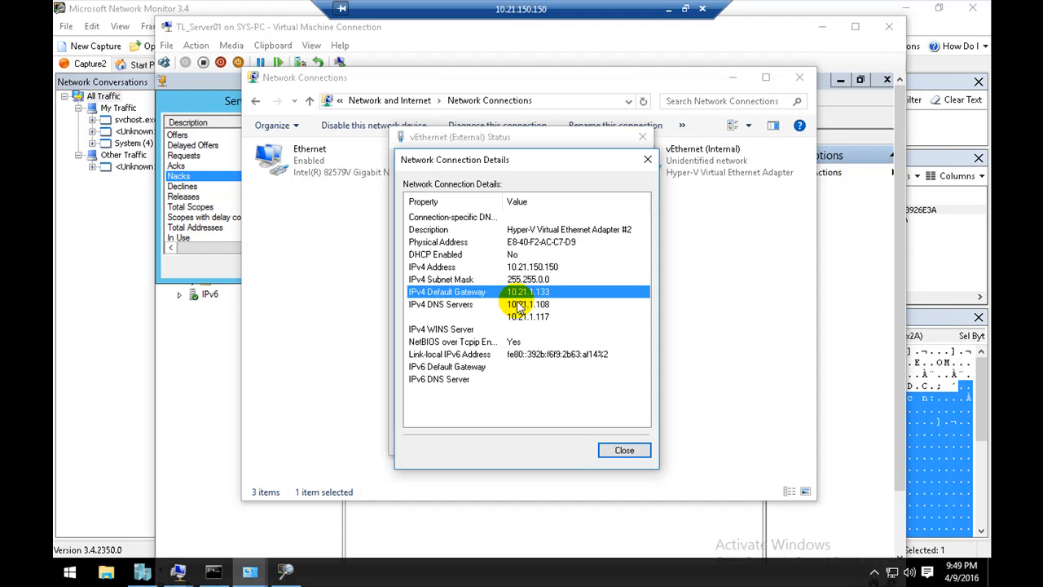
pyautogui.click(623, 450)
pyautogui.click(621, 444)
# Step: Inspect the DHCP Enabled entry in the vEthernet (Internal) connection details, and close the adapter's details and status windows
pyautogui.doubleClick(675, 154)
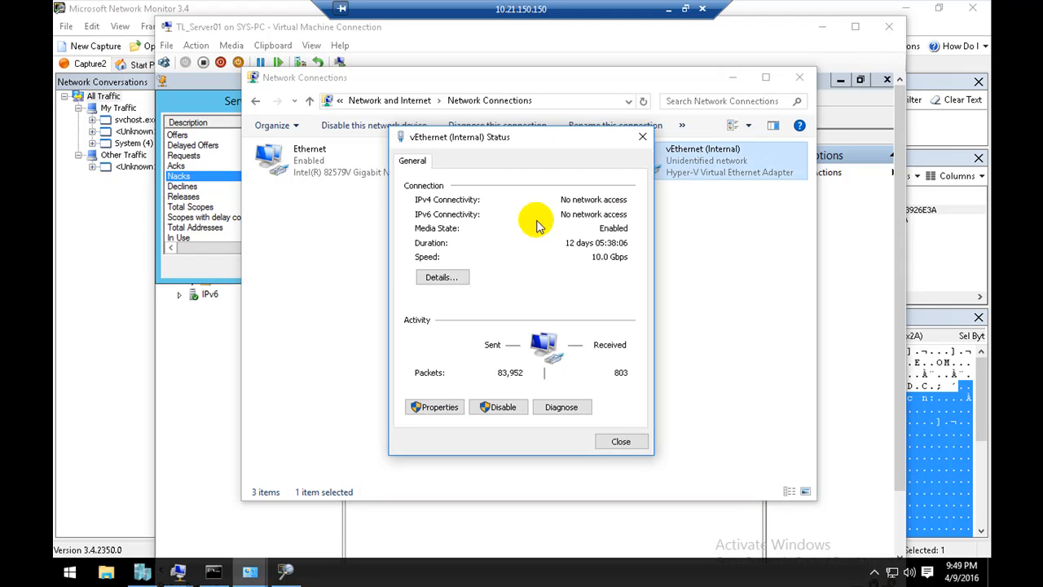
pyautogui.click(435, 278)
pyautogui.click(507, 256)
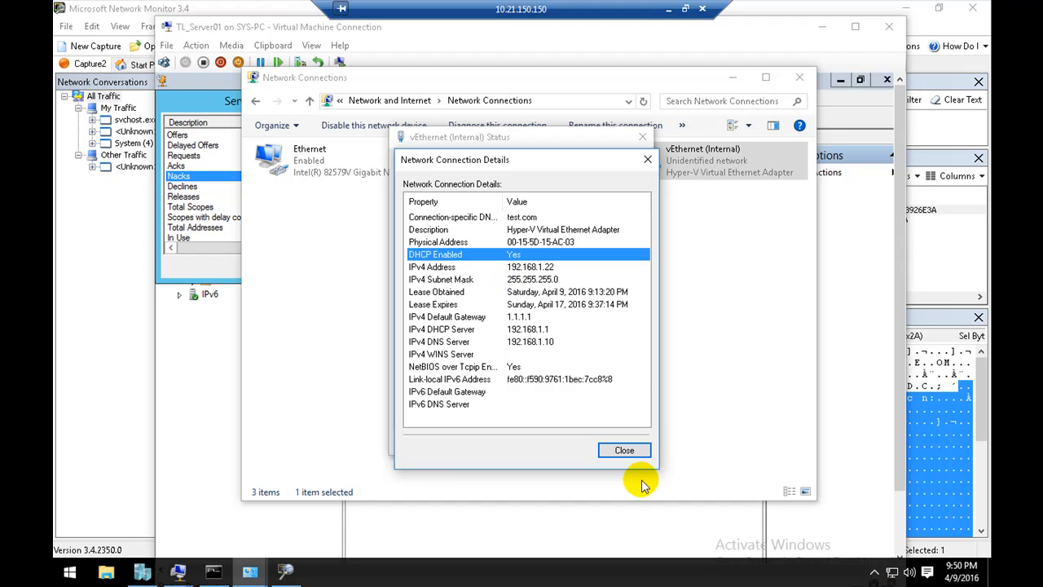
pyautogui.click(624, 451)
pyautogui.click(623, 440)
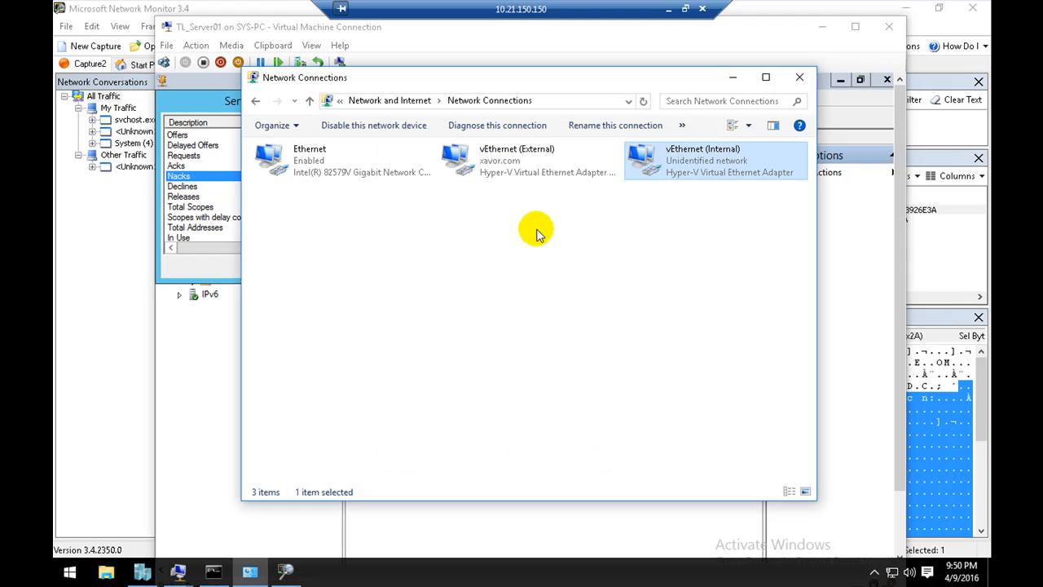
# Step: Compare the vEthernet (External) and vEthernet (Internal) adapters by selecting each one in turn in Network Connections
pyautogui.click(515, 172)
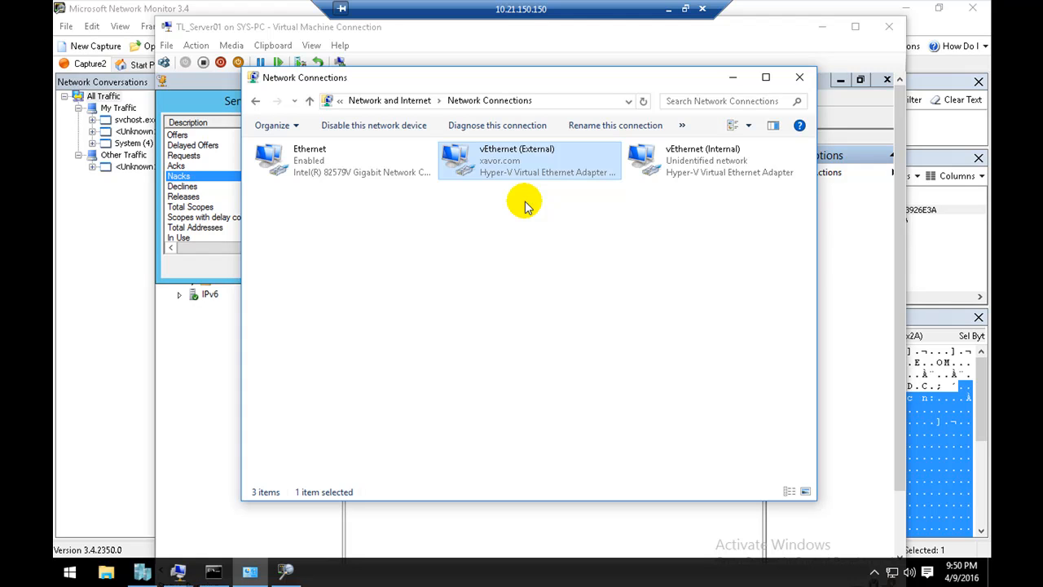
pyautogui.click(643, 171)
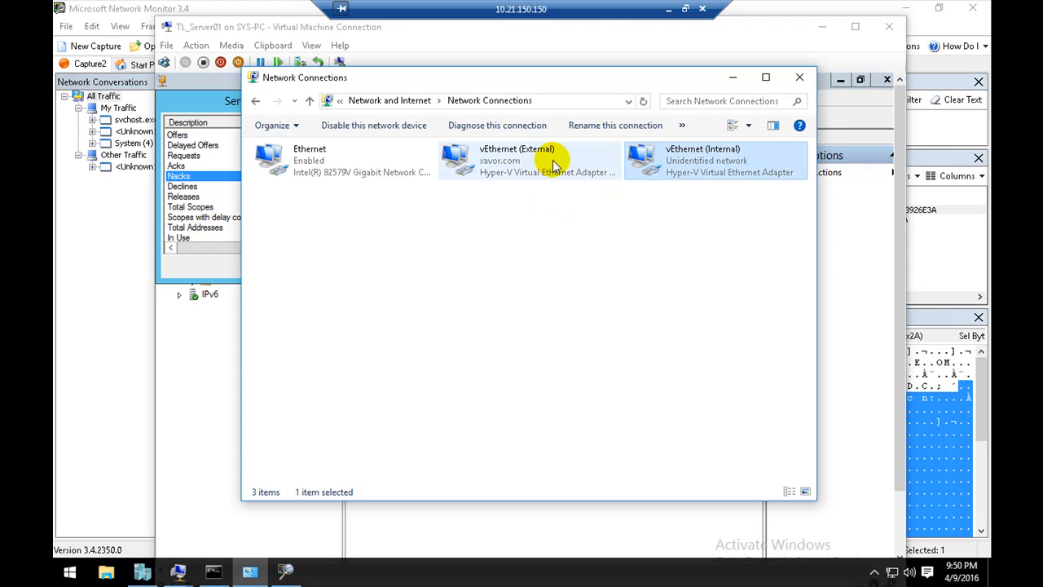
pyautogui.click(521, 178)
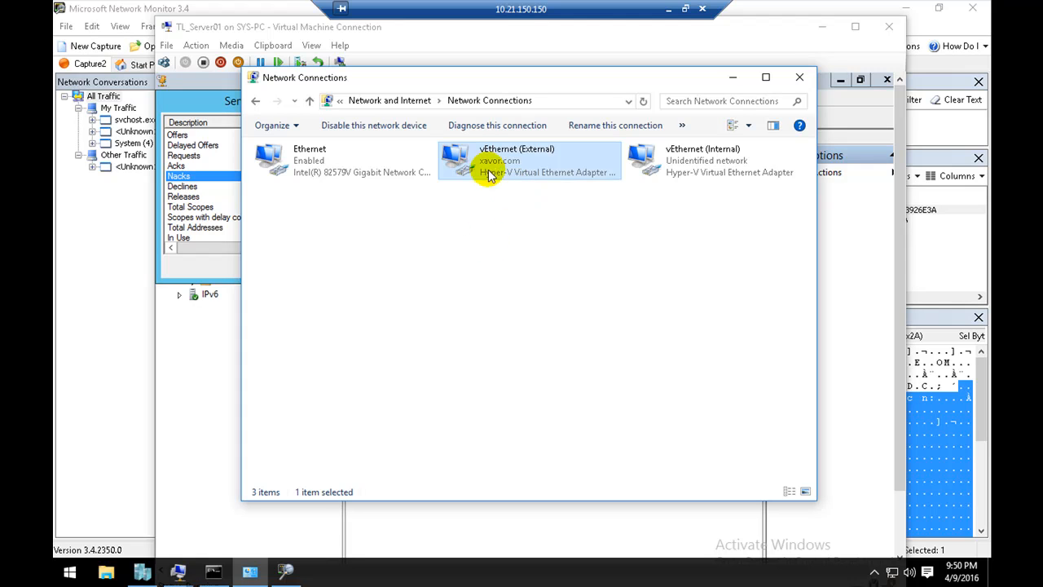
pyautogui.click(650, 172)
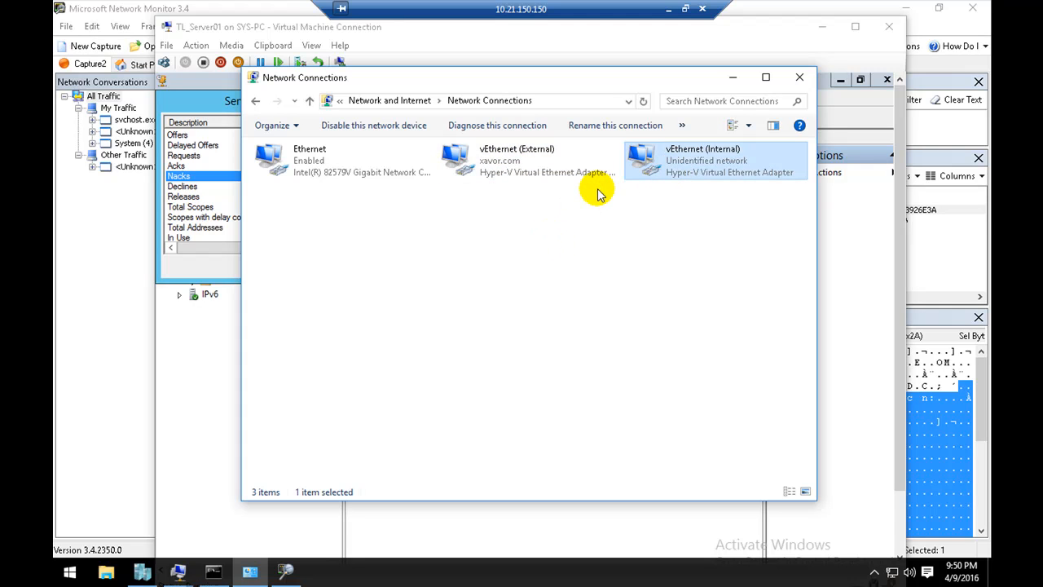
# Step: Minimize Network Connections and the remote session, and run the PowerPoint slide show from slide 17, revealing the client's first DHCPREQUEST message to Server B
pyautogui.click(731, 81)
pyautogui.click(669, 8)
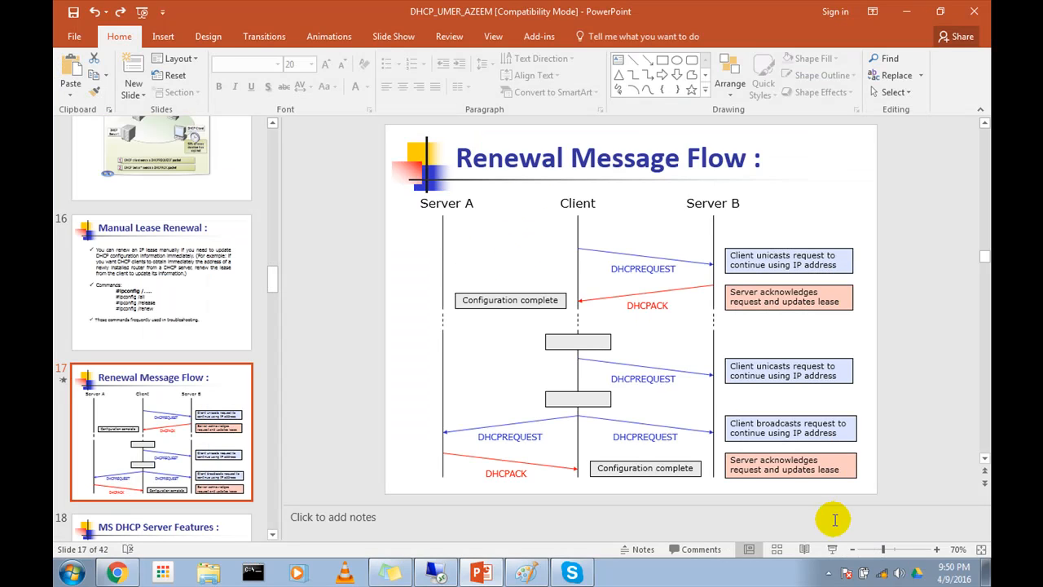
pyautogui.click(831, 551)
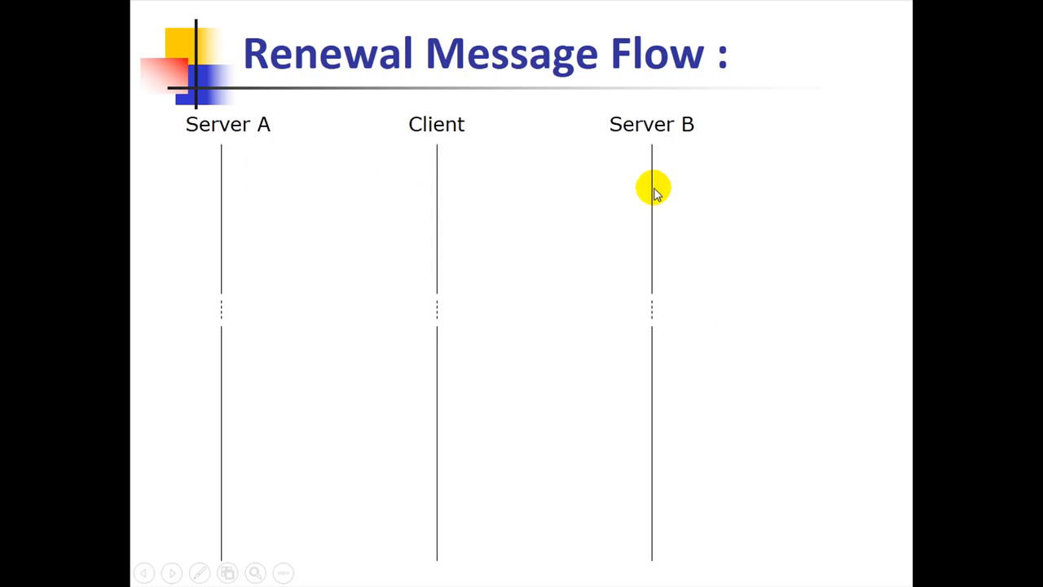
pyautogui.click(436, 186)
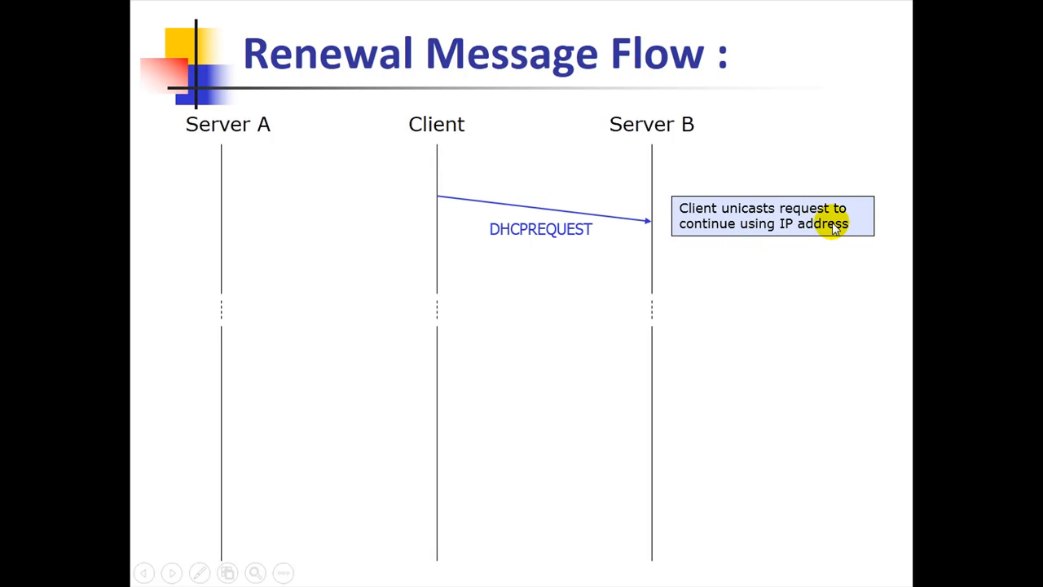
pyautogui.click(785, 256)
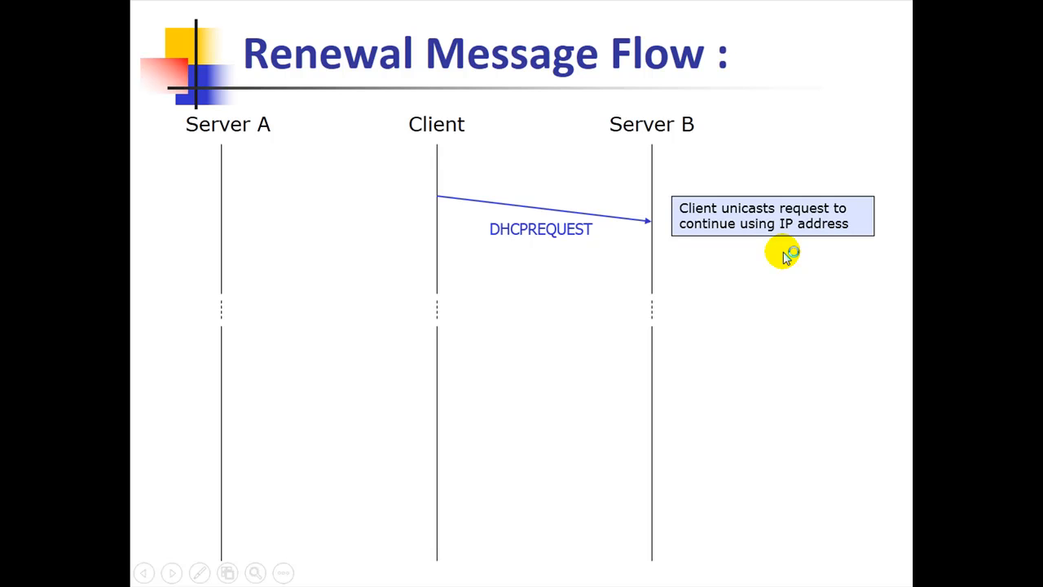
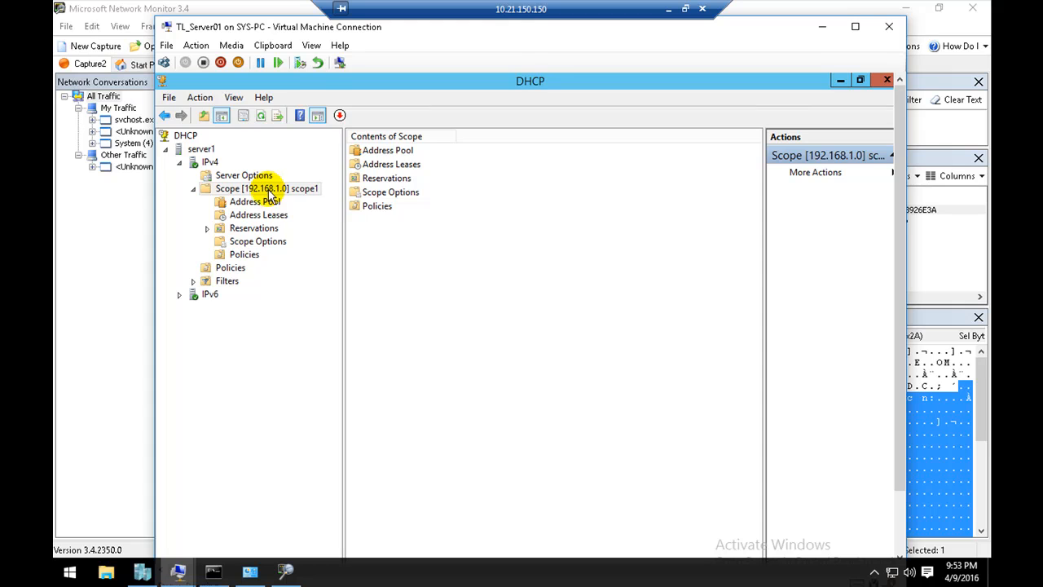
# Step: Delete the 192.168.1.22 lease from the address leases of scope1 and confirm the deletion
pyautogui.click(273, 213)
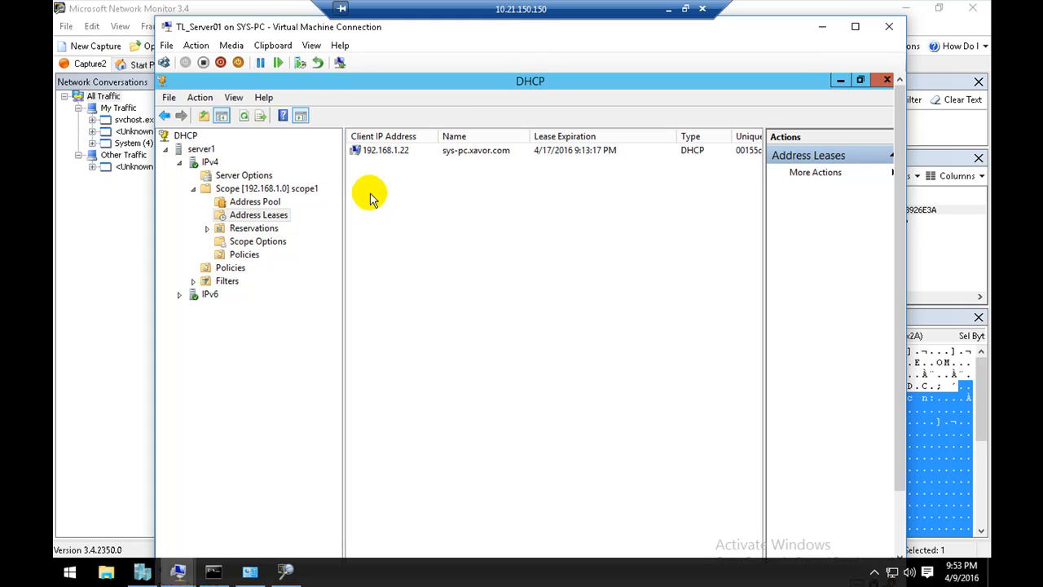
pyautogui.rightClick(384, 151)
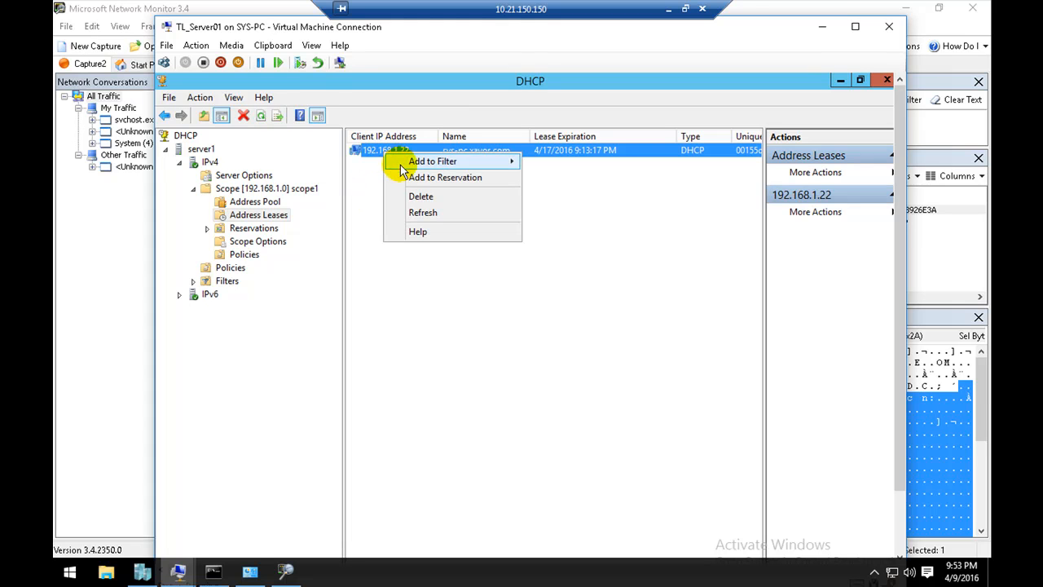
pyautogui.click(418, 196)
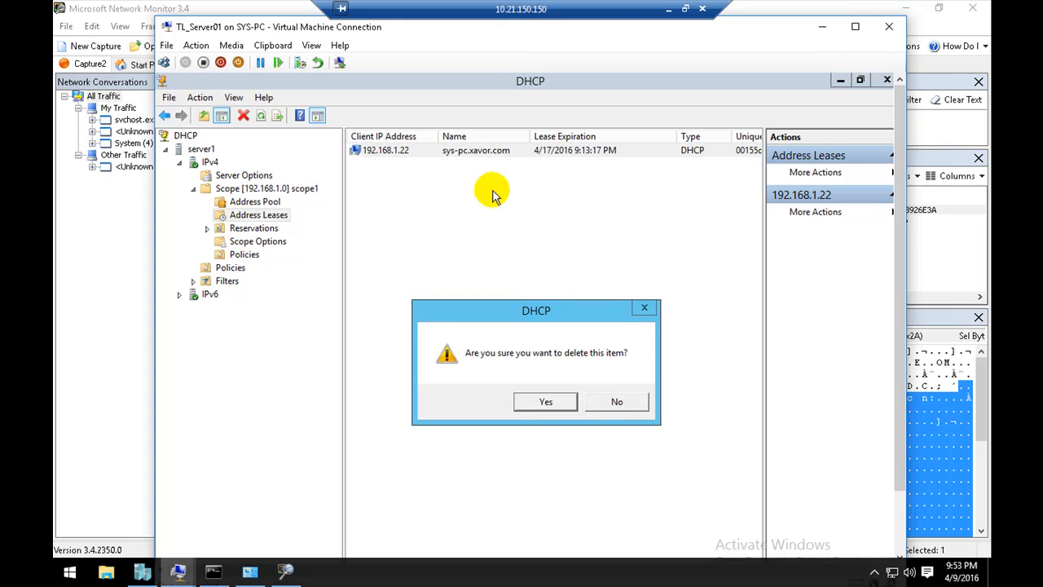
pyautogui.click(546, 401)
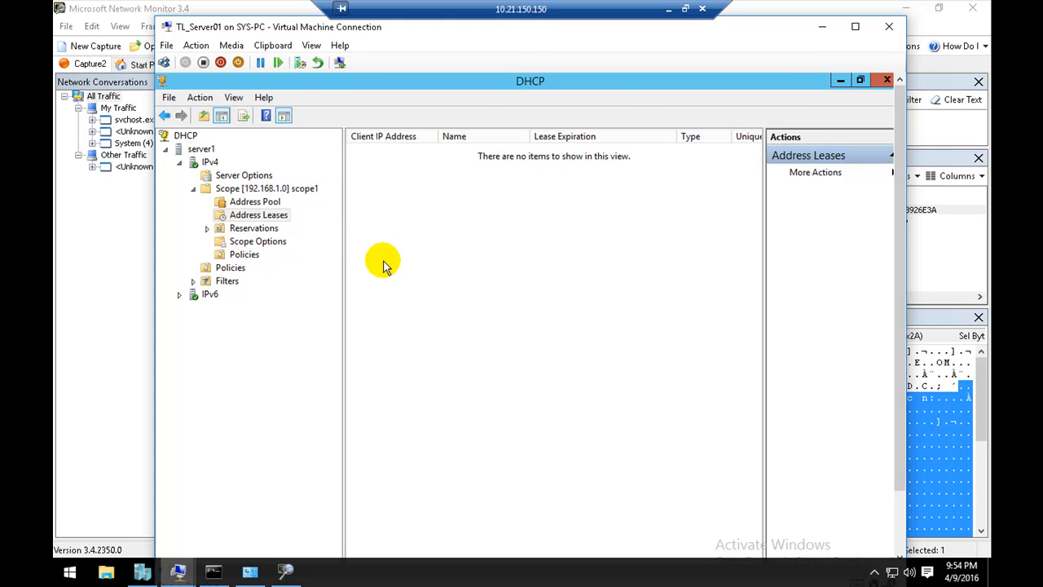
pyautogui.moveTo(380, 179); pyautogui.dragTo(416, 189)
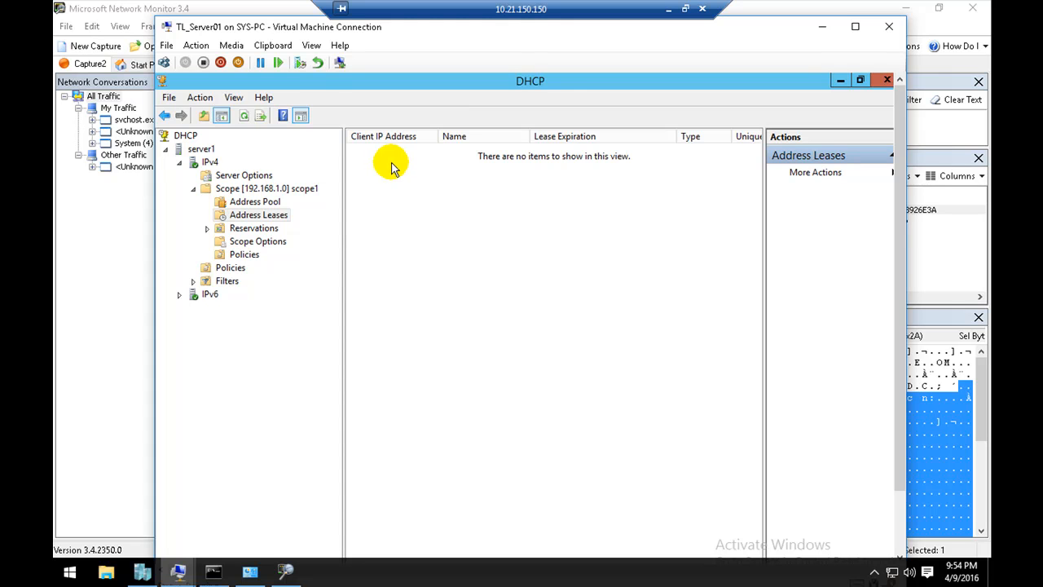
# Step: Check the IPv4 address entry in the vEthernet (Internal) connection details, and return to the DHCP console
pyautogui.click(250, 571)
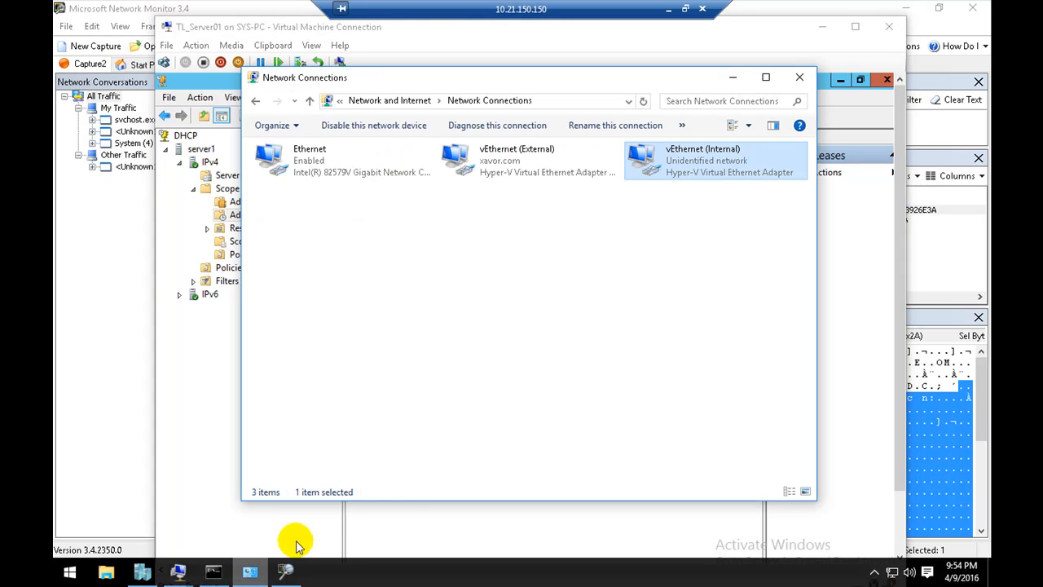
pyautogui.doubleClick(692, 153)
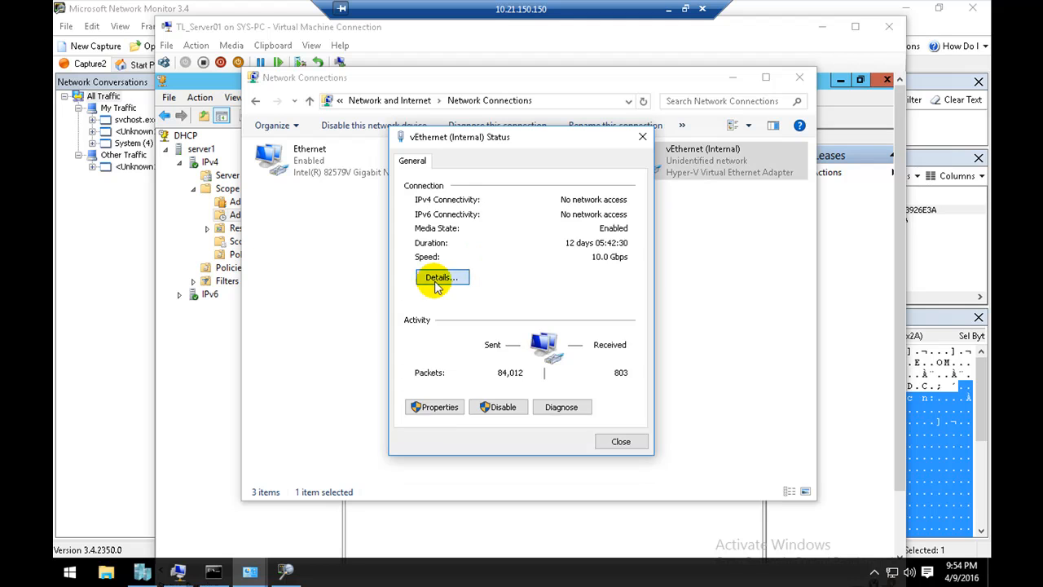
pyautogui.click(441, 277)
pyautogui.click(489, 267)
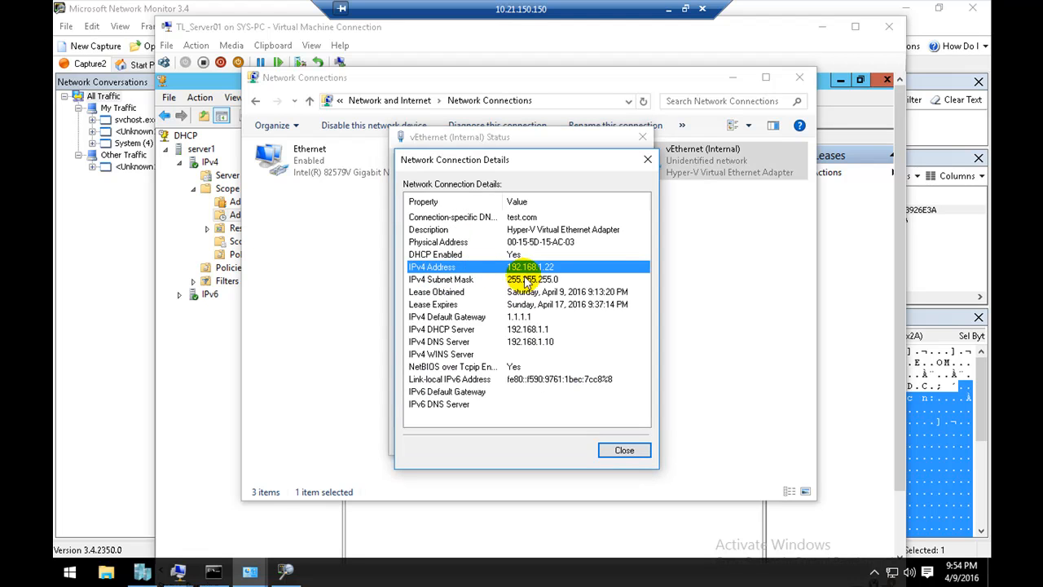
pyautogui.click(207, 330)
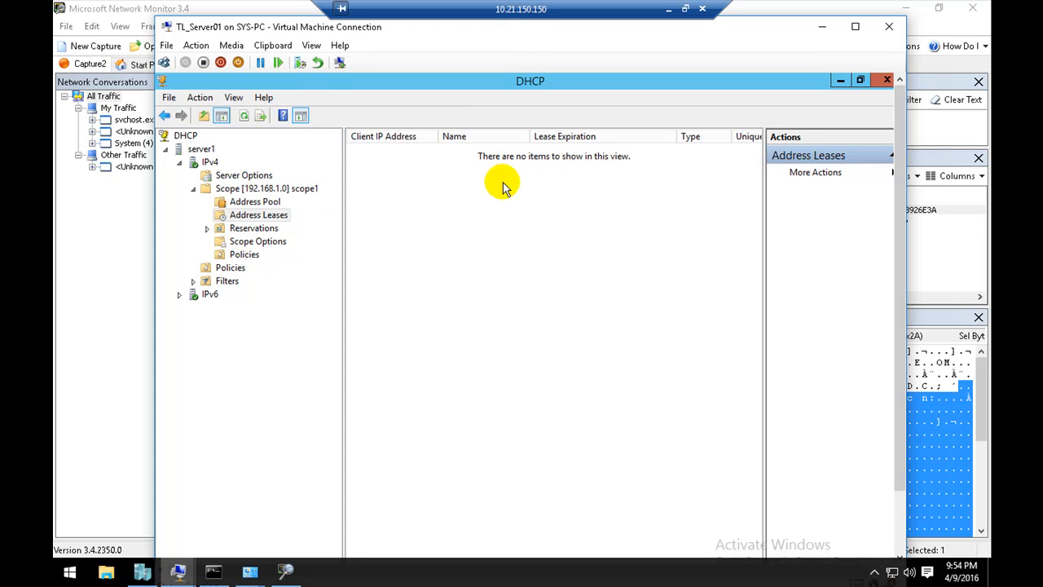
pyautogui.moveTo(479, 193); pyautogui.dragTo(575, 311)
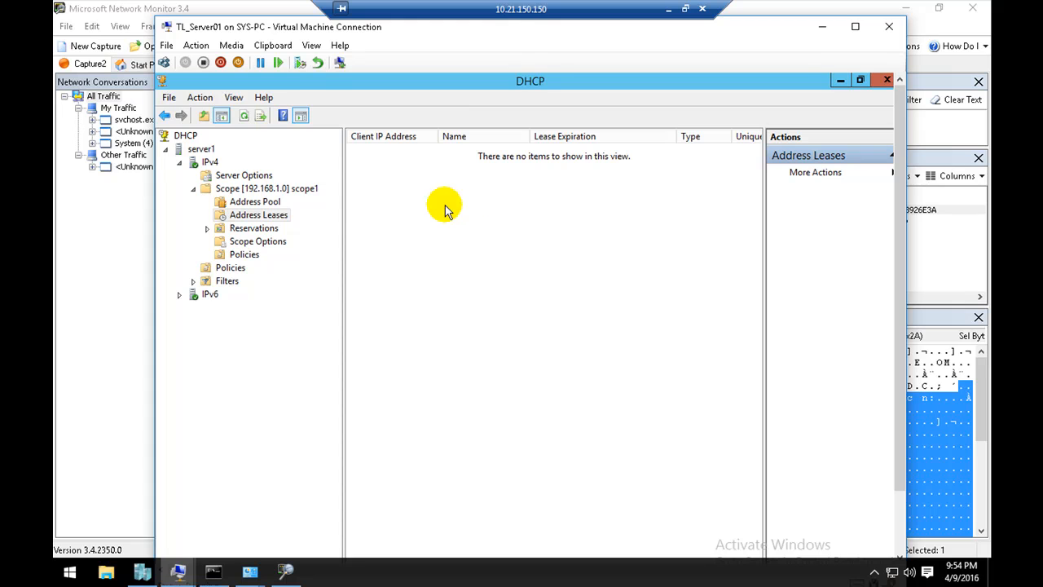
# Step: Inspect the distribution range in scope1's address pool, and return to its address leases list
pyautogui.click(265, 201)
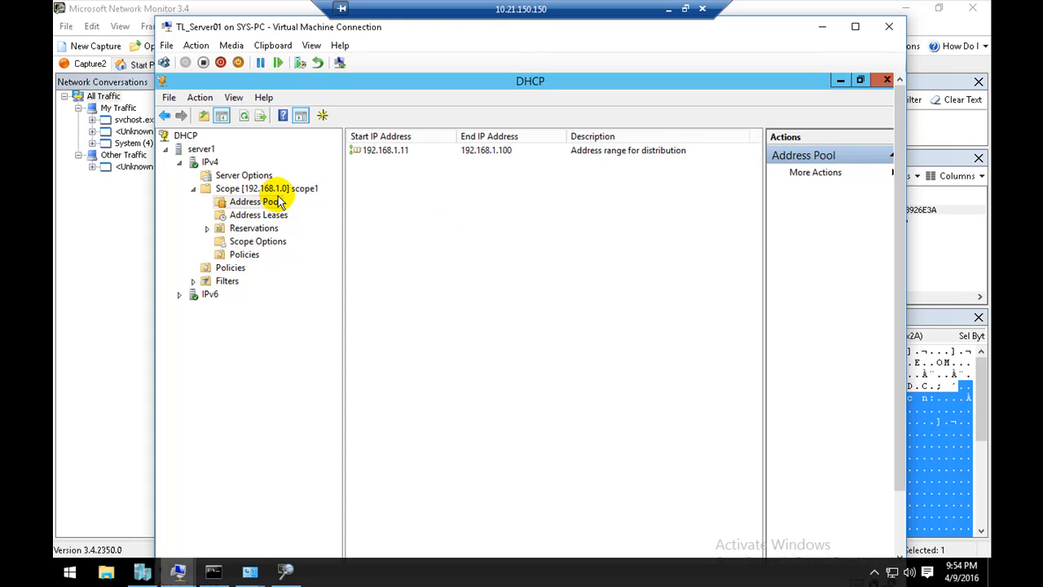
pyautogui.click(376, 150)
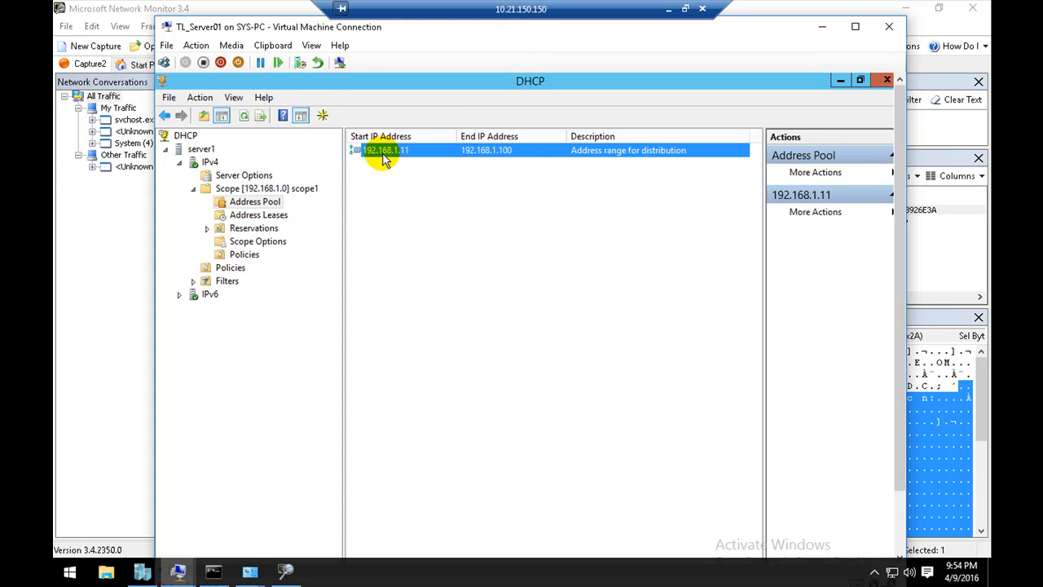
pyautogui.click(255, 216)
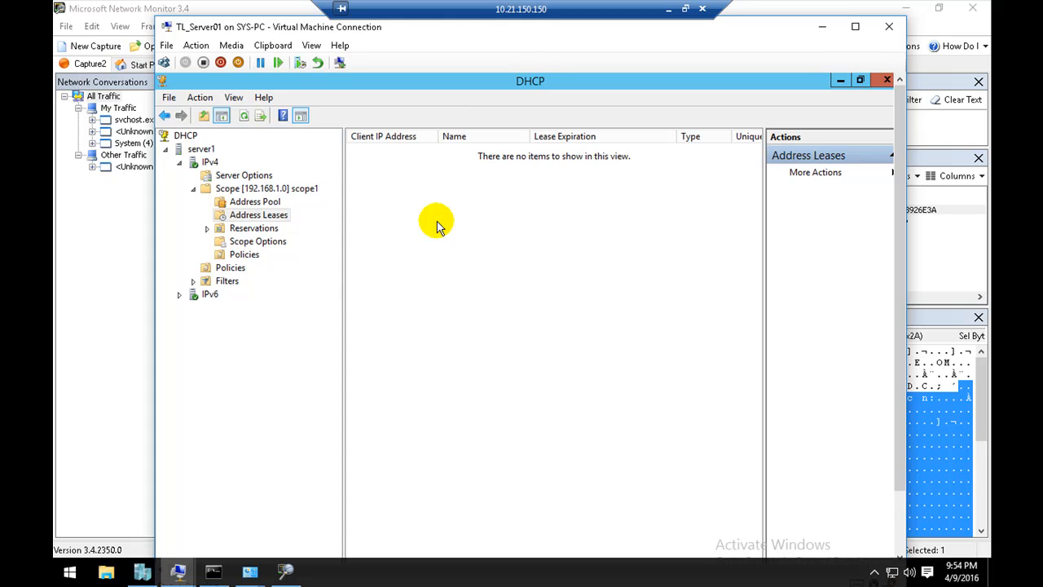
pyautogui.click(482, 581)
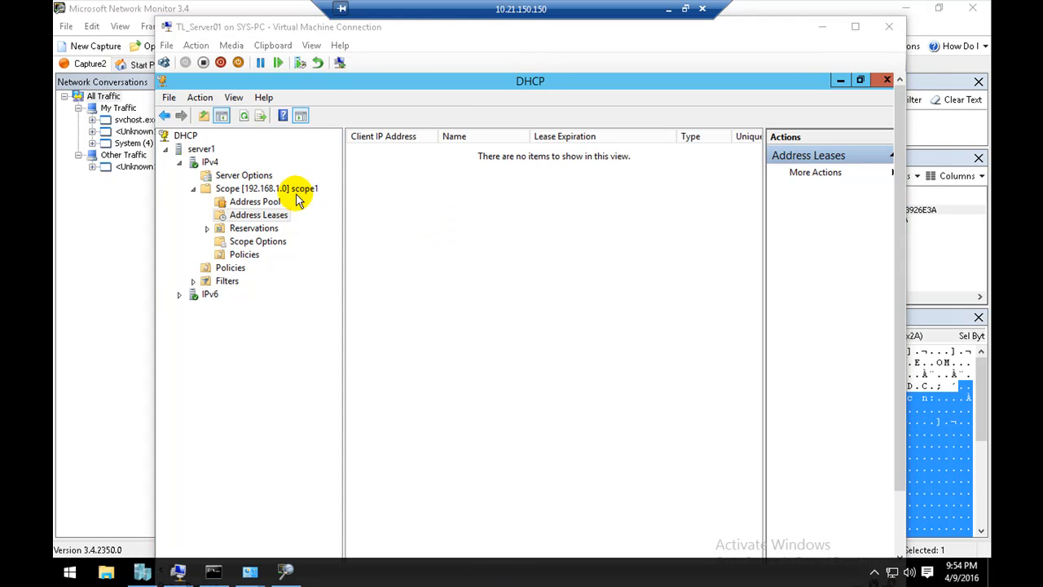
pyautogui.click(359, 182)
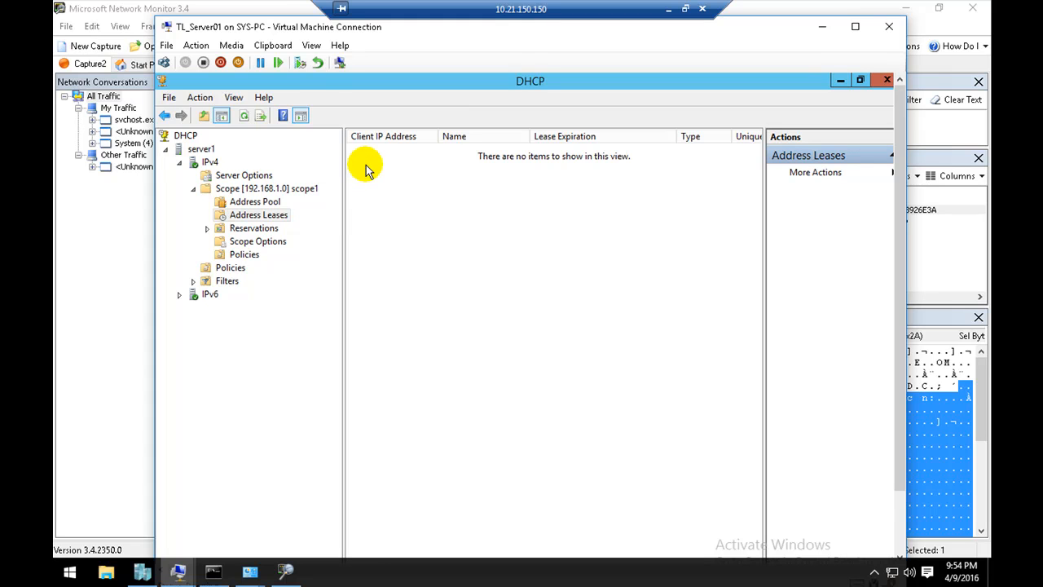
pyautogui.click(539, 580)
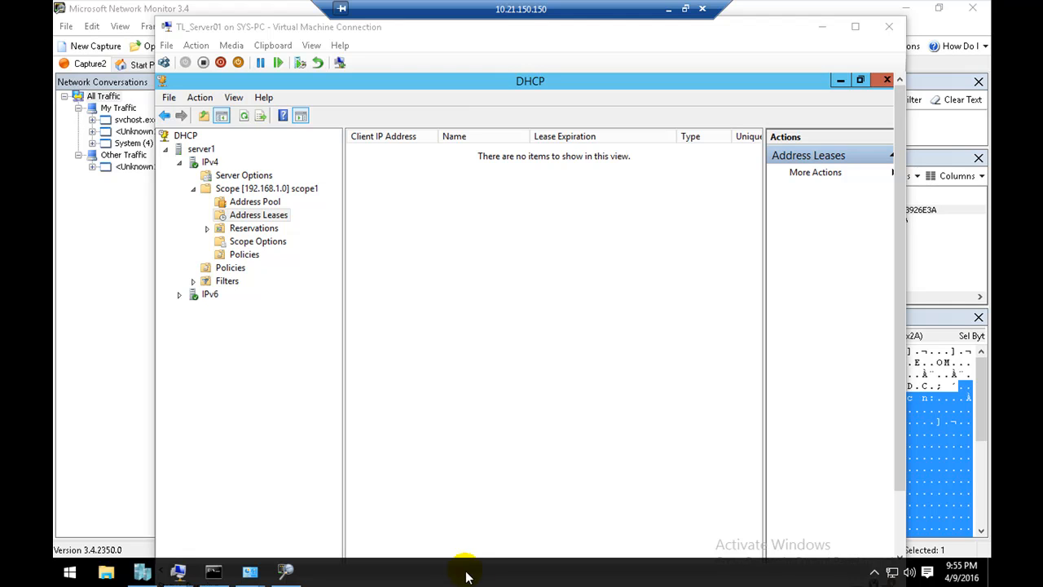
pyautogui.click(417, 230)
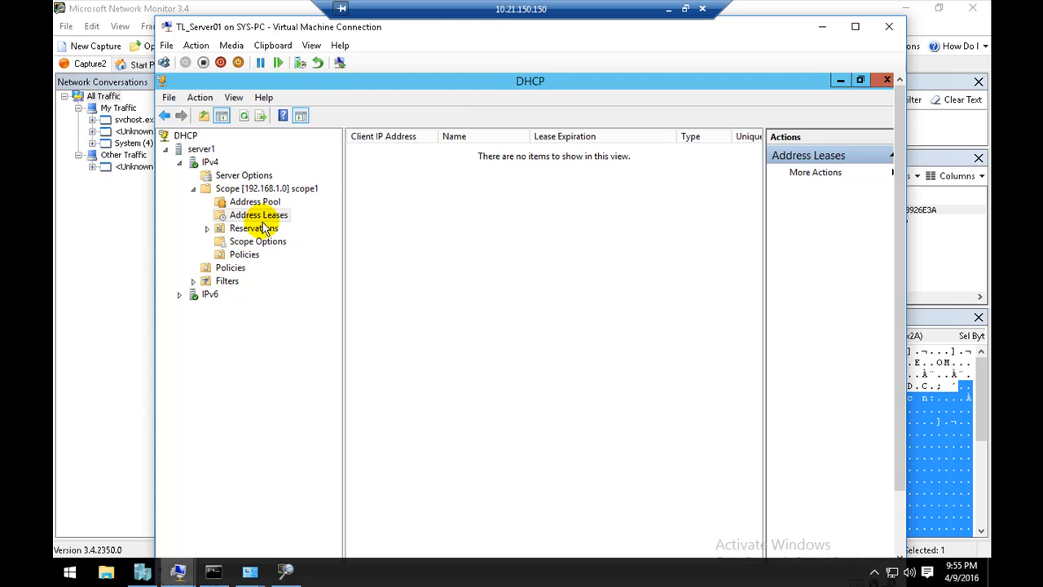
# Step: Run ipconfig /renew in the Command Prompt, and refresh the address leases of scope1 in the DHCP console
pyautogui.click(211, 569)
pyautogui.click(323, 374)
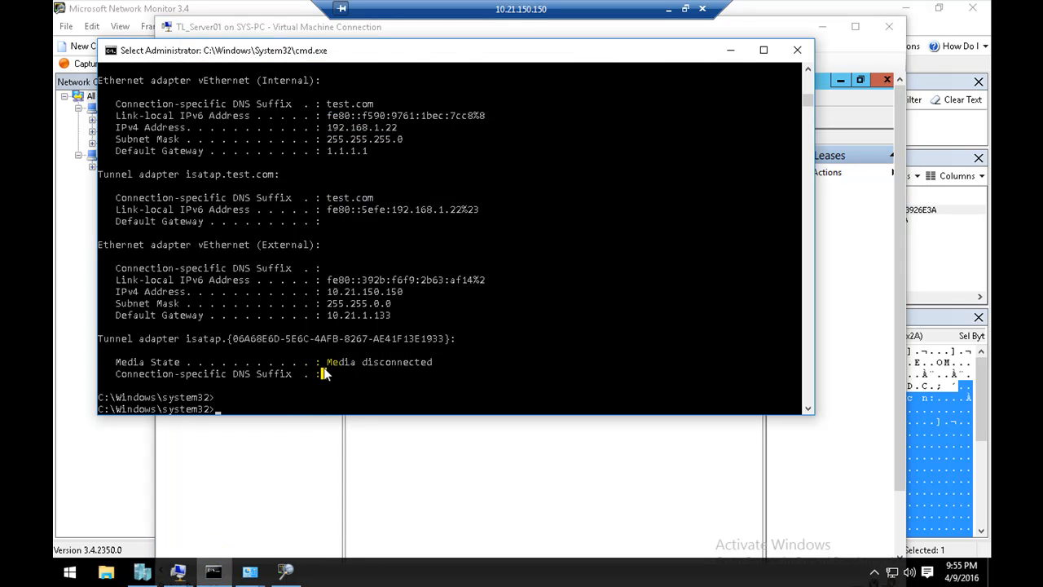
pyautogui.write('ipconfig /renew')
pyautogui.press('Return')
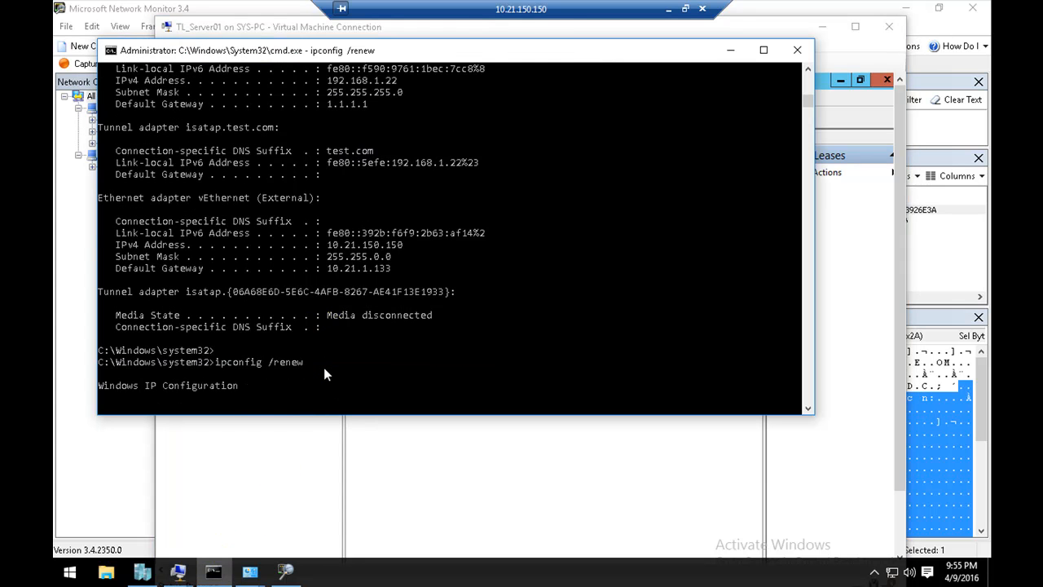
pyautogui.click(399, 437)
pyautogui.rightClick(417, 261)
pyautogui.click(427, 267)
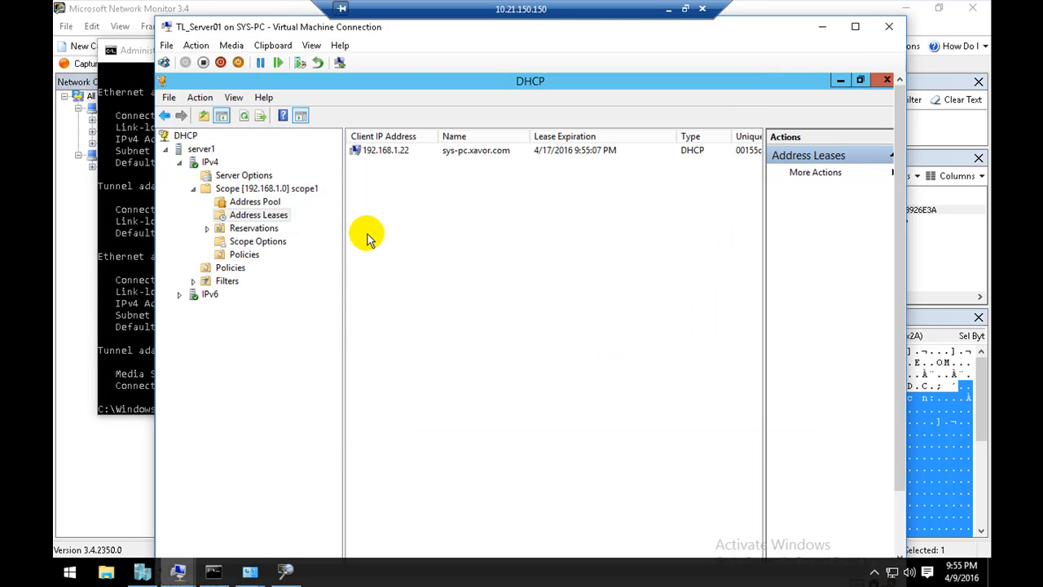
pyautogui.click(266, 231)
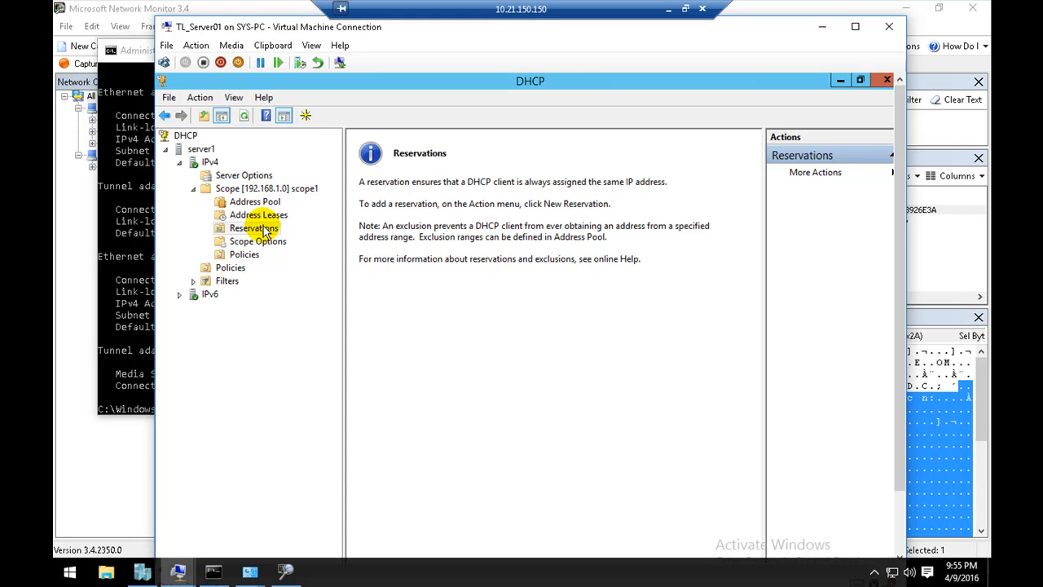
pyautogui.rightClick(265, 231)
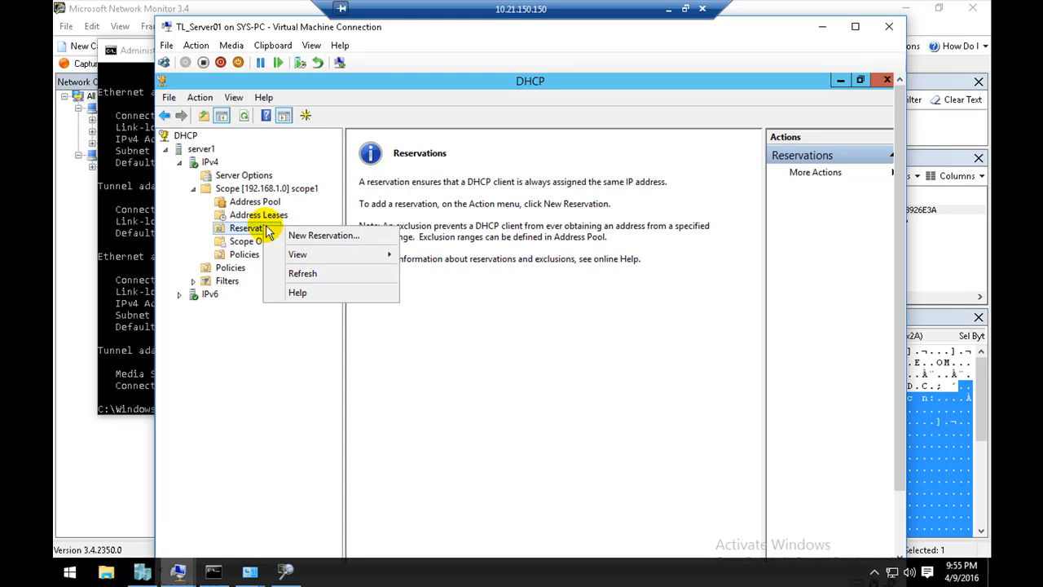
pyautogui.click(281, 233)
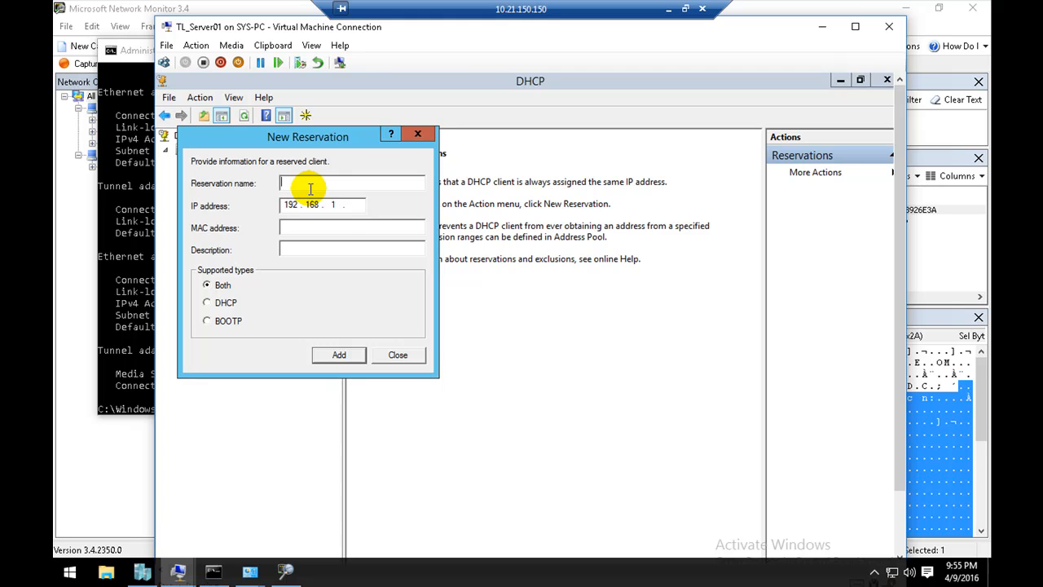
pyautogui.click(352, 204)
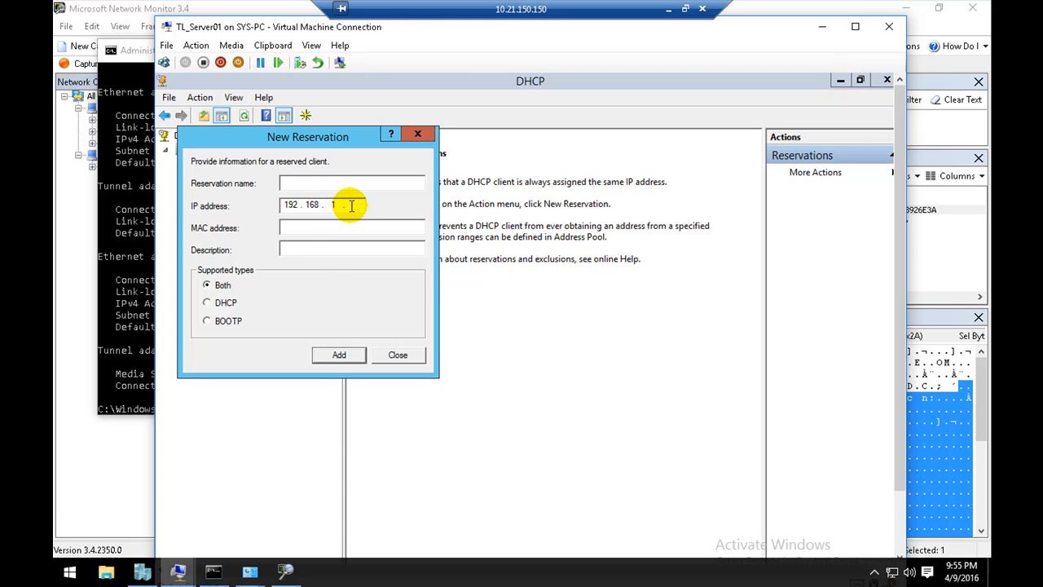
pyautogui.click(300, 227)
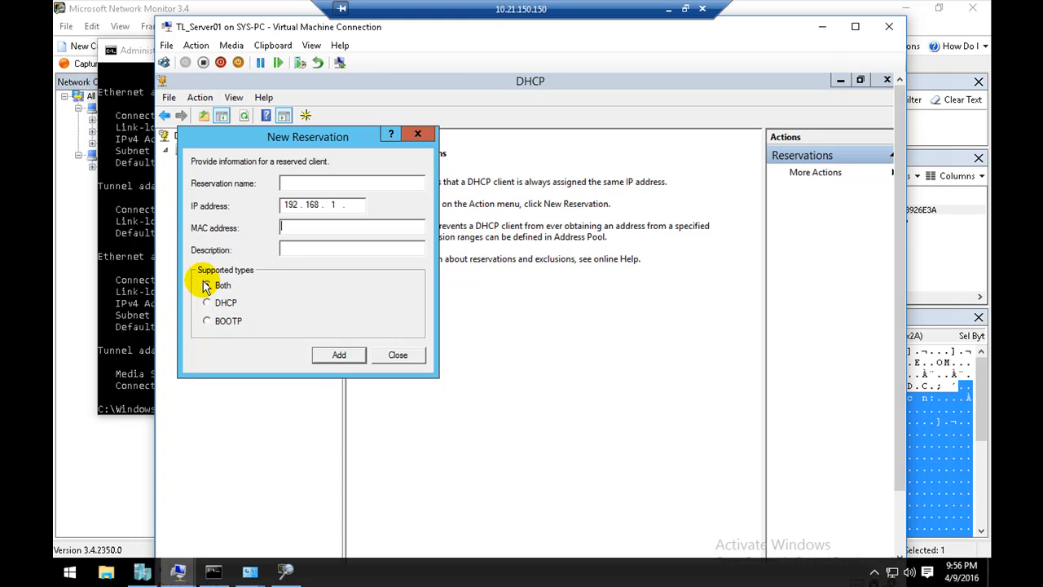
pyautogui.click(233, 323)
pyautogui.click(225, 288)
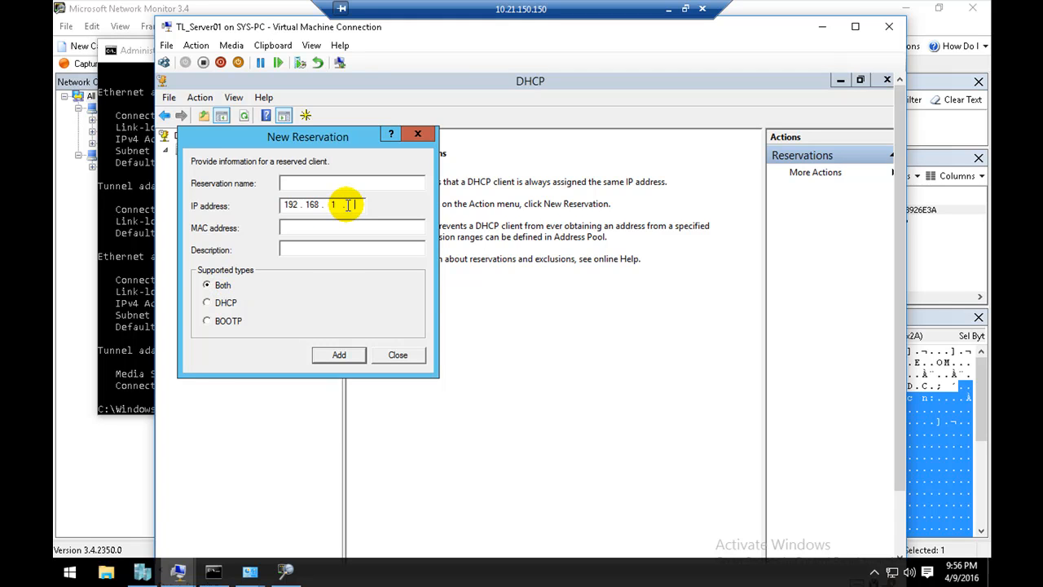
pyautogui.write('12')
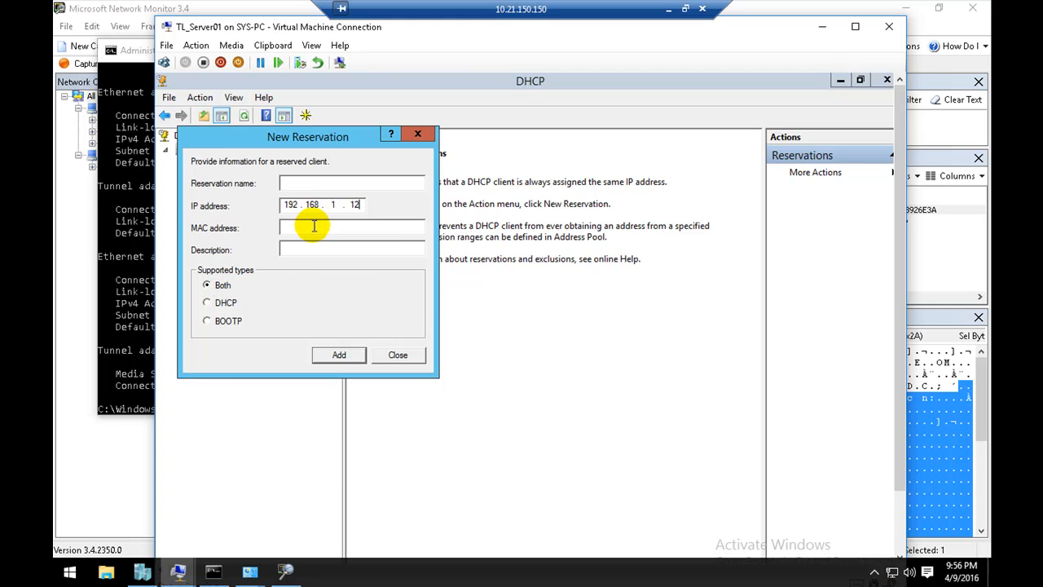
pyautogui.click(409, 353)
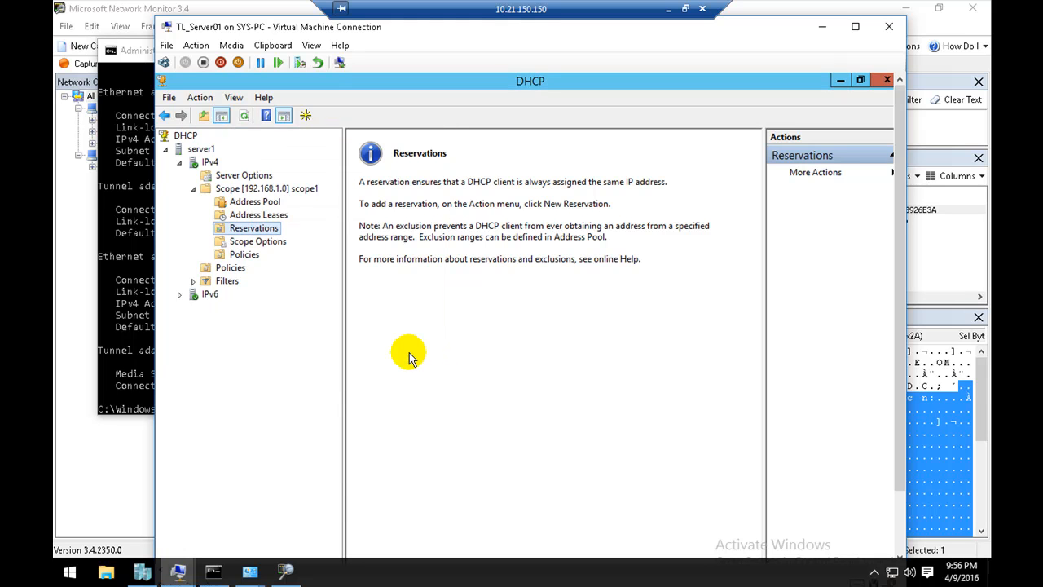
pyautogui.rightClick(250, 234)
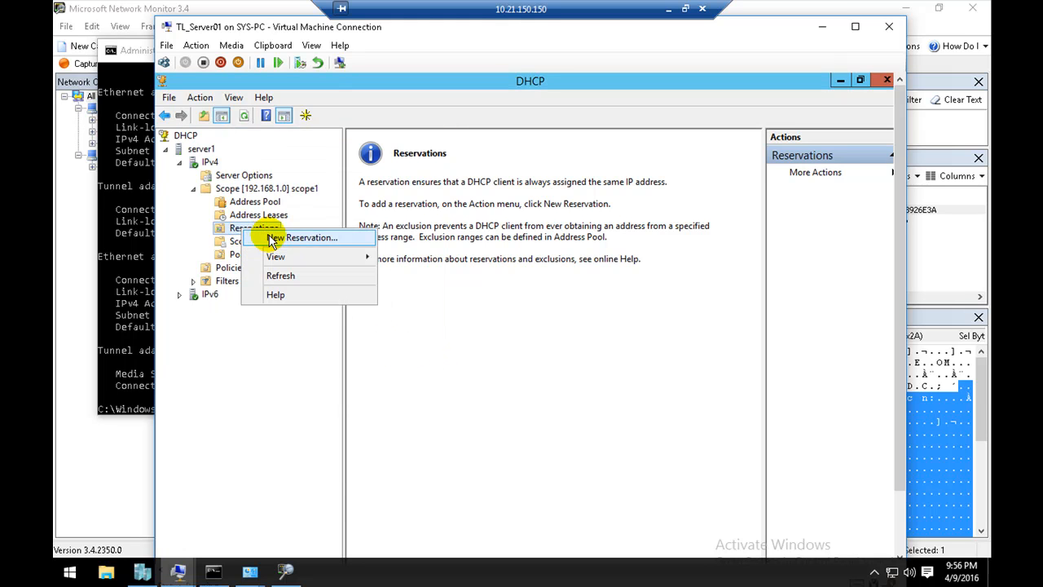
pyautogui.click(282, 234)
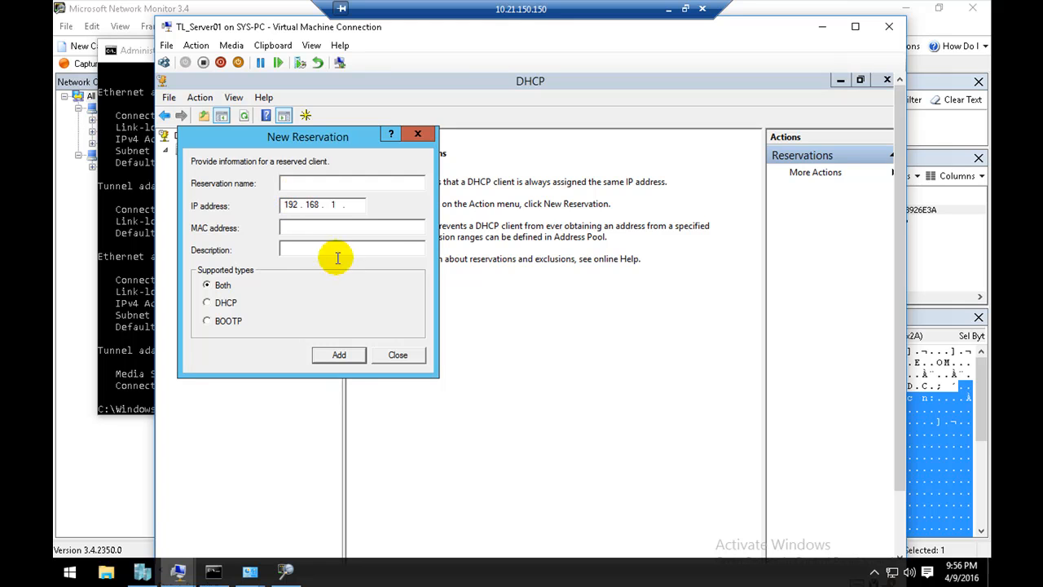
pyautogui.click(398, 354)
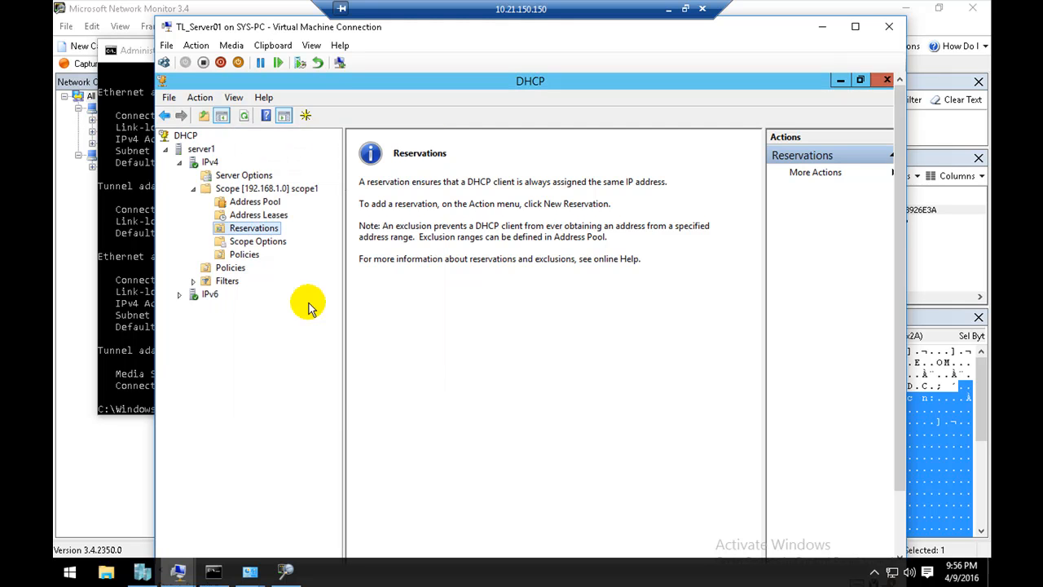
# Step: Convert the 192.168.1.22 client lease in scope1's address leases to a reservation
pyautogui.click(273, 215)
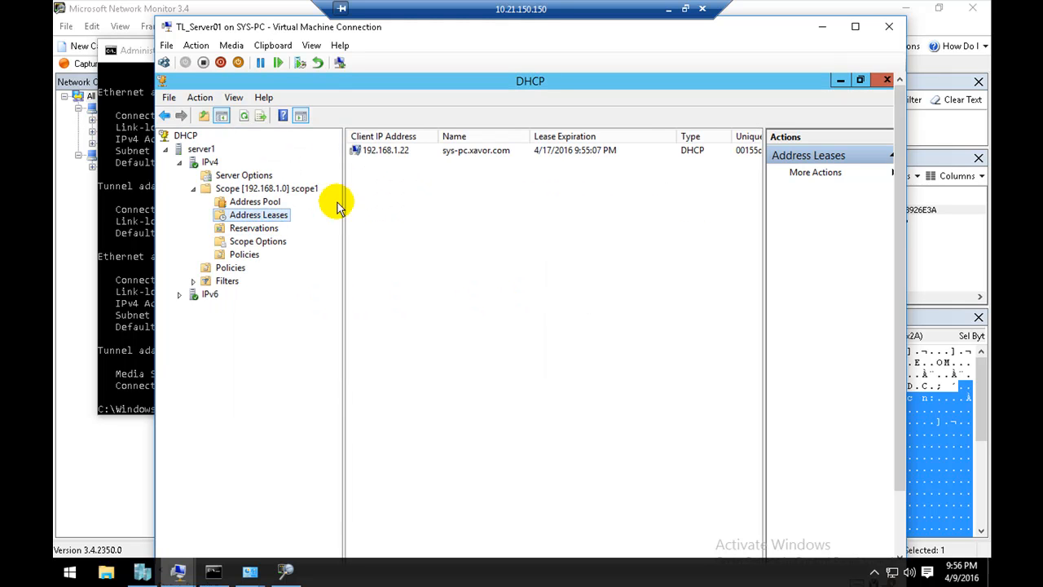
pyautogui.click(375, 153)
pyautogui.click(432, 173)
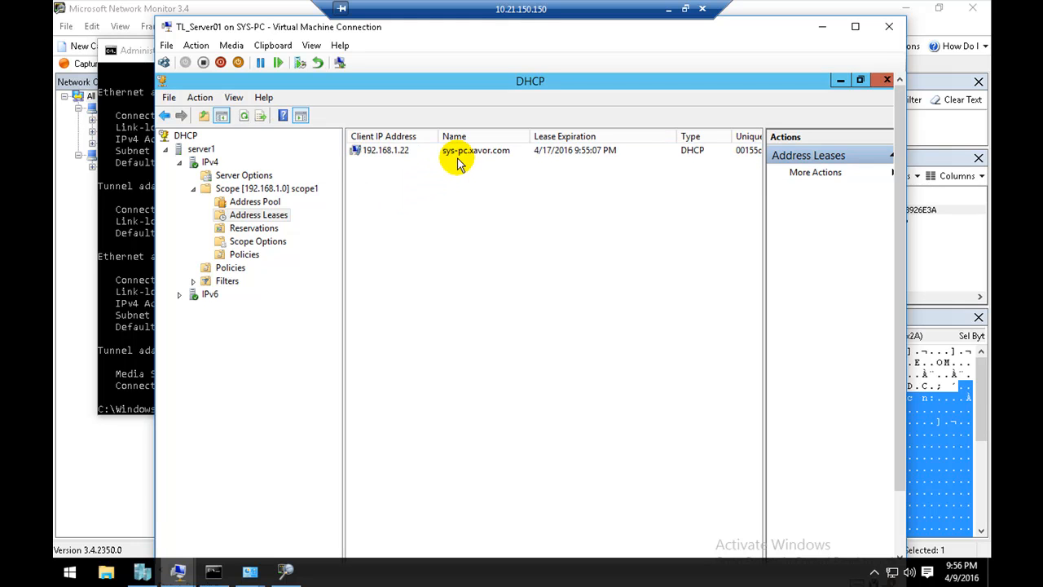
pyautogui.click(417, 157)
pyautogui.rightClick(415, 154)
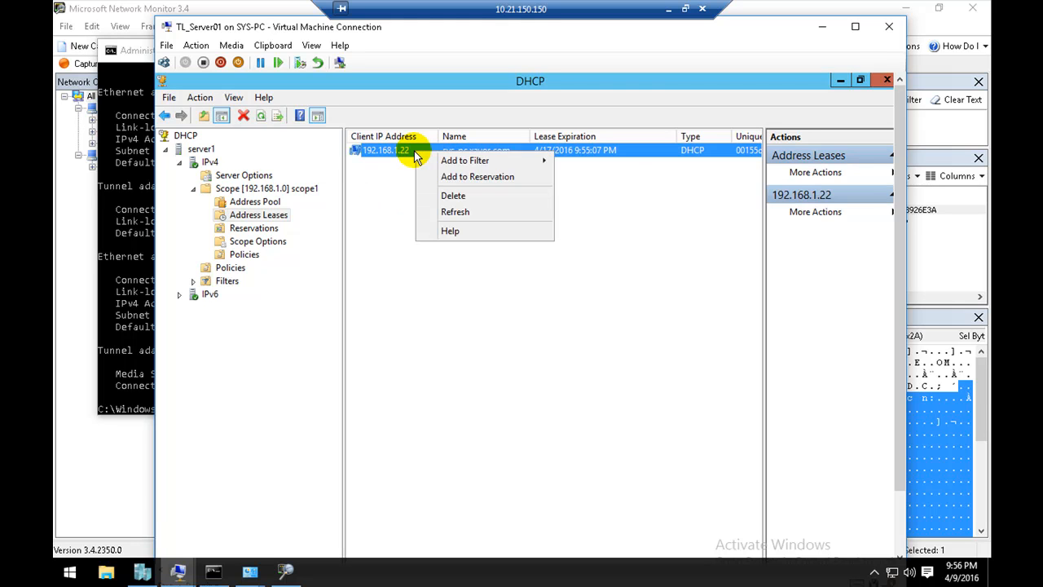
pyautogui.click(471, 178)
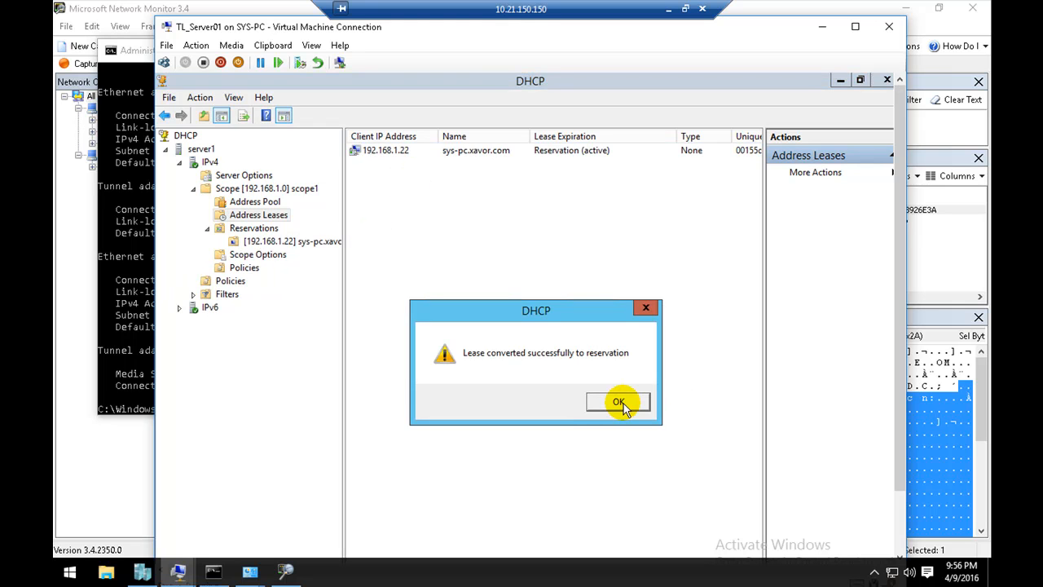
# Step: Compare the new client entry in scope1's Reservations with the vEthernet (Internal) address in the Command Prompt's ipconfig output
pyautogui.click(619, 402)
pyautogui.click(256, 233)
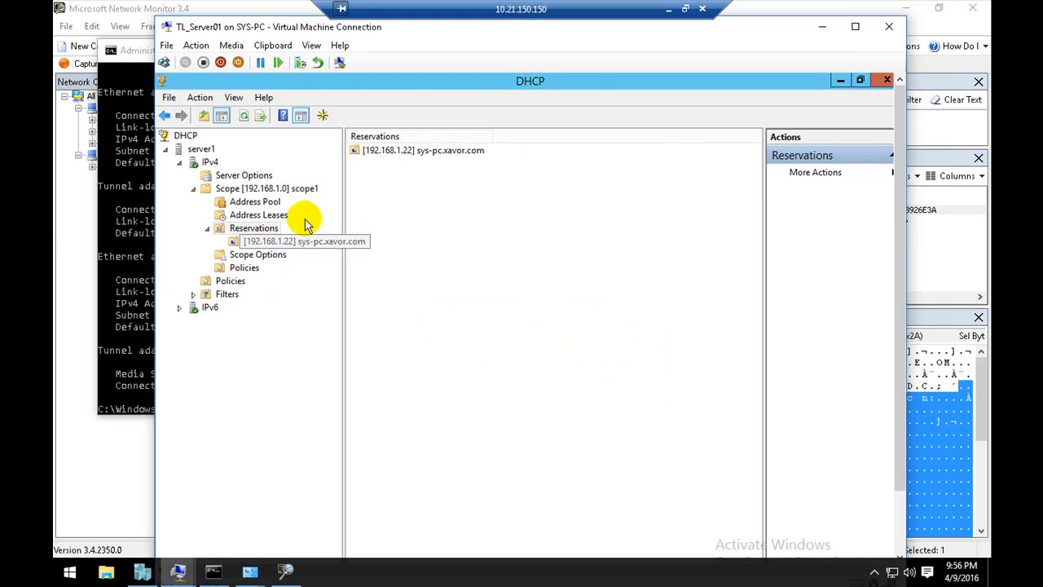
pyautogui.click(376, 157)
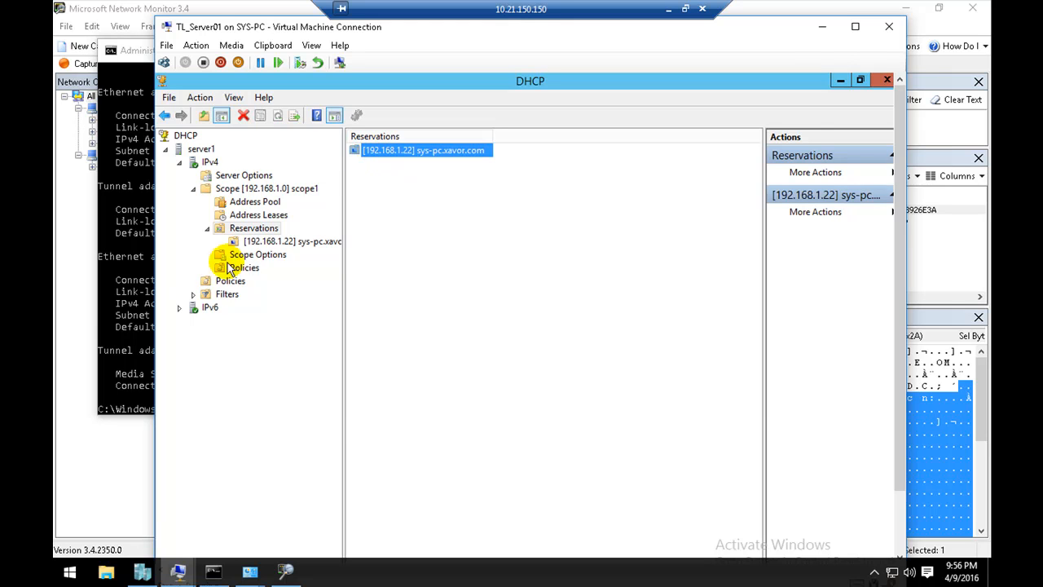
pyautogui.click(122, 281)
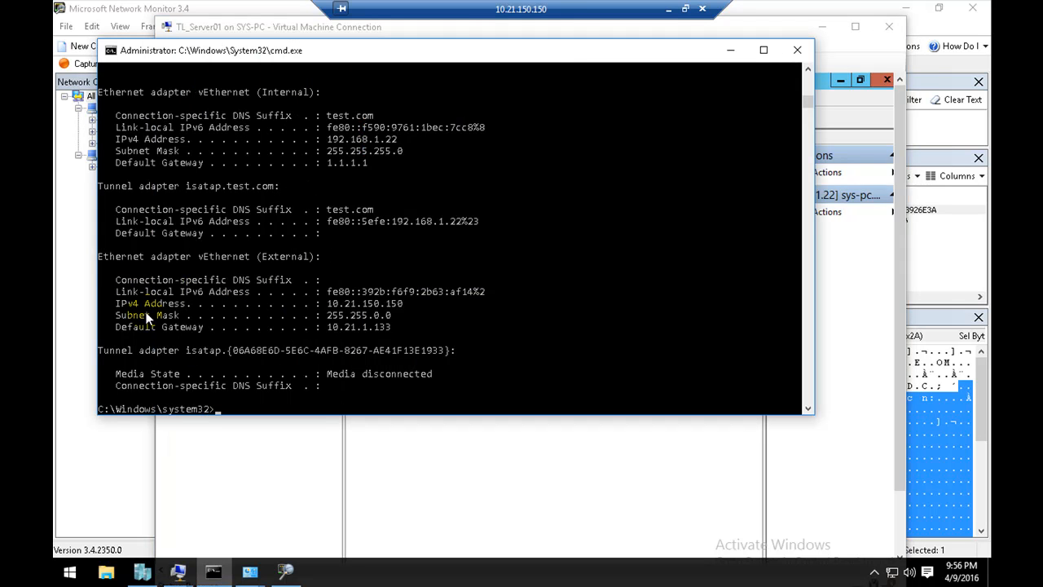
pyautogui.click(442, 454)
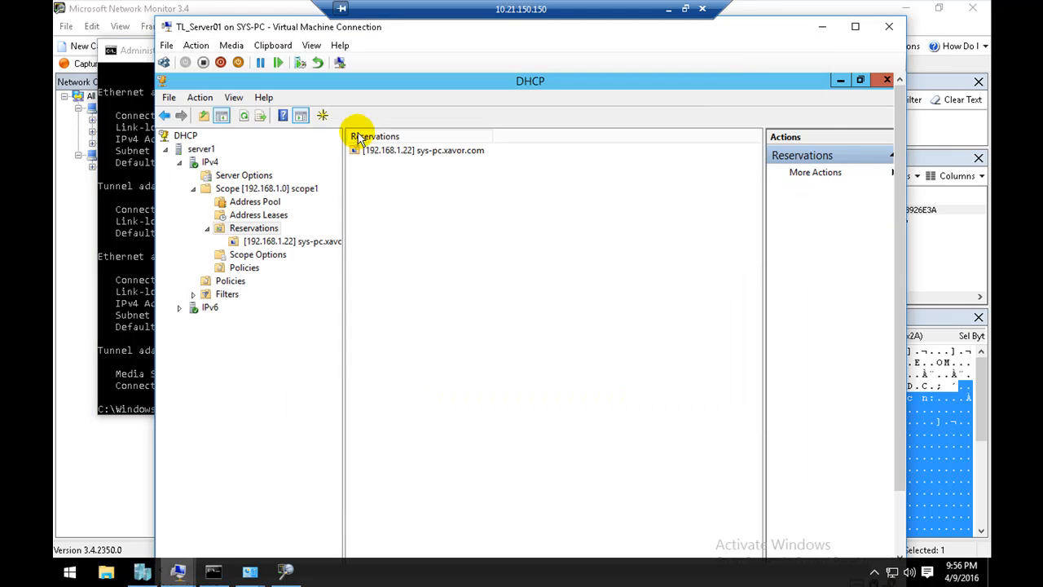
pyautogui.click(360, 153)
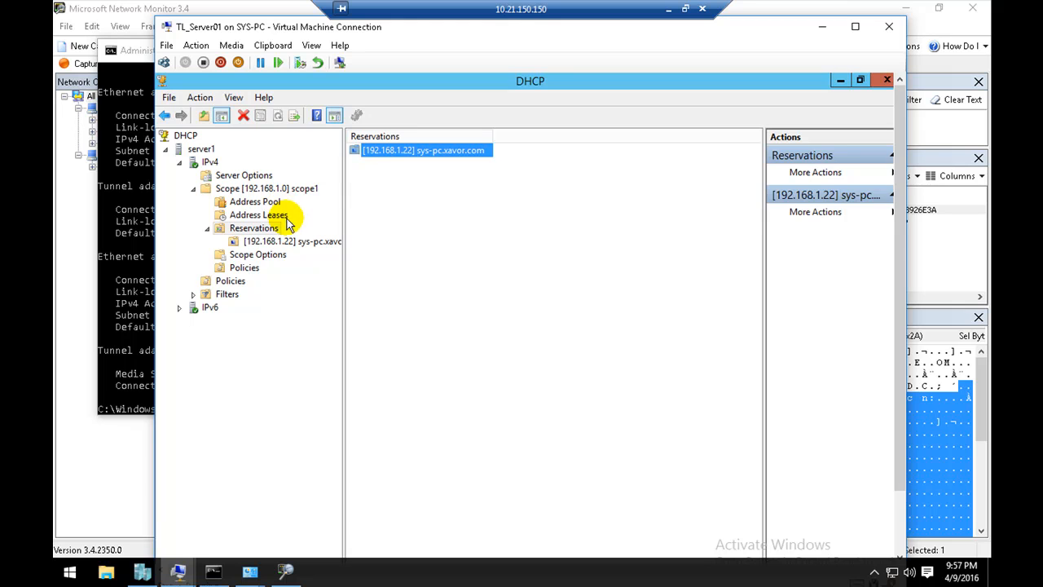
# Step: Inspect the reserved client's entry in scope1's address leases, including its available actions and its lease expiration
pyautogui.click(275, 216)
pyautogui.click(376, 155)
pyautogui.rightClick(377, 155)
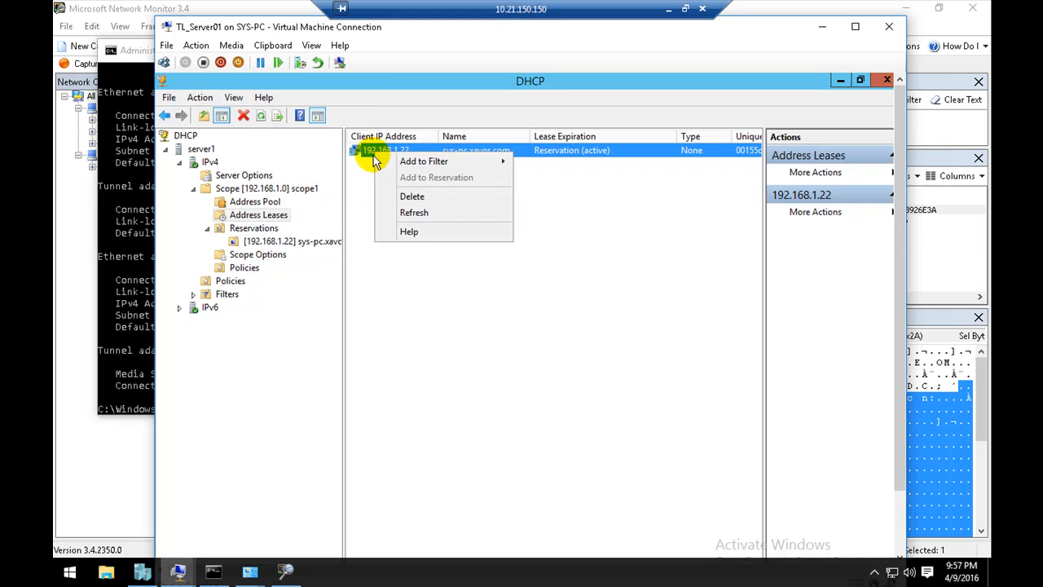
pyautogui.click(362, 184)
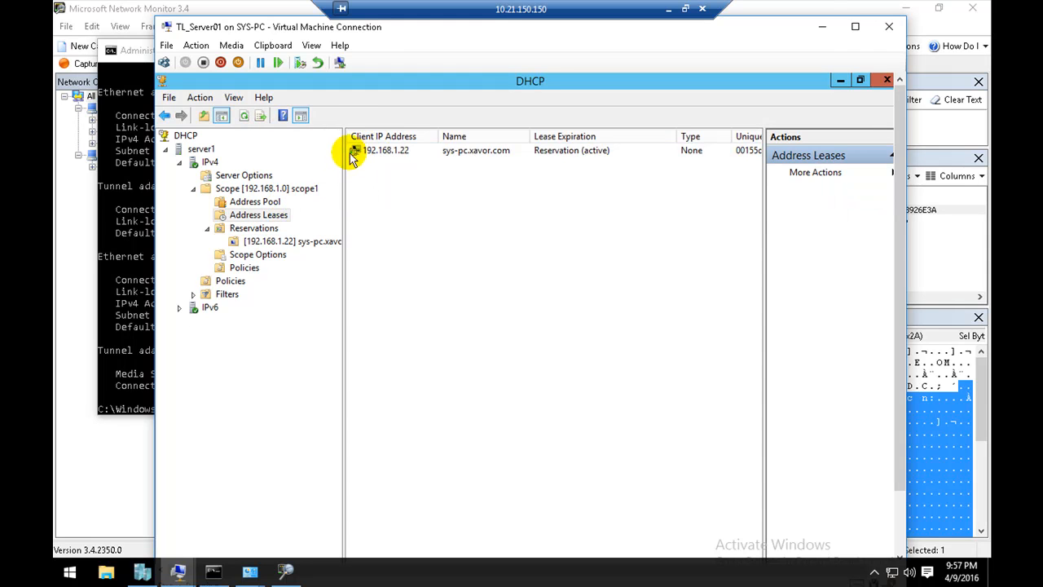
pyautogui.click(563, 157)
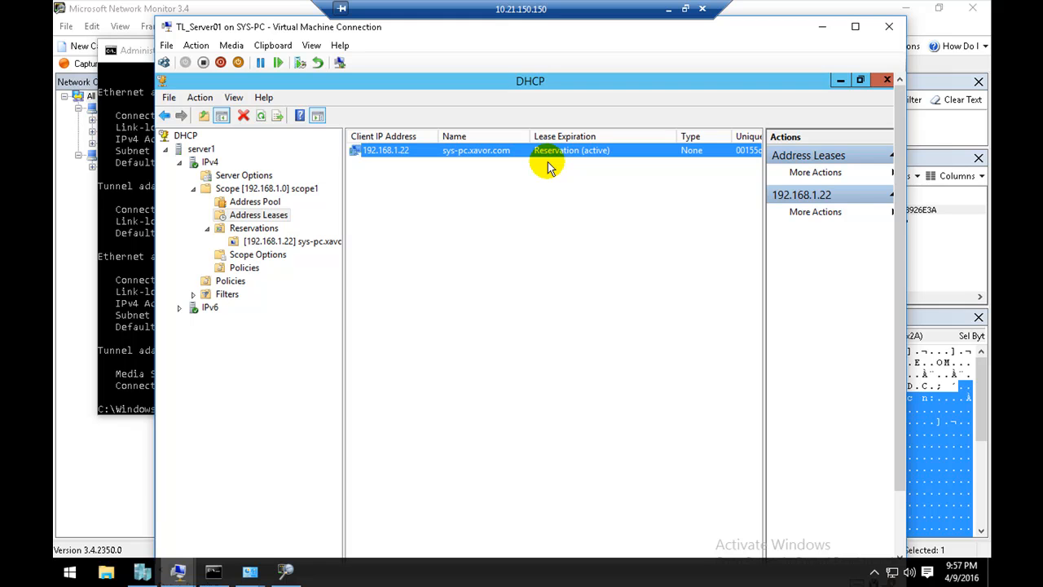
pyautogui.click(533, 176)
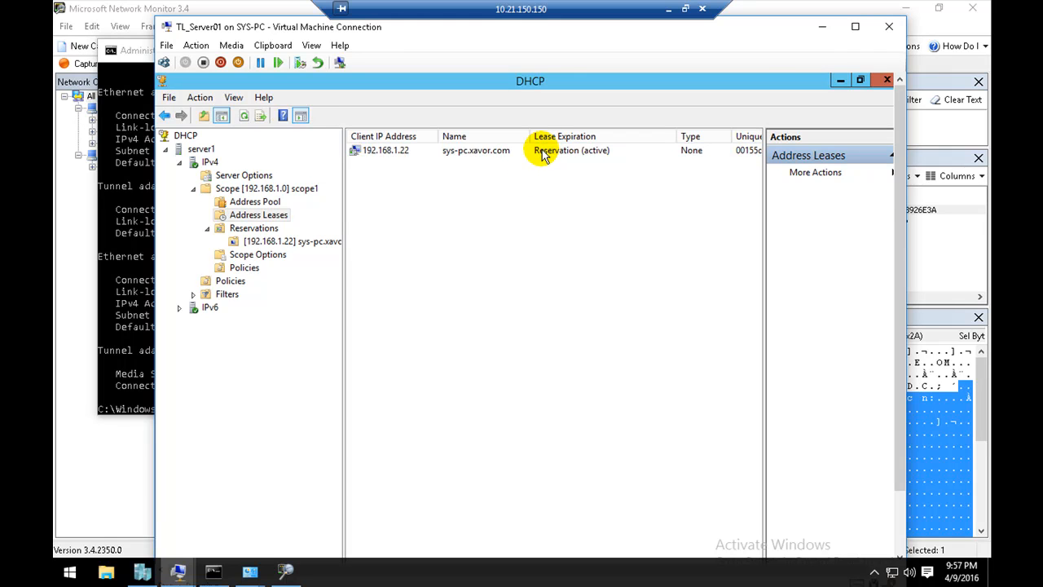
pyautogui.click(544, 156)
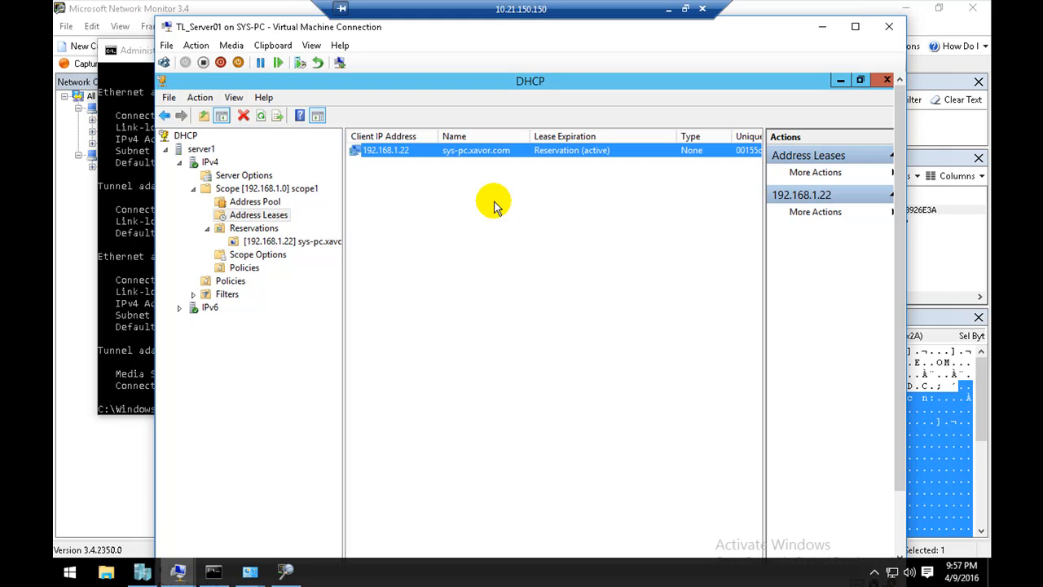
# Step: View the DHCP options assigned to the reserved client, and return to scope1's Reservations list
pyautogui.click(253, 230)
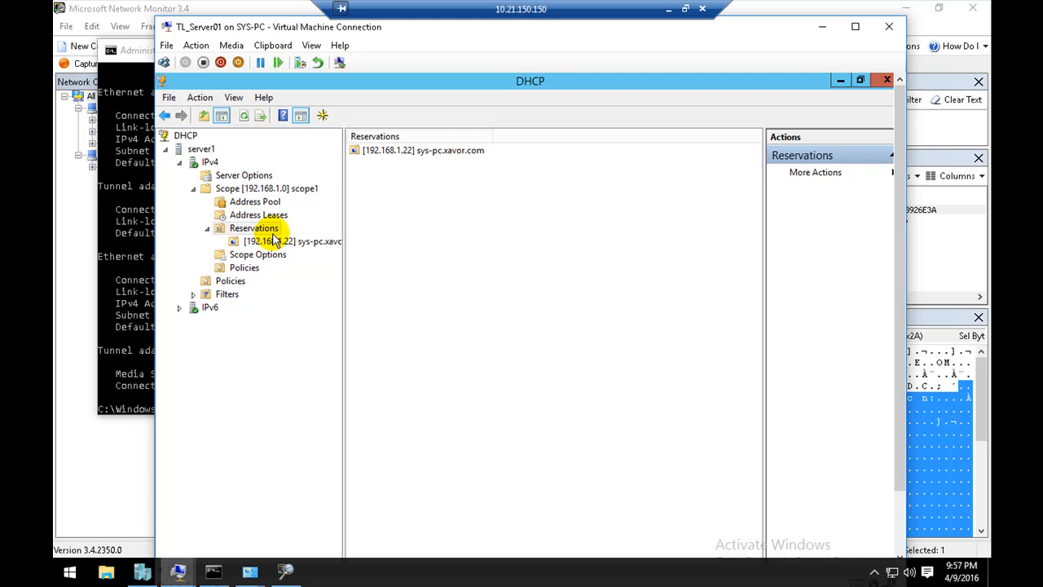
pyautogui.click(275, 242)
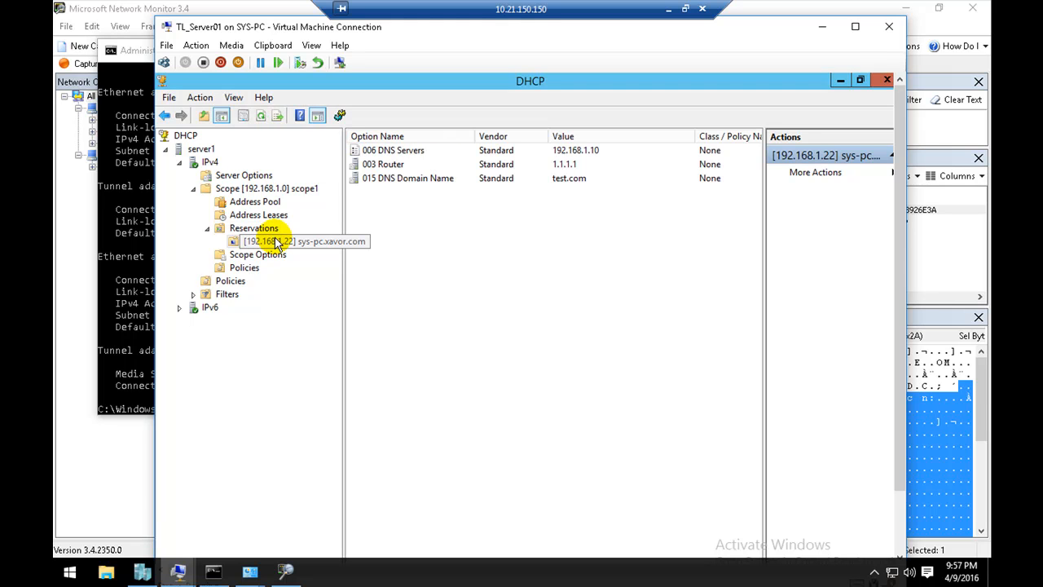
pyautogui.click(274, 234)
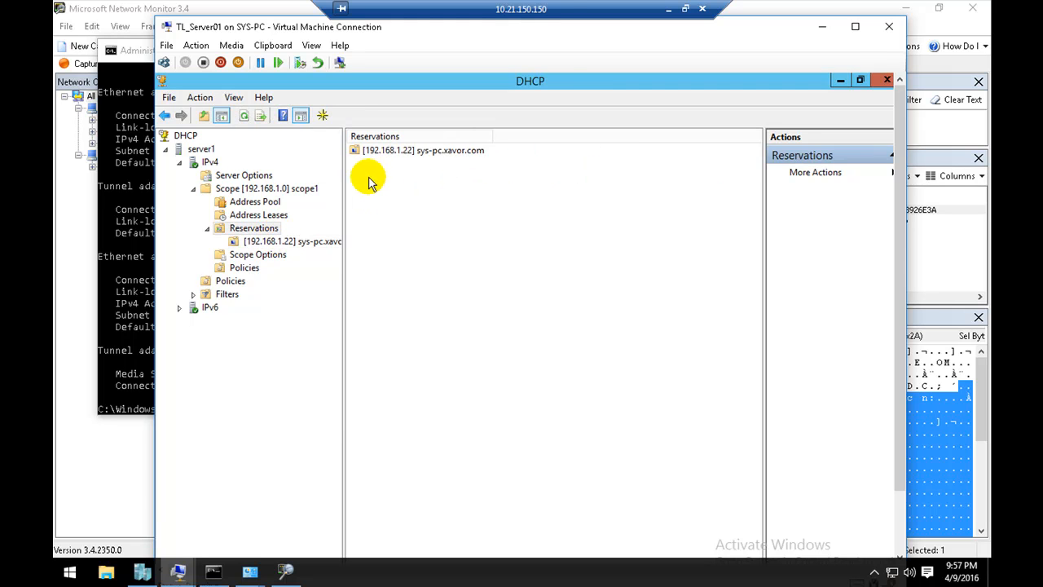
pyautogui.click(373, 152)
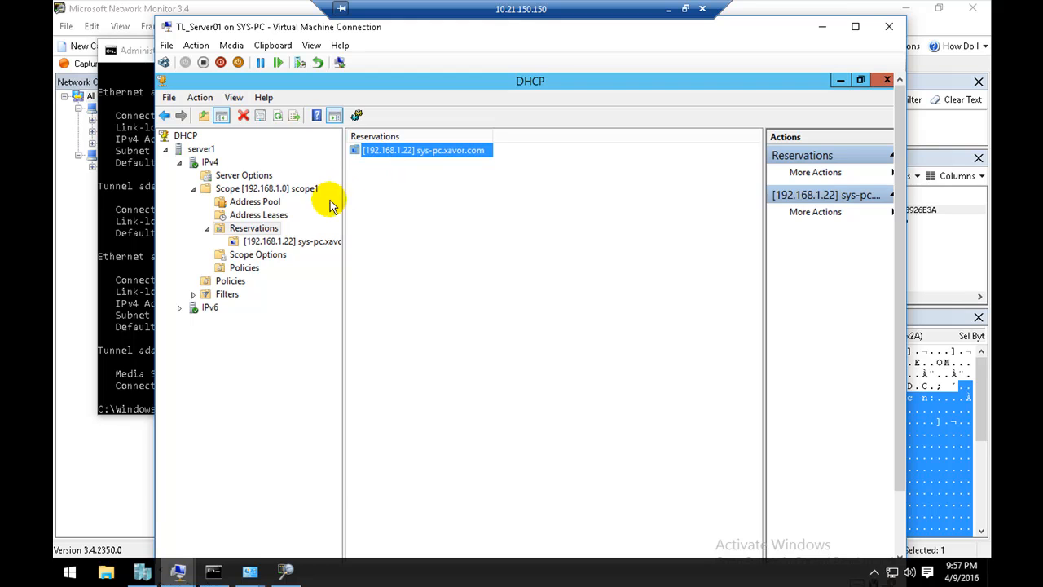
# Step: Examine the distribution range in scope1's address pool and the actions offered for the pool
pyautogui.click(260, 201)
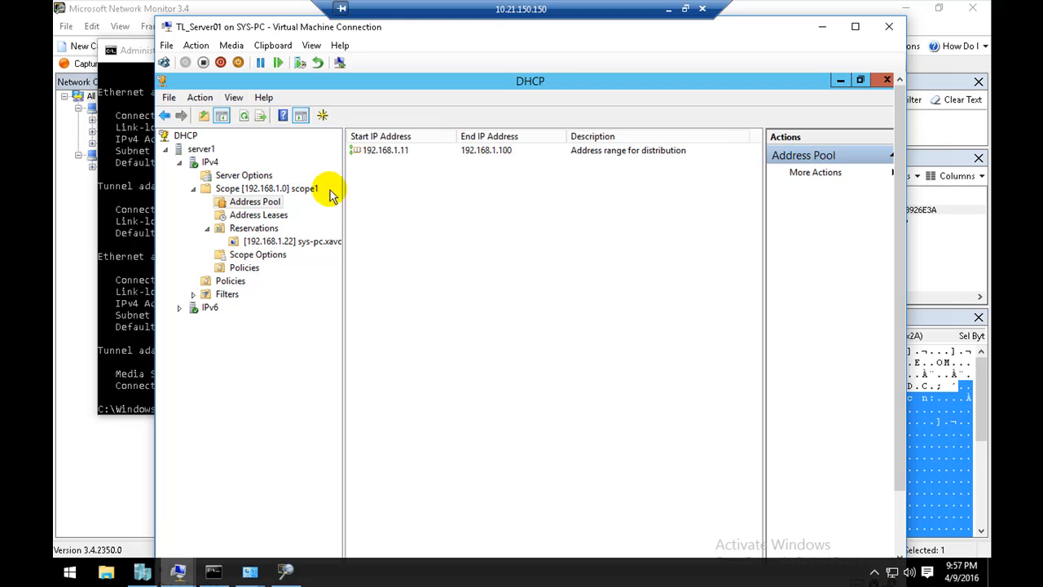
pyautogui.click(255, 191)
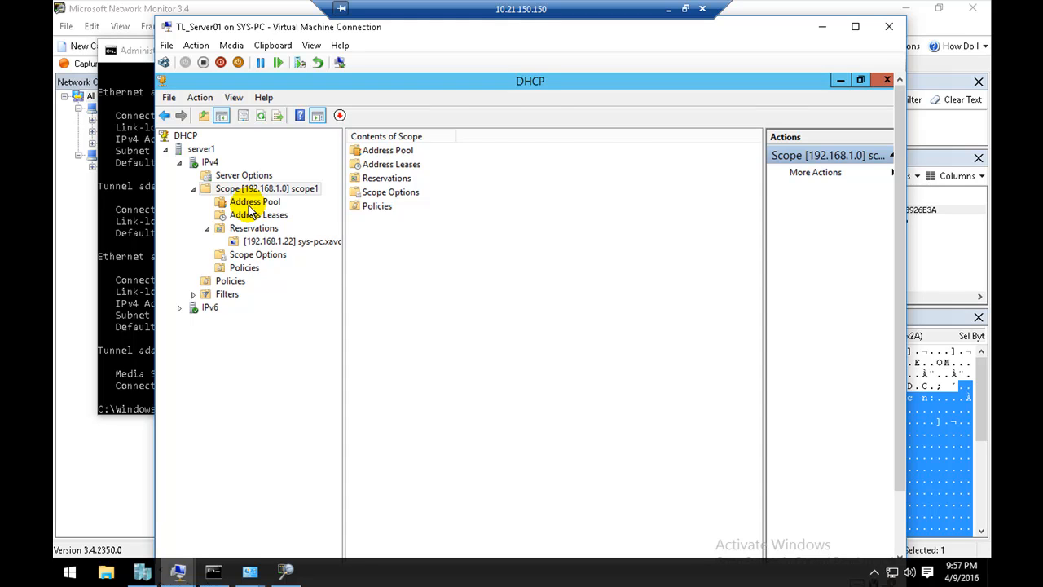
pyautogui.click(249, 205)
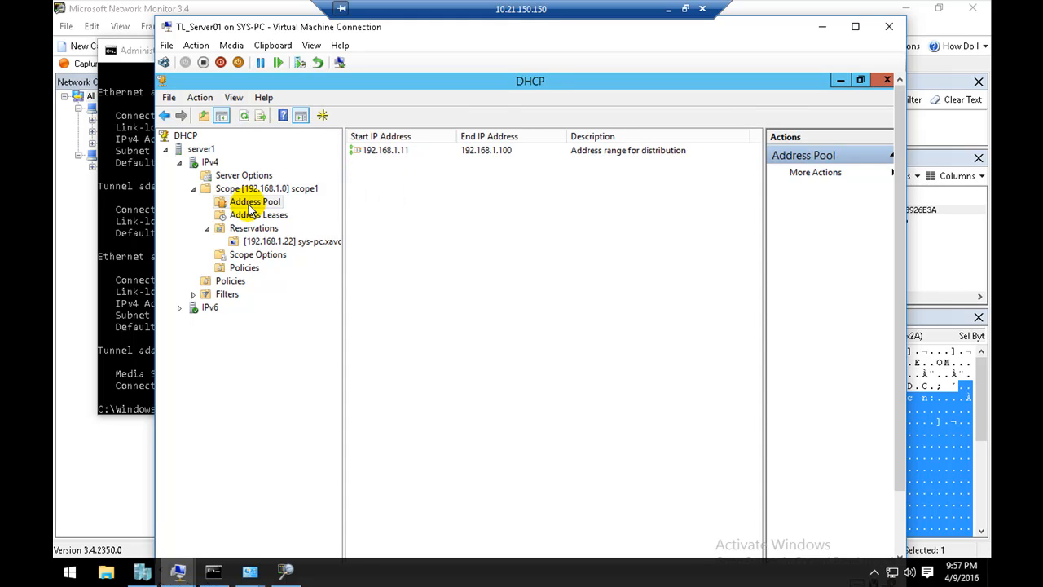
pyautogui.rightClick(444, 208)
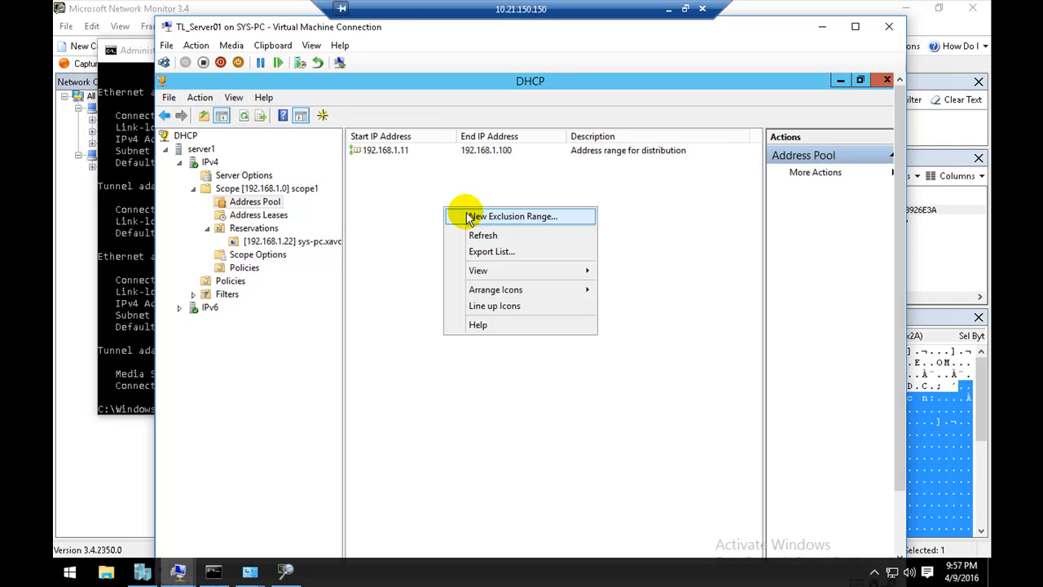
pyautogui.click(368, 214)
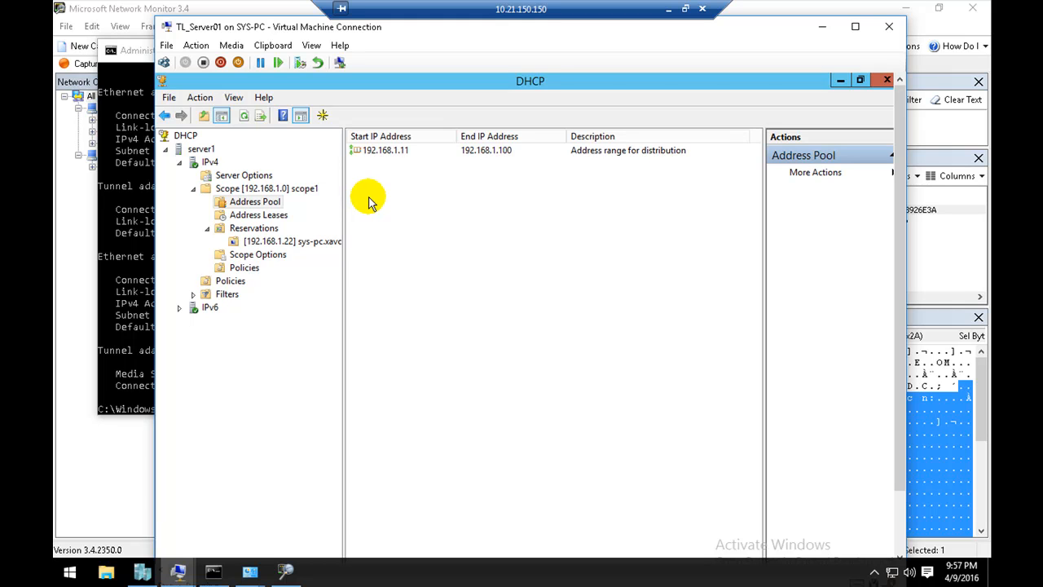
pyautogui.click(408, 152)
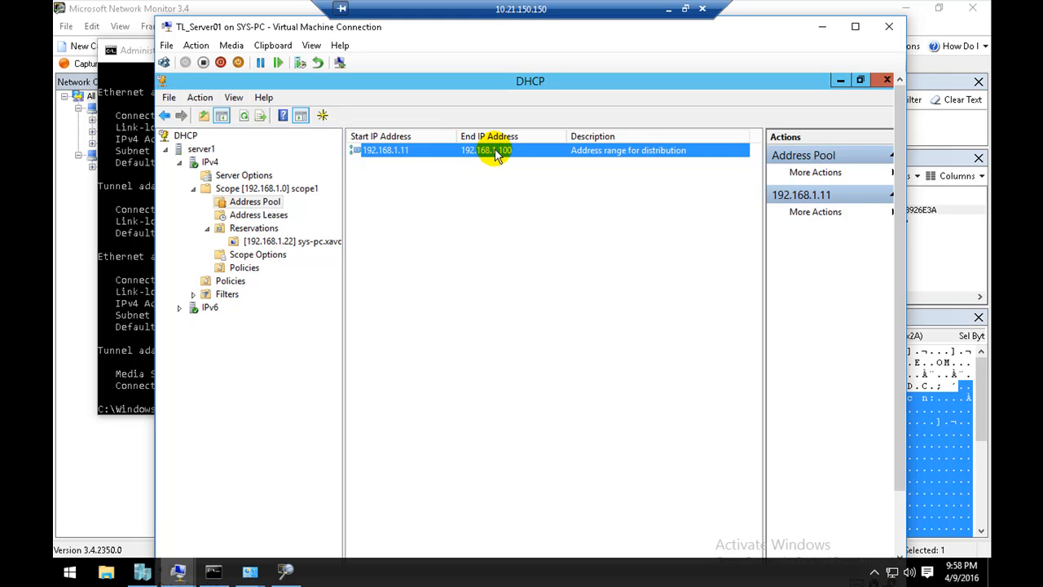
# Step: Add an exclusion range to scope1's address pool with both start and end IP address 192.168.1.99
pyautogui.rightClick(452, 179)
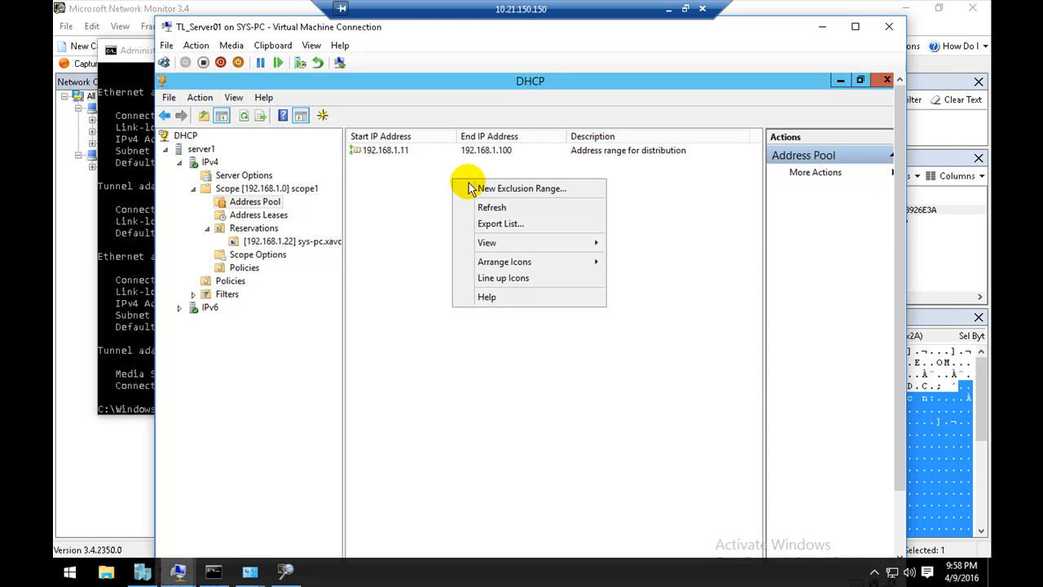
pyautogui.click(471, 188)
pyautogui.write('192.168.199192.168.1.99')
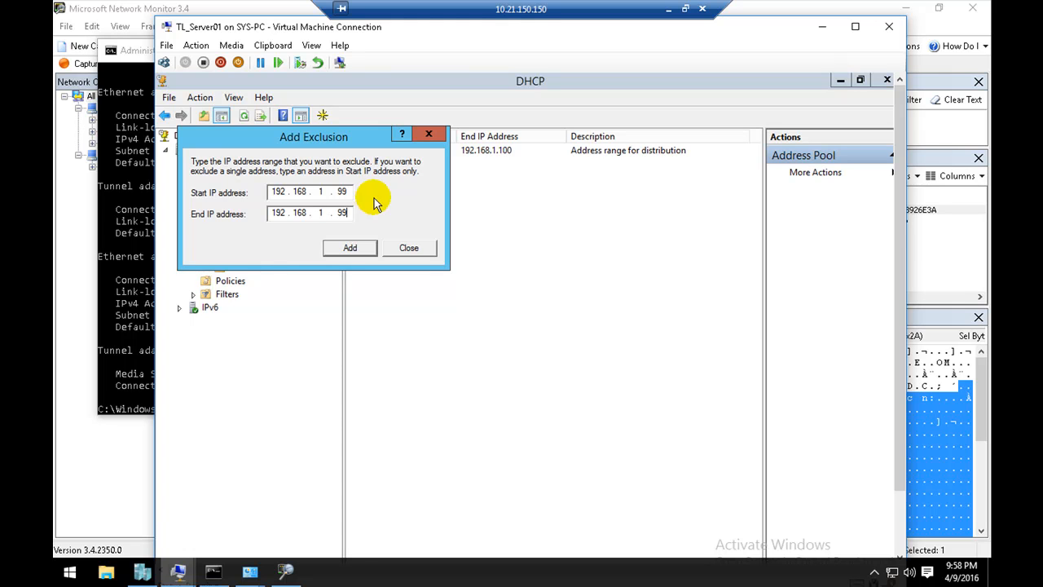
pyautogui.click(349, 247)
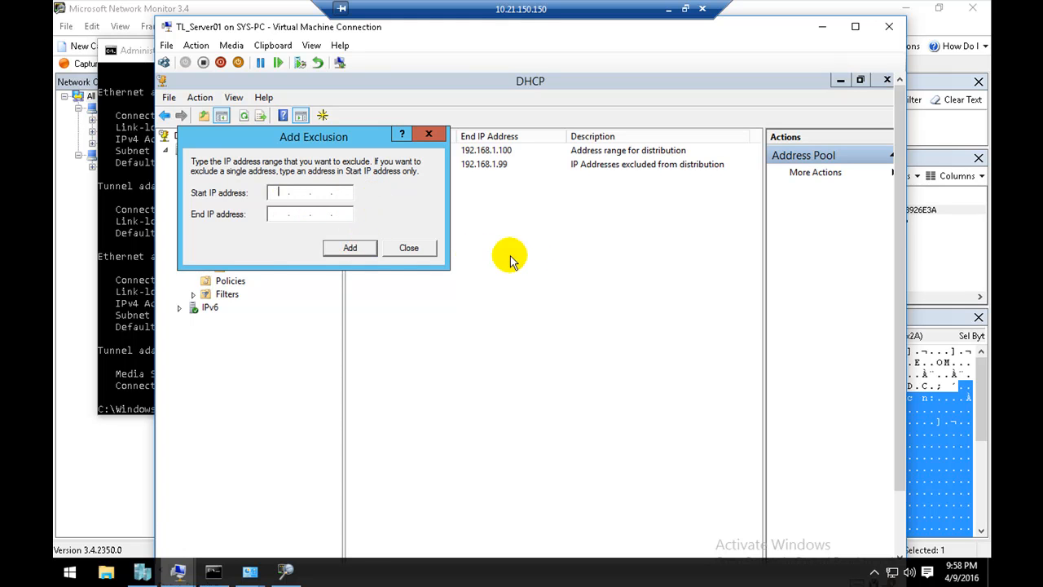
pyautogui.click(408, 248)
# Step: Review the address pool's distribution and exclusion entries, and look through scope1's leases, reservations, policies and scope options
pyautogui.click(433, 152)
pyautogui.click(433, 164)
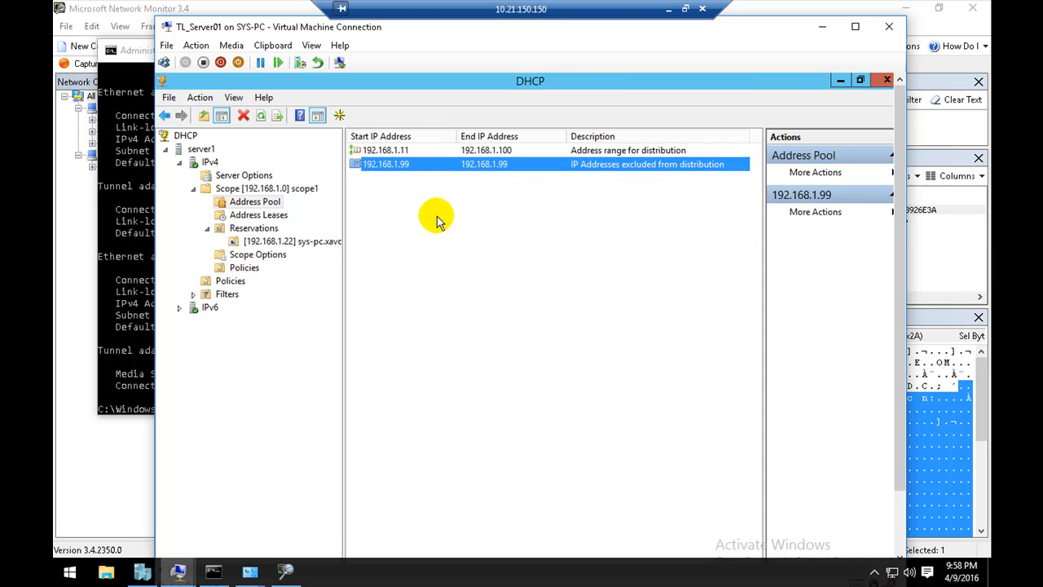
pyautogui.click(276, 219)
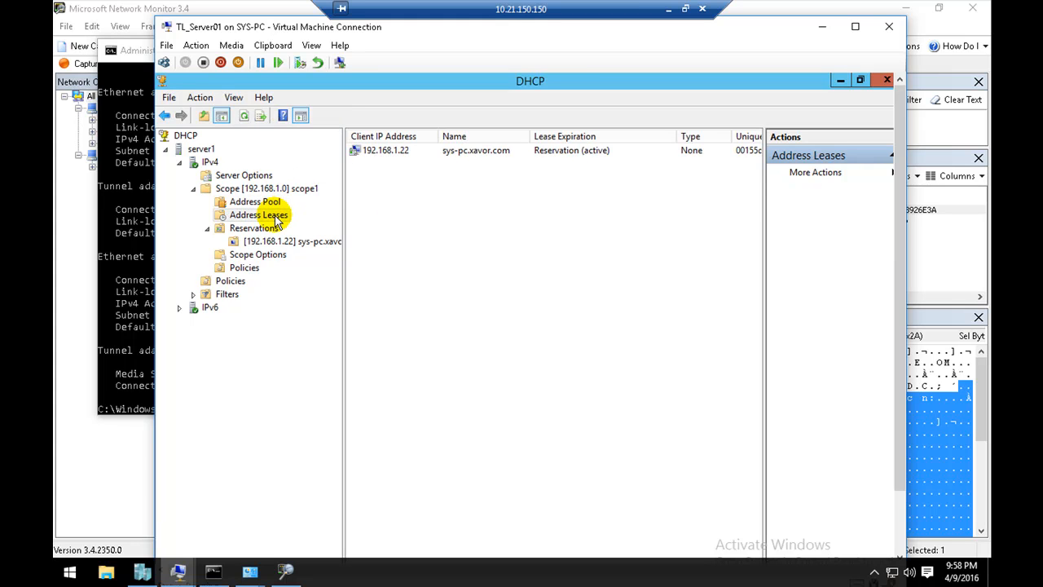
pyautogui.click(254, 229)
pyautogui.click(269, 255)
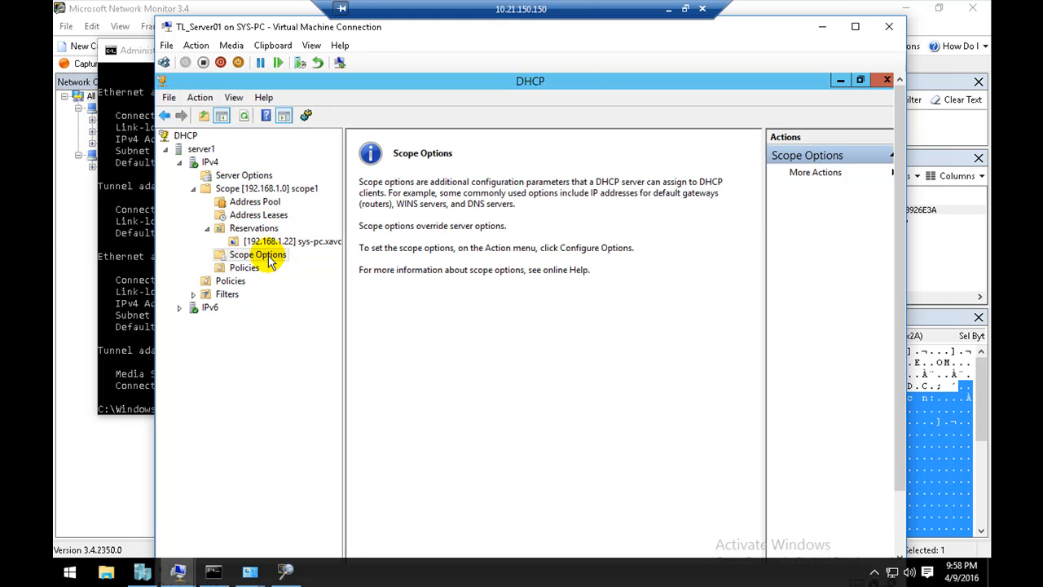
pyautogui.click(249, 269)
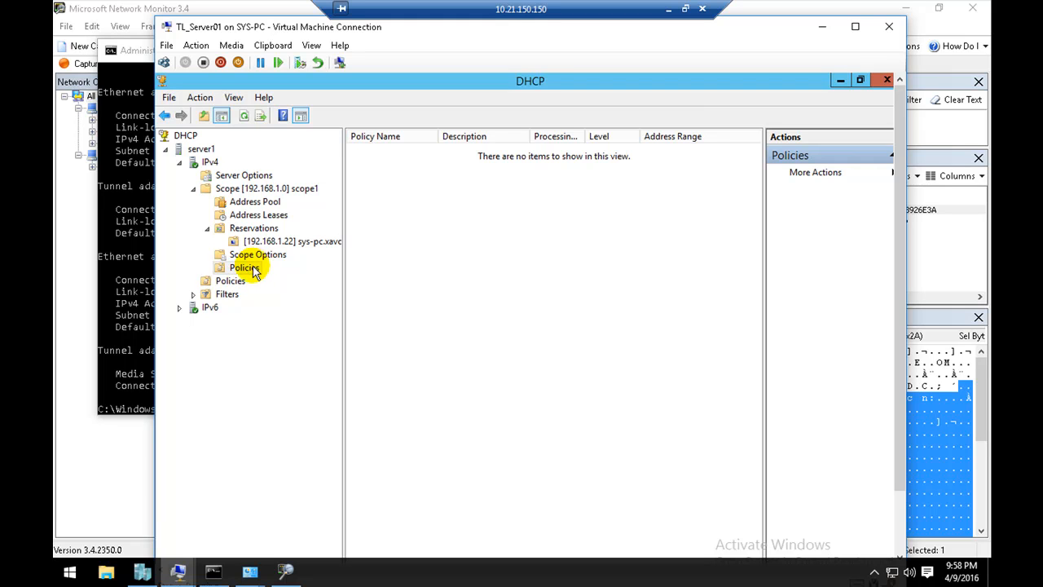
pyautogui.click(259, 256)
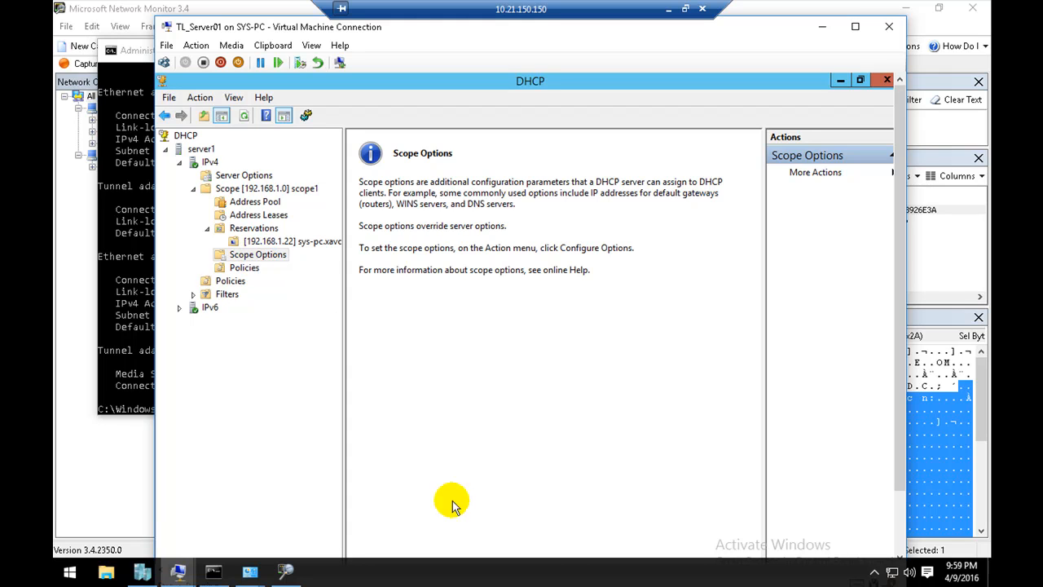
# Step: Minimize the remote session, switch to Paint, and sketch a long horizontal network line with a small computer above it
pyautogui.click(563, 580)
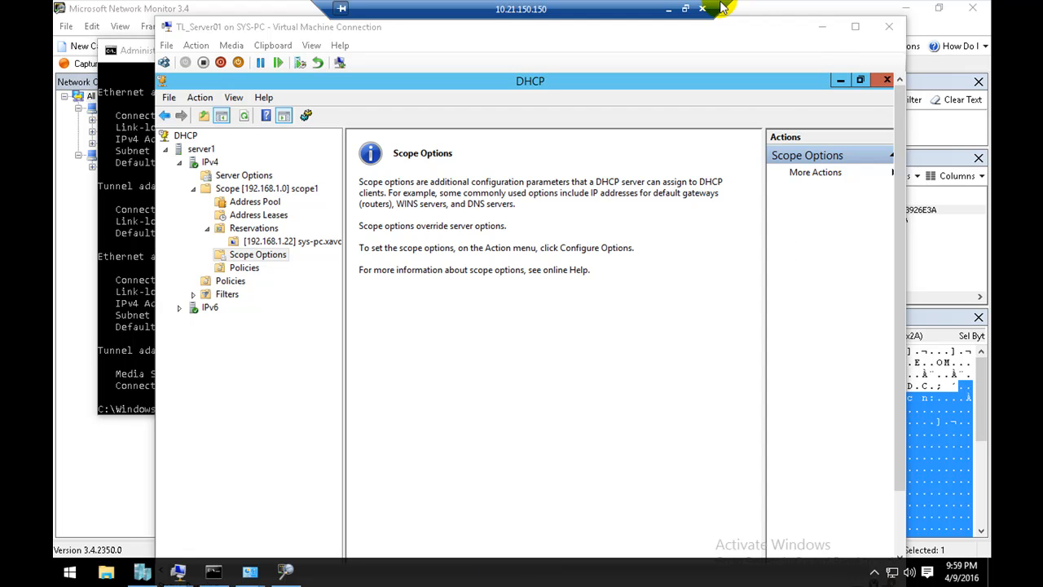
pyautogui.click(668, 9)
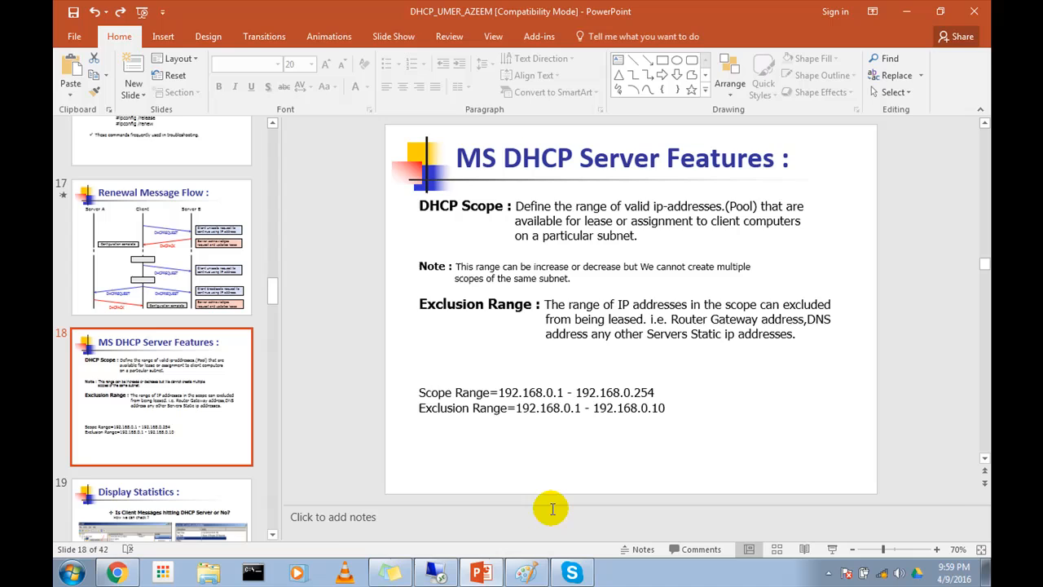
pyautogui.click(517, 567)
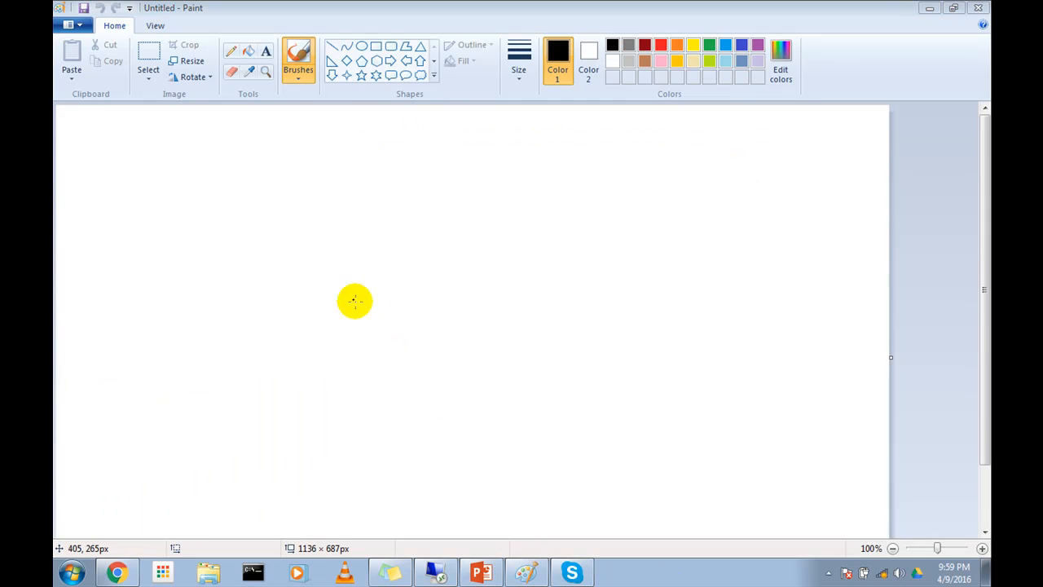
pyautogui.moveTo(342, 297); pyautogui.dragTo(760, 289)
pyautogui.moveTo(402, 207)
pyautogui.mouseDown()
pyautogui.moveTo(449, 219)
pyautogui.moveTo(419, 233)
pyautogui.moveTo(448, 273)
pyautogui.mouseUp()
pyautogui.moveTo(465, 179)
pyautogui.mouseDown()
pyautogui.moveTo(463, 193)
pyautogui.moveTo(482, 193)
pyautogui.mouseUp()
pyautogui.click(388, 157)
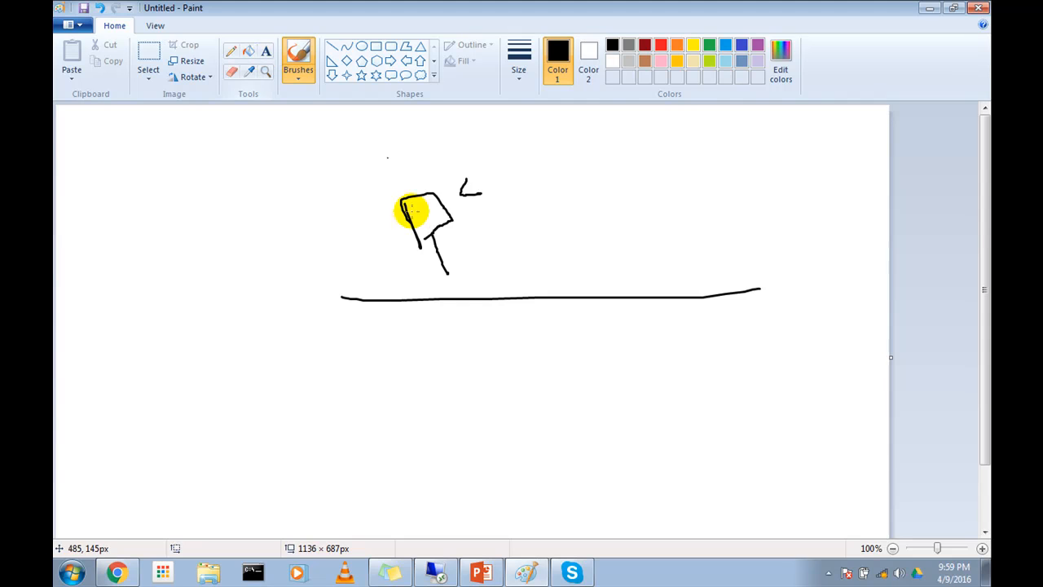
pyautogui.click(389, 161)
# Step: Add the text label 12.168.1.99 just above the sketched computer
pyautogui.click(266, 52)
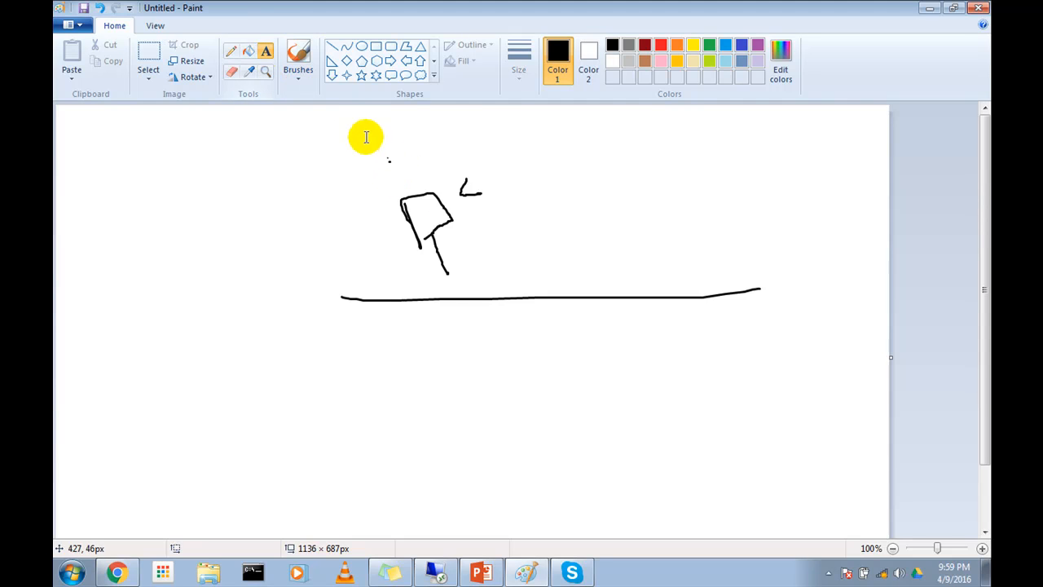
pyautogui.click(396, 160)
pyautogui.write('1')
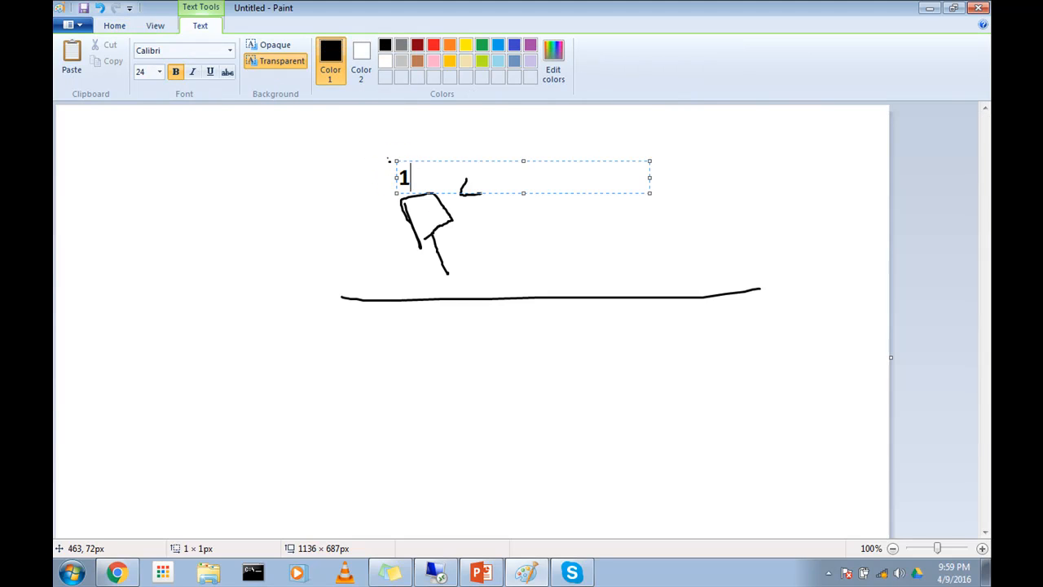
pyautogui.write('2.168.1.99')
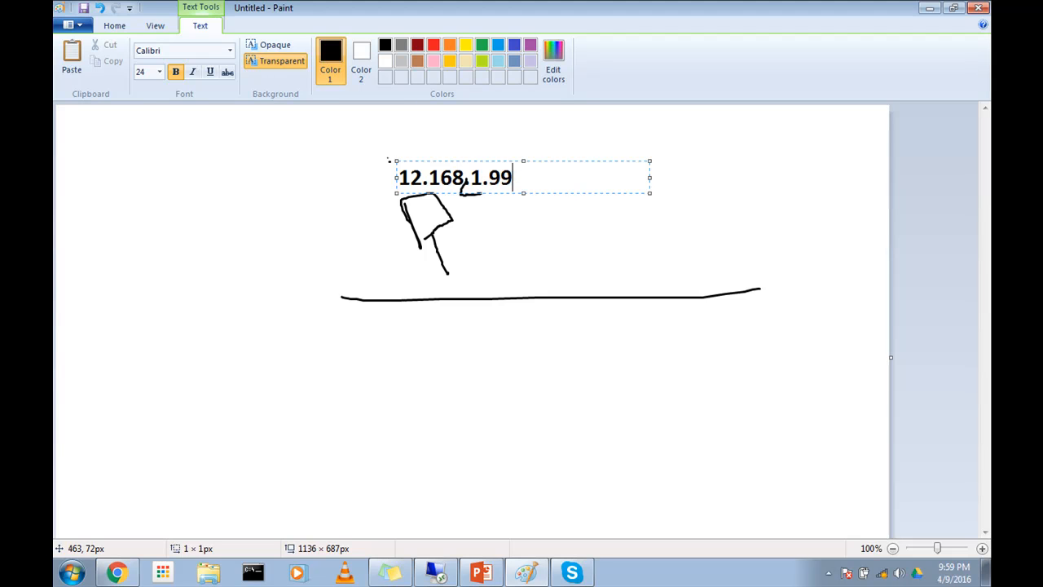
# Step: Add the text label 192.168.1.11-100 below the network line, near the lower edge of the visible canvas
pyautogui.click(481, 337)
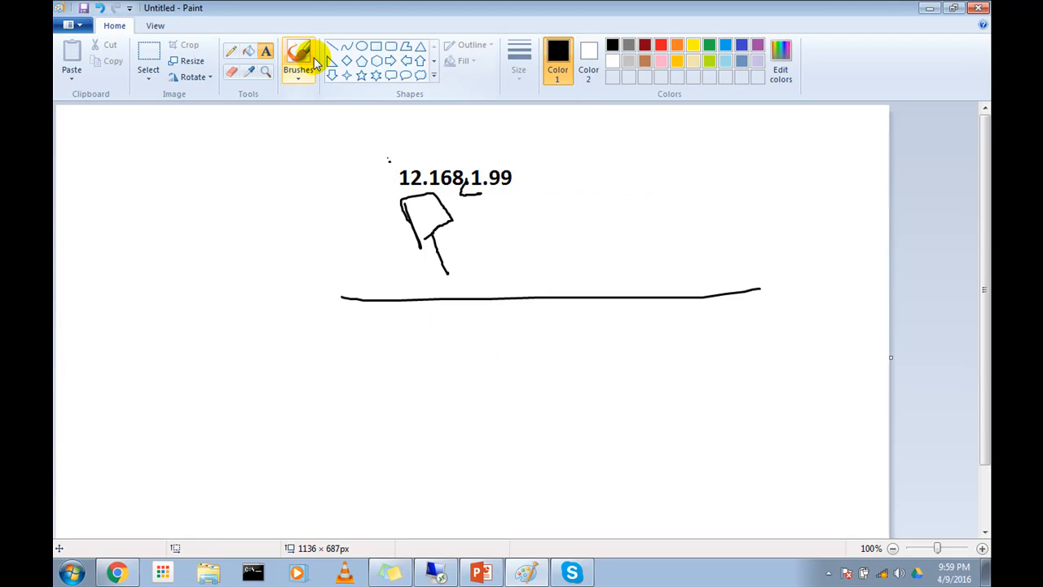
pyautogui.click(467, 489)
pyautogui.write('192.168.1.')
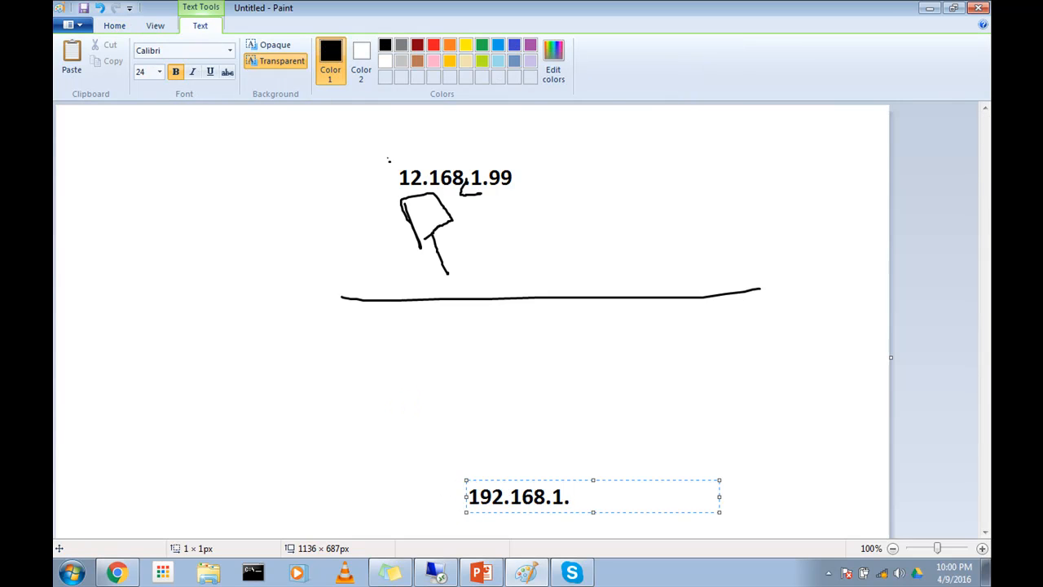
pyautogui.write('11-100')
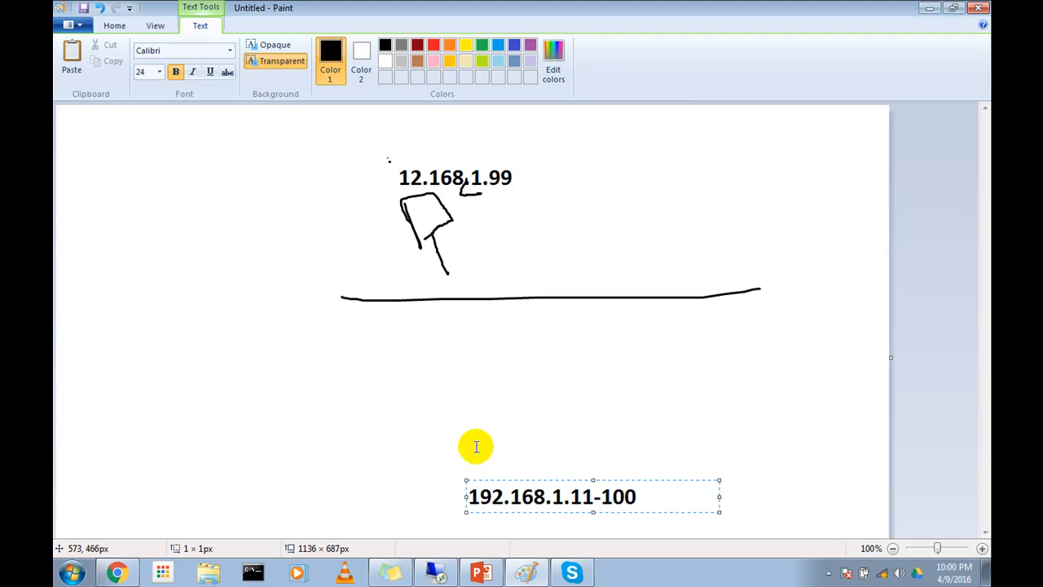
pyautogui.click(418, 459)
# Step: Draw a short line down from the network line's left part and a rectangle about 102 × 139 px at its lower end
pyautogui.click(332, 46)
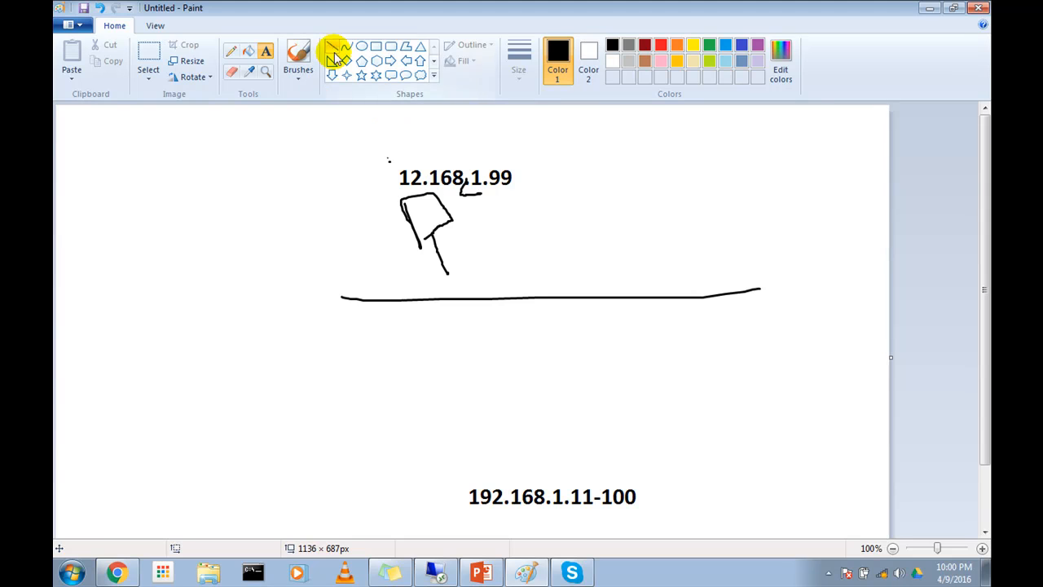
pyautogui.moveTo(409, 300)
pyautogui.mouseDown()
pyautogui.moveTo(412, 361)
pyautogui.moveTo(440, 437)
pyautogui.moveTo(458, 449)
pyautogui.mouseUp()
pyautogui.click(375, 47)
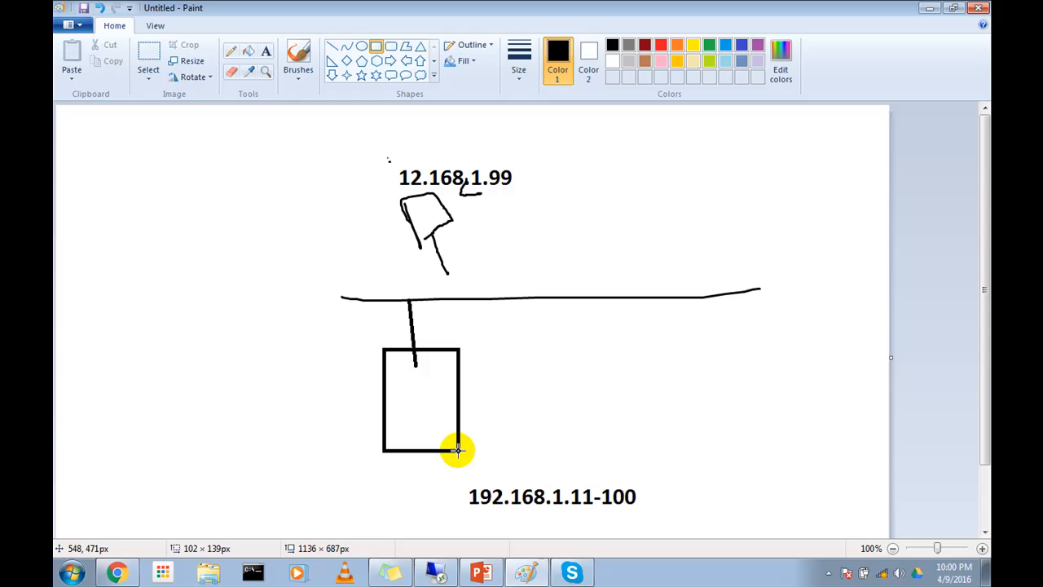
# Step: Add the text label DHCP inside the lower part of the rectangle
pyautogui.click(267, 50)
pyautogui.click(393, 422)
pyautogui.write('D')
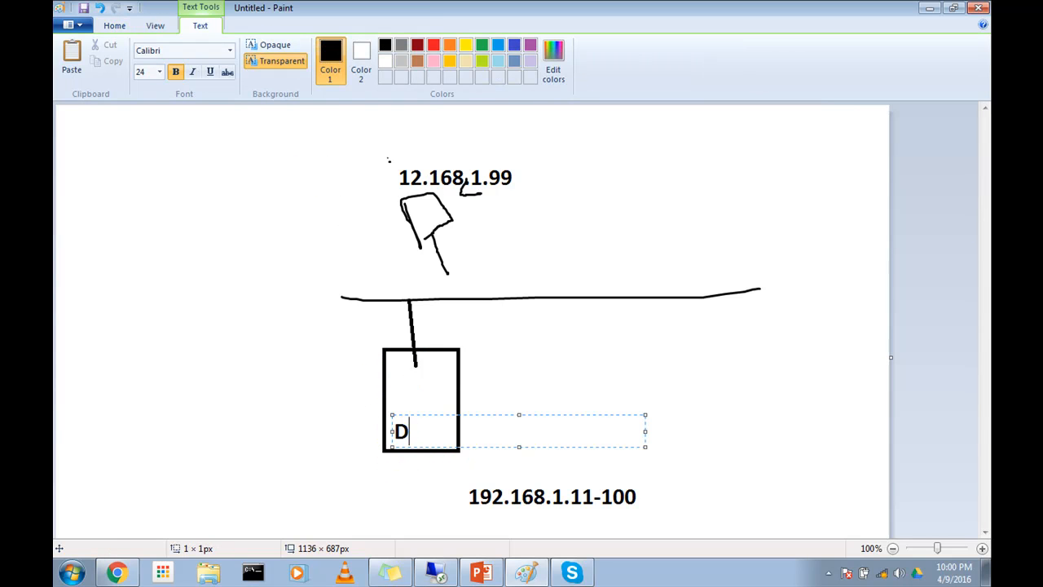
pyautogui.write('HCP')
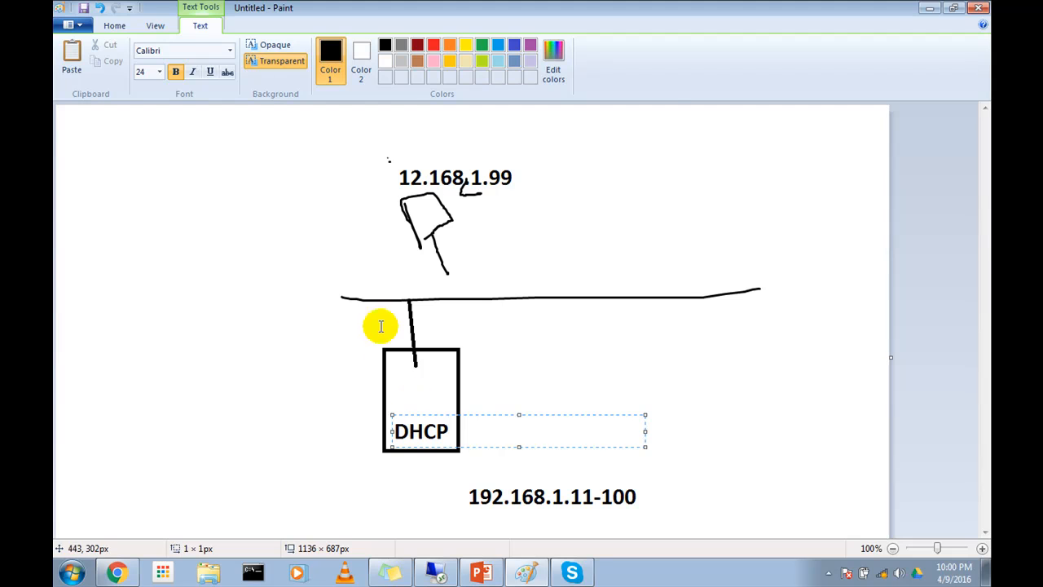
pyautogui.click(139, 423)
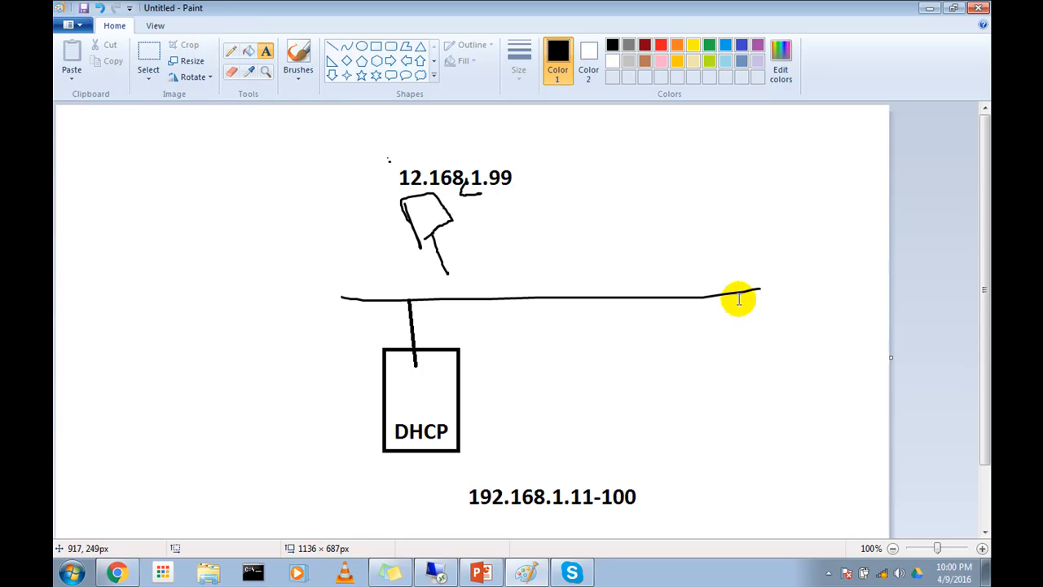
# Step: Brush a second computer above the right end of the network line and curved arrows from the DHCP box to both computers
pyautogui.click(298, 52)
pyautogui.moveTo(704, 235); pyautogui.dragTo(725, 287)
pyautogui.moveTo(678, 177); pyautogui.dragTo(706, 236)
pyautogui.moveTo(678, 173)
pyautogui.mouseDown()
pyautogui.moveTo(728, 159)
pyautogui.moveTo(761, 216)
pyautogui.moveTo(691, 234)
pyautogui.mouseUp()
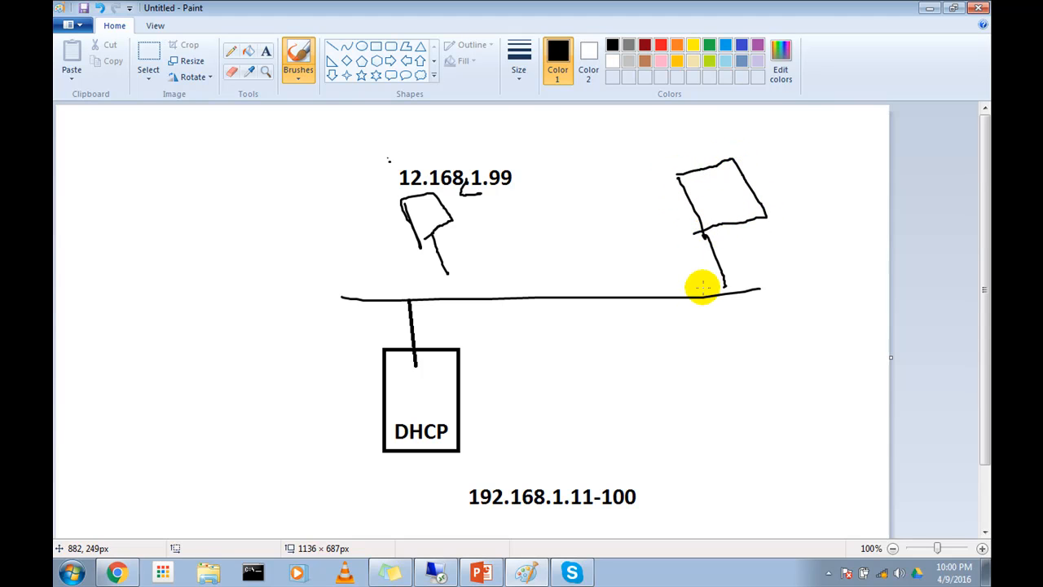
pyautogui.moveTo(794, 236)
pyautogui.mouseDown()
pyautogui.moveTo(796, 254)
pyautogui.moveTo(813, 256)
pyautogui.mouseUp()
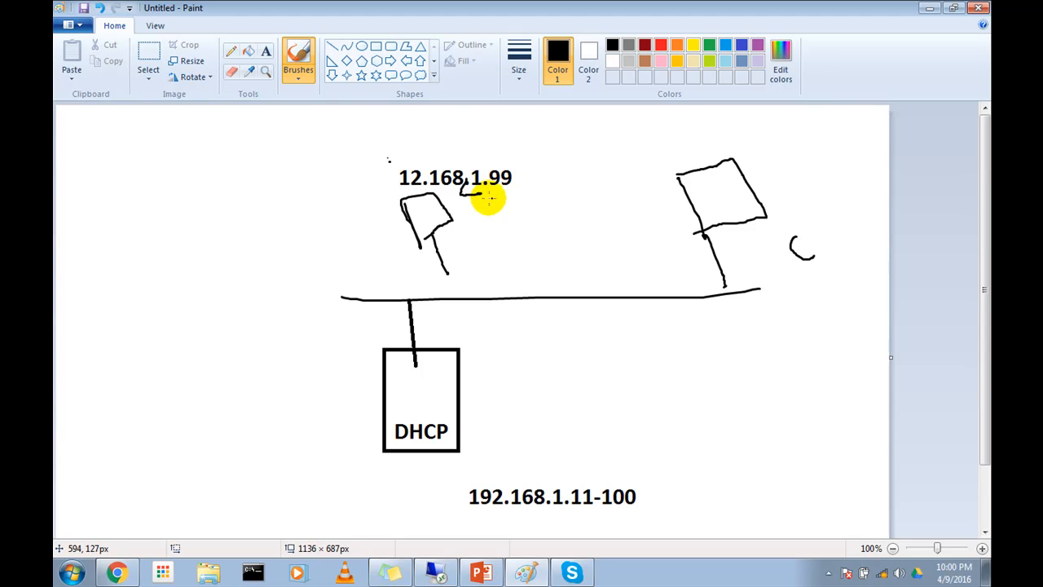
pyautogui.moveTo(461, 394)
pyautogui.mouseDown()
pyautogui.moveTo(668, 270)
pyautogui.moveTo(685, 234)
pyautogui.moveTo(676, 236)
pyautogui.moveTo(691, 236)
pyautogui.mouseUp()
pyautogui.moveTo(379, 361)
pyautogui.mouseDown()
pyautogui.moveTo(349, 348)
pyautogui.moveTo(379, 233)
pyautogui.moveTo(394, 230)
pyautogui.mouseUp()
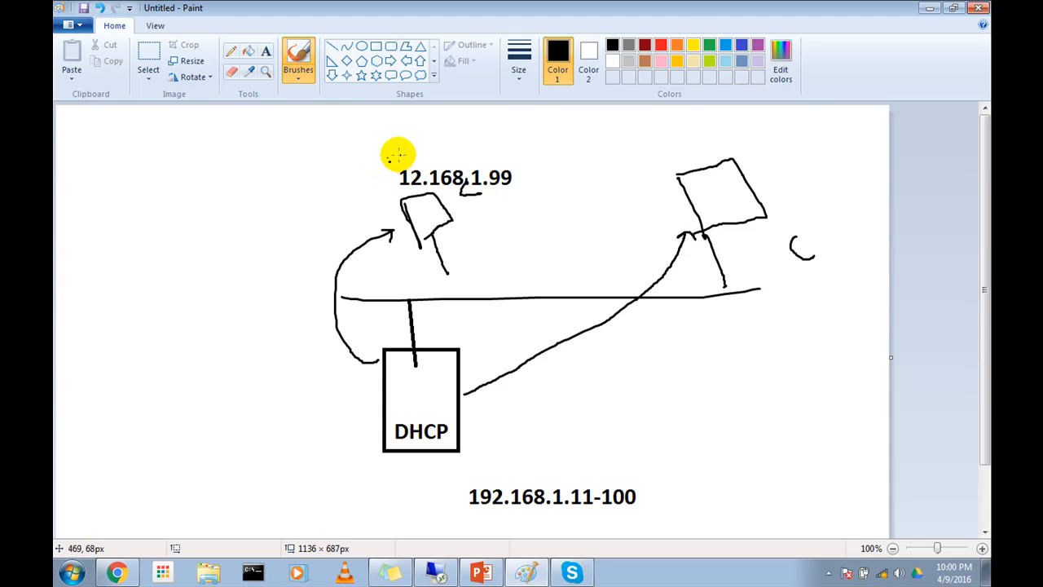
# Step: Annotate in red with arrows from the first computer to the DHCP box and on to the second computer, circling the 12.168.1.99 label
pyautogui.click(661, 44)
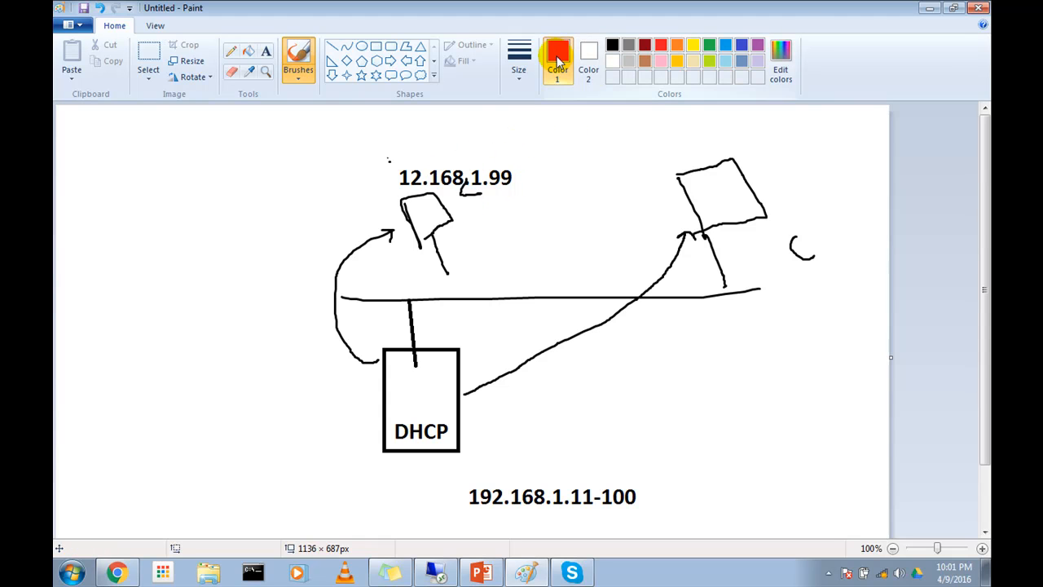
pyautogui.moveTo(422, 218)
pyautogui.mouseDown()
pyautogui.moveTo(433, 205)
pyautogui.moveTo(423, 361)
pyautogui.moveTo(433, 387)
pyautogui.mouseUp()
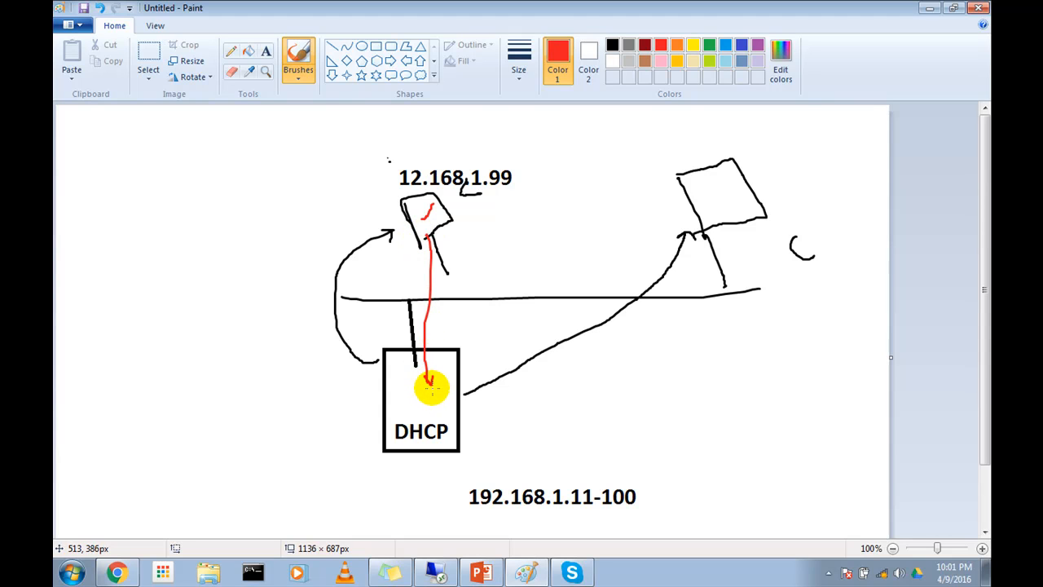
pyautogui.moveTo(495, 186)
pyautogui.mouseDown()
pyautogui.moveTo(443, 140)
pyautogui.moveTo(377, 174)
pyautogui.moveTo(501, 188)
pyautogui.mouseUp()
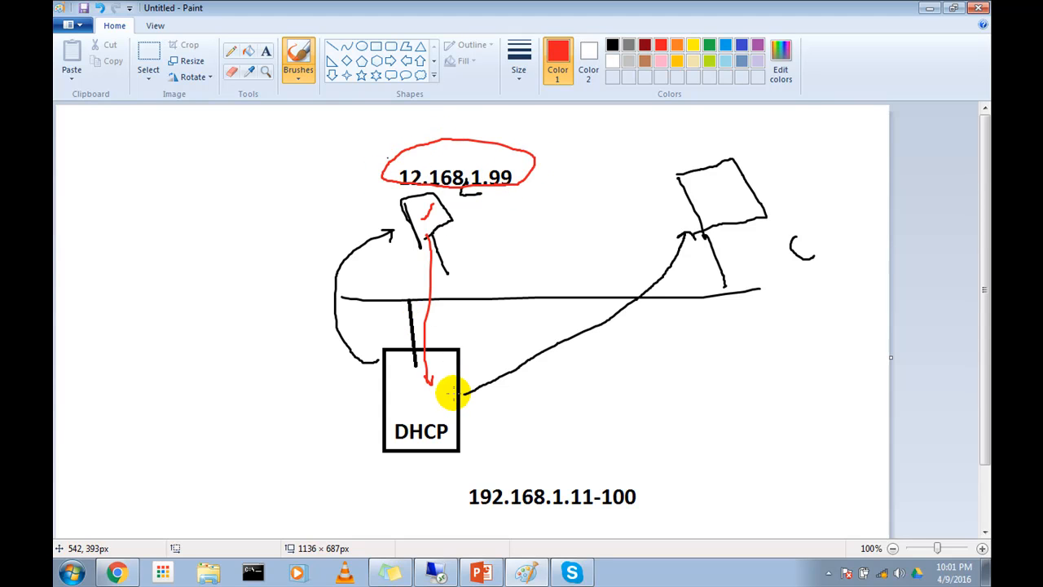
pyautogui.moveTo(447, 396)
pyautogui.mouseDown()
pyautogui.moveTo(505, 334)
pyautogui.moveTo(663, 210)
pyautogui.moveTo(651, 205)
pyautogui.moveTo(666, 219)
pyautogui.mouseUp()
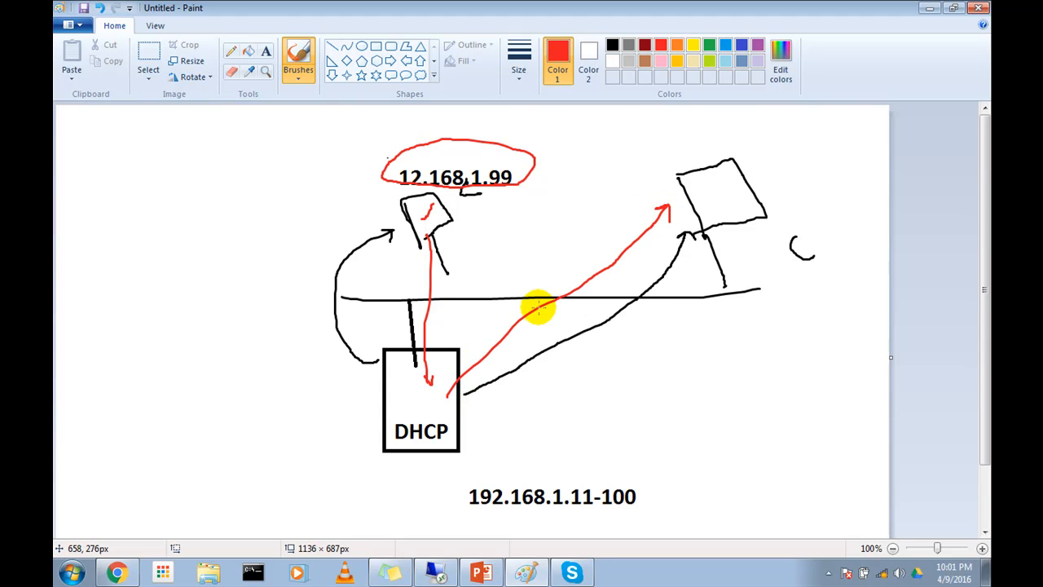
pyautogui.moveTo(510, 184)
pyautogui.mouseDown()
pyautogui.moveTo(516, 168)
pyautogui.moveTo(499, 163)
pyautogui.mouseUp()
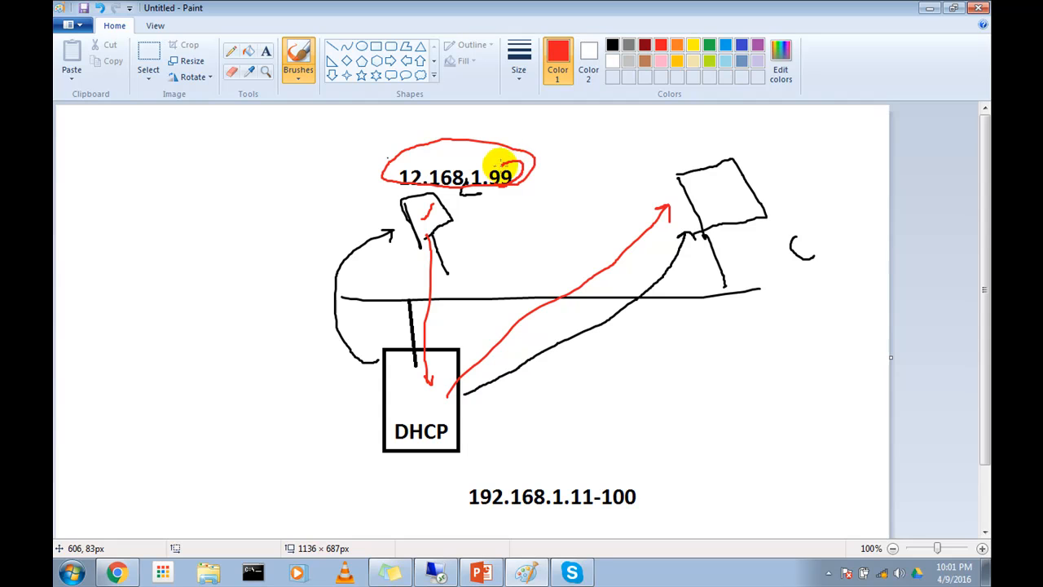
pyautogui.moveTo(457, 219)
pyautogui.mouseDown()
pyautogui.moveTo(448, 225)
pyautogui.moveTo(468, 235)
pyautogui.mouseUp()
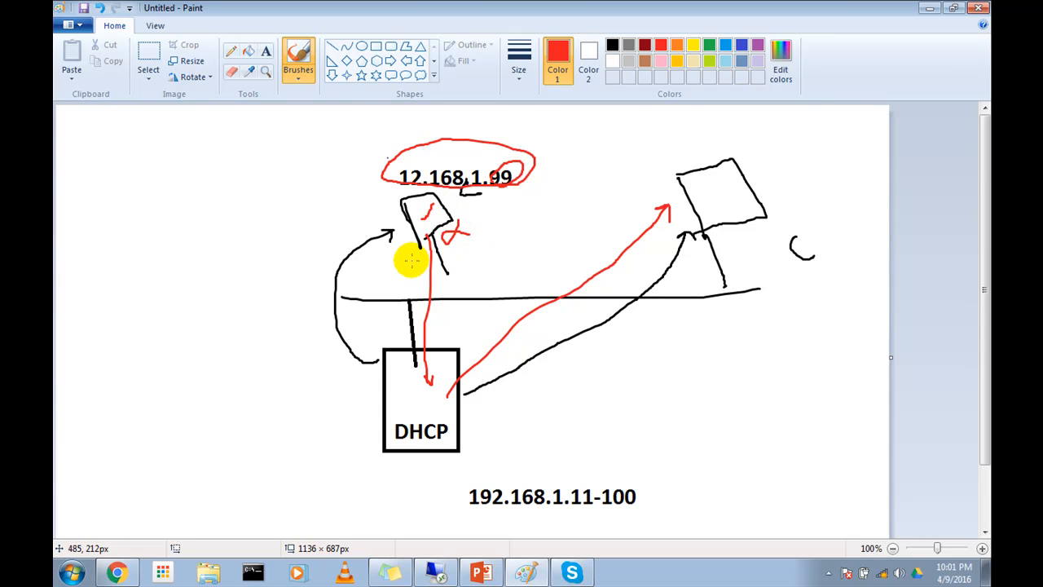
pyautogui.moveTo(411, 230); pyautogui.dragTo(366, 338)
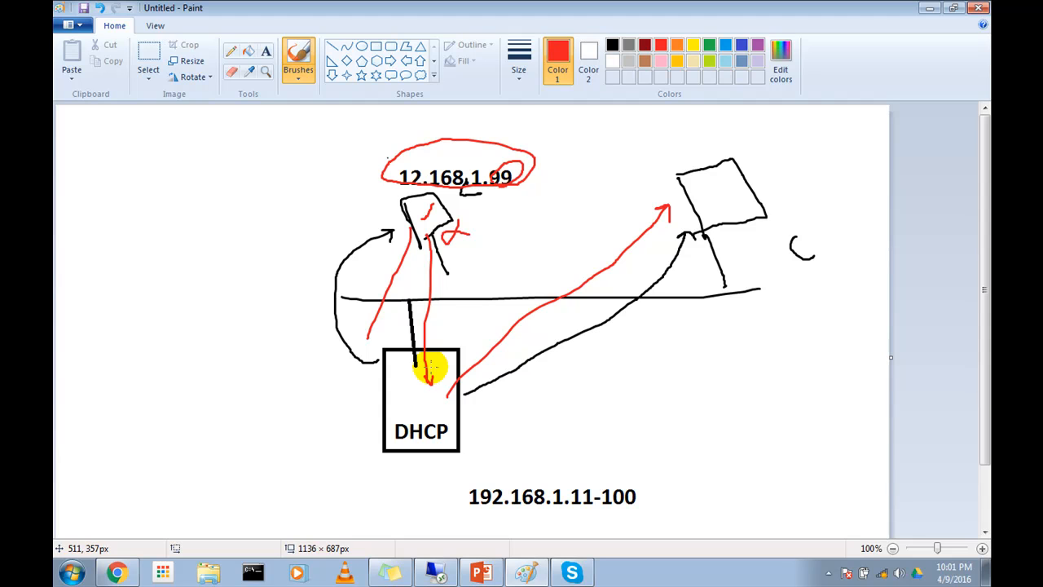
# Step: Tick both computers in red, cross out a double-headed arrow between them, and add another arrow from the first computer into the DHCP box
pyautogui.moveTo(679, 150); pyautogui.dragTo(717, 128)
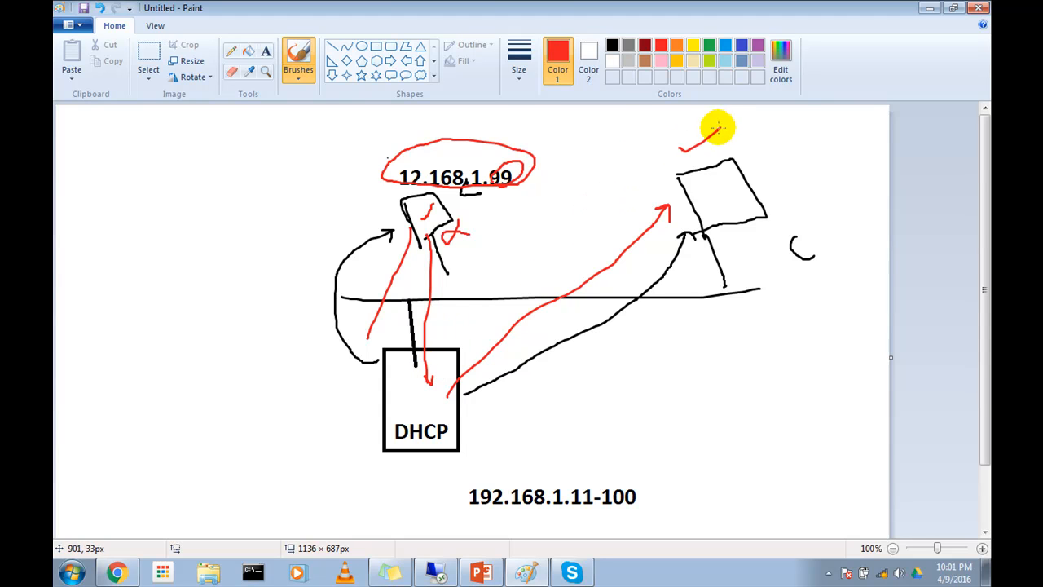
pyautogui.moveTo(371, 136); pyautogui.dragTo(414, 108)
pyautogui.moveTo(526, 178); pyautogui.dragTo(718, 180)
pyautogui.moveTo(654, 169); pyautogui.dragTo(643, 198)
pyautogui.moveTo(559, 169); pyautogui.dragTo(574, 193)
pyautogui.moveTo(616, 149); pyautogui.dragTo(591, 207)
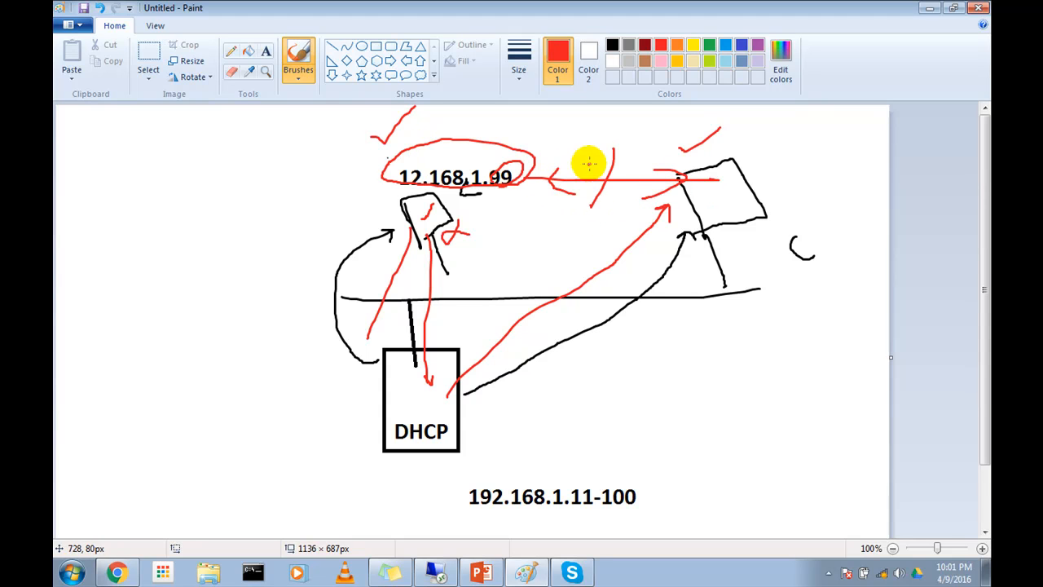
pyautogui.moveTo(589, 161); pyautogui.dragTo(624, 207)
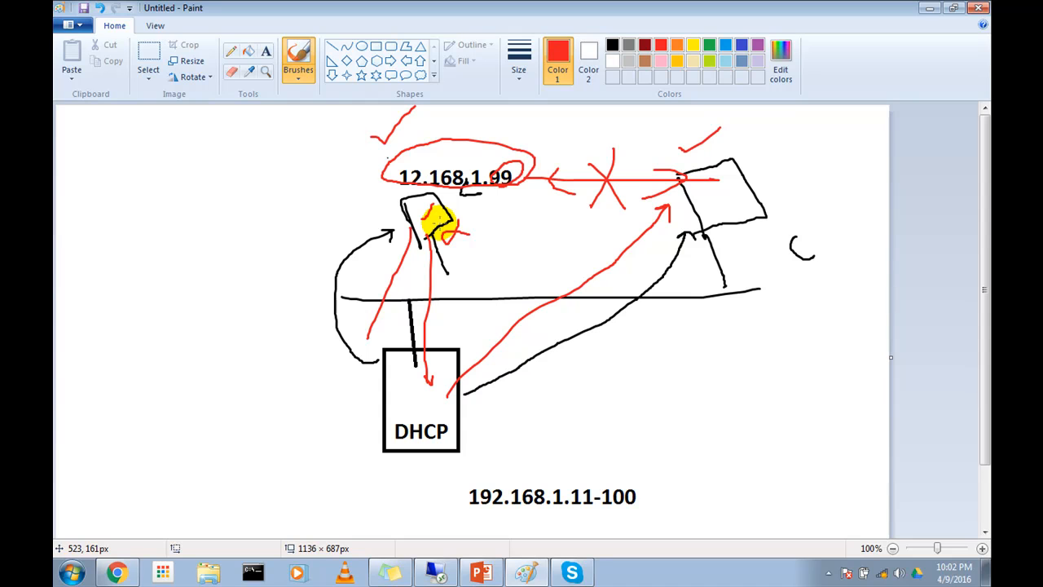
pyautogui.moveTo(429, 209)
pyautogui.mouseDown()
pyautogui.moveTo(418, 233)
pyautogui.moveTo(418, 396)
pyautogui.mouseUp()
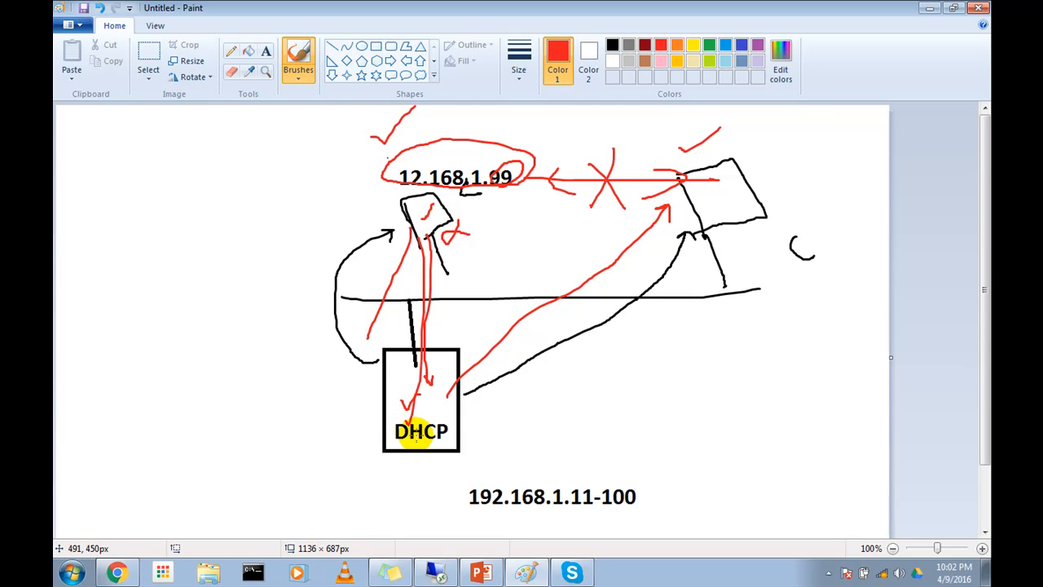
# Step: Switch to the remote session and display the DHCP server's IPv4 statistics, examining the Nacks and Declines entries before closing them
pyautogui.click(444, 568)
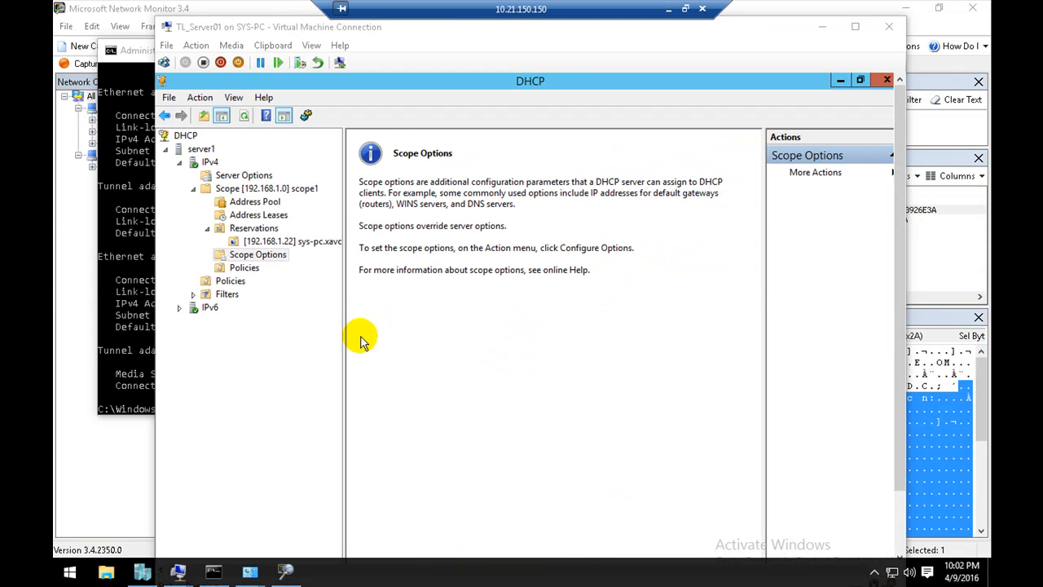
pyautogui.click(211, 164)
pyautogui.rightClick(208, 162)
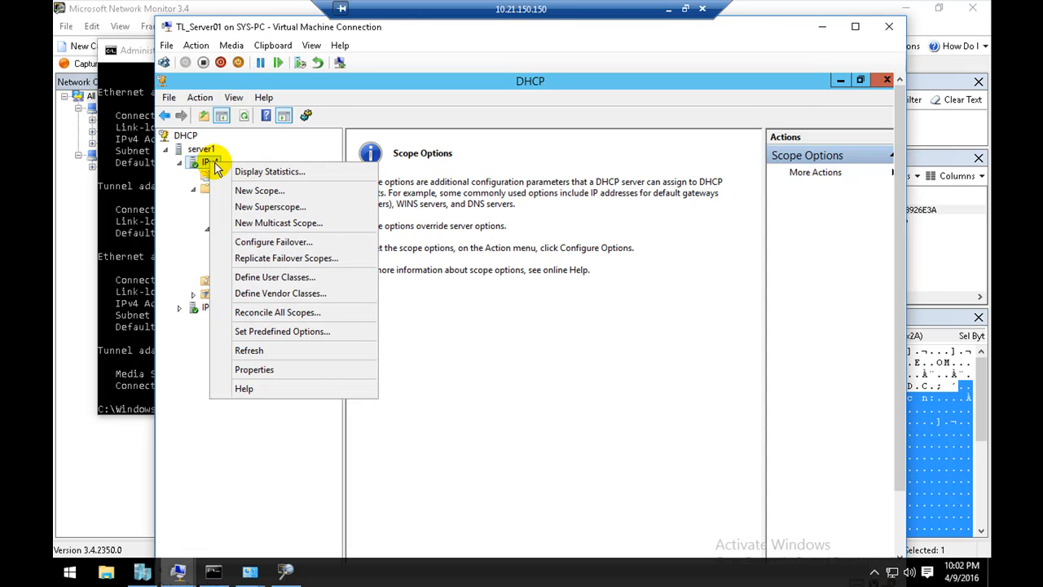
pyautogui.click(235, 168)
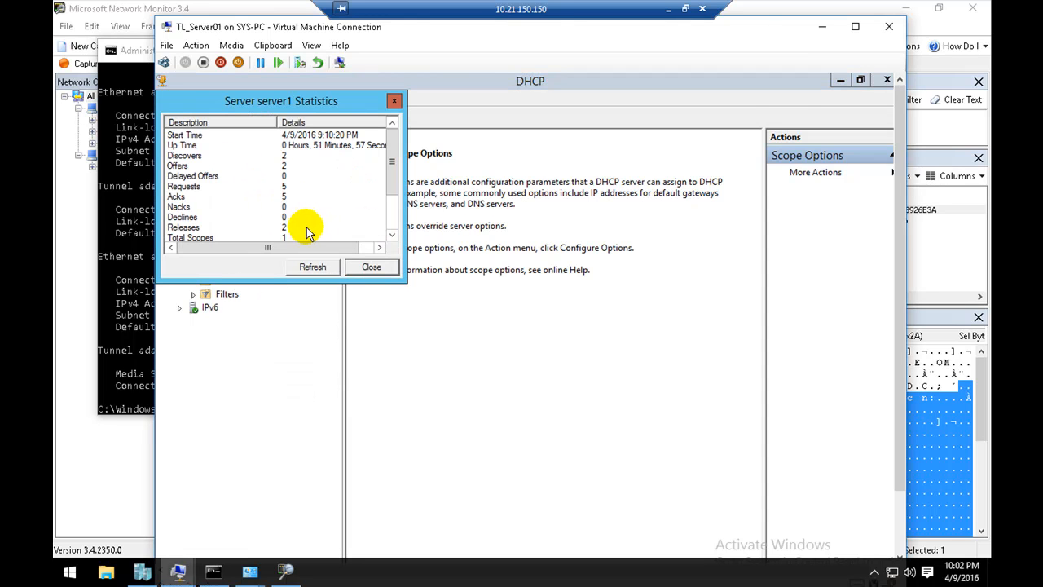
pyautogui.click(257, 209)
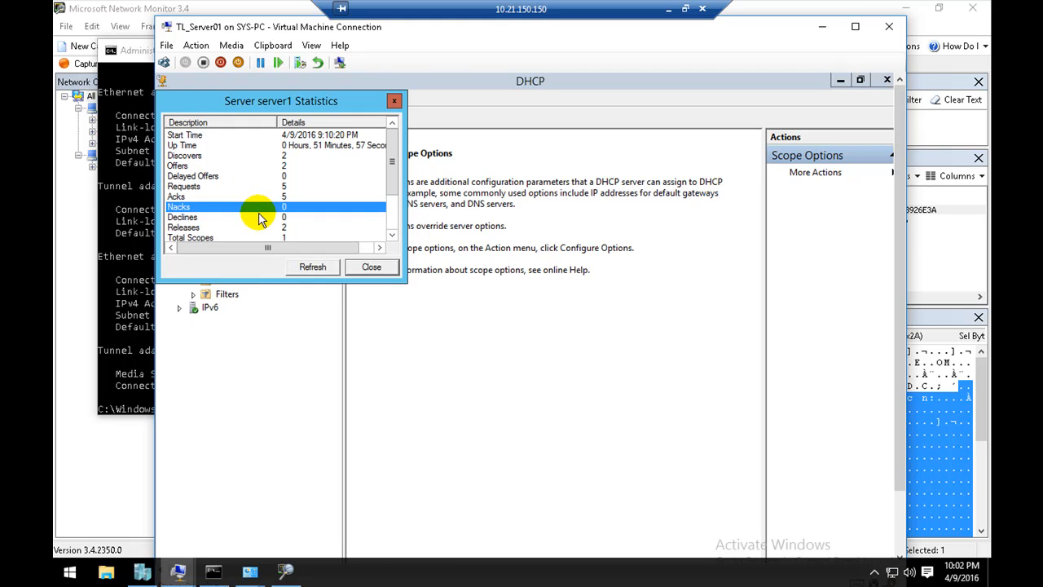
pyautogui.click(261, 217)
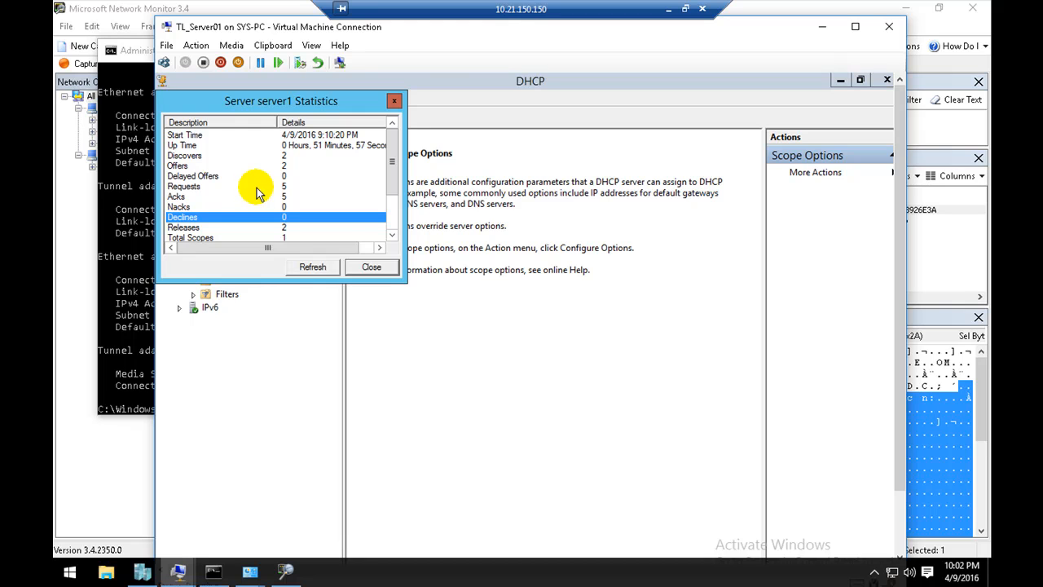
pyautogui.click(380, 267)
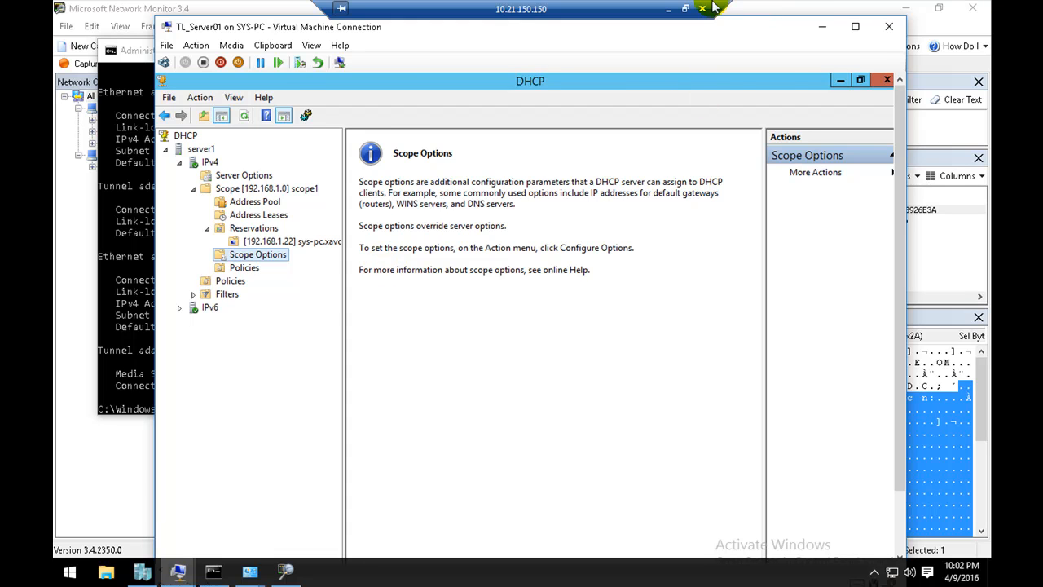
# Step: Return to Paint and sketch a third computer in red, with a circled handwritten Linux label and arrows toward the network and DHCP box
pyautogui.click(681, 9)
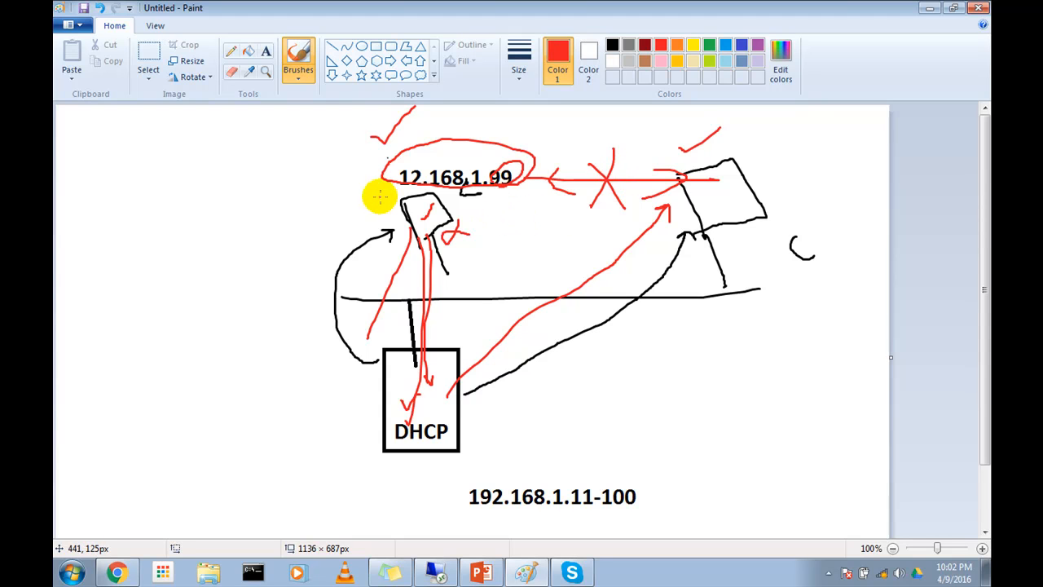
pyautogui.moveTo(234, 180)
pyautogui.mouseDown()
pyautogui.moveTo(247, 171)
pyautogui.moveTo(298, 296)
pyautogui.moveTo(349, 299)
pyautogui.moveTo(284, 295)
pyautogui.moveTo(353, 296)
pyautogui.moveTo(280, 295)
pyautogui.mouseUp()
pyautogui.moveTo(205, 156)
pyautogui.mouseDown()
pyautogui.moveTo(217, 163)
pyautogui.moveTo(272, 133)
pyautogui.moveTo(279, 140)
pyautogui.moveTo(269, 146)
pyautogui.mouseUp()
pyautogui.moveTo(187, 208)
pyautogui.mouseDown()
pyautogui.moveTo(214, 191)
pyautogui.moveTo(274, 310)
pyautogui.moveTo(249, 305)
pyautogui.moveTo(228, 205)
pyautogui.moveTo(325, 416)
pyautogui.moveTo(345, 427)
pyautogui.moveTo(308, 436)
pyautogui.mouseUp()
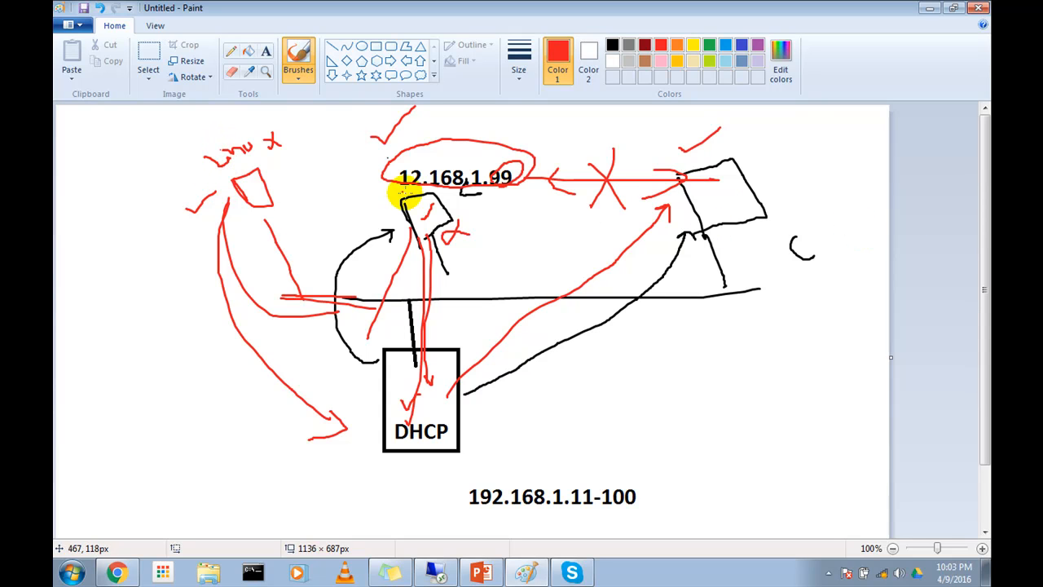
pyautogui.moveTo(189, 162)
pyautogui.mouseDown()
pyautogui.moveTo(286, 160)
pyautogui.moveTo(226, 122)
pyautogui.moveTo(222, 178)
pyautogui.mouseUp()
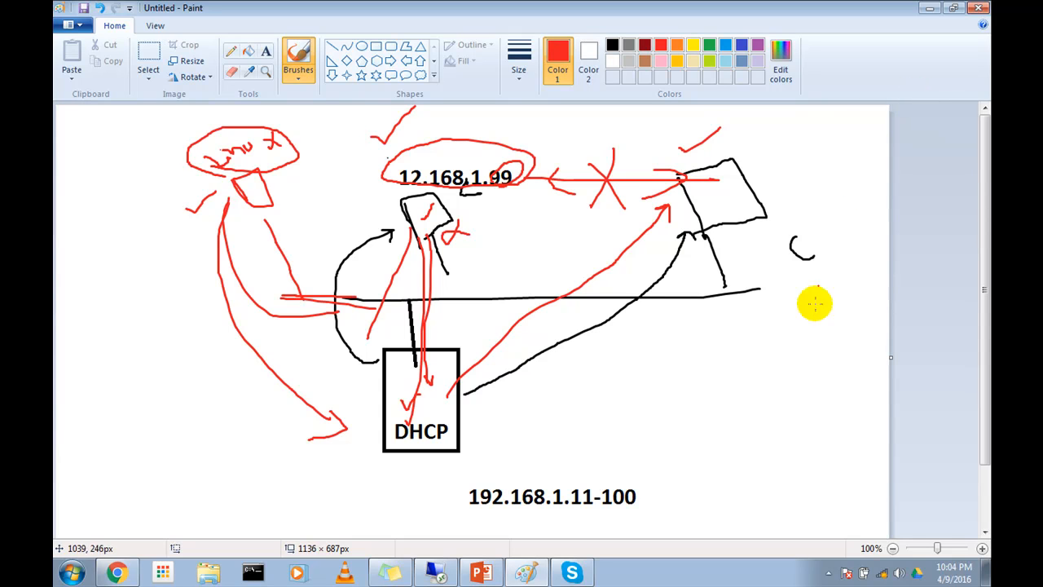
# Step: Undo all the red markings, the black arrows, the second computer and the DHCP label, keeping the empty rectangle
pyautogui.hotkey('ctrl', 'z')
pyautogui.hotkey('ctrl', 'z')
pyautogui.hotkey('ctrl', 'z')
pyautogui.hotkey('ctrl', 'z')
pyautogui.hotkey('ctrl', 'z')
pyautogui.hotkey('ctrl', 'z')
pyautogui.hotkey('ctrl', 'z')
pyautogui.hotkey('ctrl', 'z')
pyautogui.hotkey('ctrl', 'z')
pyautogui.hotkey('ctrl', 'z')
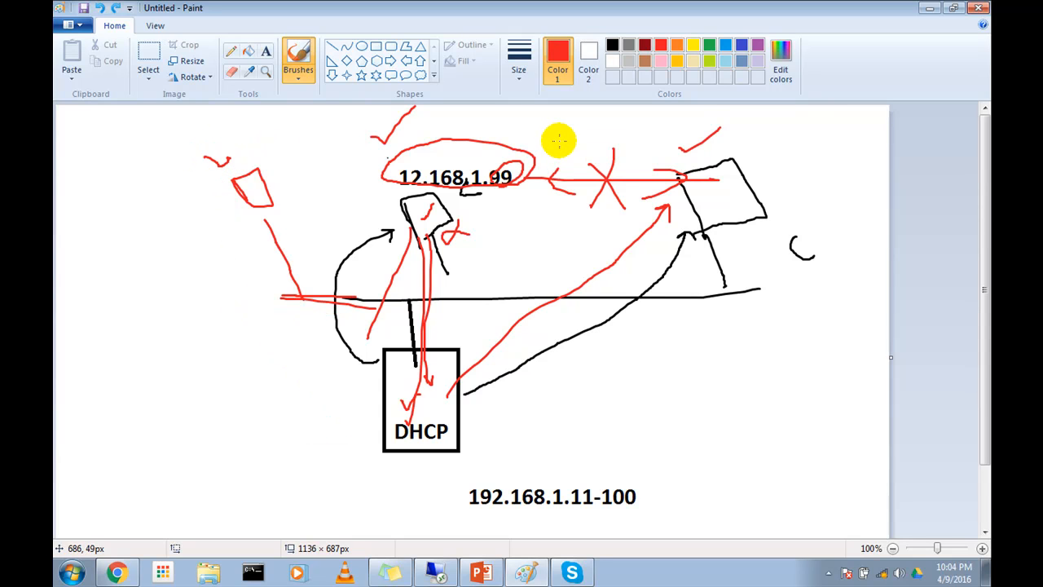
pyautogui.hotkey('ctrl', 'z')
pyautogui.hotkey('ctrl', 'z')
pyautogui.hotkey('ctrl', 'z')
pyautogui.hotkey('ctrl', 'z')
pyautogui.hotkey('ctrl', 'z')
pyautogui.hotkey('ctrl', 'z')
pyautogui.hotkey('ctrl', 'z')
pyautogui.hotkey('ctrl', 'z')
pyautogui.hotkey('ctrl', 'z')
pyautogui.hotkey('ctrl', 'z')
pyautogui.hotkey('ctrl', 'z')
pyautogui.hotkey('ctrl', 'z')
pyautogui.hotkey('ctrl', 'z')
pyautogui.hotkey('ctrl', 'z')
pyautogui.hotkey('ctrl', 'z')
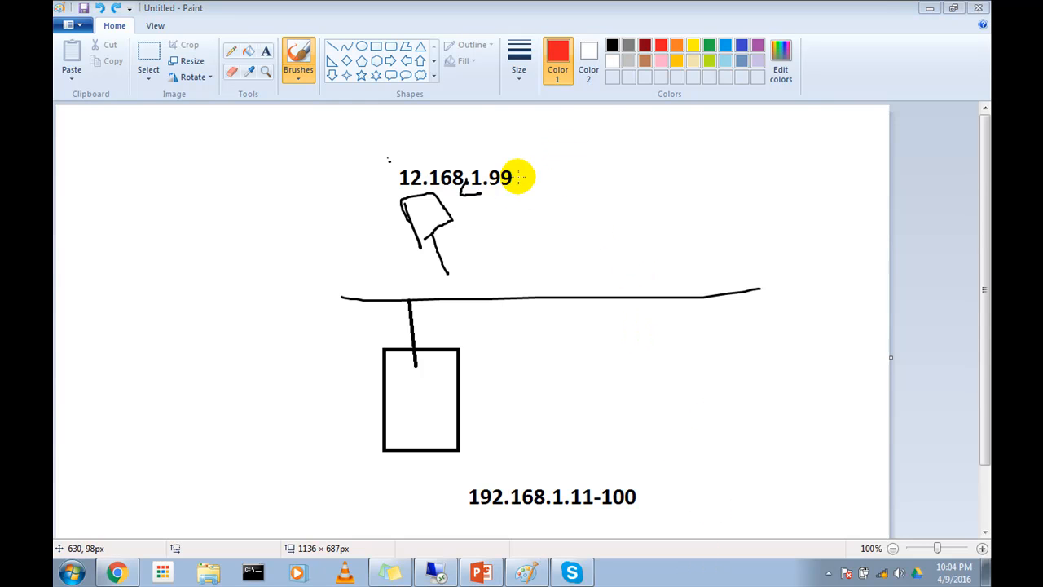
# Step: Draw a red line from the first computer to the network line and sketch a red computer at the far right marked .99
pyautogui.moveTo(430, 235); pyautogui.dragTo(433, 298)
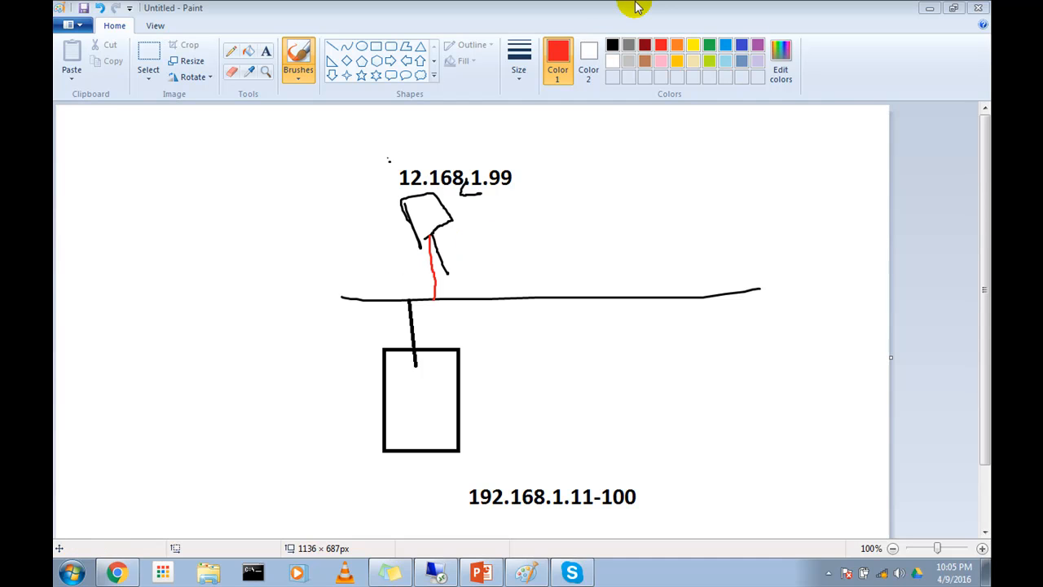
pyautogui.moveTo(698, 193)
pyautogui.mouseDown()
pyautogui.moveTo(686, 131)
pyautogui.moveTo(740, 179)
pyautogui.moveTo(708, 186)
pyautogui.moveTo(726, 249)
pyautogui.mouseUp()
pyautogui.click(762, 201)
pyautogui.moveTo(786, 188)
pyautogui.mouseDown()
pyautogui.moveTo(788, 203)
pyautogui.moveTo(791, 186)
pyautogui.moveTo(800, 203)
pyautogui.mouseUp()
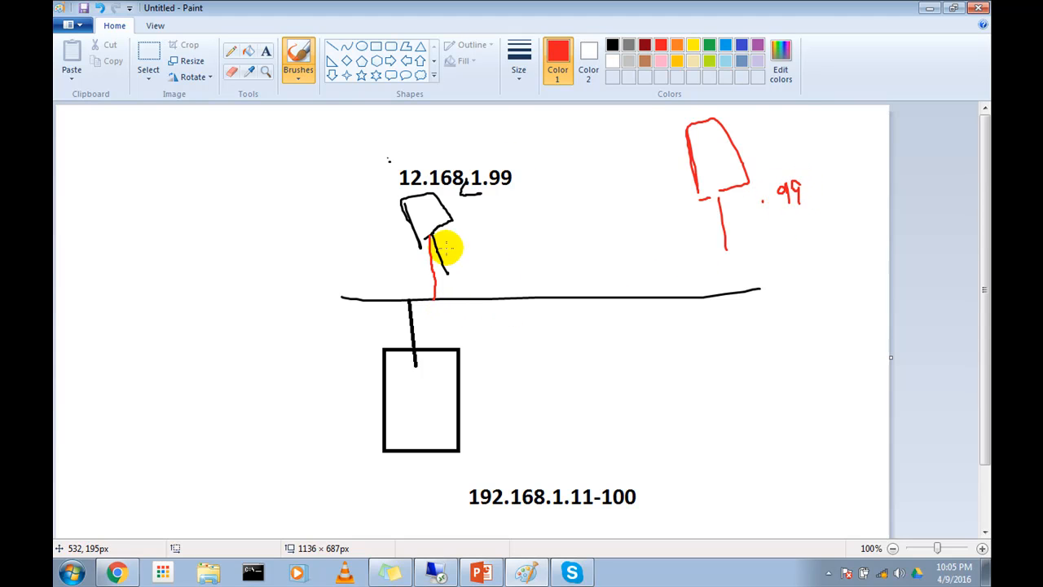
# Step: Circle the 12.168.1.99 address and the handwritten 99 in red, and add a red check mark beside each computer
pyautogui.moveTo(409, 158)
pyautogui.mouseDown()
pyautogui.moveTo(396, 160)
pyautogui.moveTo(426, 187)
pyautogui.moveTo(508, 158)
pyautogui.moveTo(399, 154)
pyautogui.mouseUp()
pyautogui.moveTo(804, 162)
pyautogui.mouseDown()
pyautogui.moveTo(757, 192)
pyautogui.moveTo(808, 176)
pyautogui.moveTo(796, 159)
pyautogui.mouseUp()
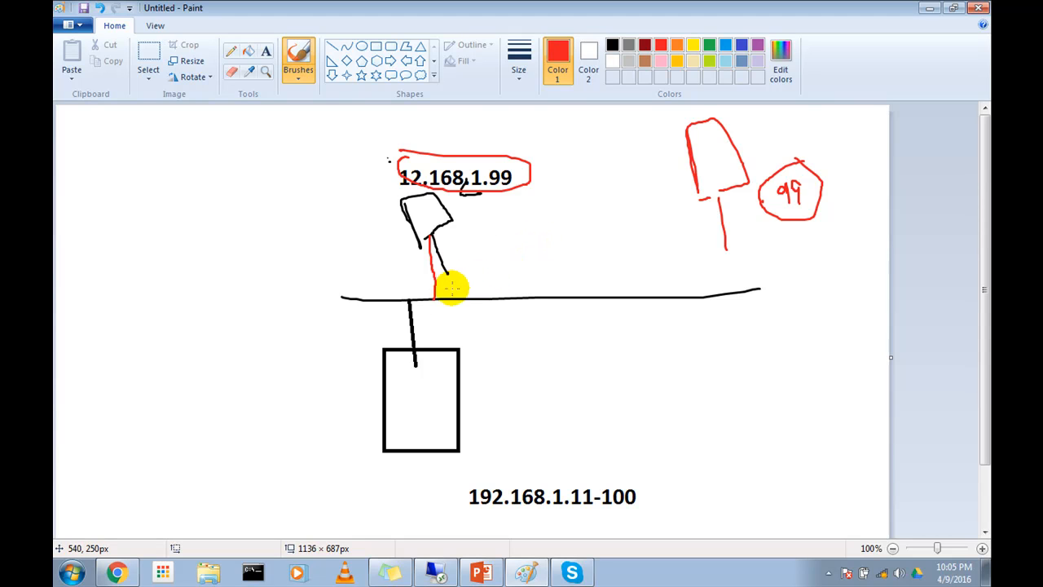
pyautogui.moveTo(448, 240); pyautogui.dragTo(458, 236)
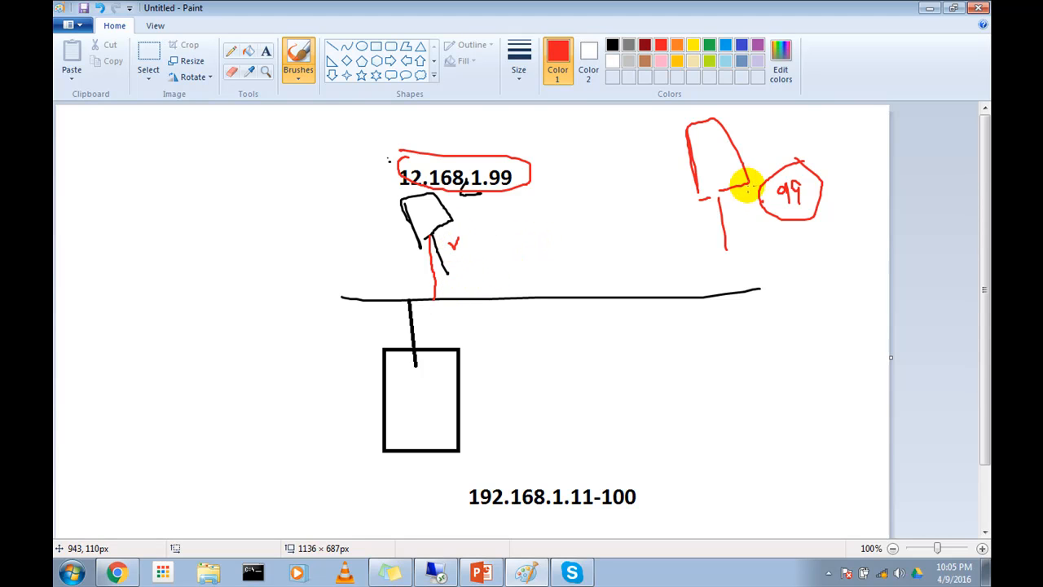
pyautogui.moveTo(768, 246); pyautogui.dragTo(811, 208)
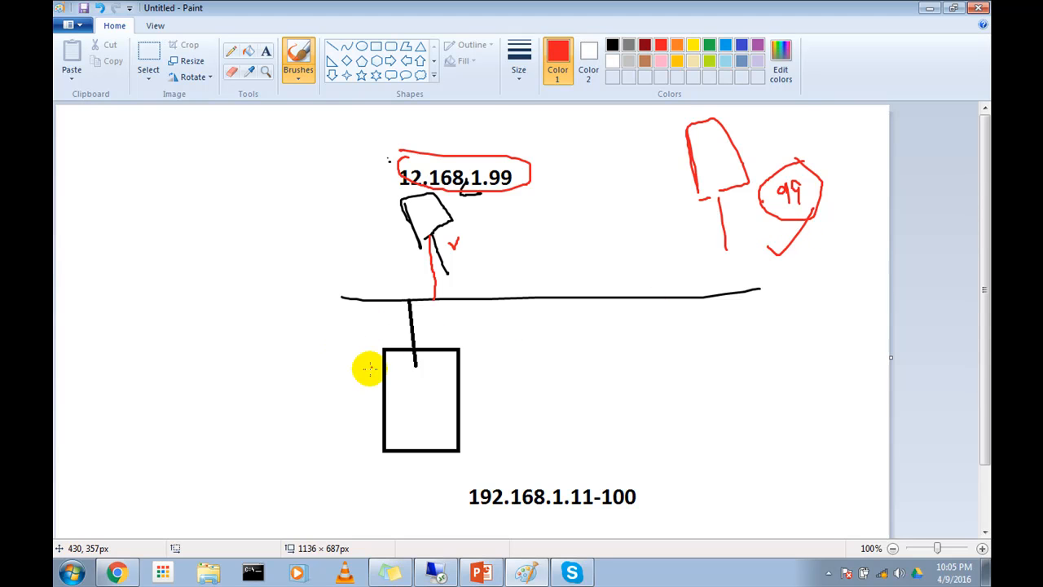
# Step: Sketch a third red computer below the network line's far end and draw red lines from it to both .99 computers
pyautogui.moveTo(740, 300)
pyautogui.mouseDown()
pyautogui.moveTo(758, 391)
pyautogui.moveTo(809, 437)
pyautogui.moveTo(775, 393)
pyautogui.mouseUp()
pyautogui.moveTo(451, 243)
pyautogui.mouseDown()
pyautogui.moveTo(758, 373)
pyautogui.moveTo(770, 391)
pyautogui.mouseUp()
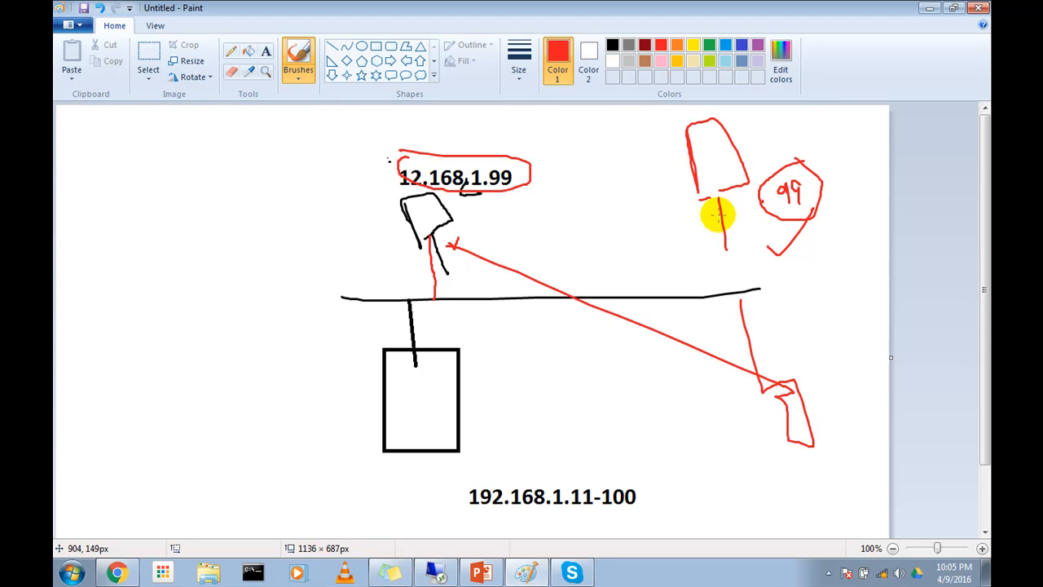
pyautogui.moveTo(731, 185); pyautogui.dragTo(748, 399)
# Step: Add red arrows and short strokes toward both .99 computers, plus a downward mark inside the red .99 computer
pyautogui.moveTo(682, 275); pyautogui.dragTo(680, 201)
pyautogui.moveTo(624, 291); pyautogui.dragTo(475, 236)
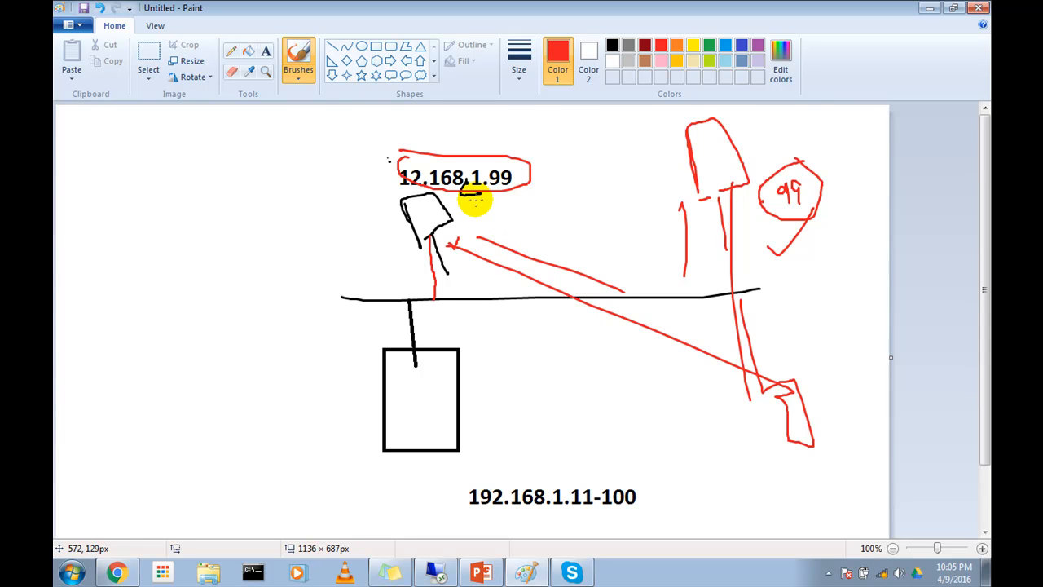
pyautogui.moveTo(500, 226); pyautogui.dragTo(462, 208)
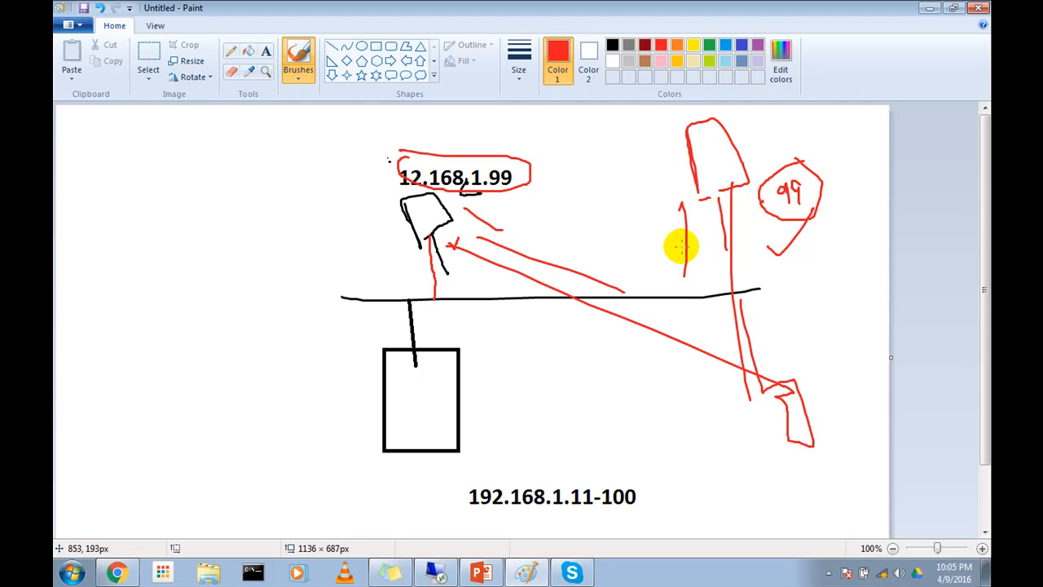
pyautogui.moveTo(650, 237)
pyautogui.mouseDown()
pyautogui.moveTo(672, 175)
pyautogui.moveTo(684, 193)
pyautogui.mouseUp()
pyautogui.moveTo(709, 142); pyautogui.dragTo(714, 173)
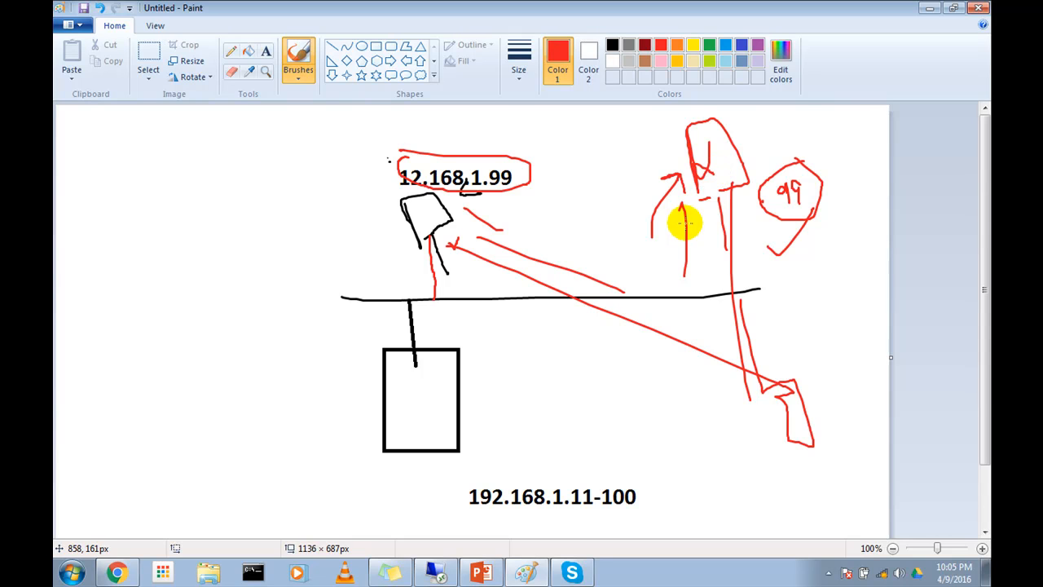
pyautogui.moveTo(395, 229); pyautogui.dragTo(397, 202)
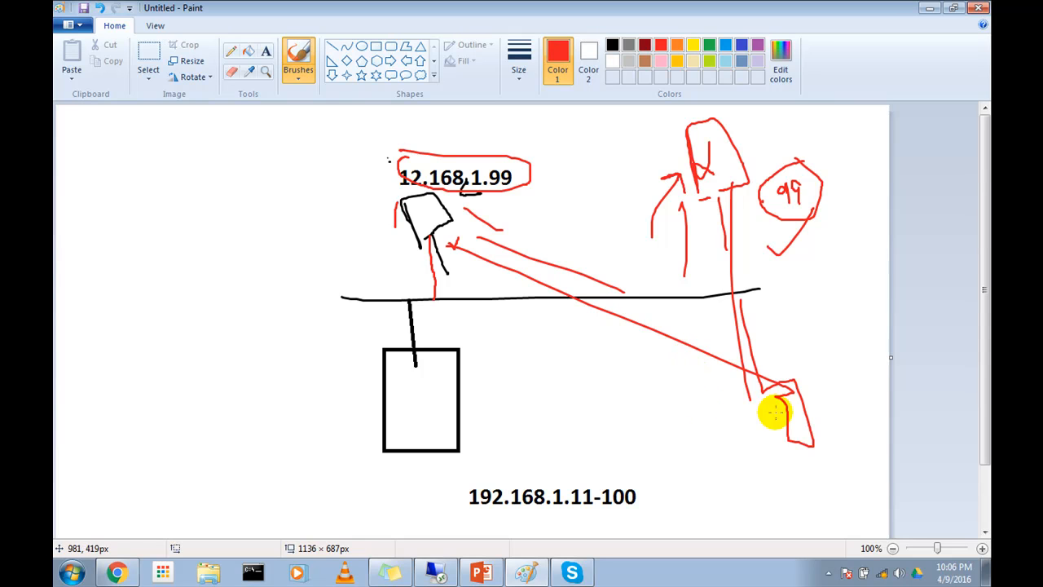
# Step: Switch to the PowerPoint presentation at the MS DHCP Server Features slide
pyautogui.click(481, 571)
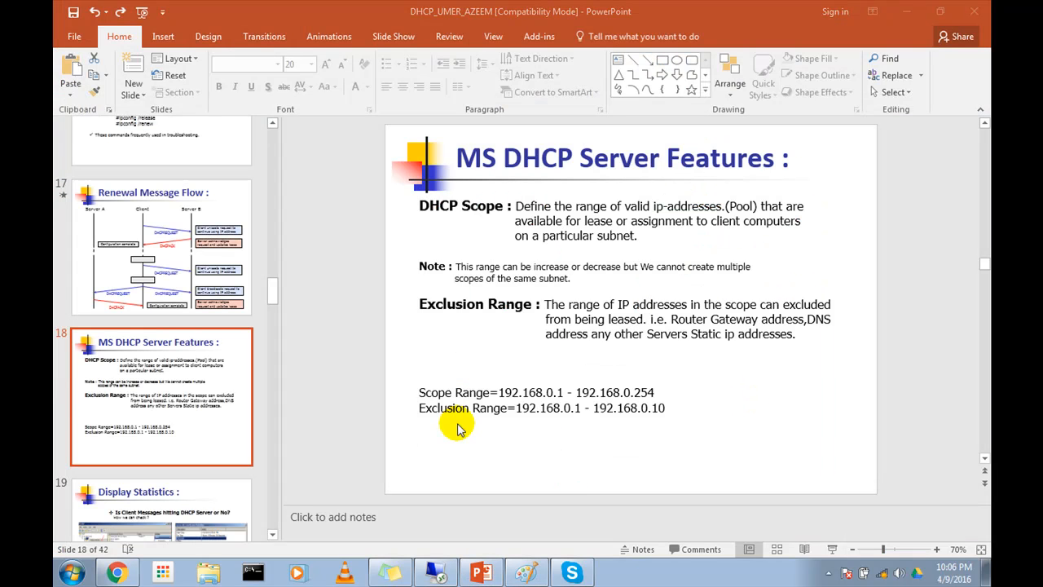
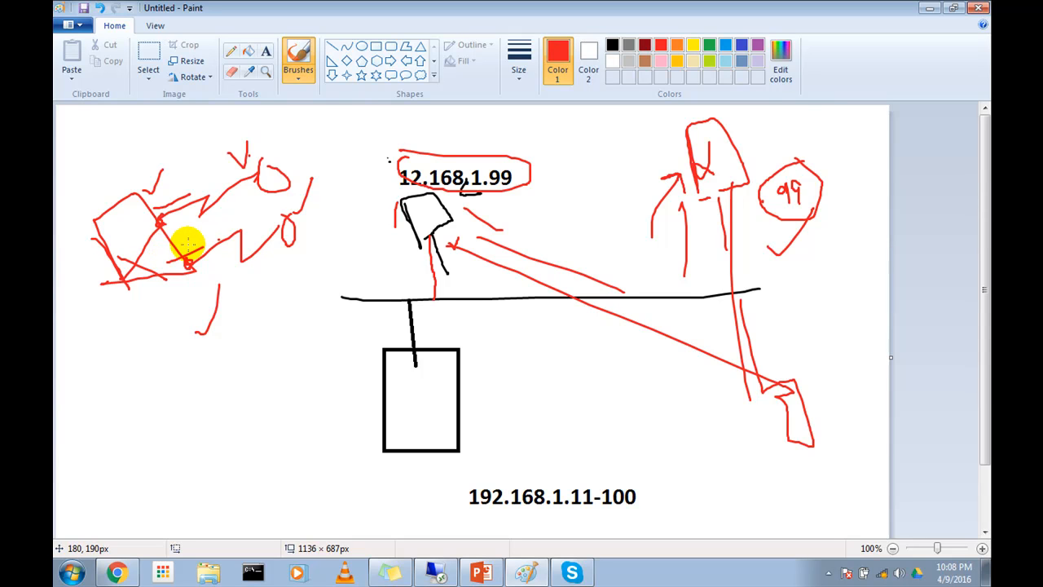
# Step: Add red check strokes by the far-left box's zigzag links and draw a crossed-out device below it, joined by a line
pyautogui.moveTo(194, 175); pyautogui.dragTo(221, 122)
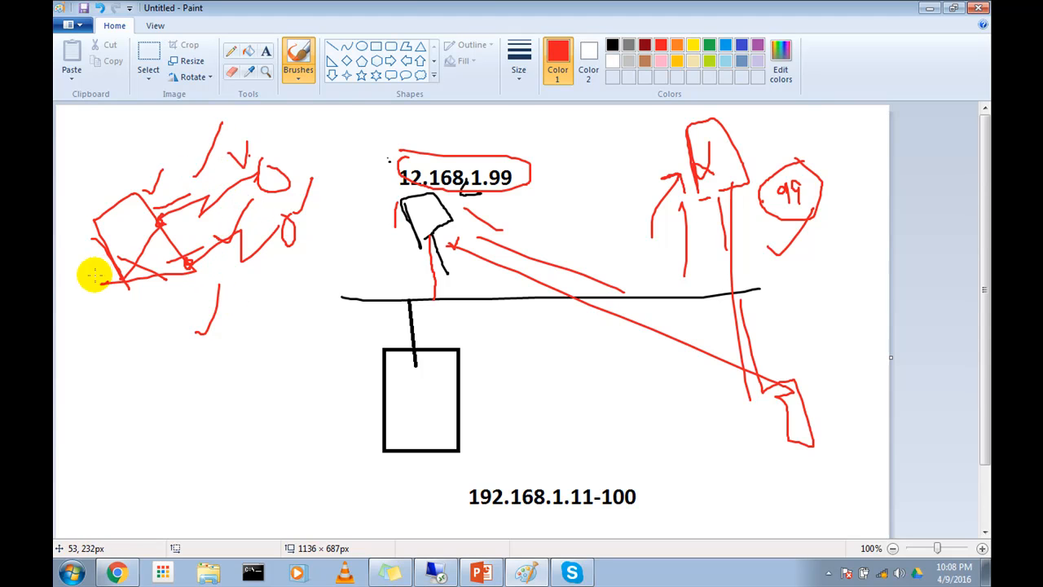
pyautogui.moveTo(155, 279)
pyautogui.mouseDown()
pyautogui.moveTo(166, 386)
pyautogui.moveTo(193, 377)
pyautogui.moveTo(154, 405)
pyautogui.moveTo(187, 424)
pyautogui.mouseUp()
pyautogui.moveTo(241, 342); pyautogui.dragTo(140, 479)
pyautogui.moveTo(137, 378); pyautogui.dragTo(215, 473)
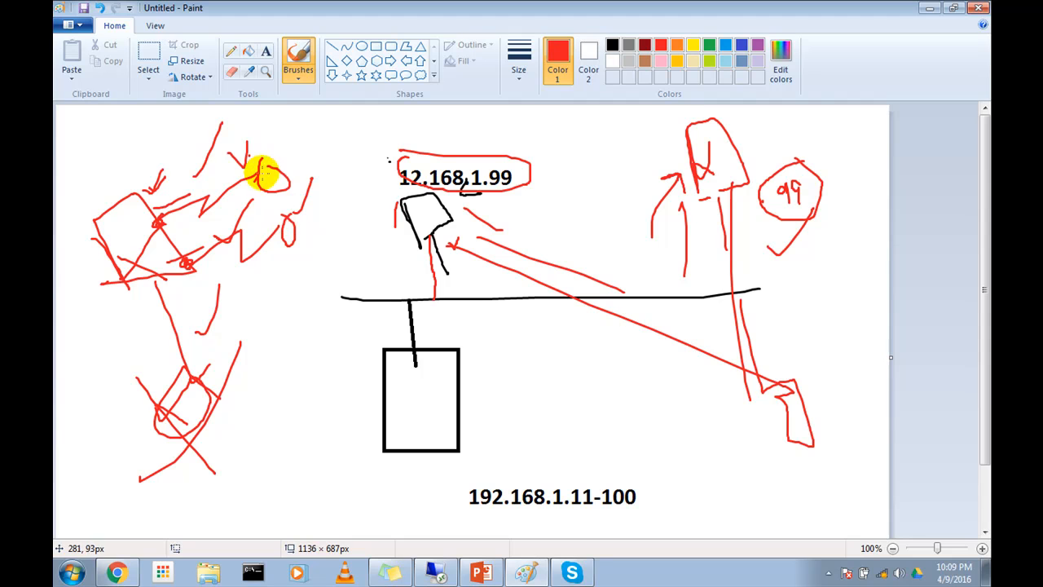
# Step: Enclose the two zigzag link ends in a red outline, draw lines from it to the box, and cross out that connection
pyautogui.moveTo(291, 237)
pyautogui.mouseDown()
pyautogui.moveTo(279, 163)
pyautogui.moveTo(260, 228)
pyautogui.moveTo(187, 205)
pyautogui.moveTo(175, 214)
pyautogui.moveTo(250, 217)
pyautogui.moveTo(198, 240)
pyautogui.moveTo(255, 204)
pyautogui.moveTo(252, 223)
pyautogui.moveTo(256, 208)
pyautogui.mouseUp()
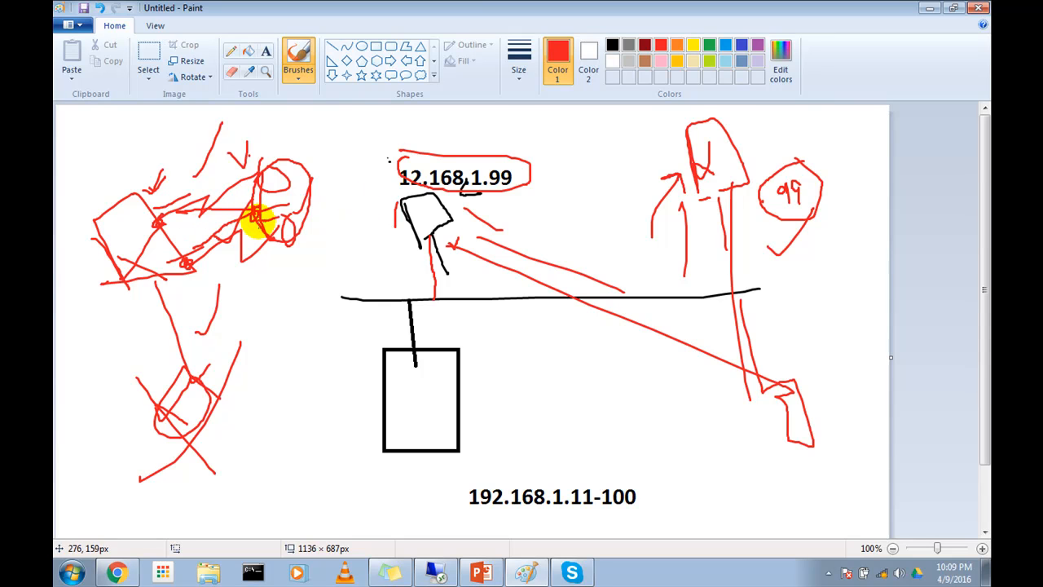
pyautogui.moveTo(250, 209); pyautogui.dragTo(129, 211)
pyautogui.moveTo(202, 130); pyautogui.dragTo(291, 291)
# Step: Circle the lower-left device and give it a zigzag link, adding red strokes beside it and above the upper box
pyautogui.moveTo(155, 281)
pyautogui.mouseDown()
pyautogui.moveTo(212, 426)
pyautogui.moveTo(149, 419)
pyautogui.mouseUp()
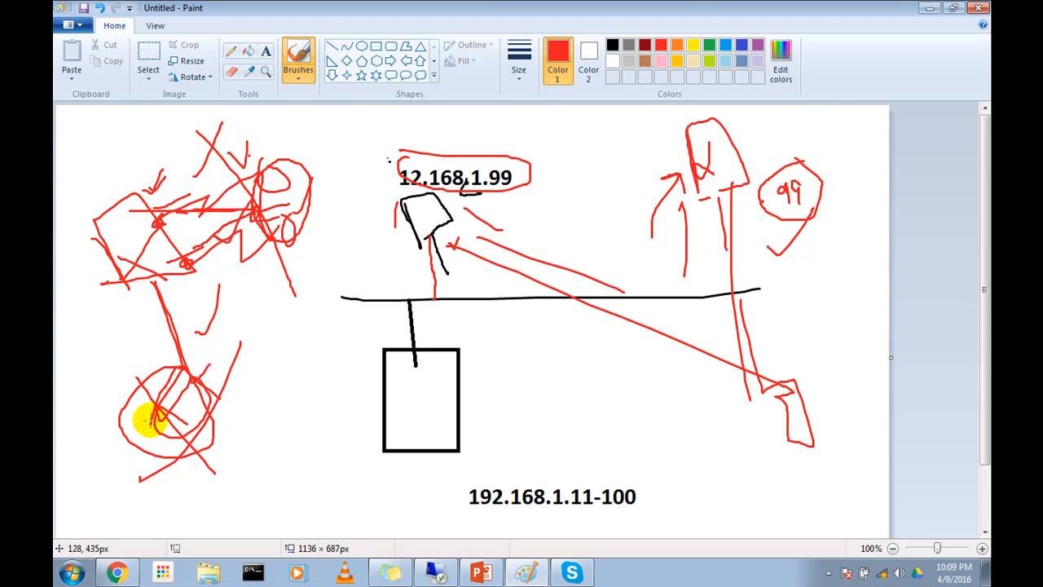
pyautogui.moveTo(219, 426)
pyautogui.mouseDown()
pyautogui.moveTo(250, 435)
pyautogui.moveTo(322, 422)
pyautogui.mouseUp()
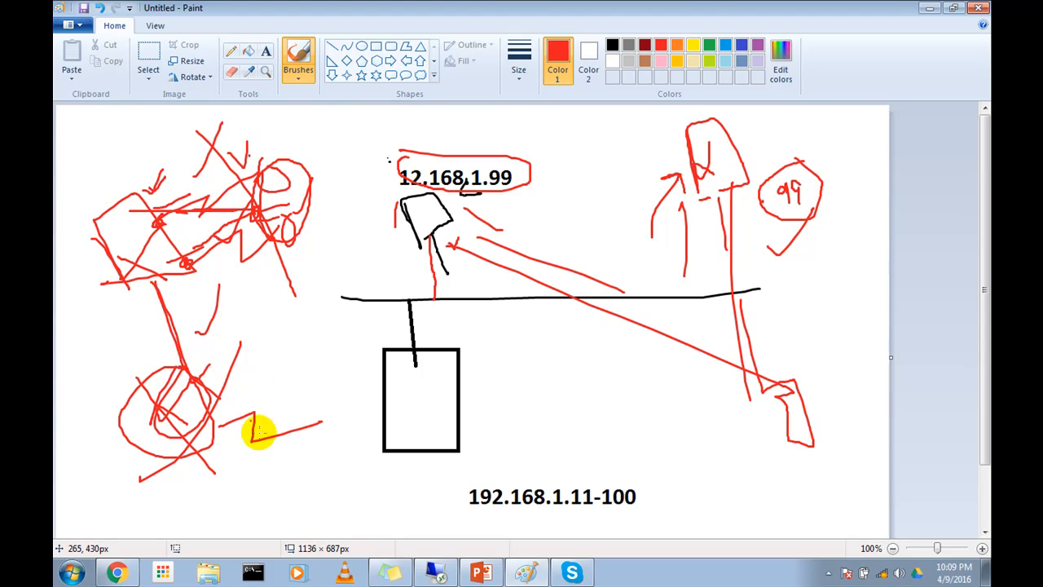
pyautogui.moveTo(98, 138); pyautogui.dragTo(108, 182)
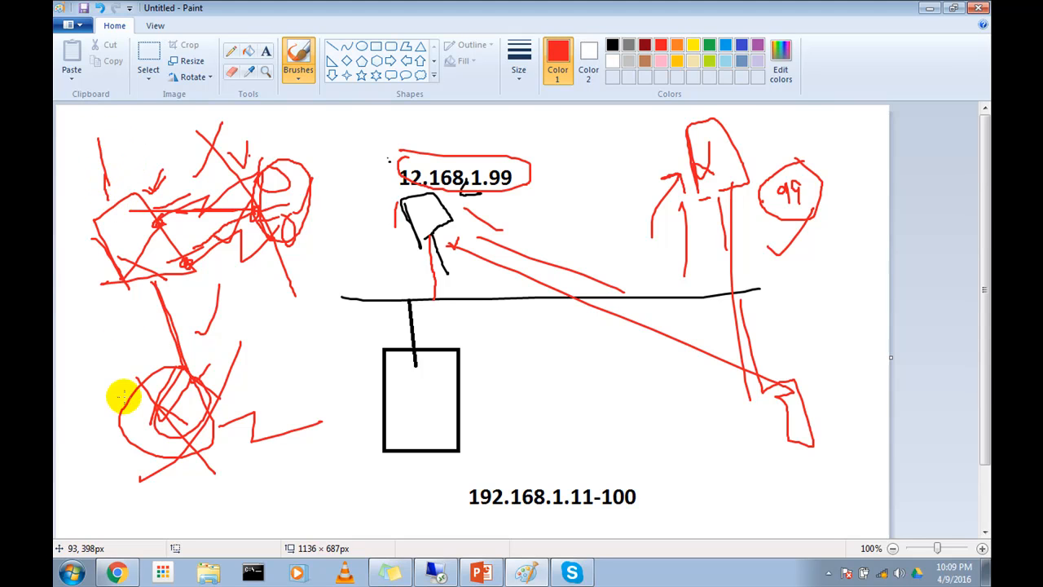
pyautogui.moveTo(81, 416); pyautogui.dragTo(118, 352)
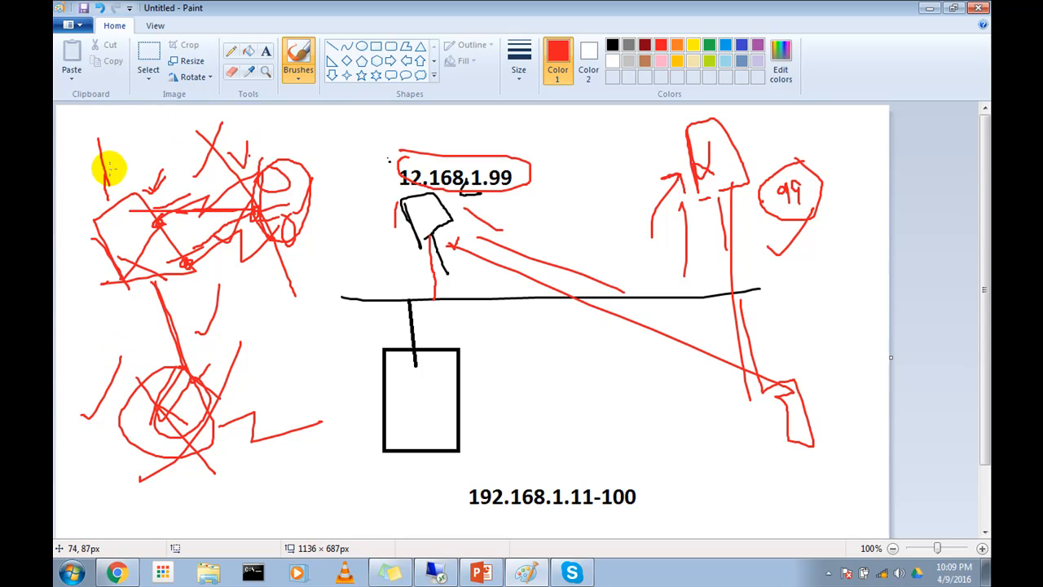
# Step: Add a check mark and long curve at the upper box, retrace the lower device's line, and draw an oval at its zigzag's end
pyautogui.moveTo(108, 171); pyautogui.dragTo(140, 136)
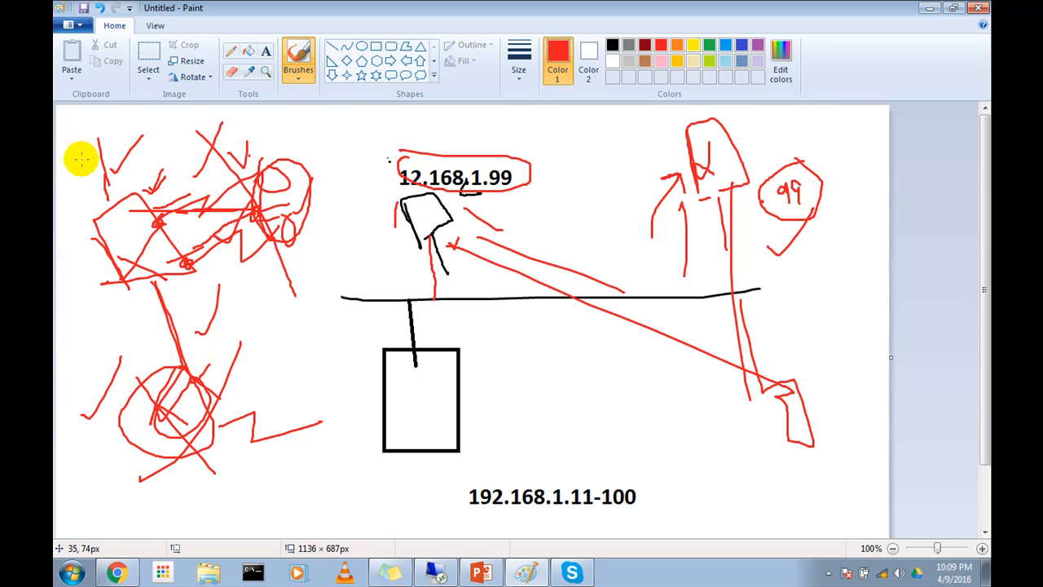
pyautogui.moveTo(61, 349)
pyautogui.mouseDown()
pyautogui.moveTo(114, 259)
pyautogui.moveTo(98, 127)
pyautogui.mouseUp()
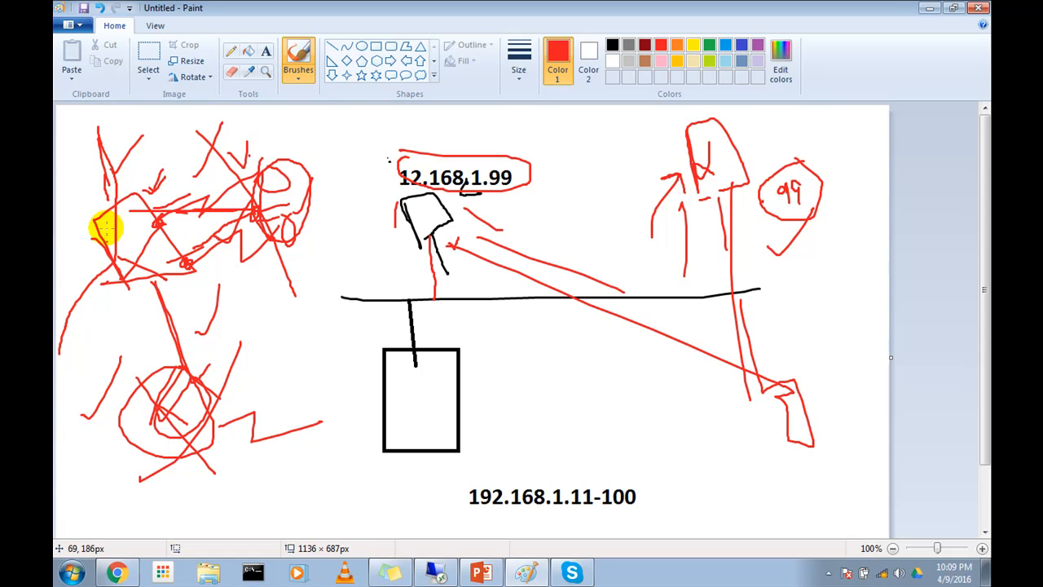
pyautogui.moveTo(154, 283); pyautogui.dragTo(173, 378)
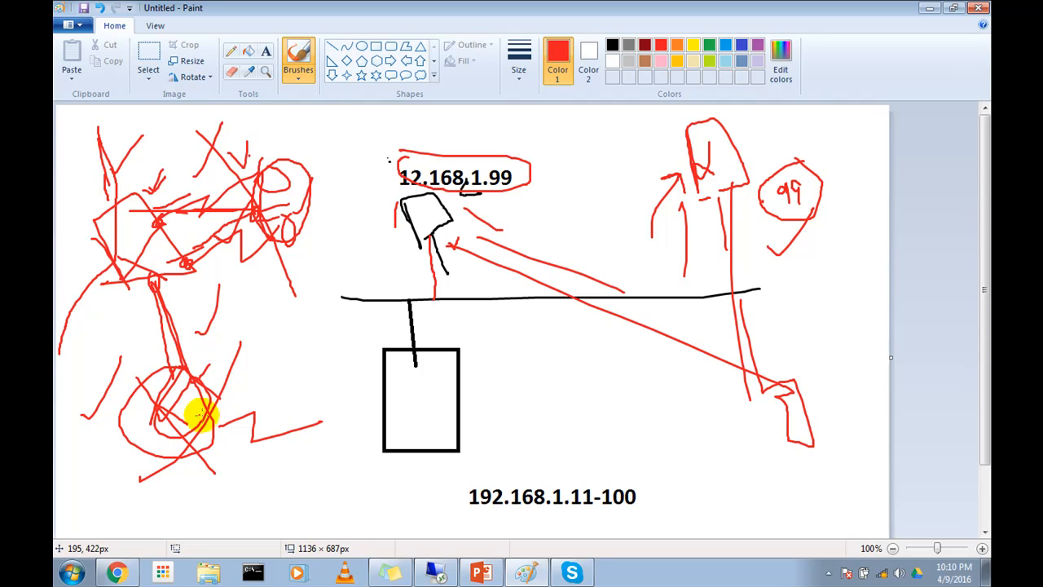
pyautogui.moveTo(205, 430)
pyautogui.mouseDown()
pyautogui.moveTo(223, 448)
pyautogui.moveTo(345, 423)
pyautogui.moveTo(326, 391)
pyautogui.moveTo(321, 426)
pyautogui.moveTo(344, 467)
pyautogui.mouseUp()
# Step: Undo the recent red strokes until only the far-left box and its two zigzag links remain in that sketch
pyautogui.hotkey('ctrl', 'z')
pyautogui.hotkey('ctrl', 'z')
pyautogui.hotkey('ctrl', 'z')
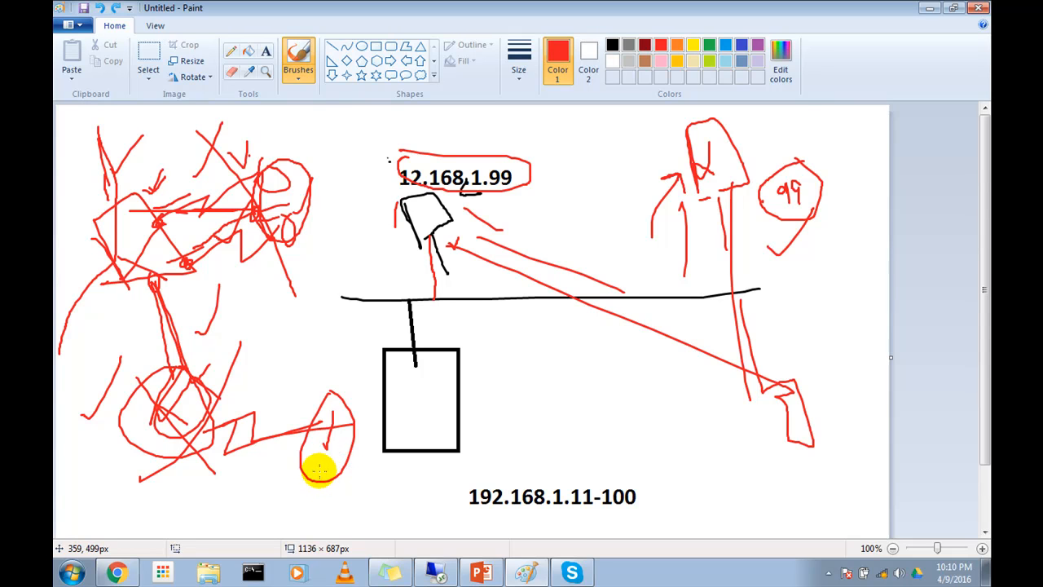
pyautogui.hotkey('ctrl', 'z')
pyautogui.hotkey('ctrl', 'z')
pyautogui.hotkey('ctrl', 'z')
pyautogui.hotkey('ctrl', 'z')
pyautogui.hotkey('ctrl', 'z')
pyautogui.hotkey('ctrl', 'z')
pyautogui.hotkey('ctrl', 'z')
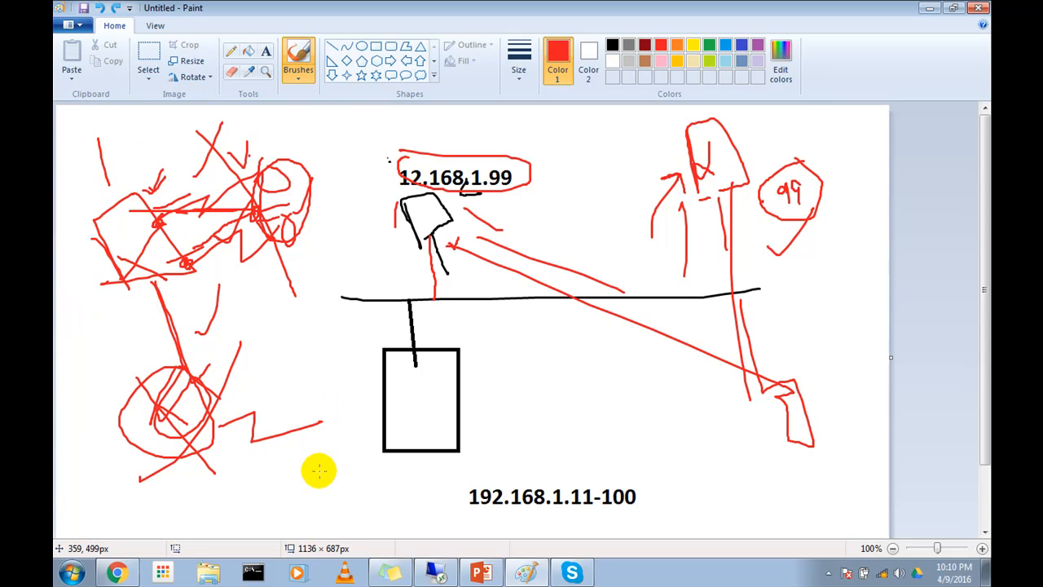
pyautogui.hotkey('ctrl', 'z')
pyautogui.hotkey('ctrl', 'z')
pyautogui.hotkey('ctrl', 'z')
pyautogui.hotkey('ctrl', 'z')
pyautogui.hotkey('ctrl', 'z')
pyautogui.hotkey('ctrl', 'z')
pyautogui.hotkey('ctrl', 'z')
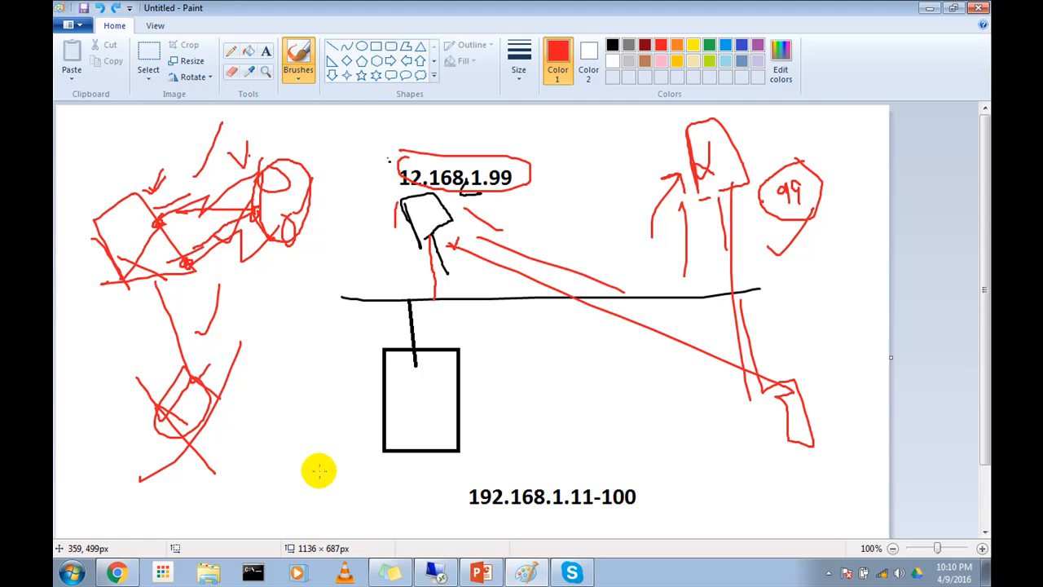
pyautogui.hotkey('ctrl', 'z')
pyautogui.hotkey('ctrl', 'z')
pyautogui.hotkey('ctrl', 'z')
pyautogui.hotkey('ctrl', 'z')
pyautogui.hotkey('ctrl', 'z')
pyautogui.hotkey('ctrl', 'z')
pyautogui.hotkey('ctrl', 'z')
pyautogui.hotkey('ctrl', 'z')
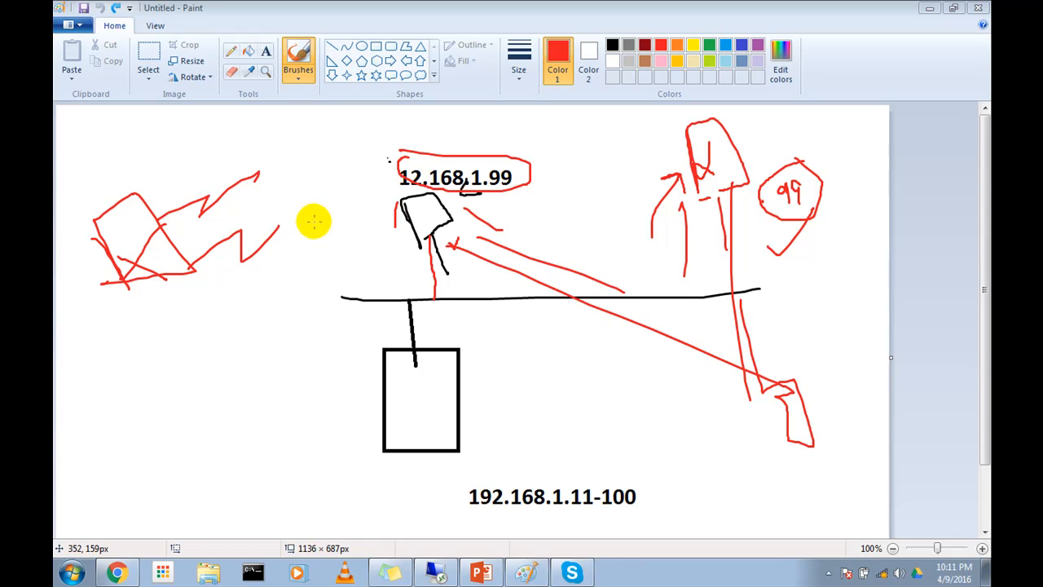
# Step: Cross out the far-left box and sketch a second crossed box below it, wired to a small device, with labels E and F
pyautogui.moveTo(132, 221)
pyautogui.mouseDown()
pyautogui.moveTo(112, 285)
pyautogui.moveTo(155, 256)
pyautogui.mouseUp()
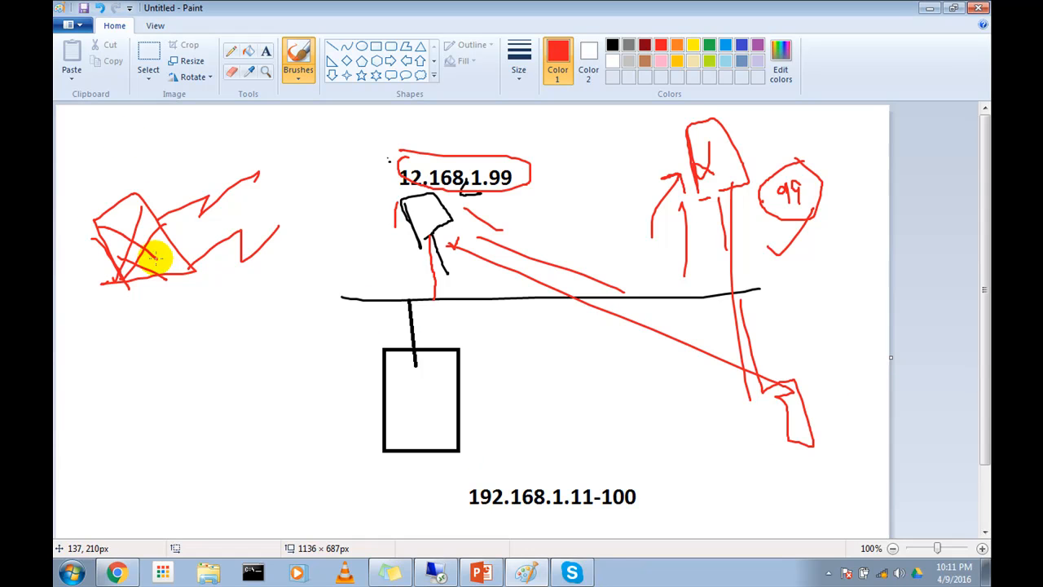
pyautogui.moveTo(140, 320)
pyautogui.mouseDown()
pyautogui.moveTo(168, 368)
pyautogui.moveTo(200, 288)
pyautogui.moveTo(167, 356)
pyautogui.moveTo(198, 335)
pyautogui.moveTo(178, 319)
pyautogui.moveTo(216, 352)
pyautogui.mouseUp()
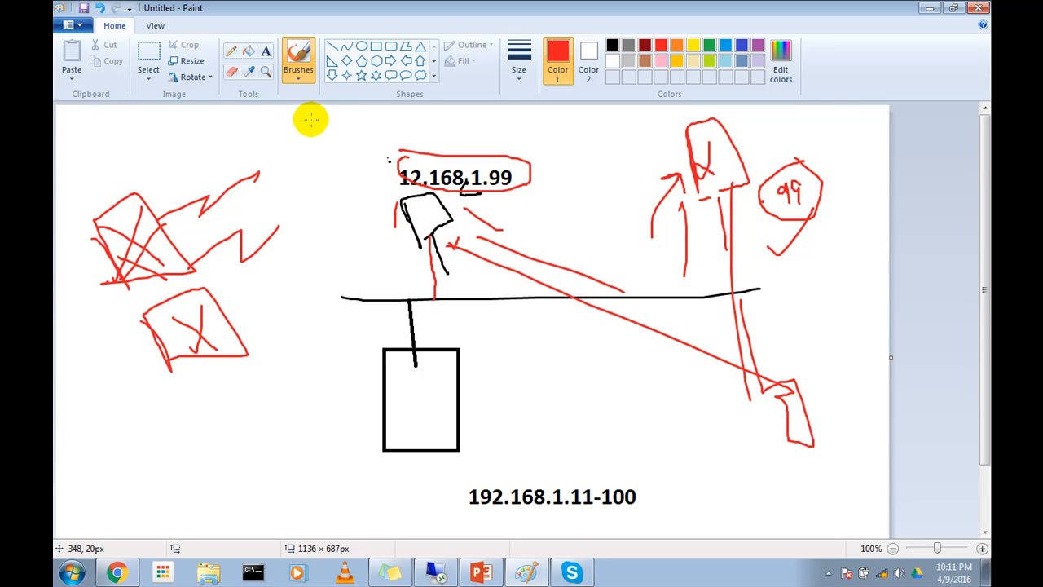
pyautogui.moveTo(310, 120)
pyautogui.mouseDown()
pyautogui.moveTo(304, 165)
pyautogui.moveTo(326, 167)
pyautogui.moveTo(312, 176)
pyautogui.moveTo(317, 218)
pyautogui.moveTo(293, 277)
pyautogui.moveTo(227, 325)
pyautogui.moveTo(274, 326)
pyautogui.mouseUp()
pyautogui.moveTo(337, 150)
pyautogui.mouseDown()
pyautogui.moveTo(356, 174)
pyautogui.moveTo(363, 153)
pyautogui.mouseUp()
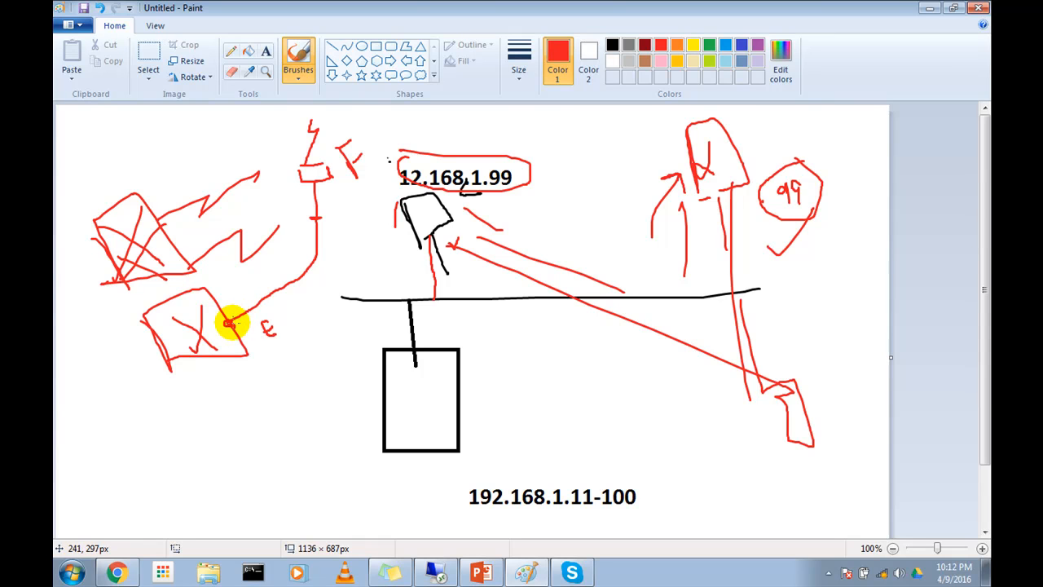
pyautogui.click(828, 572)
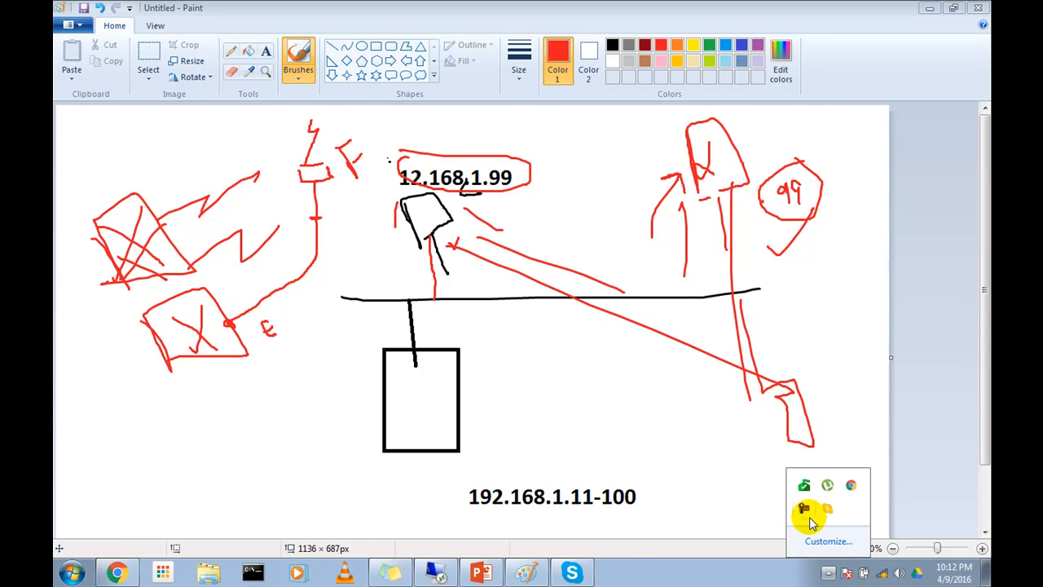
pyautogui.click(809, 514)
pyautogui.click(900, 501)
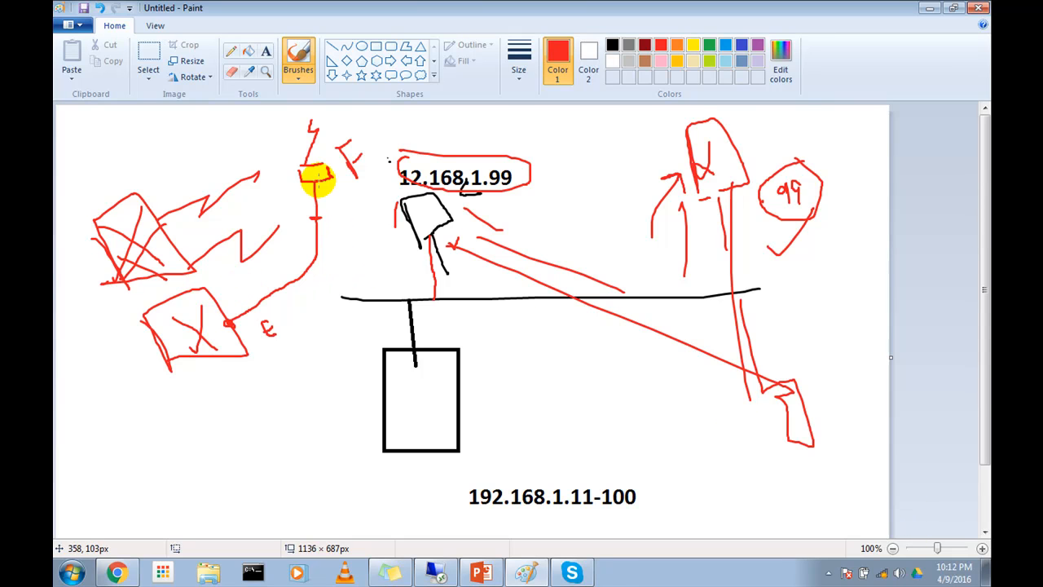
# Step: Draw a red line from the small device labelled F down to a new circled cross below the second box
pyautogui.moveTo(319, 194)
pyautogui.mouseDown()
pyautogui.moveTo(298, 391)
pyautogui.moveTo(242, 435)
pyautogui.moveTo(246, 458)
pyautogui.moveTo(213, 486)
pyautogui.moveTo(234, 493)
pyautogui.mouseUp()
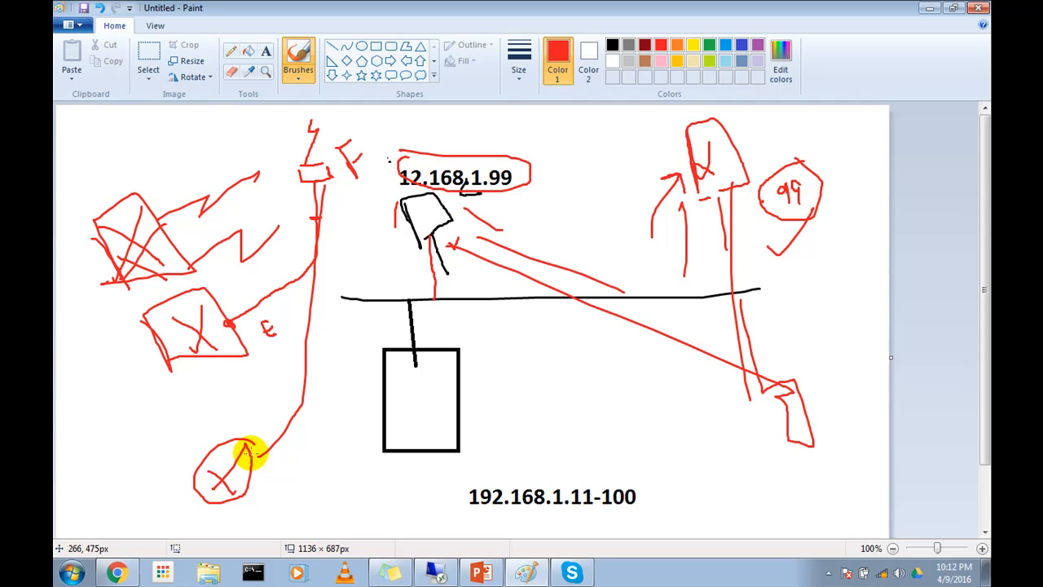
# Step: Switch to Skype, look through the group call's Conversation and Call options, and return to Paint
pyautogui.click(577, 570)
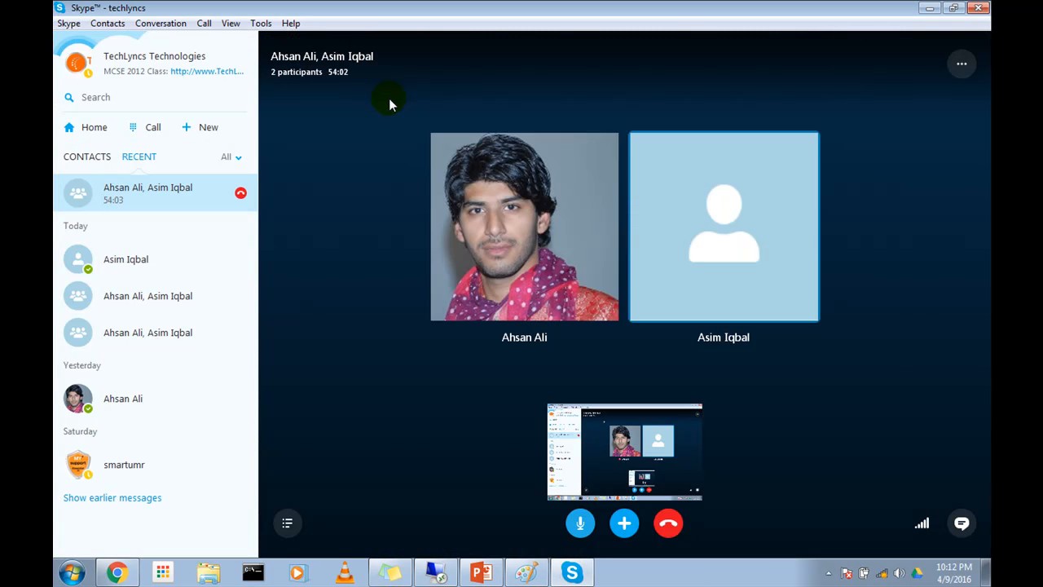
pyautogui.click(161, 22)
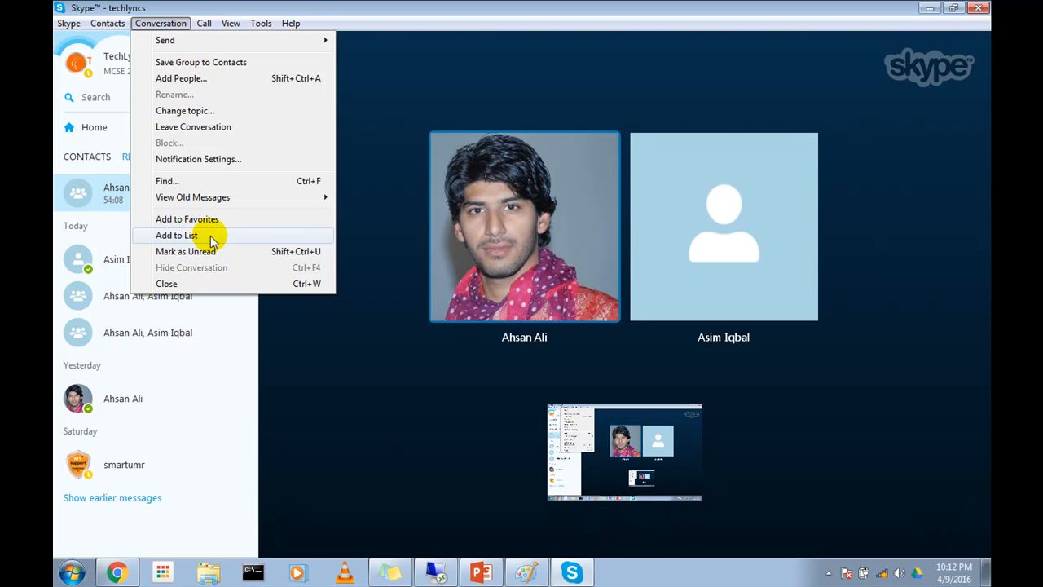
pyautogui.moveTo(211, 24)
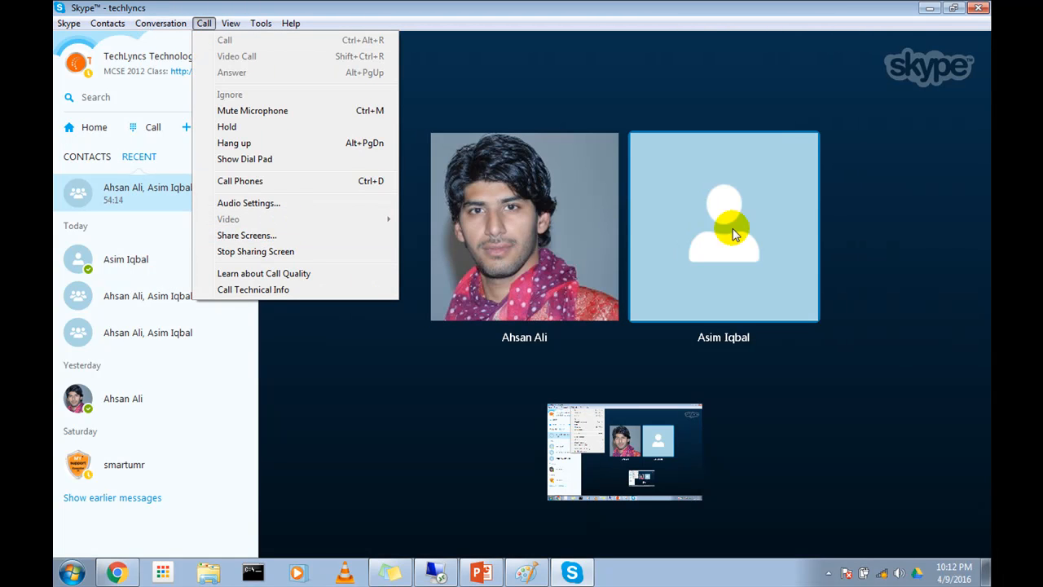
pyautogui.click(920, 20)
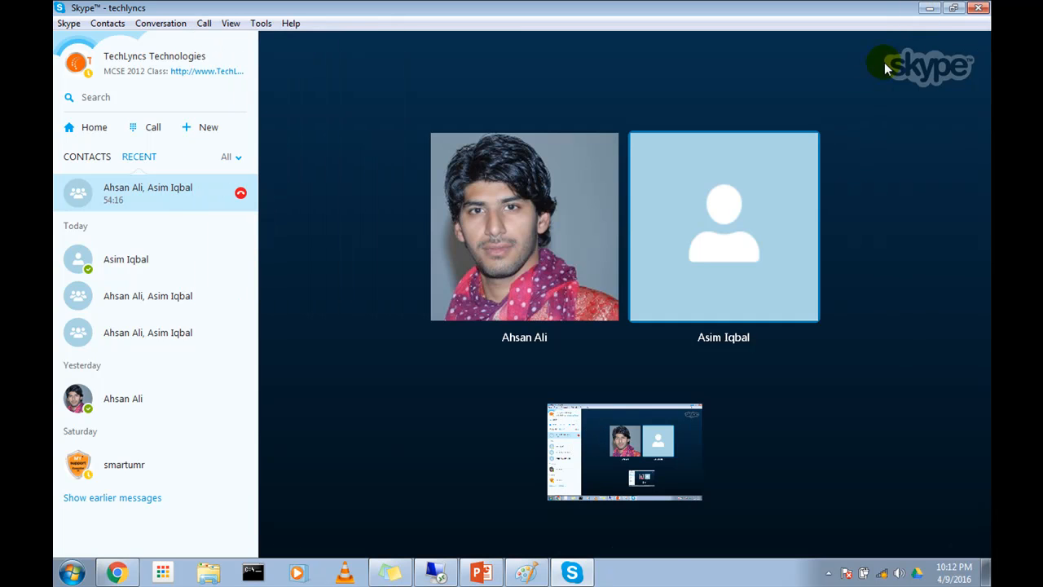
pyautogui.click(930, 8)
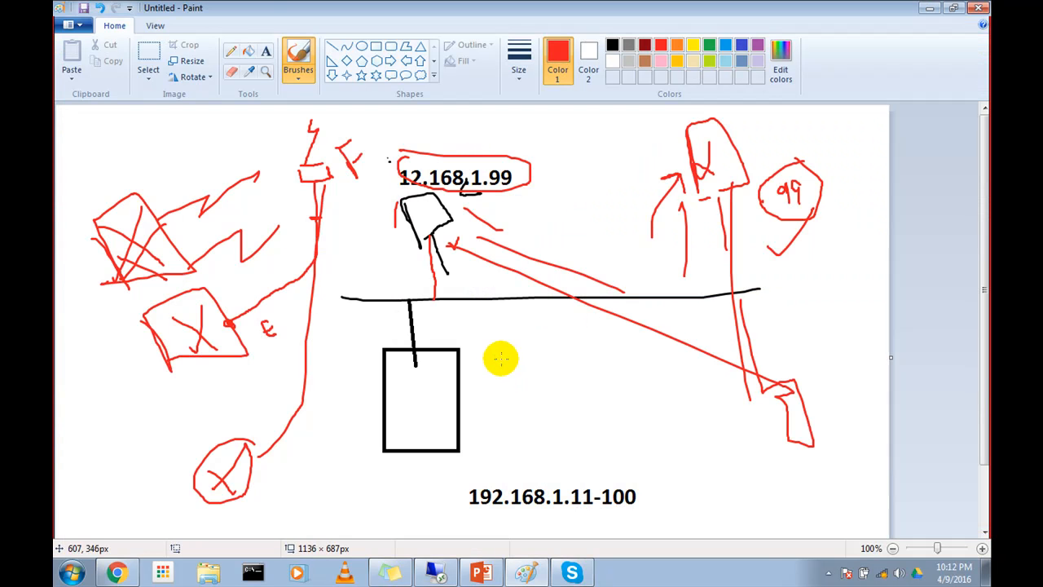
pyautogui.click(828, 573)
pyautogui.click(812, 511)
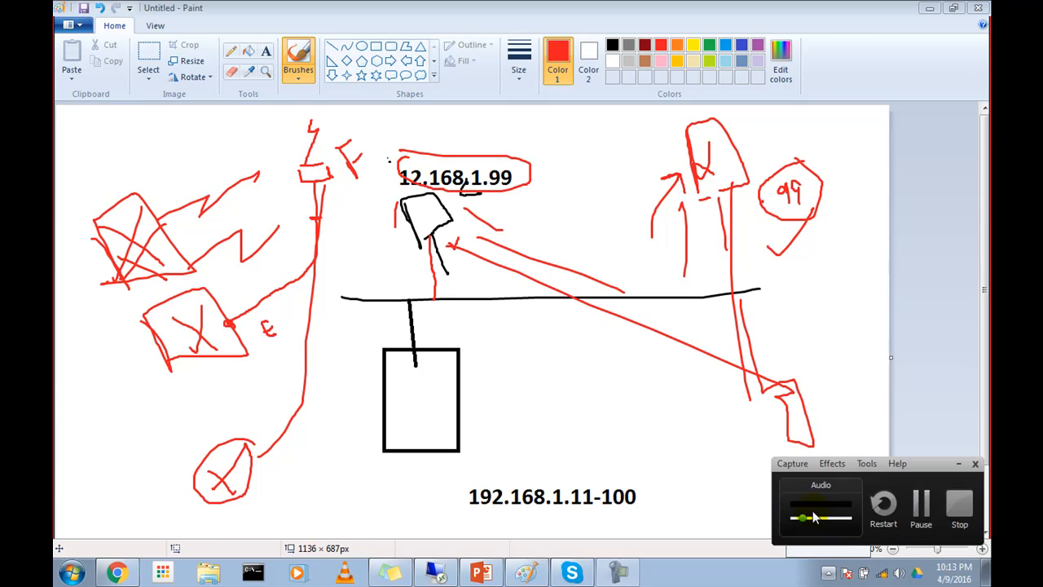
pyautogui.click(918, 497)
pyautogui.click(434, 572)
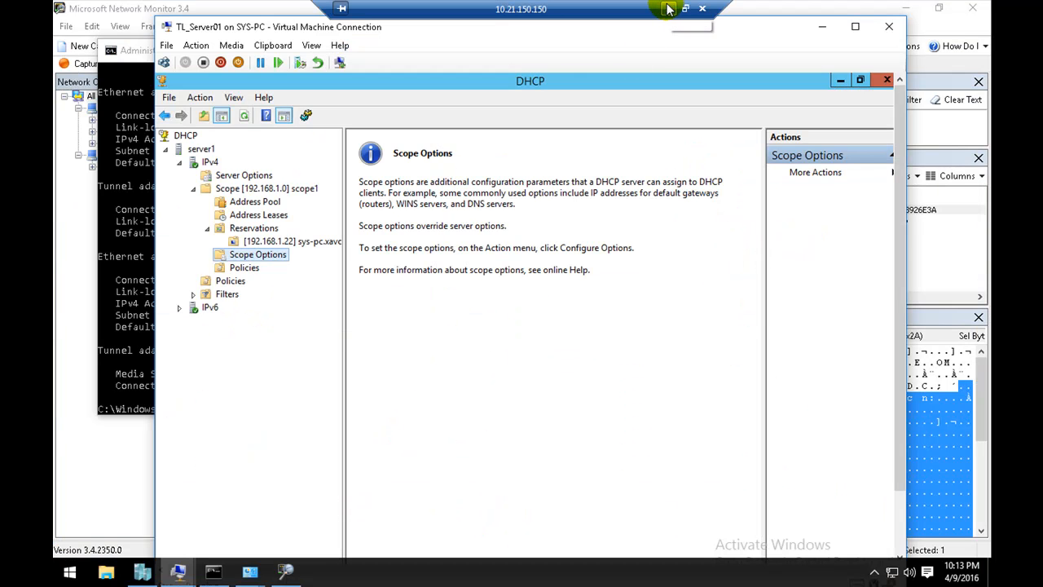
pyautogui.click(668, 9)
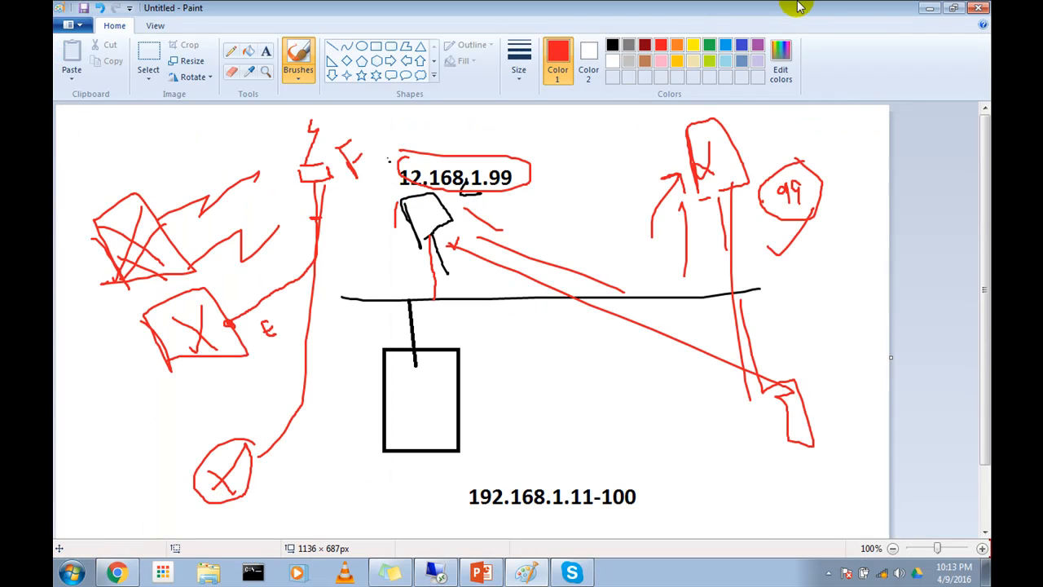
# Step: Switch to the PowerPoint presentation and view the slides from Display Statistics through IP Reservation to Mac-Address Filtering
pyautogui.click(500, 573)
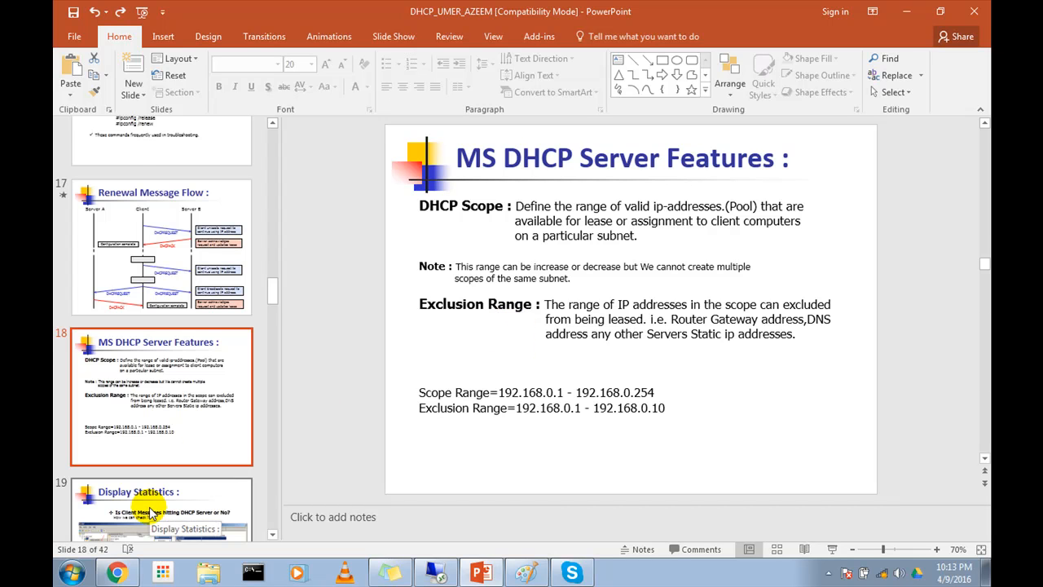
pyautogui.click(151, 514)
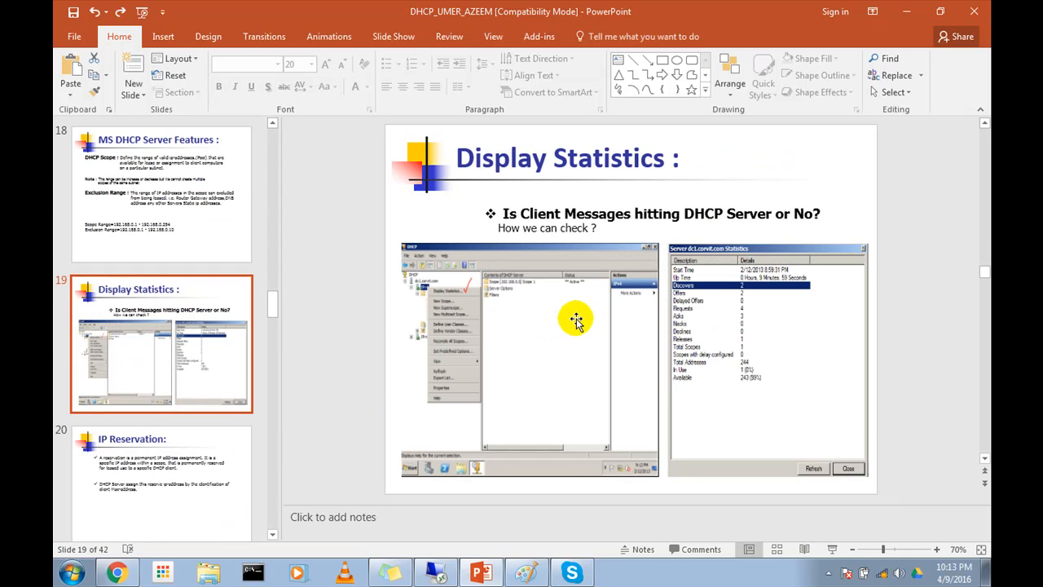
pyautogui.scroll(-1, 728, 328)
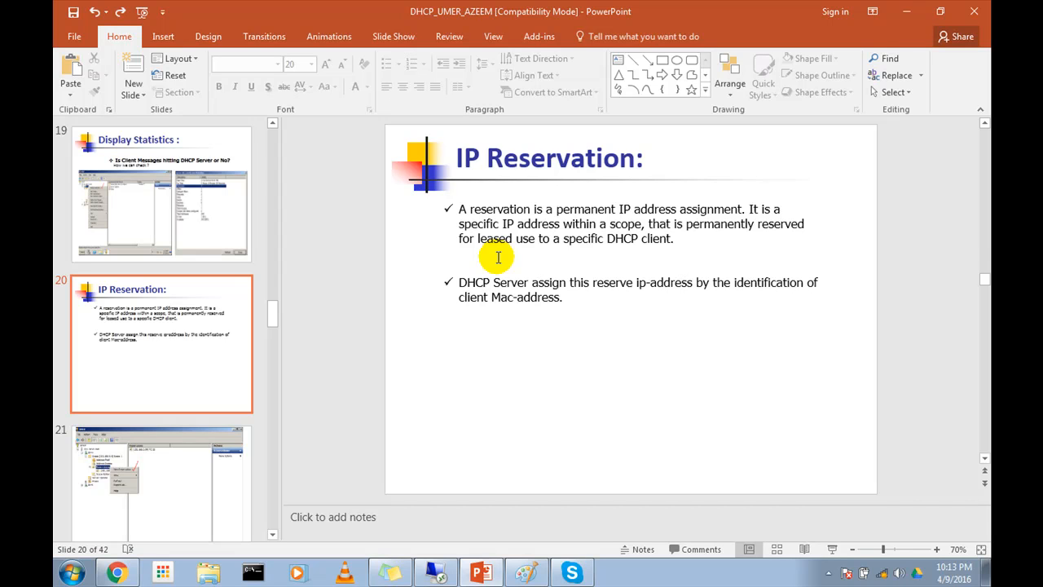
pyautogui.click(137, 487)
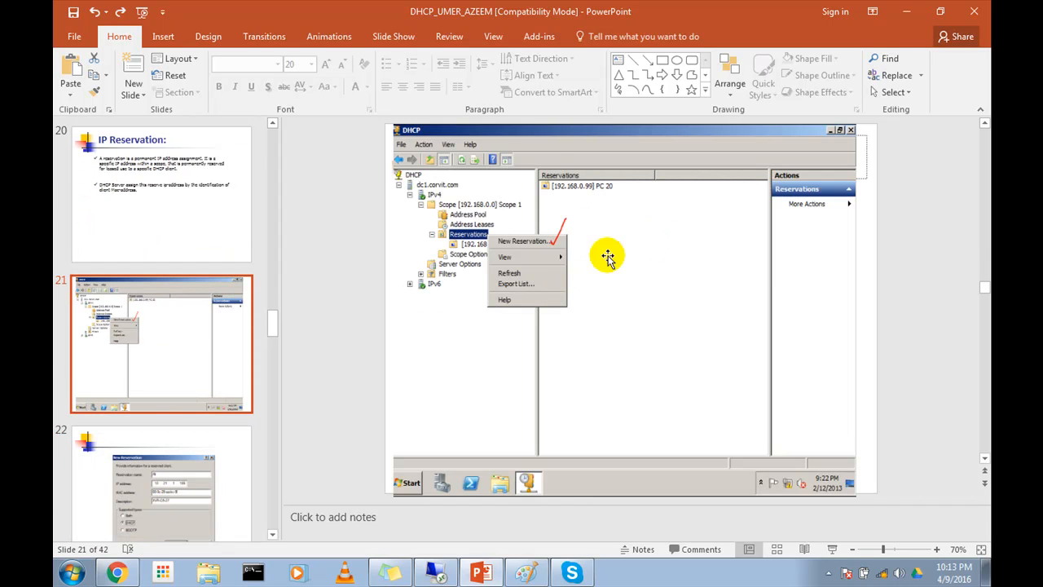
pyautogui.scroll(-2, 538, 236)
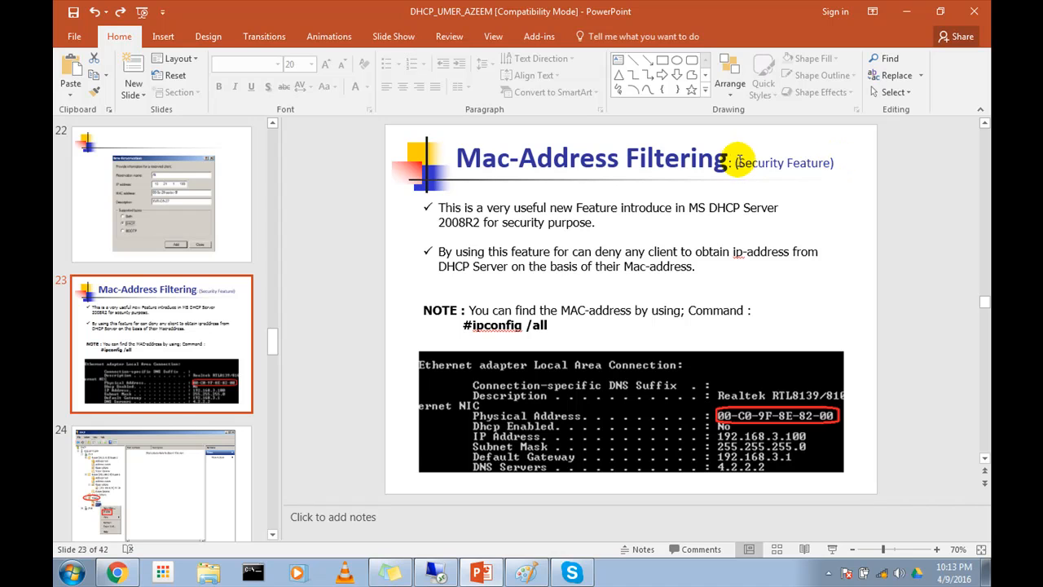
pyautogui.click(735, 159)
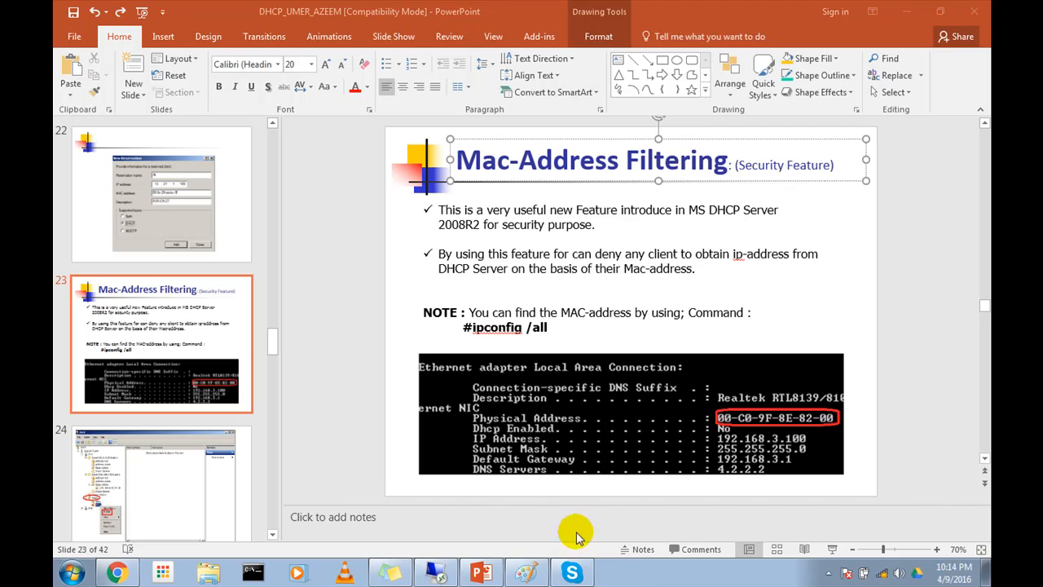
pyautogui.moveTo(510, 575)
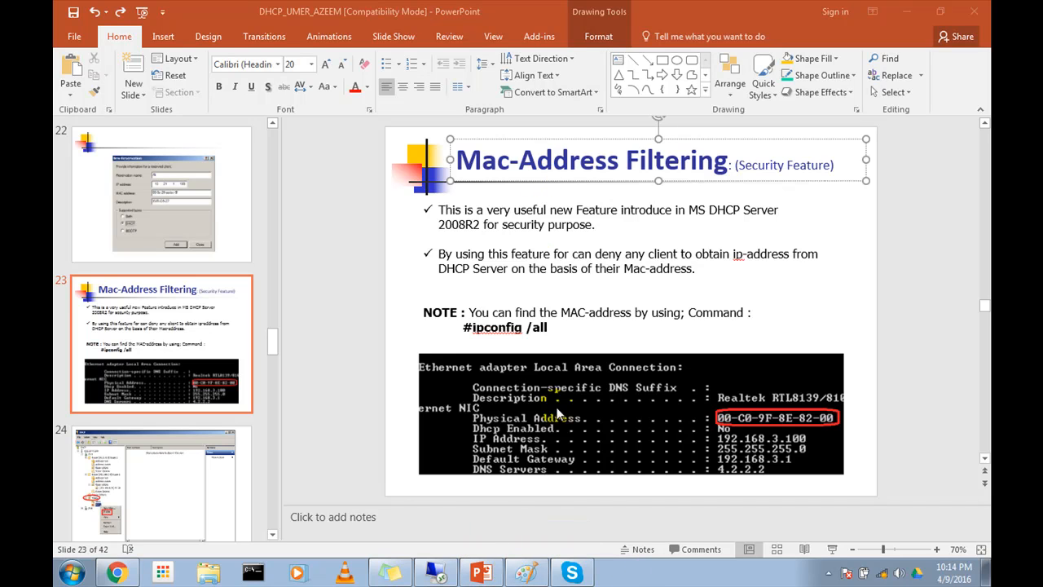
# Step: Switch to the remote desktop session, widen the DHCP console tree until the reservation name fits, and return to the Mac-Address Filtering slide
pyautogui.click(453, 561)
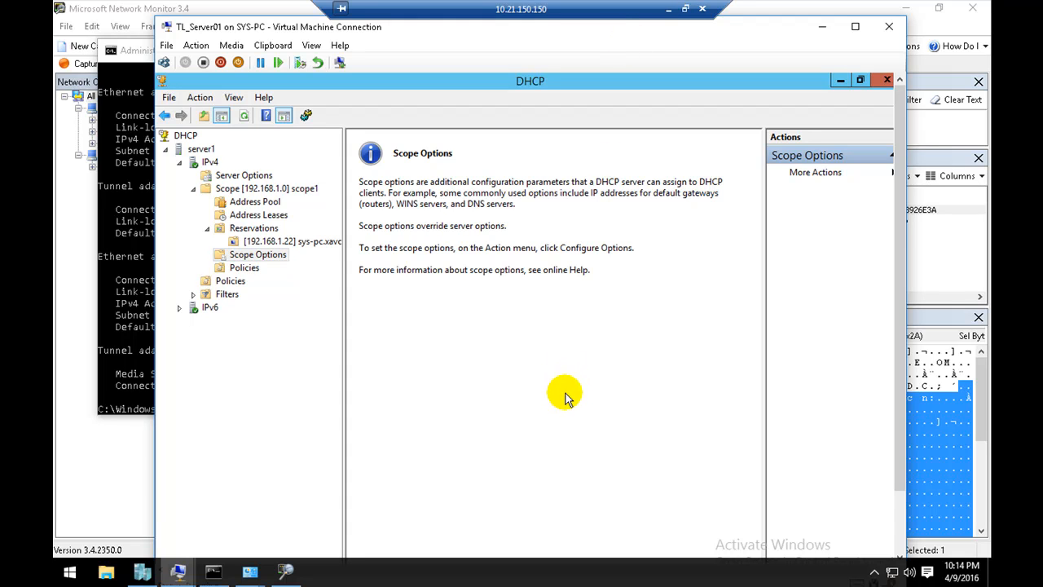
pyautogui.moveTo(344, 303); pyautogui.dragTo(405, 303)
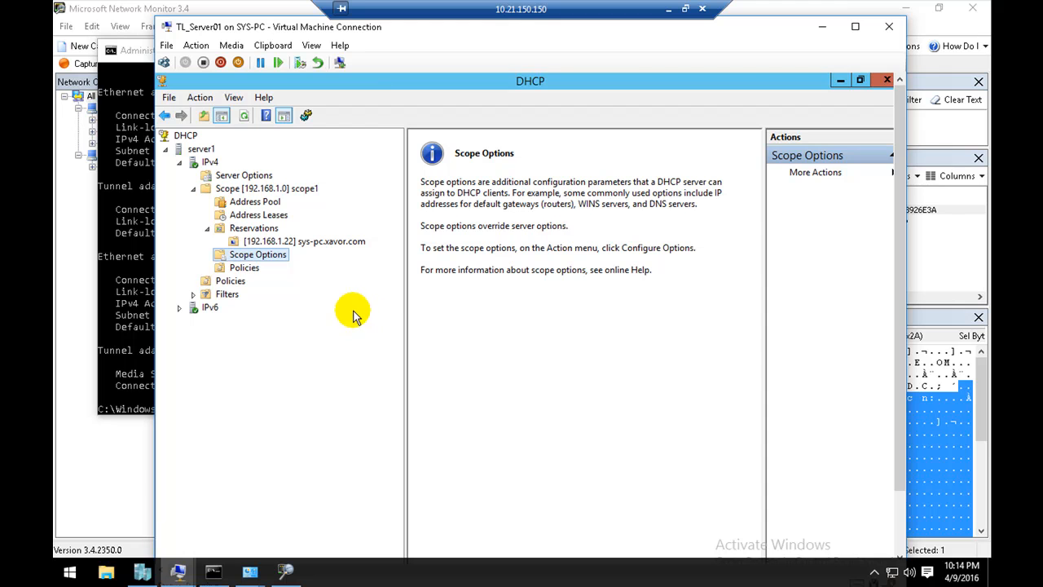
pyautogui.click(667, 9)
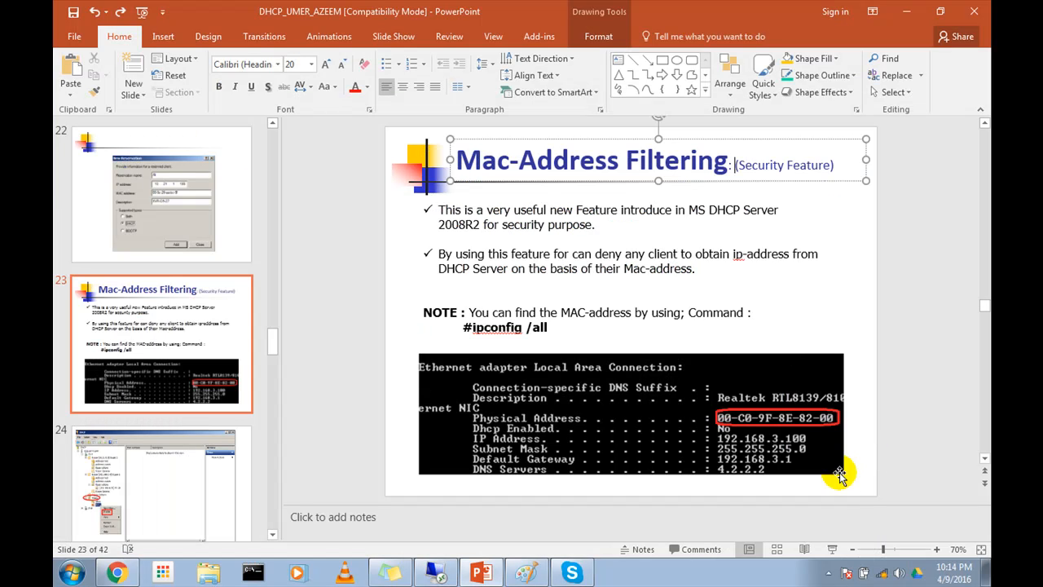
pyautogui.click(828, 572)
pyautogui.click(811, 513)
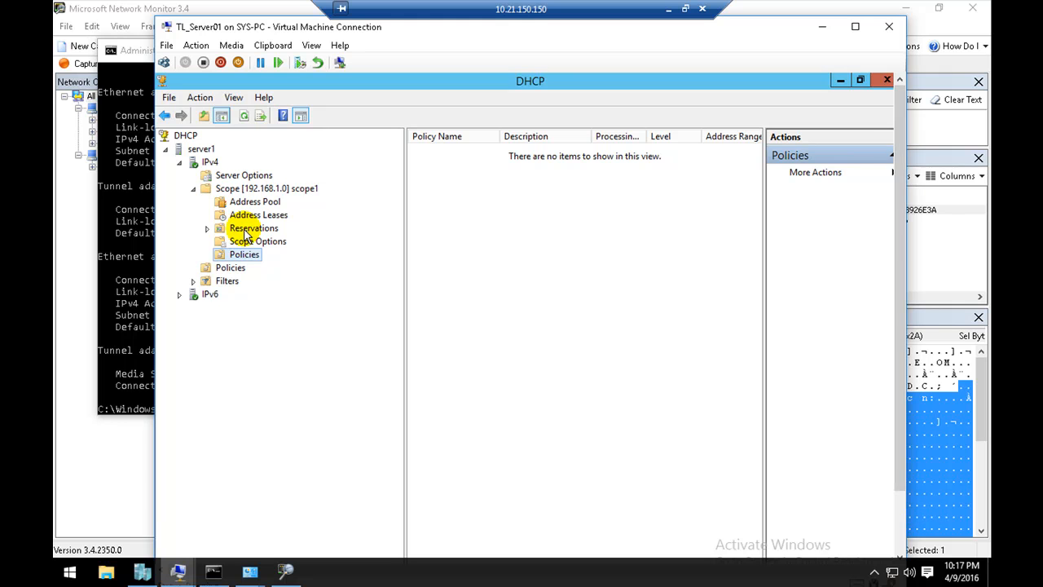
# Step: View scope1's Reservations and Scope Options in the remote DHCP console and return to the PowerPoint slide
pyautogui.click(246, 232)
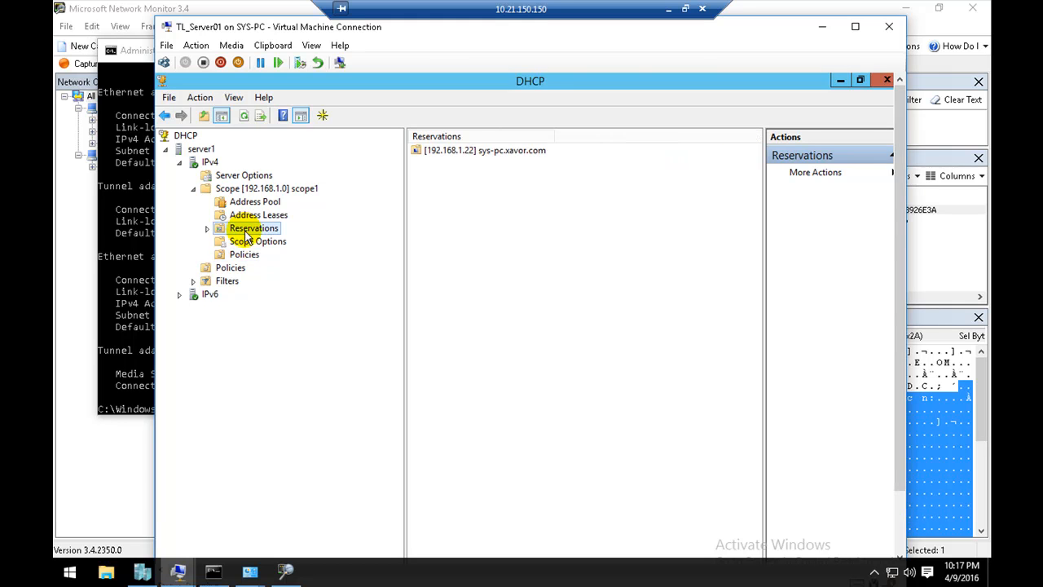
pyautogui.click(257, 241)
pyautogui.click(672, 8)
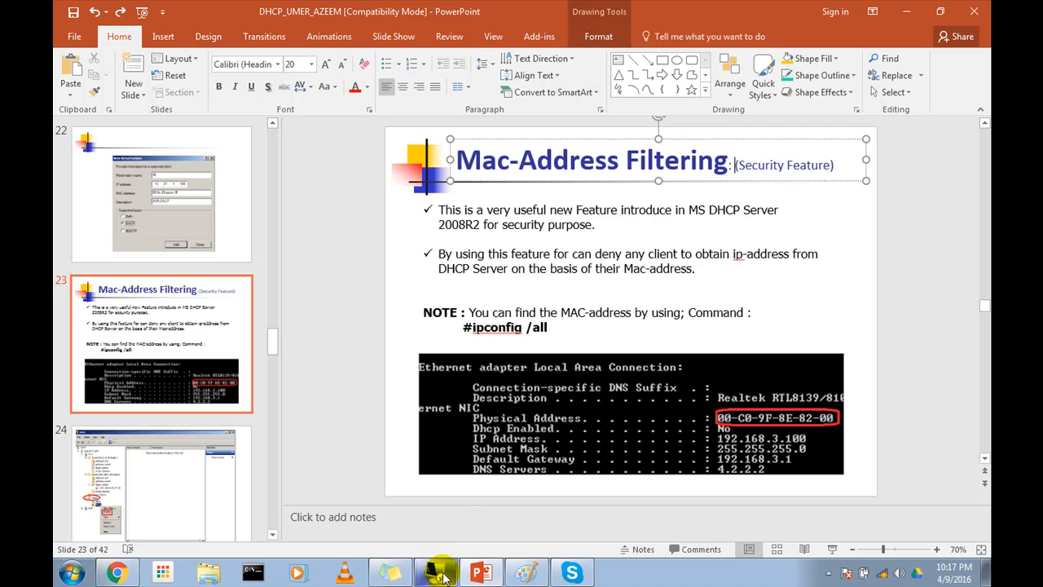
pyautogui.moveTo(442, 576)
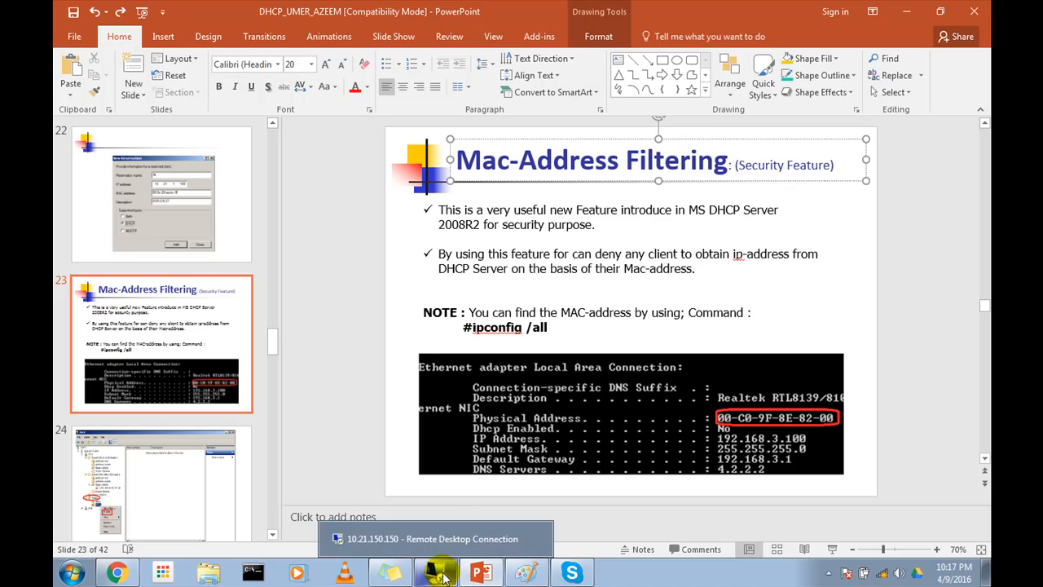
pyautogui.click(684, 321)
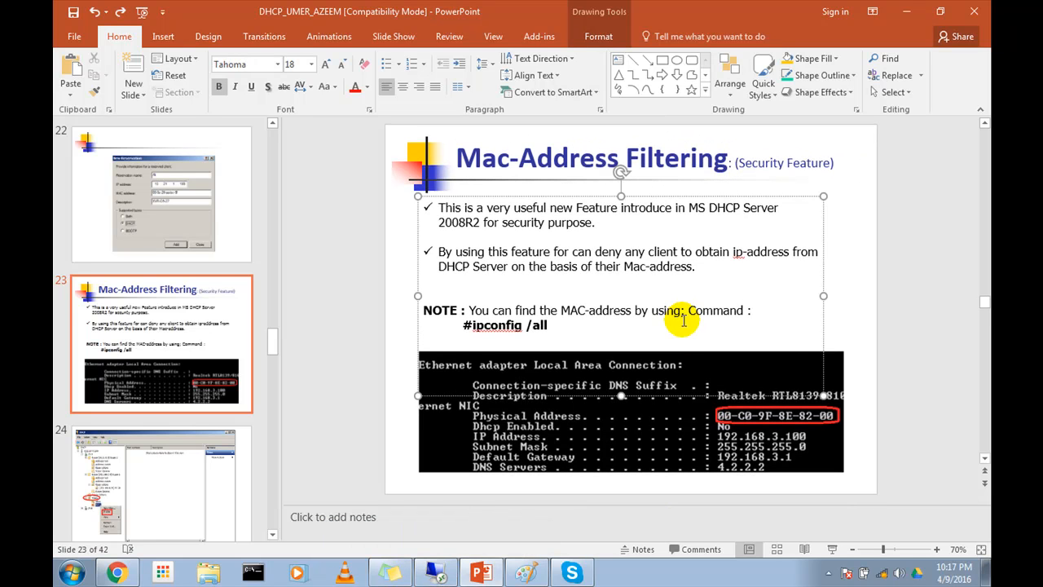
pyautogui.click(721, 277)
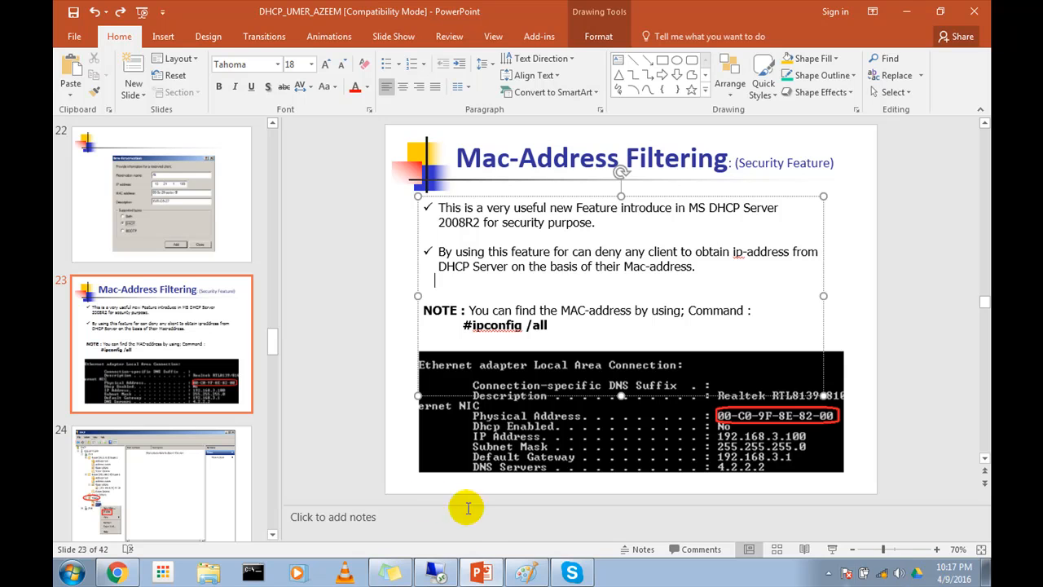
pyautogui.rightClick(868, 575)
pyautogui.click(868, 558)
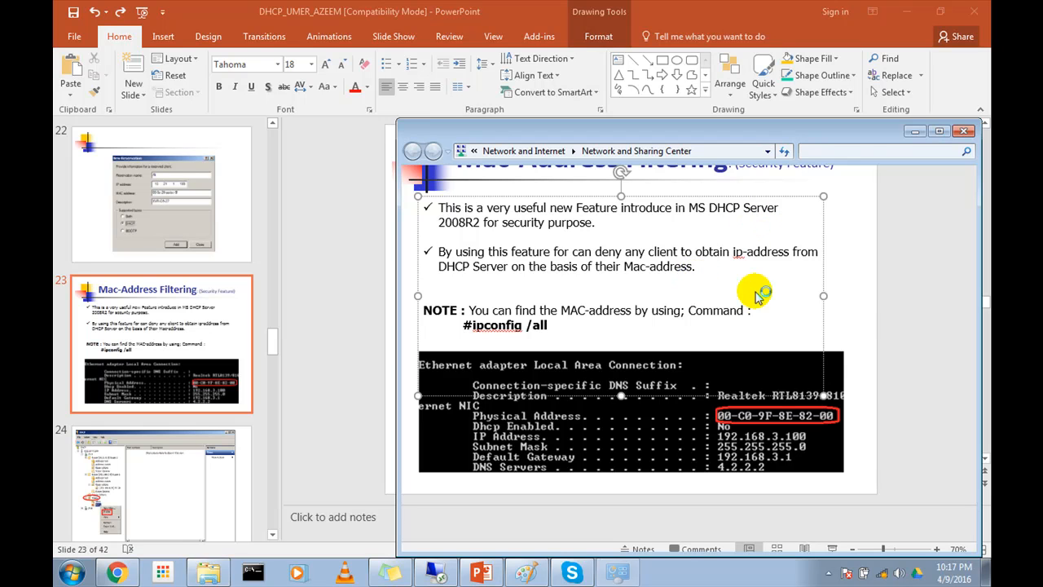
# Step: Switch to the remote desktop session and open the vEthernet (Internal) connection details from Network and Sharing Center
pyautogui.click(435, 572)
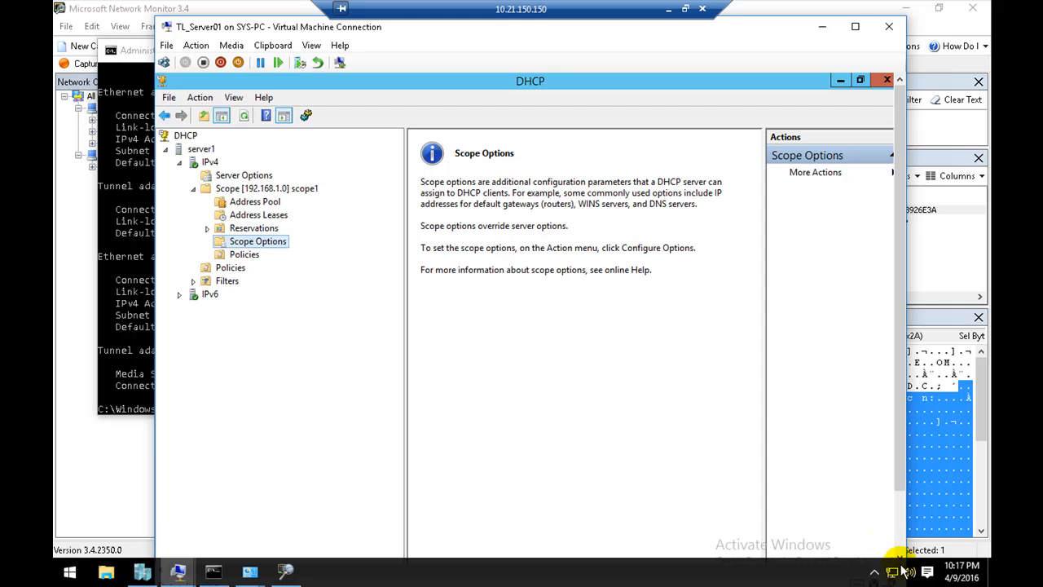
pyautogui.rightClick(896, 570)
pyautogui.click(892, 554)
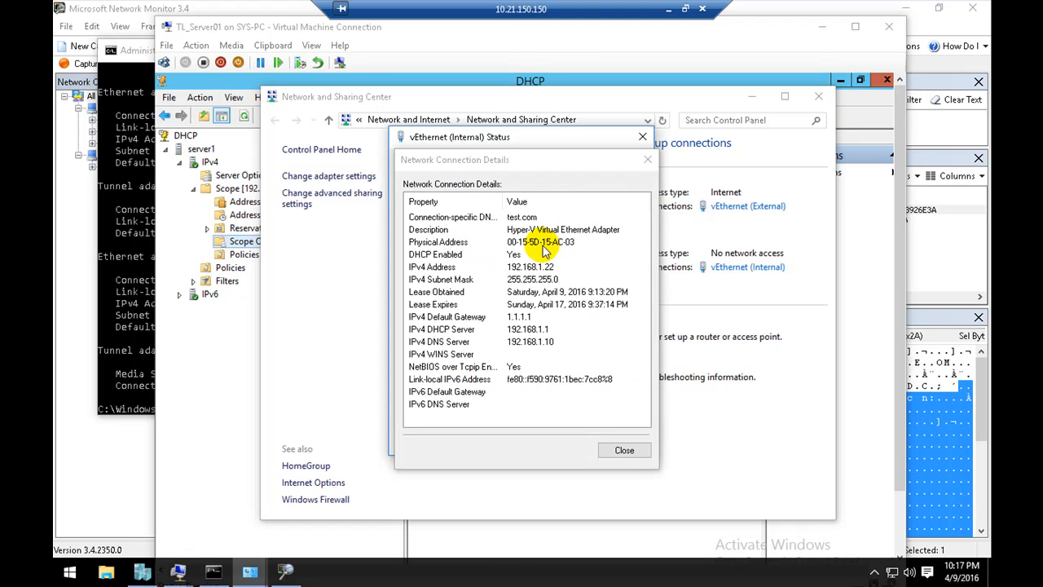
# Step: Examine the Physical Address entry in the vEthernet (Internal) connection details and close the details and status dialogs
pyautogui.click(462, 245)
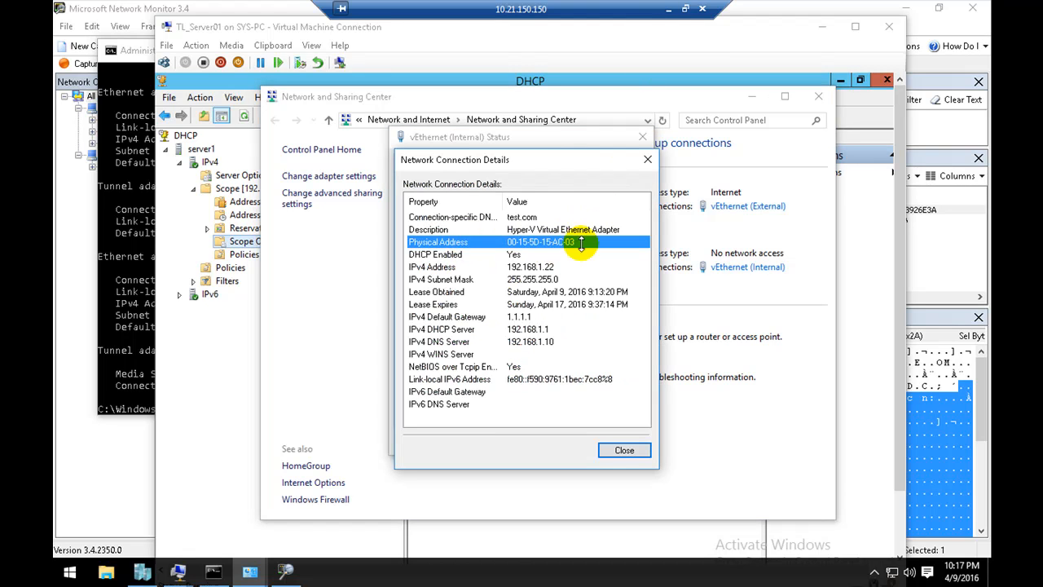
pyautogui.click(540, 269)
pyautogui.click(536, 246)
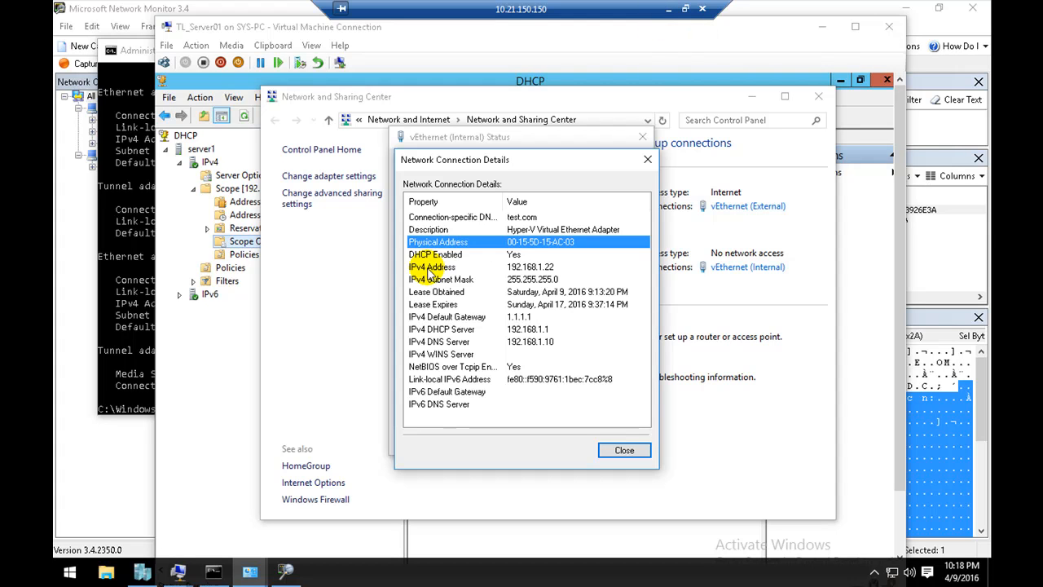
pyautogui.click(519, 255)
pyautogui.click(524, 246)
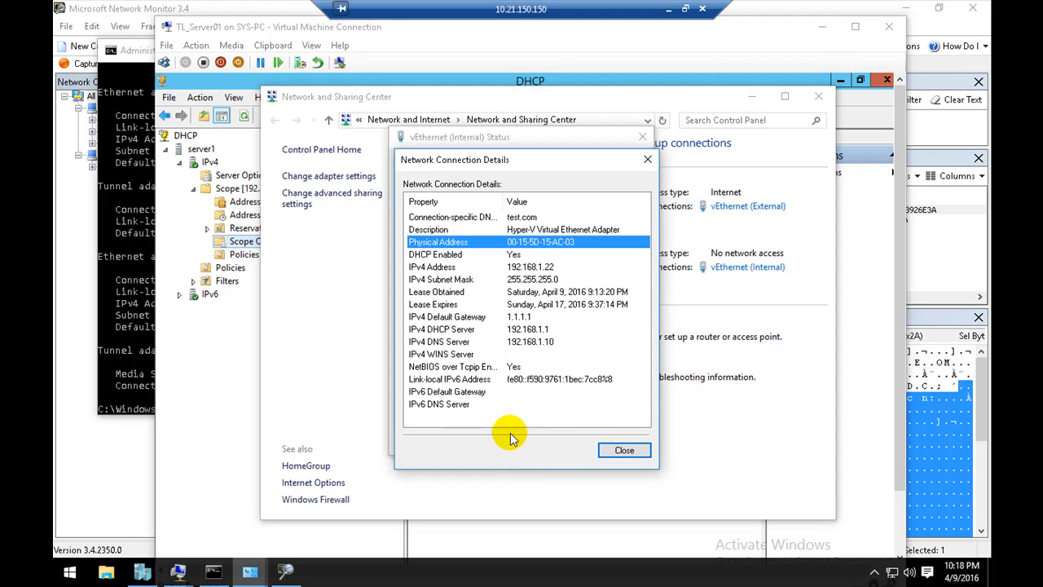
pyautogui.click(524, 281)
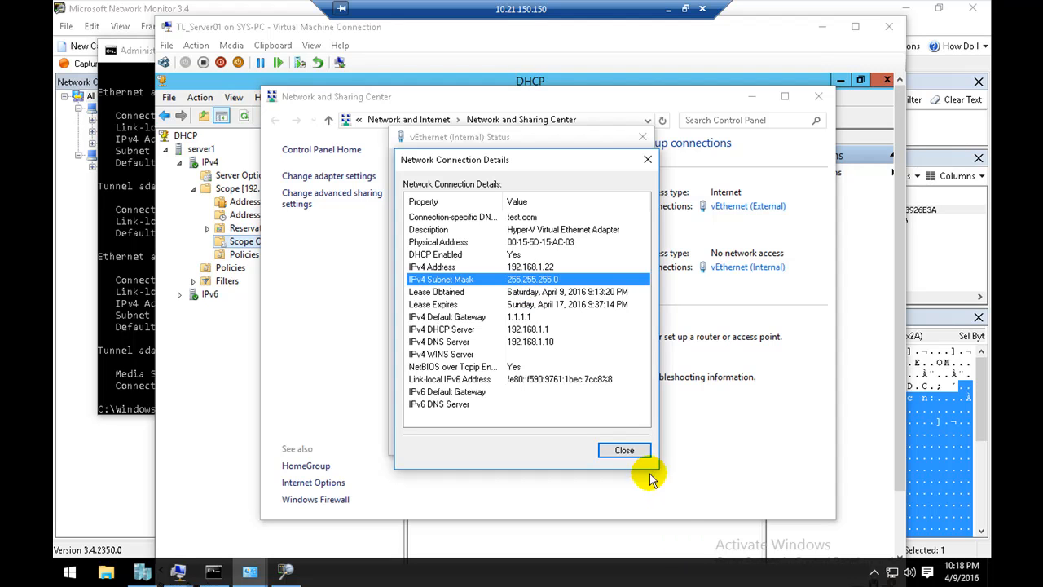
pyautogui.click(625, 450)
pyautogui.click(622, 443)
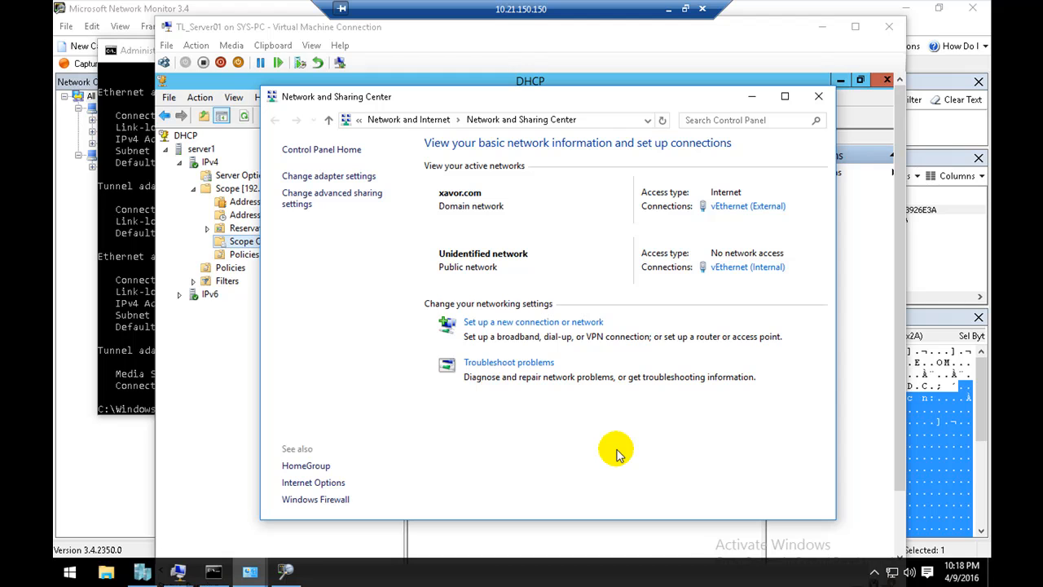
# Step: Return to the DHCP console on TL_Server01 and examine the Allow and Deny lists under the IPv4 Filters
pyautogui.click(178, 575)
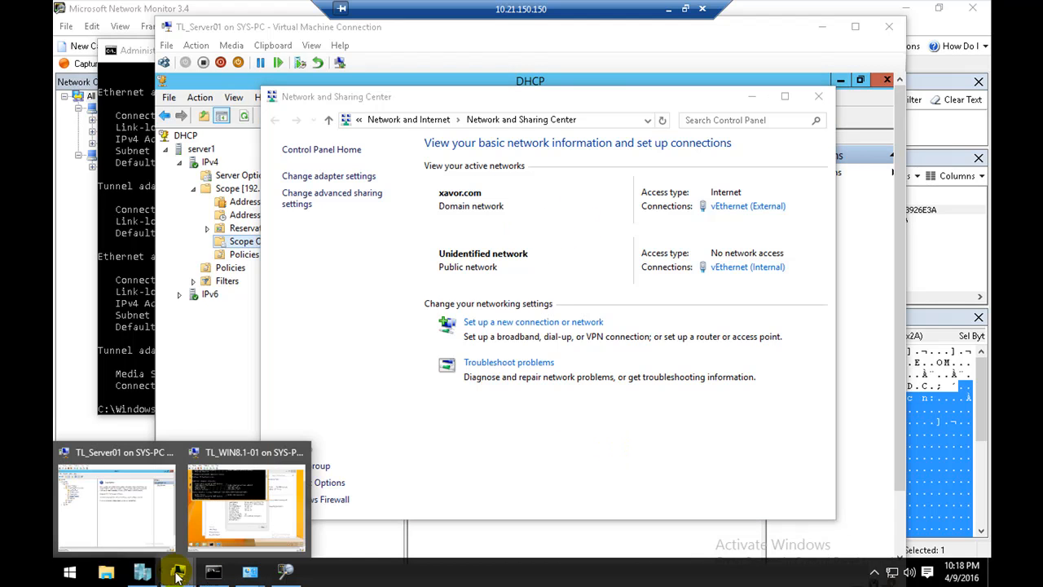
pyautogui.click(150, 512)
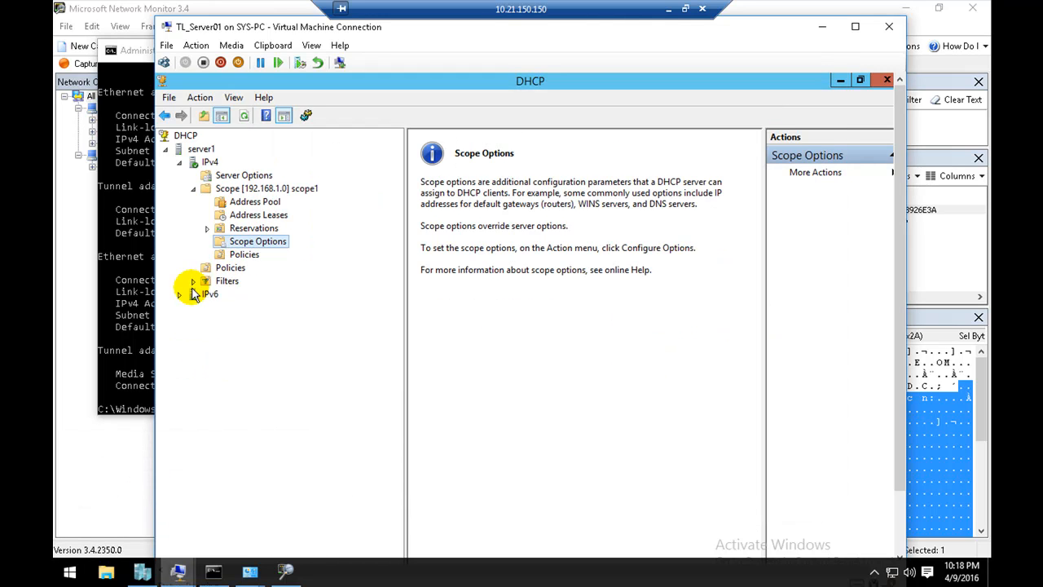
pyautogui.doubleClick(227, 281)
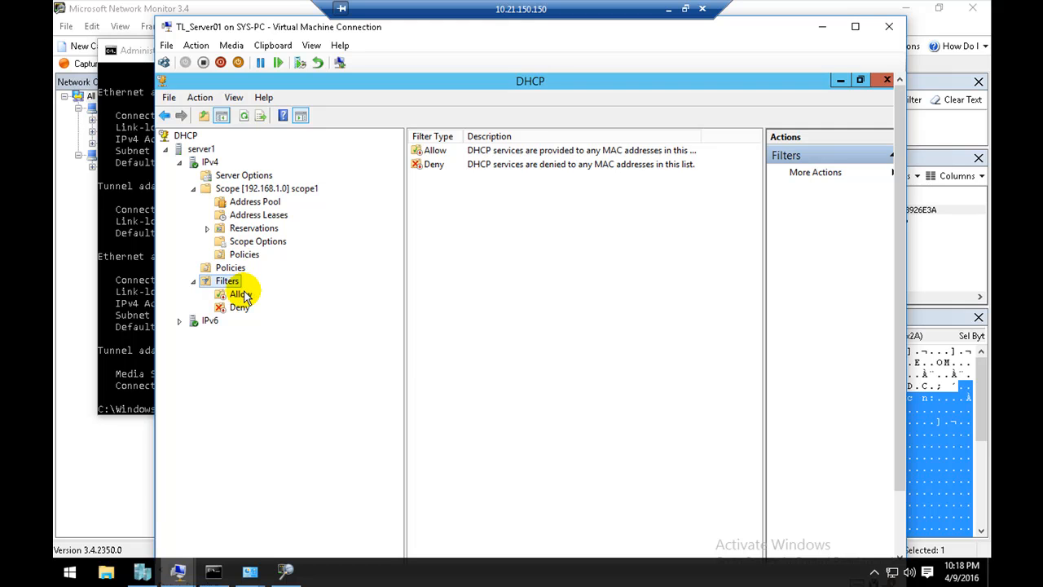
pyautogui.click(240, 293)
pyautogui.click(234, 305)
pyautogui.click(233, 295)
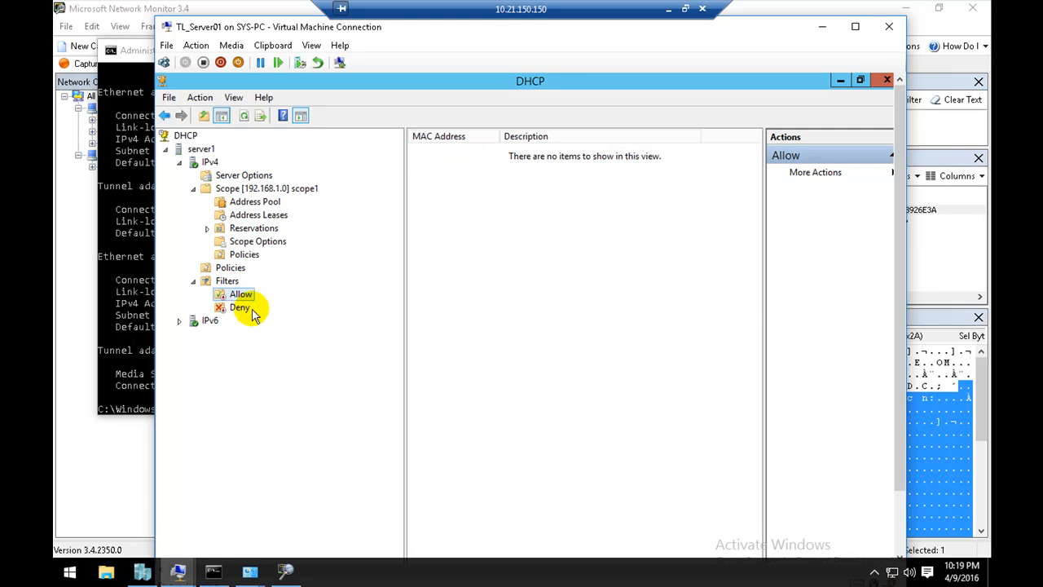
pyautogui.click(239, 309)
pyautogui.moveTo(478, 222); pyautogui.dragTo(537, 256)
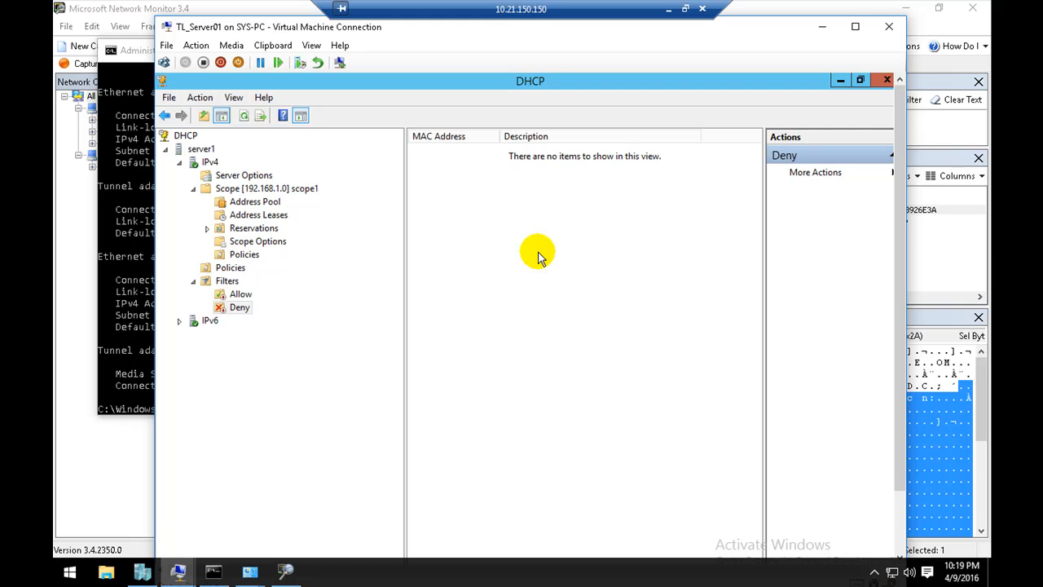
pyautogui.click(239, 295)
pyautogui.moveTo(466, 198); pyautogui.dragTo(603, 350)
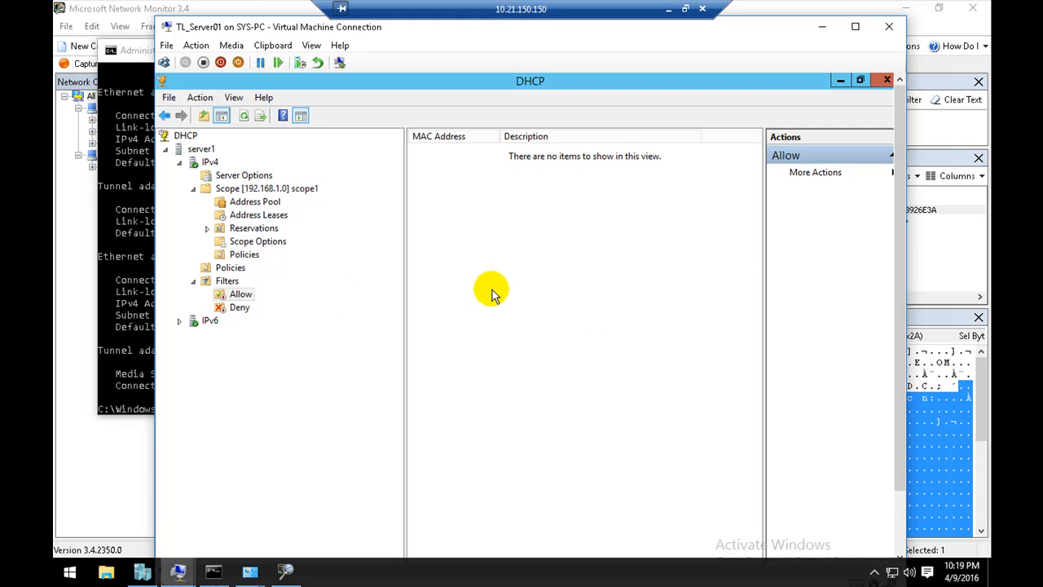
# Step: Enable the Deny filter list under the IPv4 Filters
pyautogui.rightClick(242, 298)
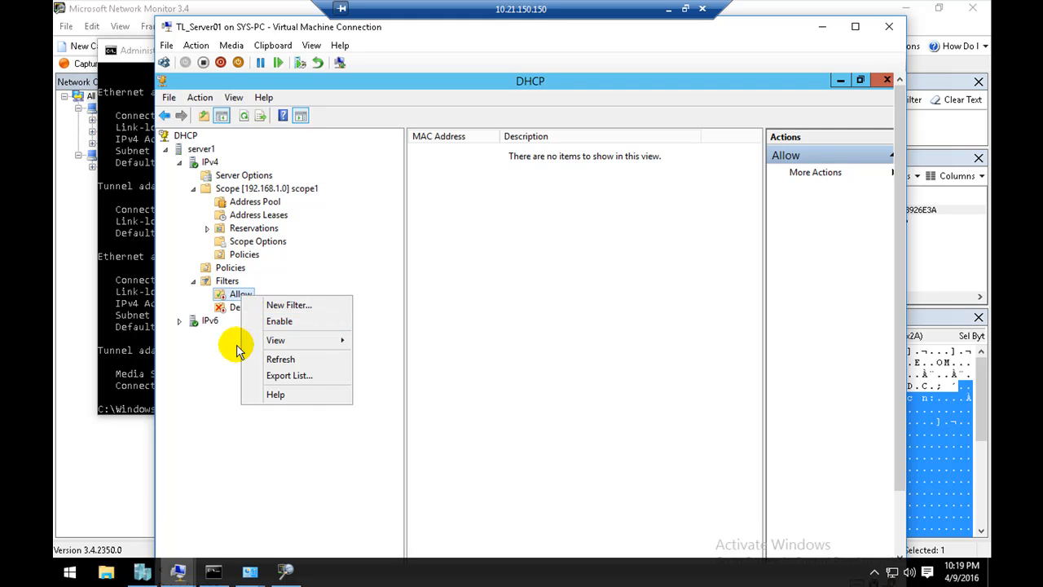
pyautogui.click(237, 315)
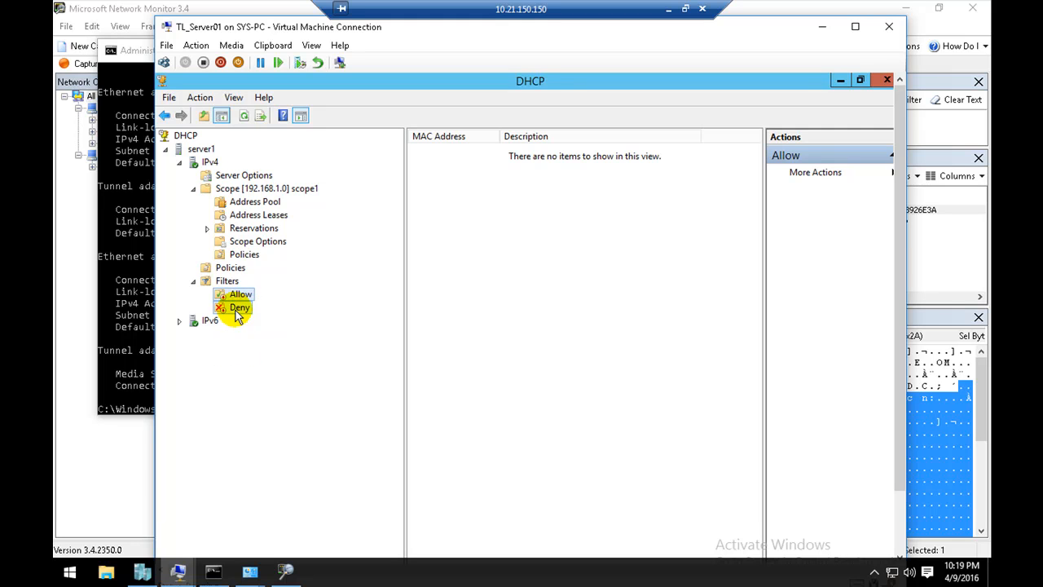
pyautogui.rightClick(237, 315)
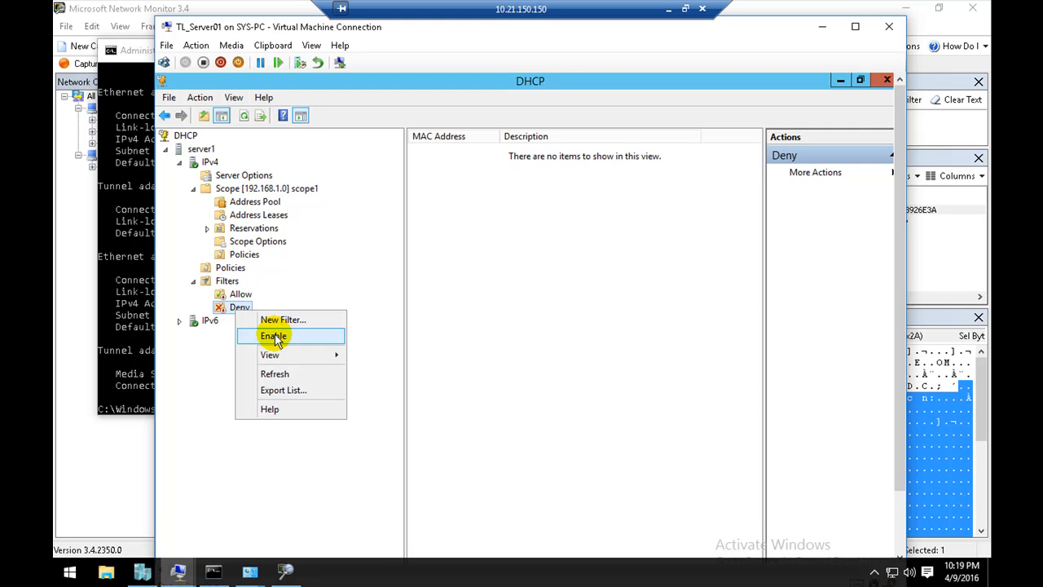
pyautogui.click(269, 332)
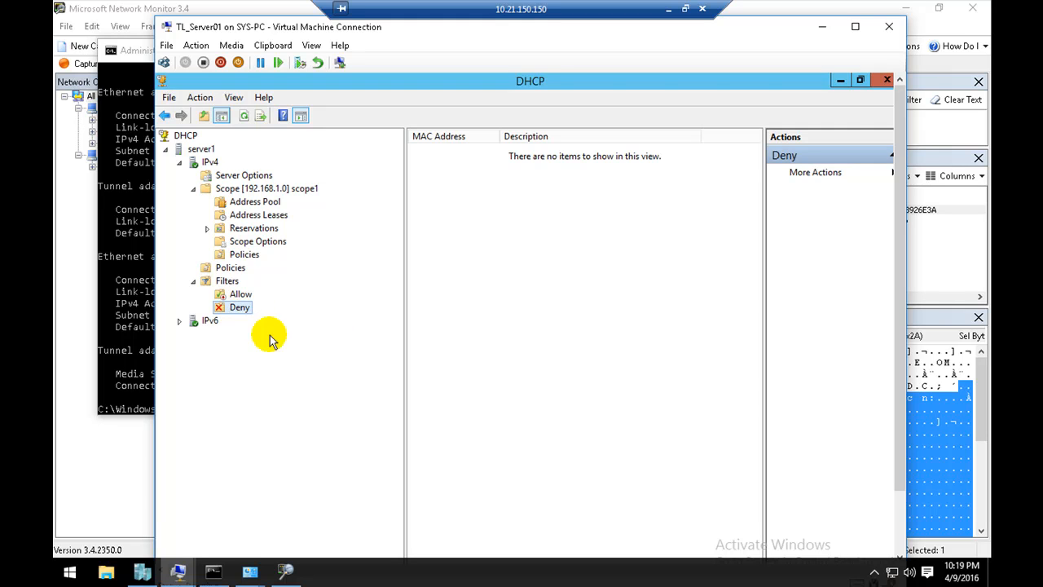
# Step: Open the New Filter dialog for the Deny list
pyautogui.rightClick(459, 267)
pyautogui.click(473, 278)
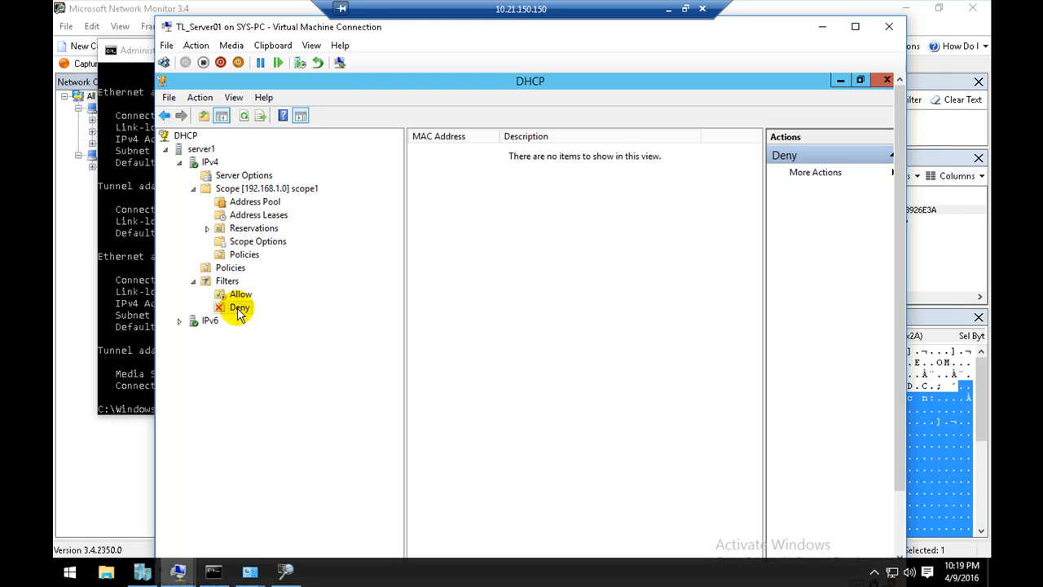
pyautogui.rightClick(238, 309)
pyautogui.click(268, 322)
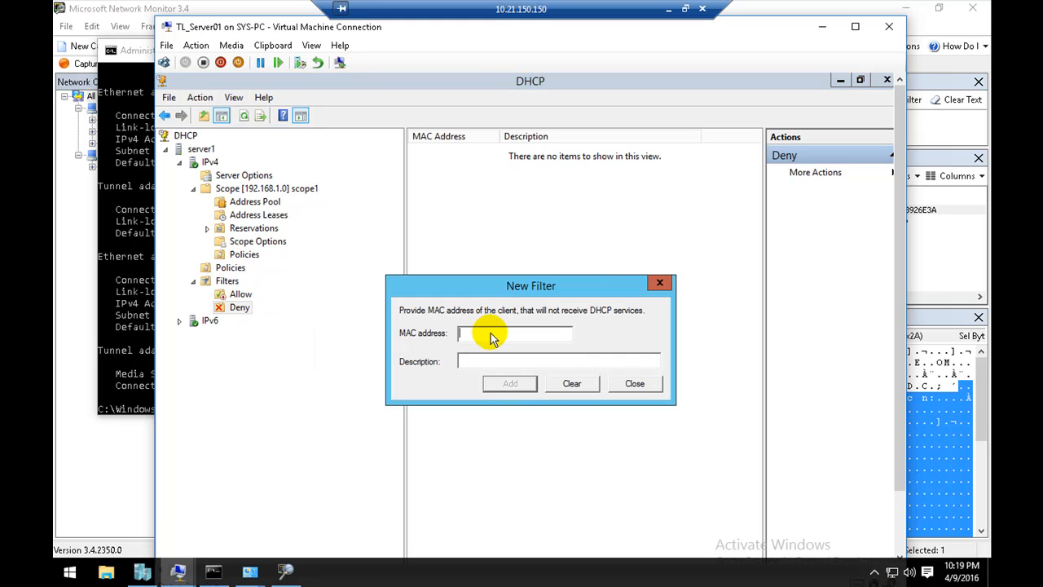
# Step: Switch to the Command Prompt and clear its output with cls
pyautogui.click(214, 569)
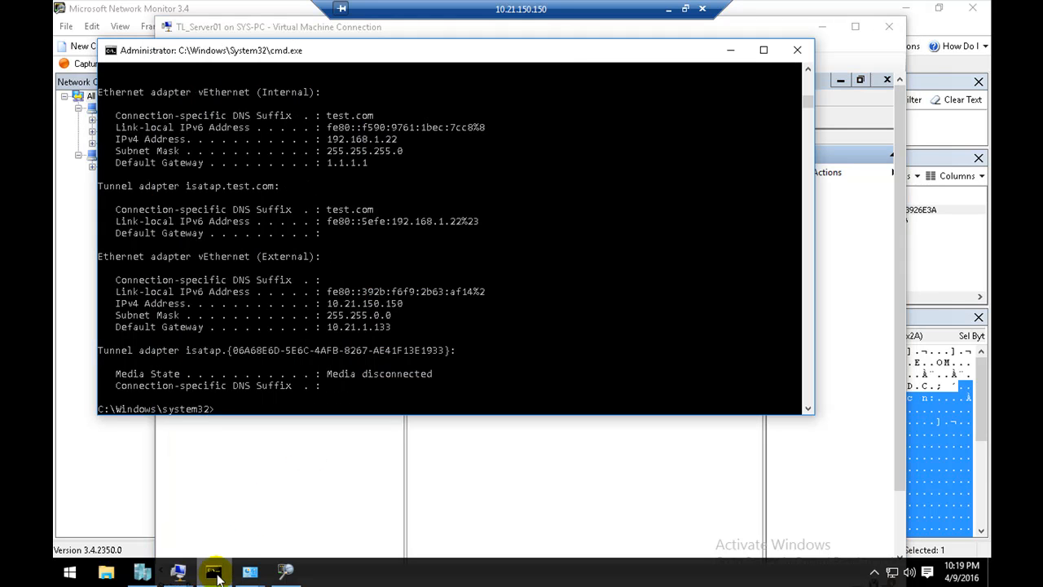
pyautogui.click(322, 363)
pyautogui.press('Escape')
pyautogui.write('cls')
pyautogui.press('Return')
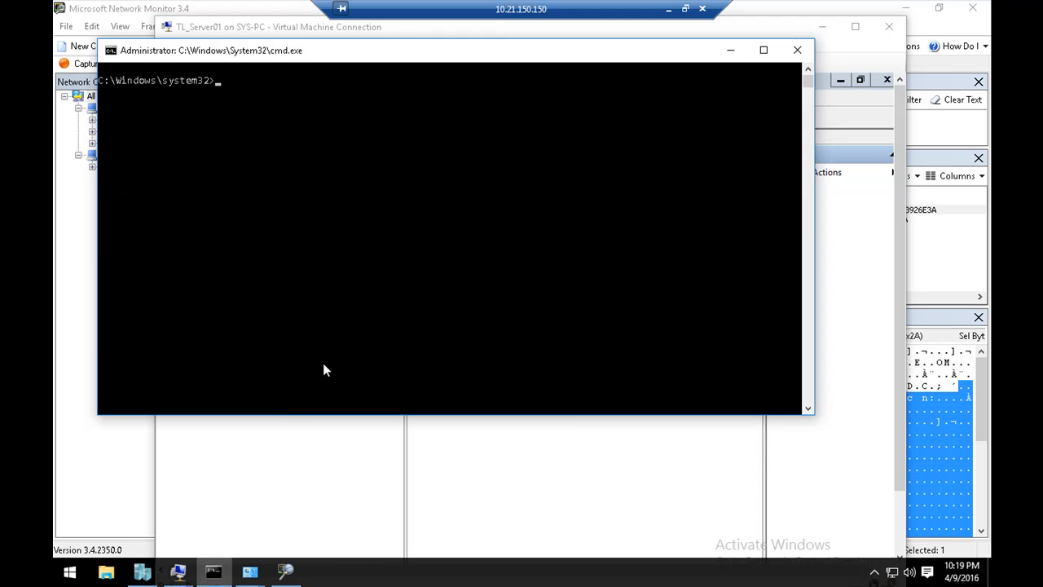
# Step: Run ipconfig /all and look up the physical address of the vEthernet (Internal) adapter in the output
pyautogui.write('ipconfig /all')
pyautogui.press('Return')
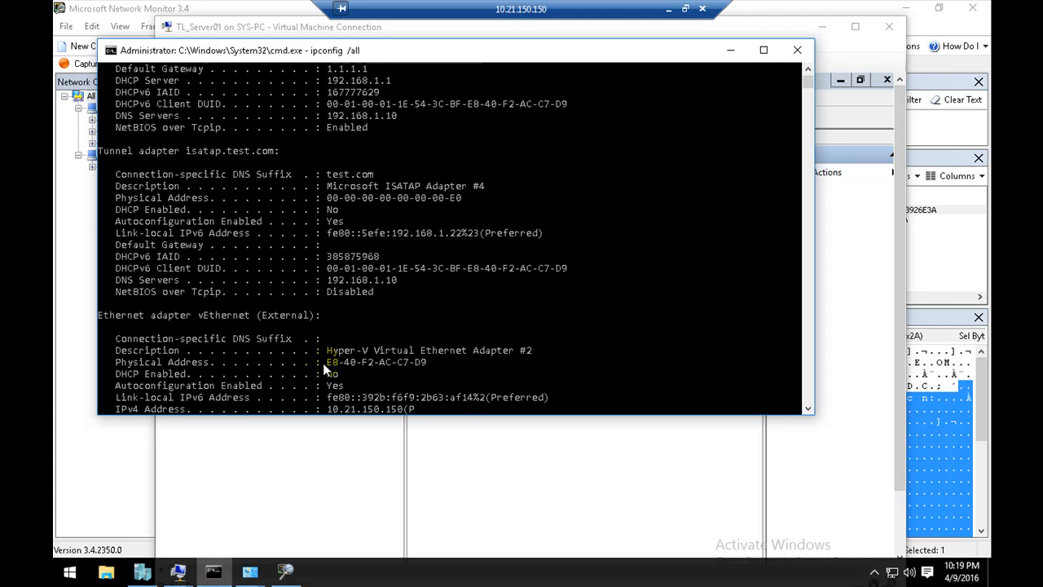
pyautogui.scroll(3, 348, 304)
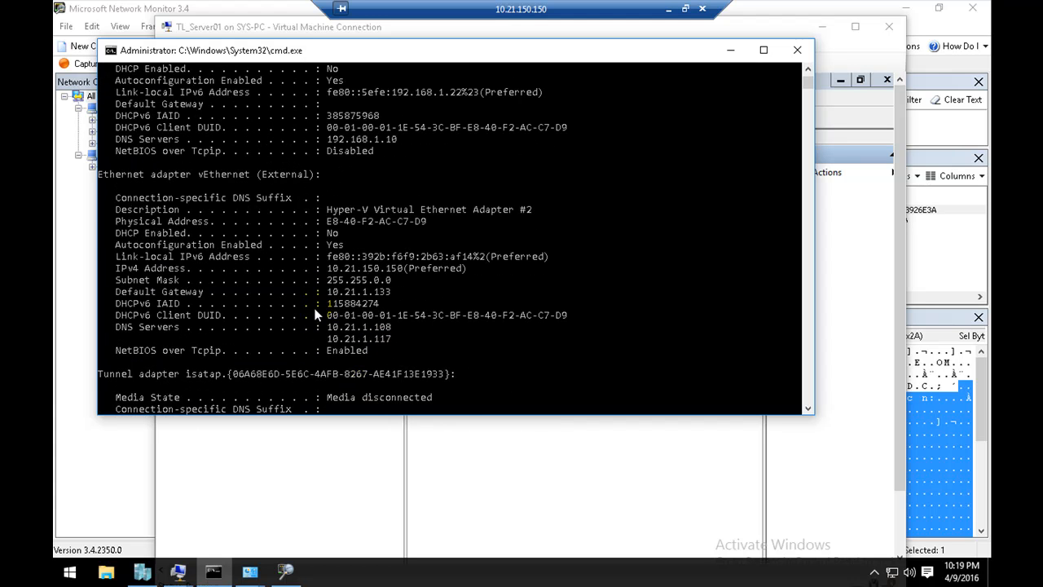
pyautogui.scroll(-3, 316, 316)
pyautogui.scroll(-2, 314, 314)
pyautogui.scroll(7, 315, 310)
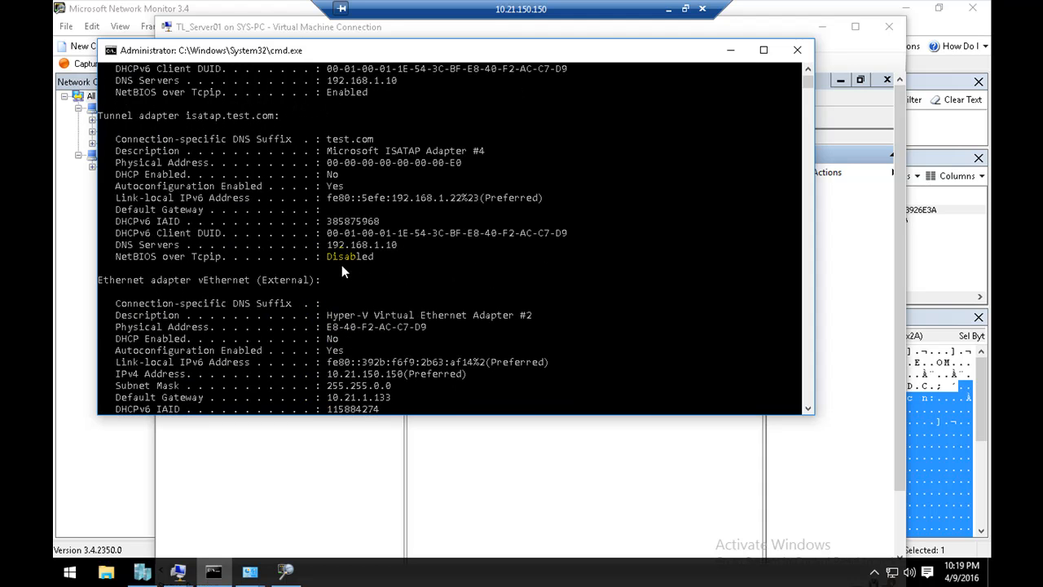
pyautogui.scroll(4, 342, 264)
pyautogui.scroll(4, 338, 265)
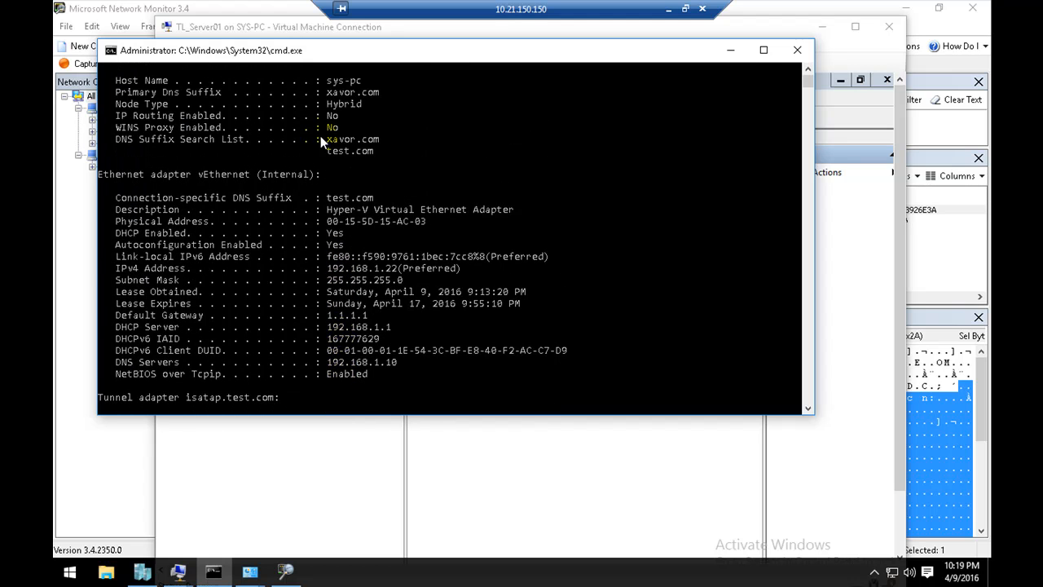
# Step: Copy the physical address of the vEthernet (Internal) adapter and return to the MAC address field of the New Filter dialog
pyautogui.scroll(1, 320, 136)
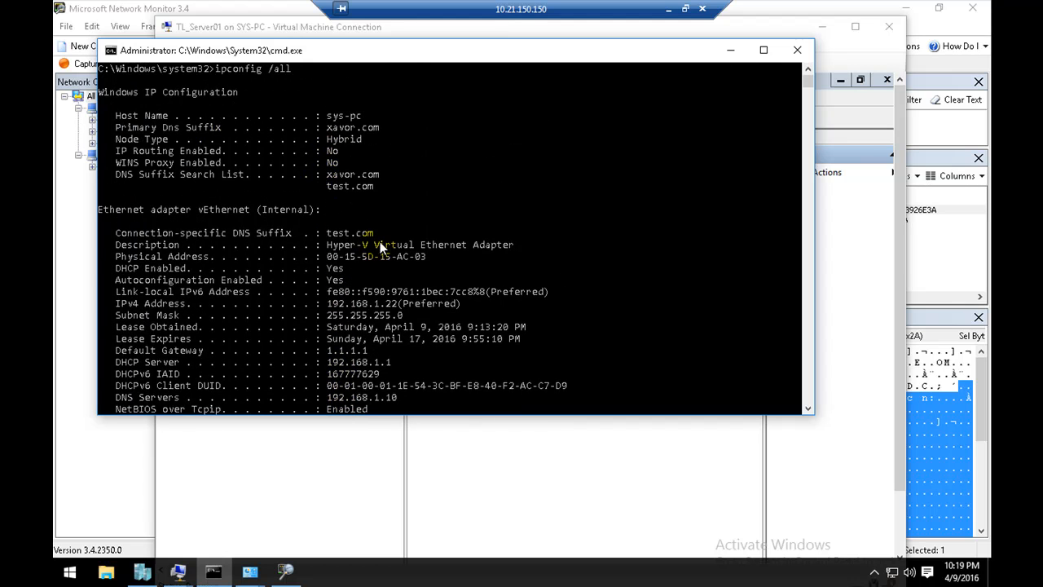
pyautogui.moveTo(397, 303); pyautogui.dragTo(342, 308)
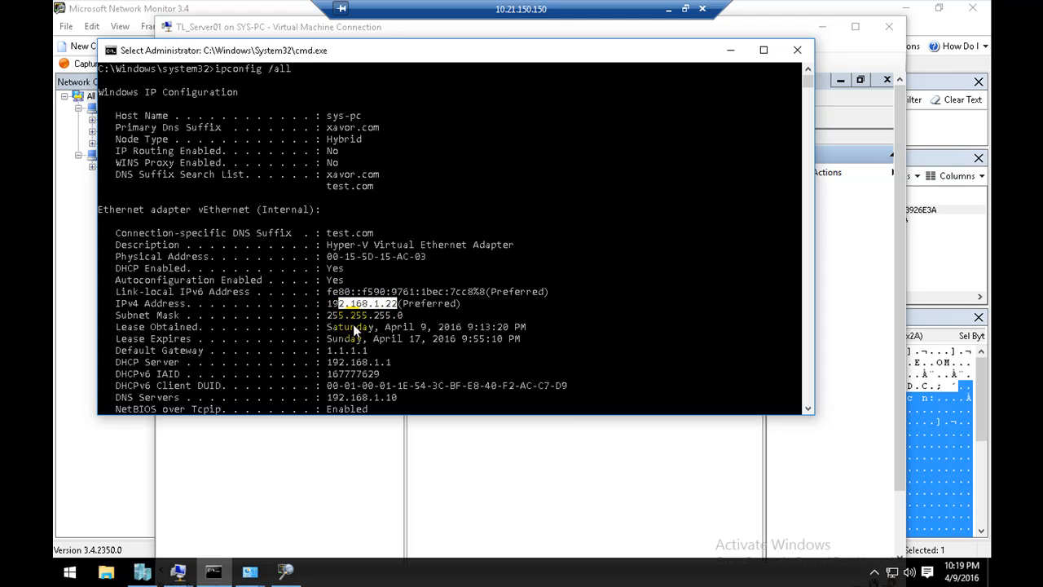
pyautogui.moveTo(426, 259); pyautogui.dragTo(339, 262)
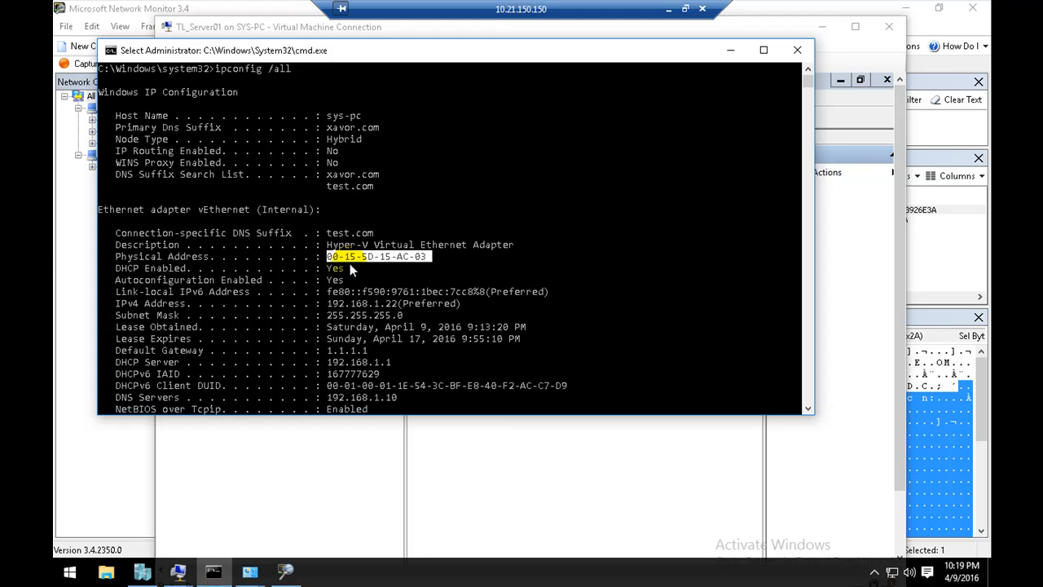
pyautogui.rightClick(469, 260)
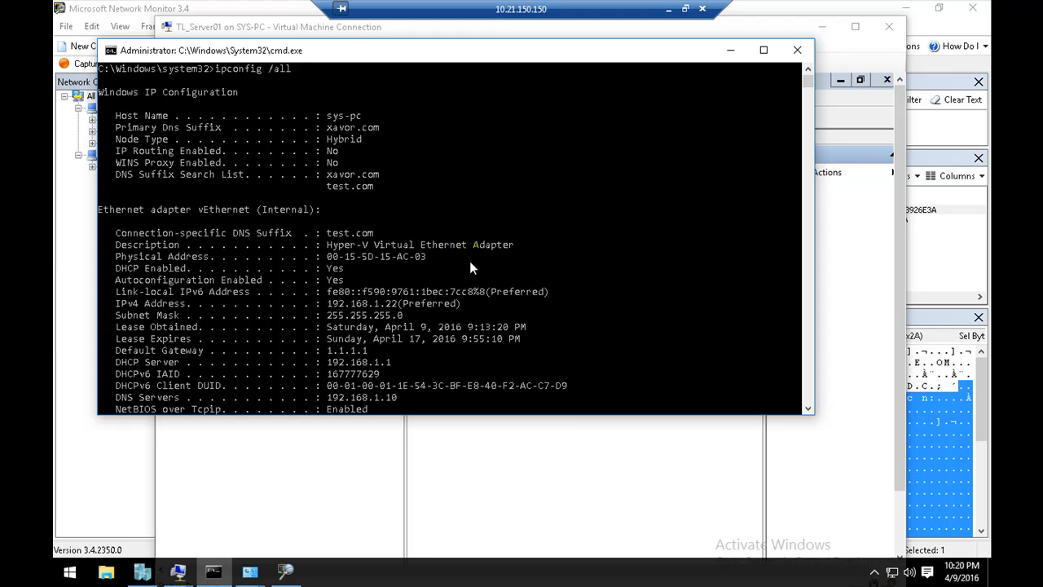
pyautogui.click(729, 49)
pyautogui.click(500, 333)
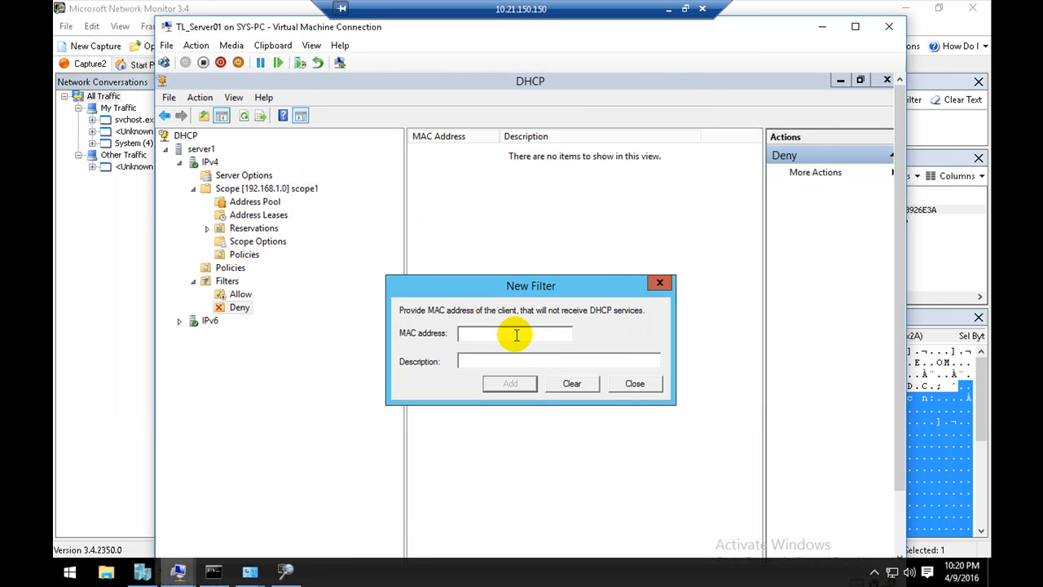
pyautogui.rightClick(515, 334)
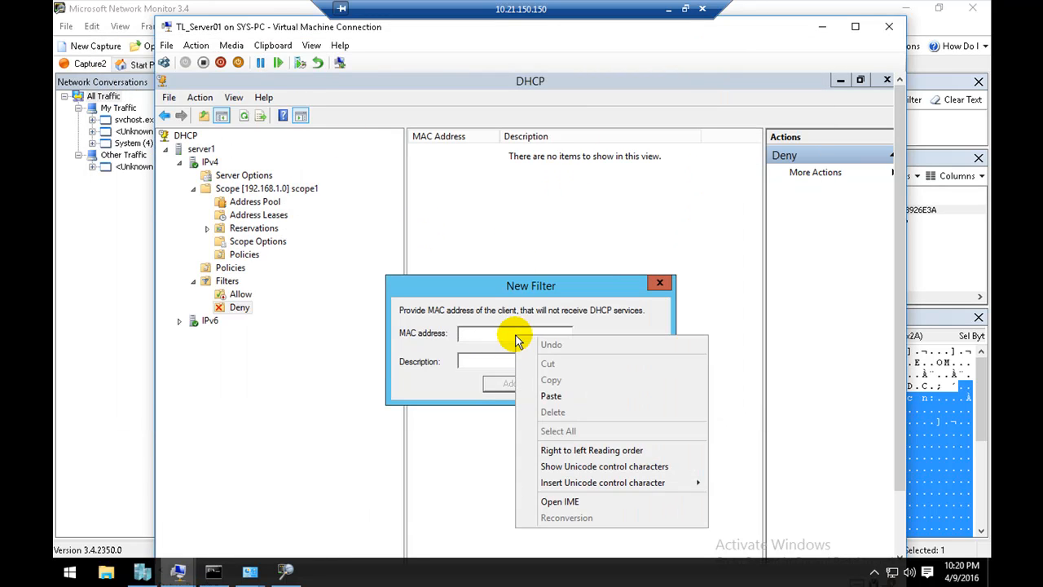
pyautogui.click(551, 396)
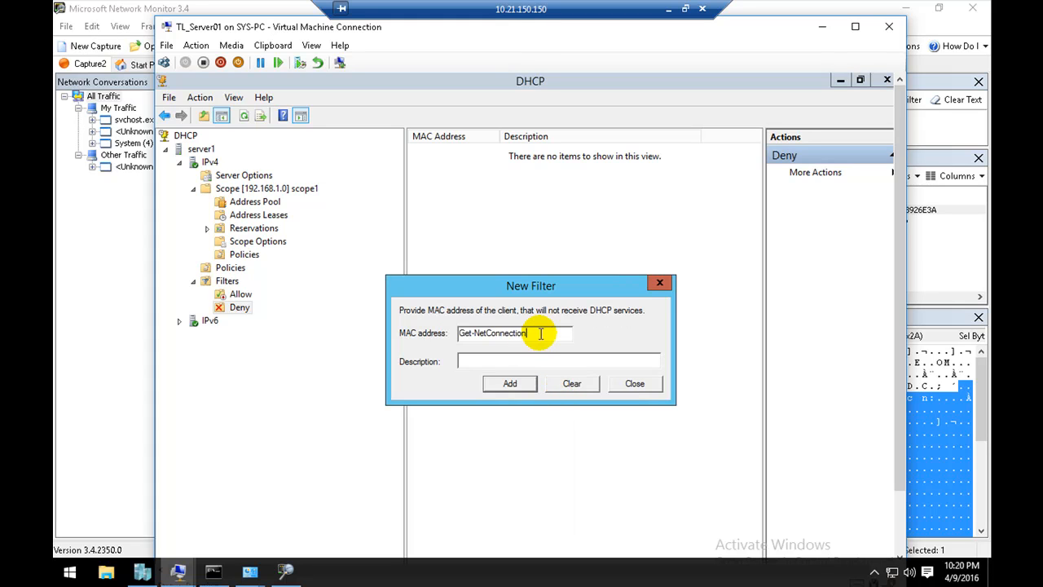
pyautogui.moveTo(529, 332); pyautogui.dragTo(456, 331)
pyautogui.press('BackSpace')
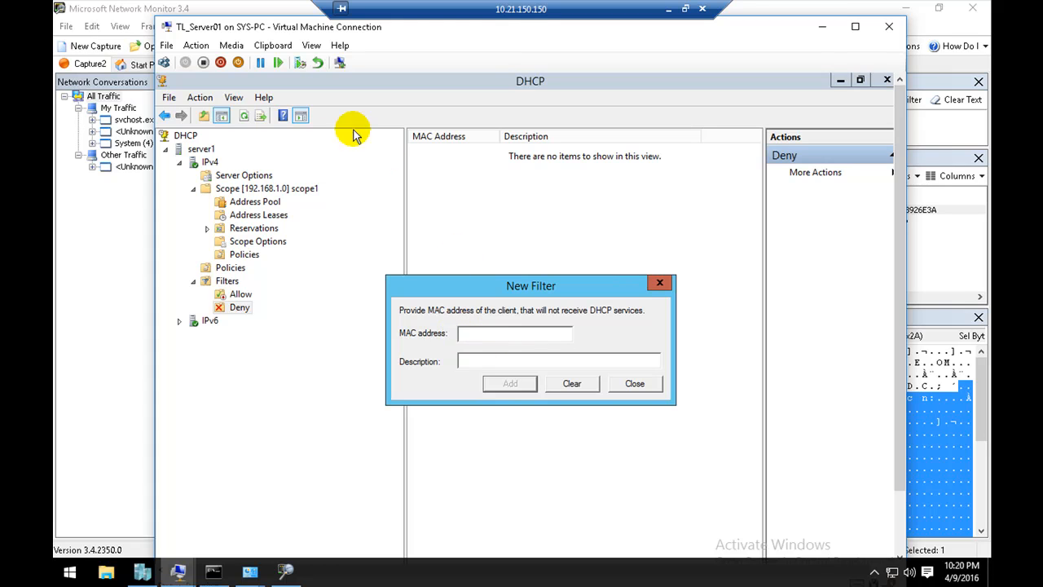
# Step: Add a Deny filter for MAC address 00-15-5D-15-AC-03 with the description "sys-pc block ip" and close the New Filter dialog
pyautogui.click(272, 45)
pyautogui.click(298, 62)
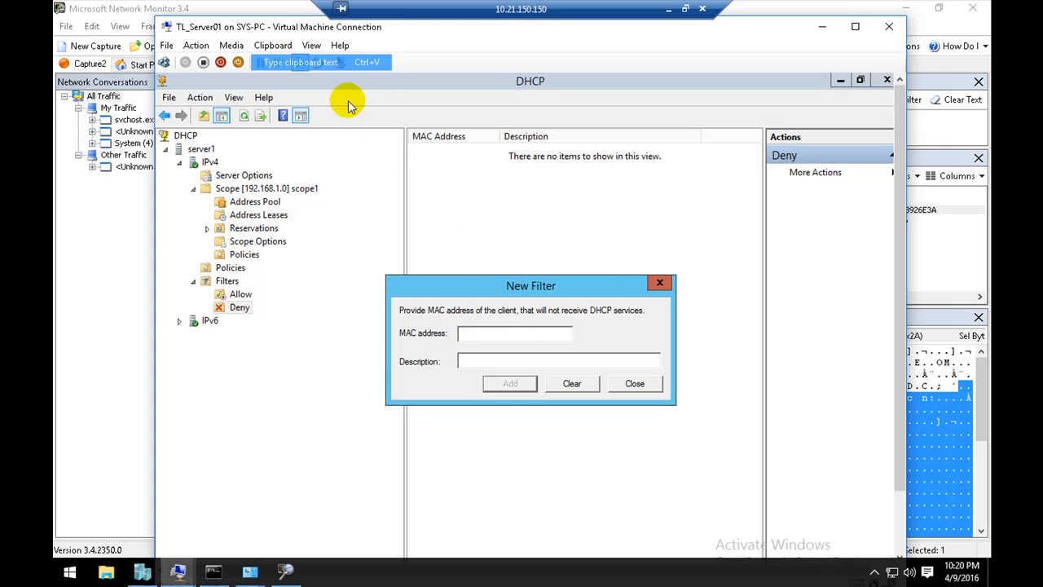
pyautogui.click(488, 363)
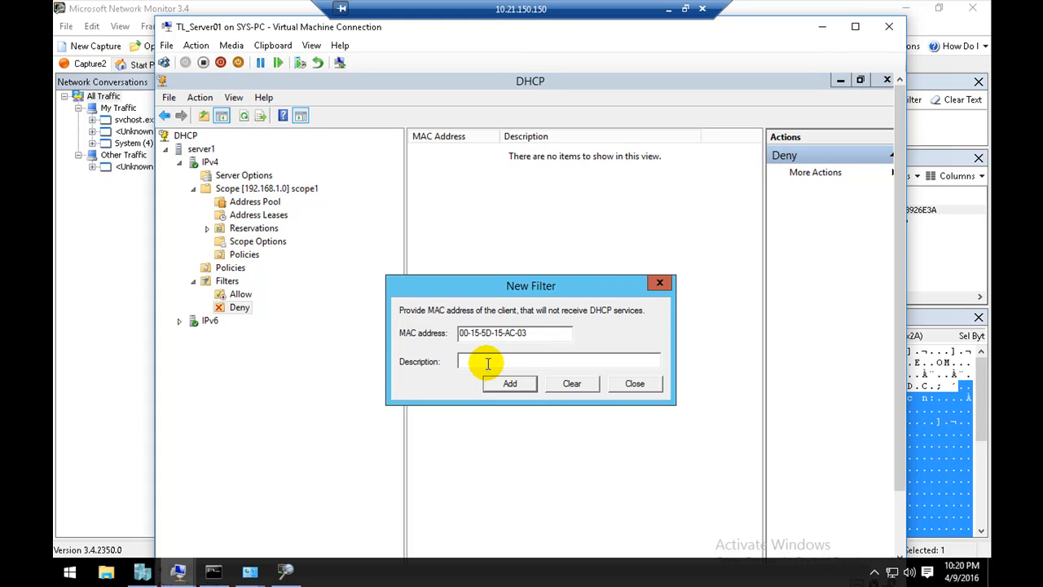
pyautogui.write('sys-pc block ip')
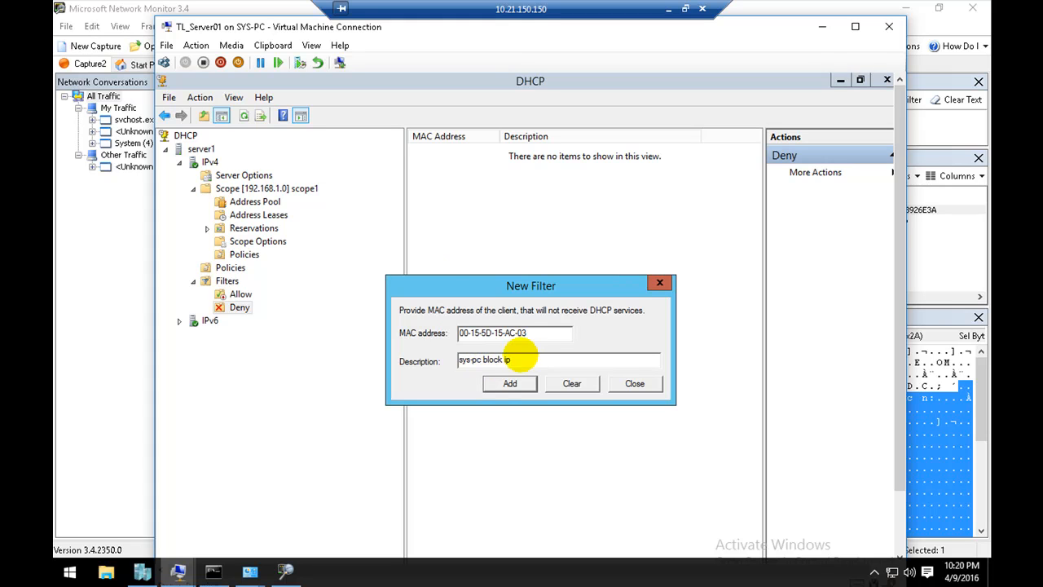
pyautogui.click(499, 382)
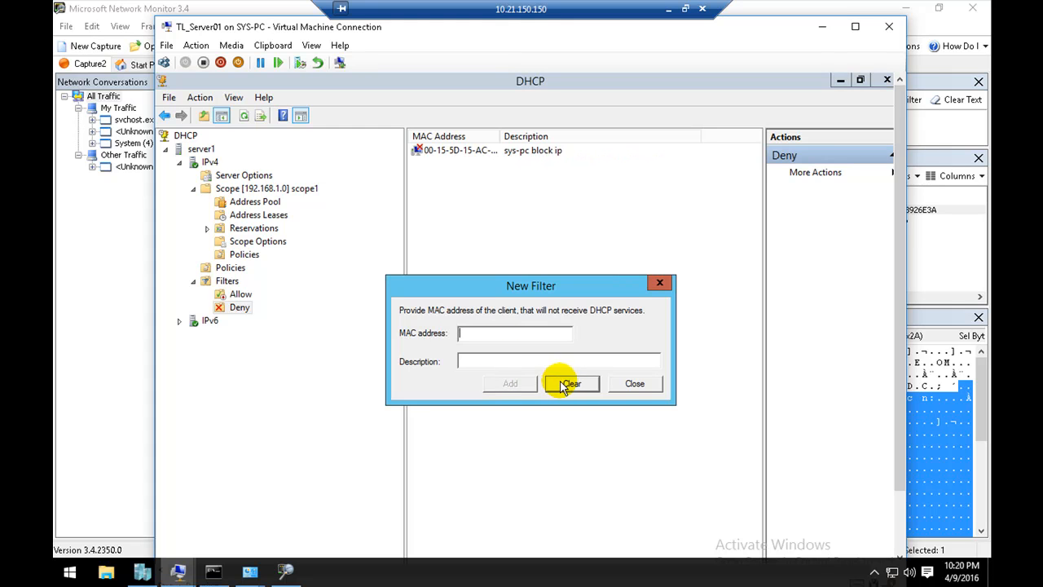
pyautogui.click(635, 384)
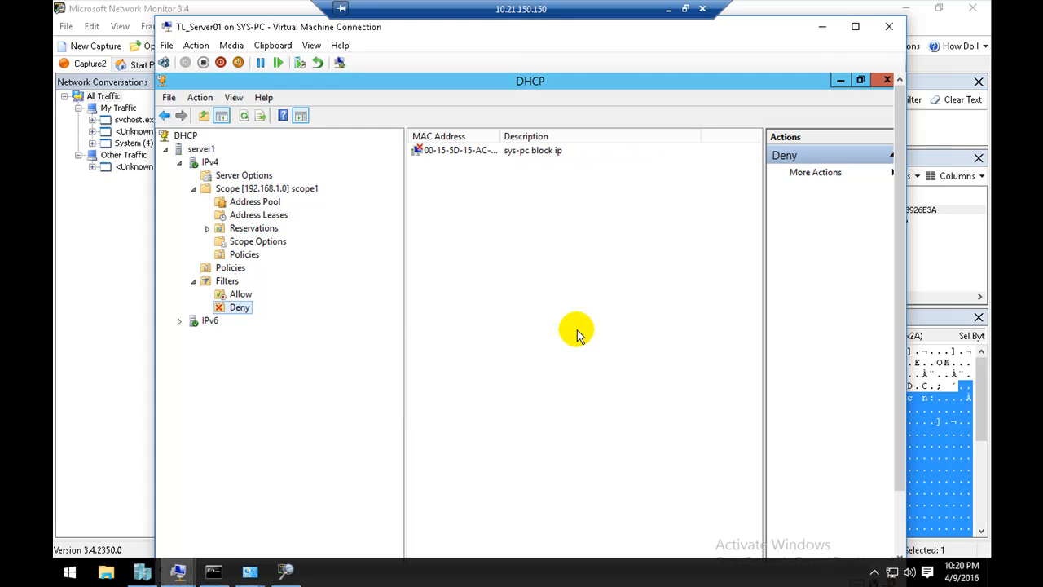
# Step: Switch to the Command Prompt and release the client's IP configuration with ipconfig /release
pyautogui.click(219, 574)
pyautogui.click(379, 324)
pyautogui.press('Return')
pyautogui.press('Return')
pyautogui.press('Return')
pyautogui.press('Return')
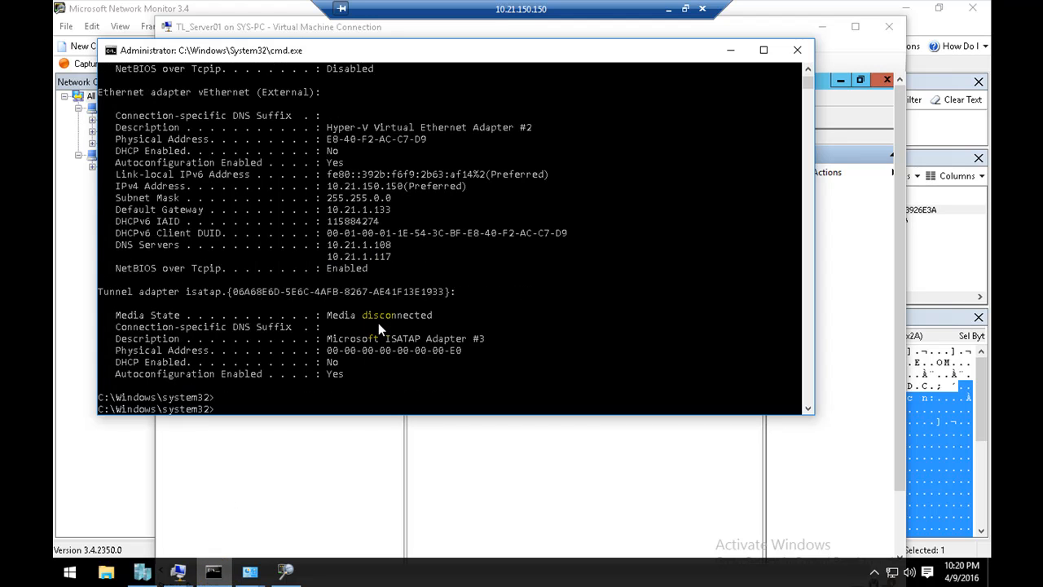
pyautogui.write('ipco')
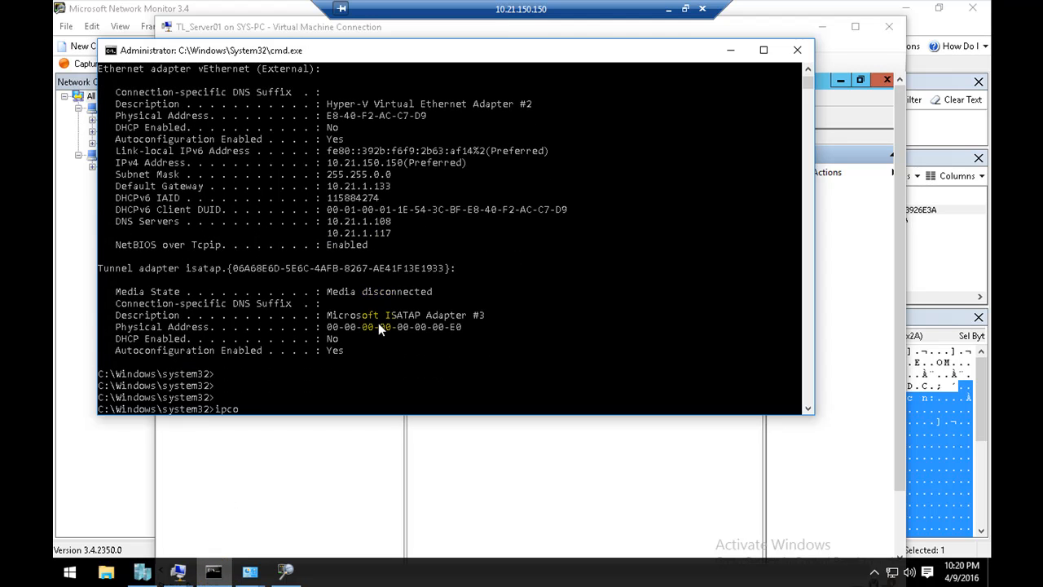
pyautogui.write('nfig /release')
pyautogui.press('Return')
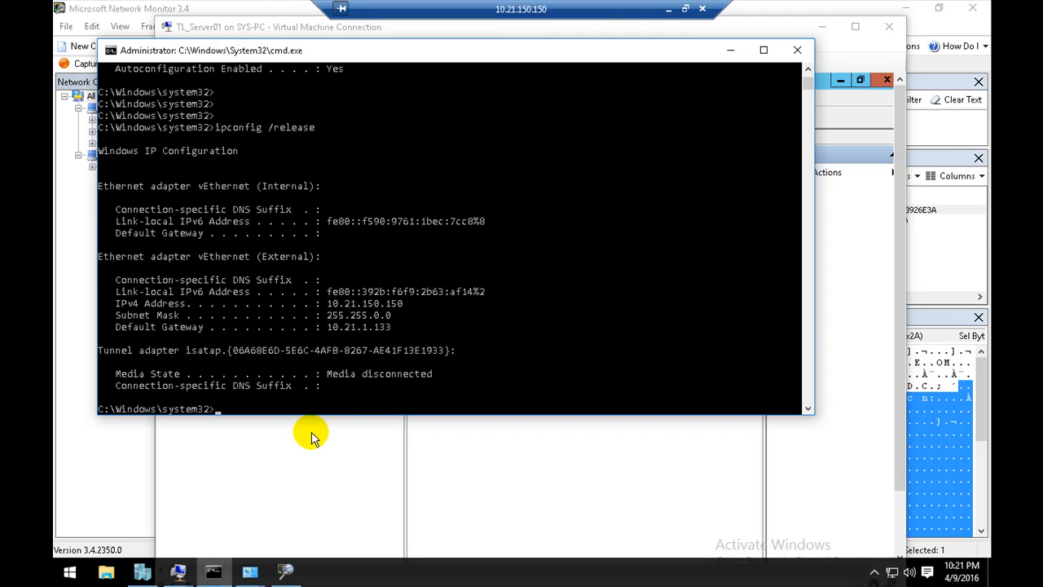
# Step: Request a new address for the client with ipconfig /renew
pyautogui.press('Up')
pyautogui.press('BackSpace')
pyautogui.press('BackSpace')
pyautogui.press('BackSpace')
pyautogui.press('BackSpace')
pyautogui.press('BackSpace')
pyautogui.write('new')
pyautogui.press('Return')
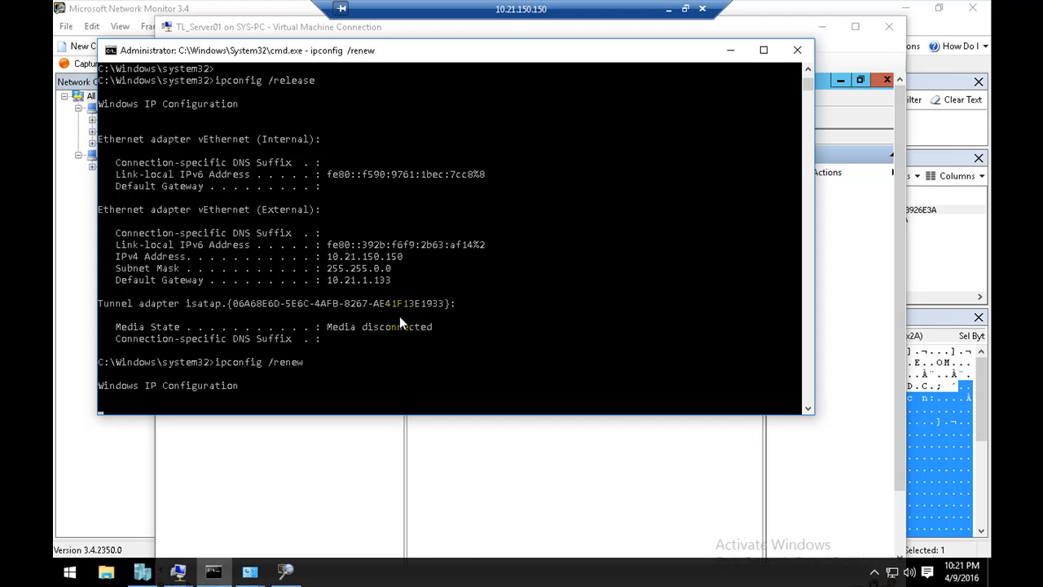
pyautogui.click(458, 577)
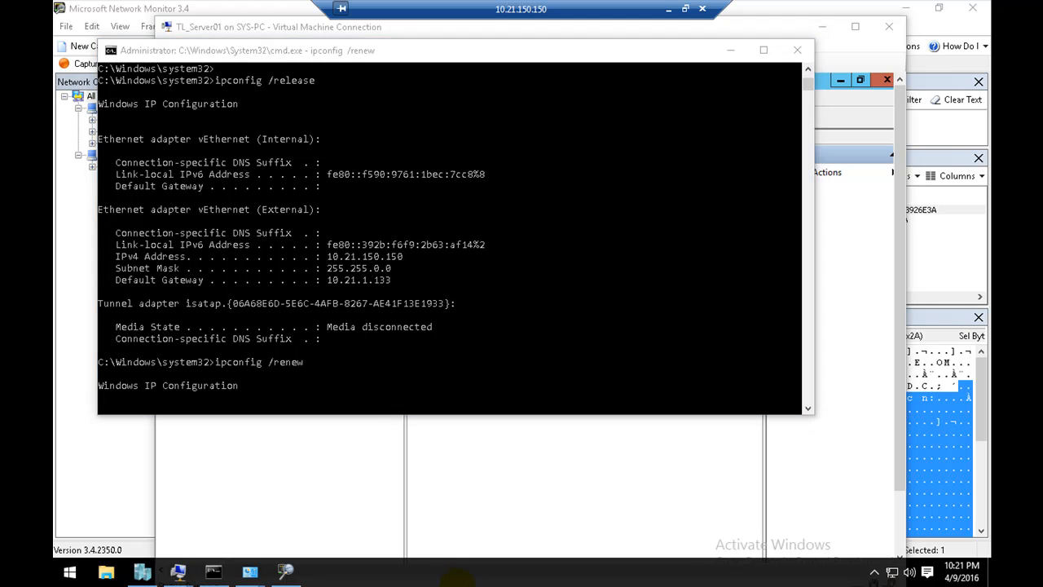
pyautogui.click(430, 388)
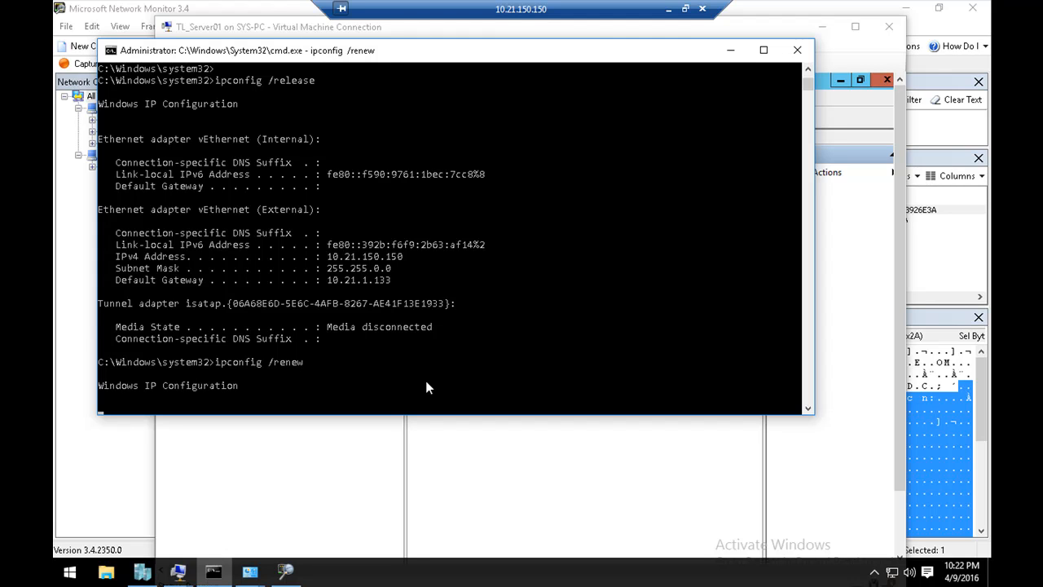
pyautogui.click(426, 380)
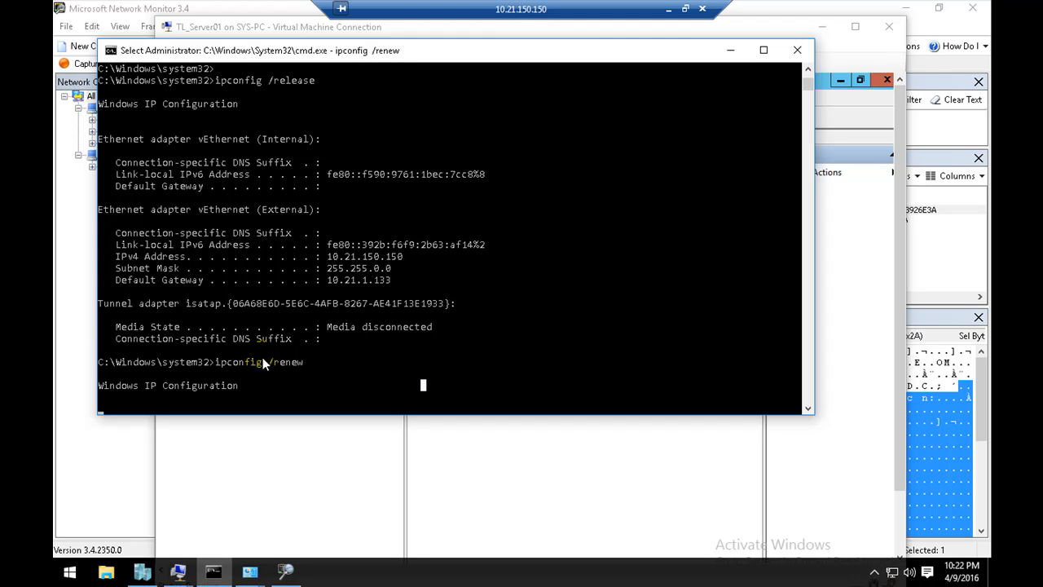
pyautogui.rightClick(246, 409)
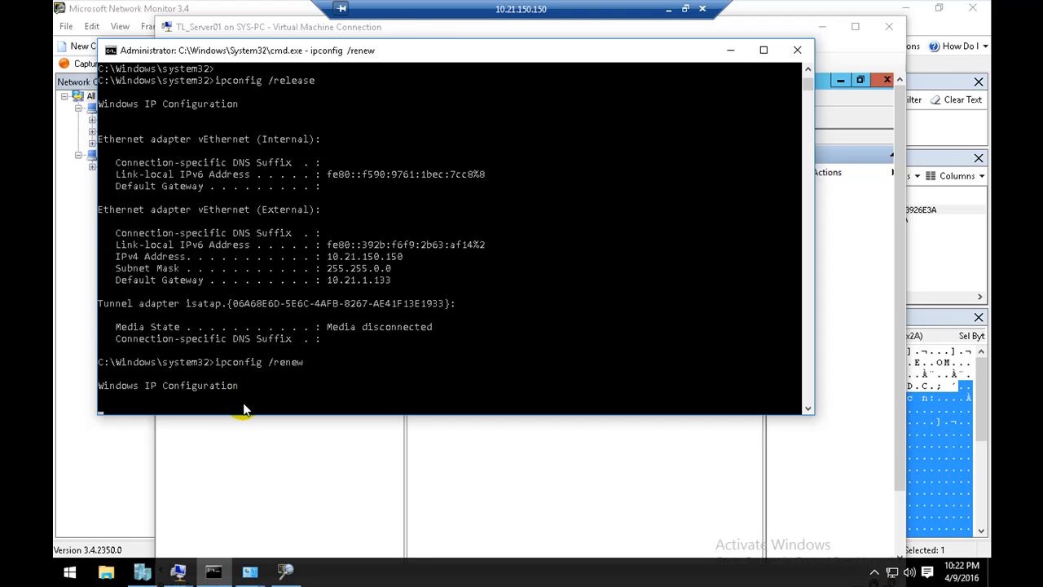
# Step: Switch to the DHCP console, refresh scope1's Address Leases and check the lease and reservation of sys-pc
pyautogui.click(240, 420)
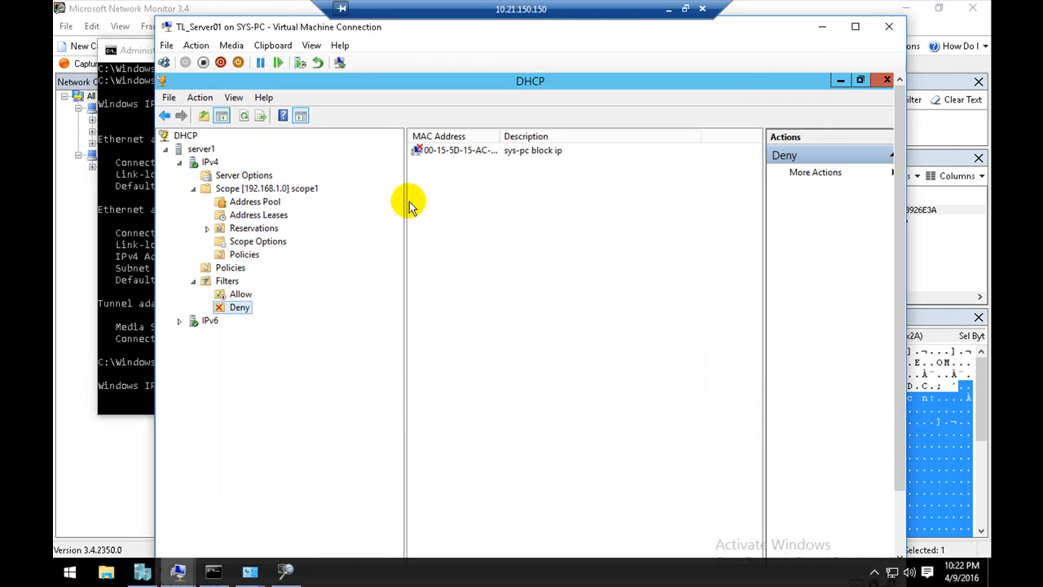
pyautogui.click(277, 216)
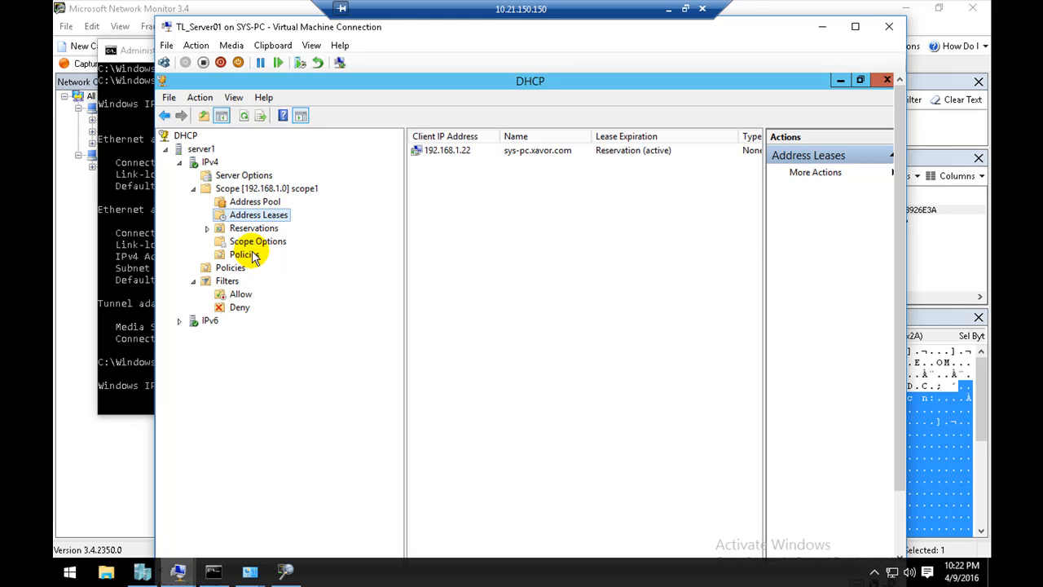
pyautogui.rightClick(512, 222)
pyautogui.click(538, 234)
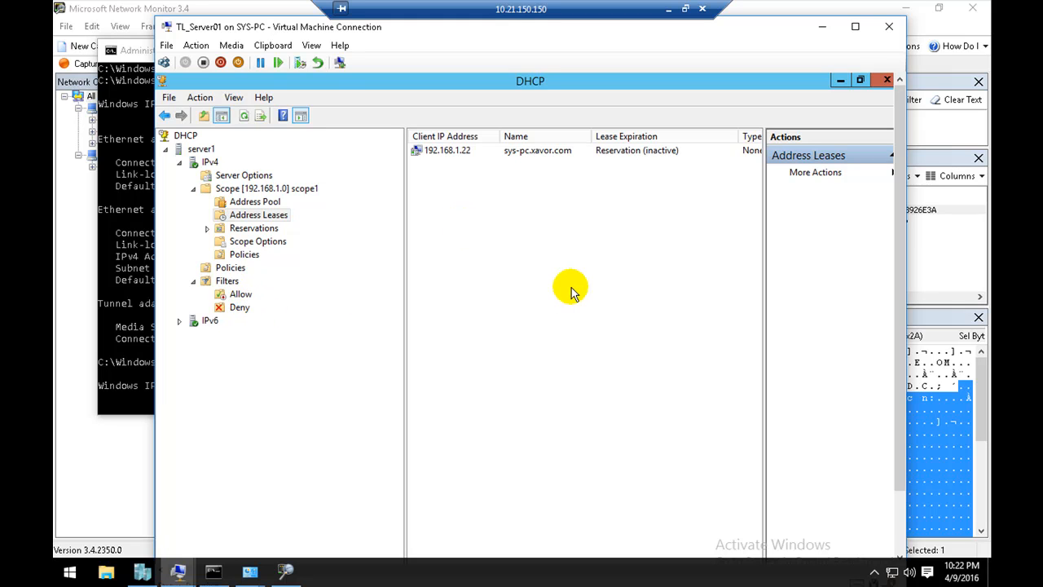
pyautogui.click(261, 229)
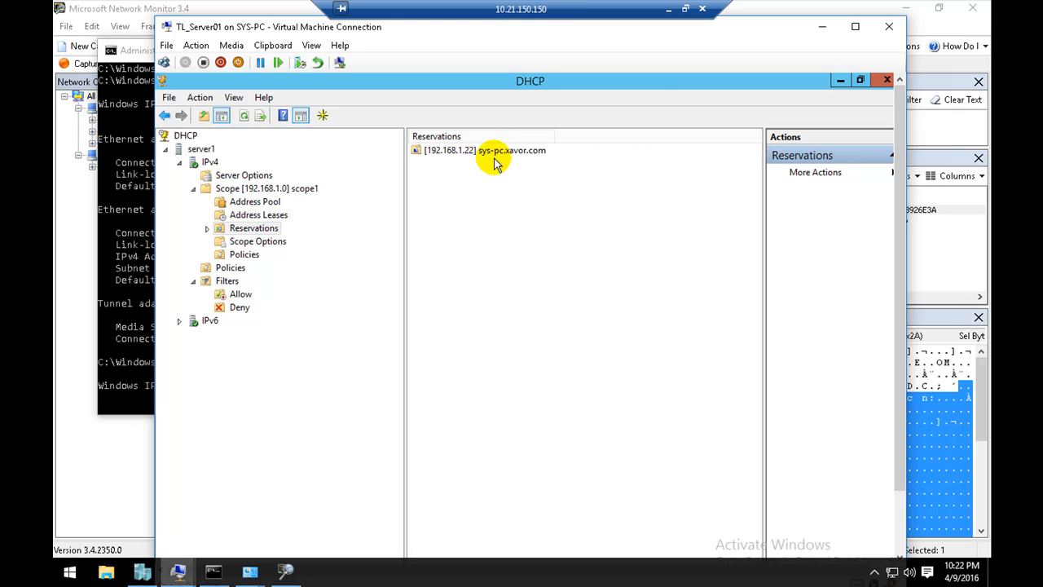
pyautogui.click(277, 216)
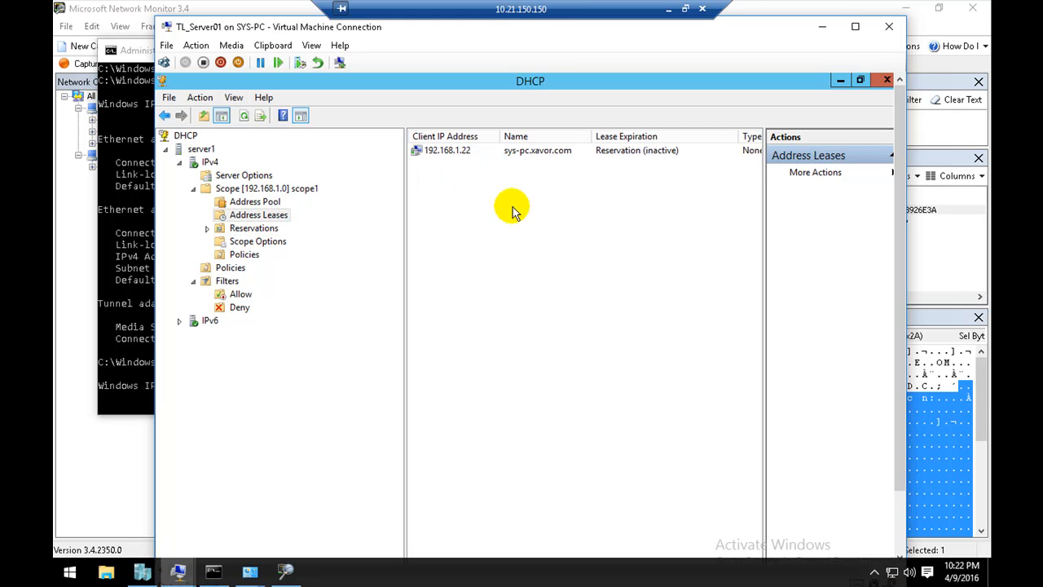
pyautogui.click(467, 158)
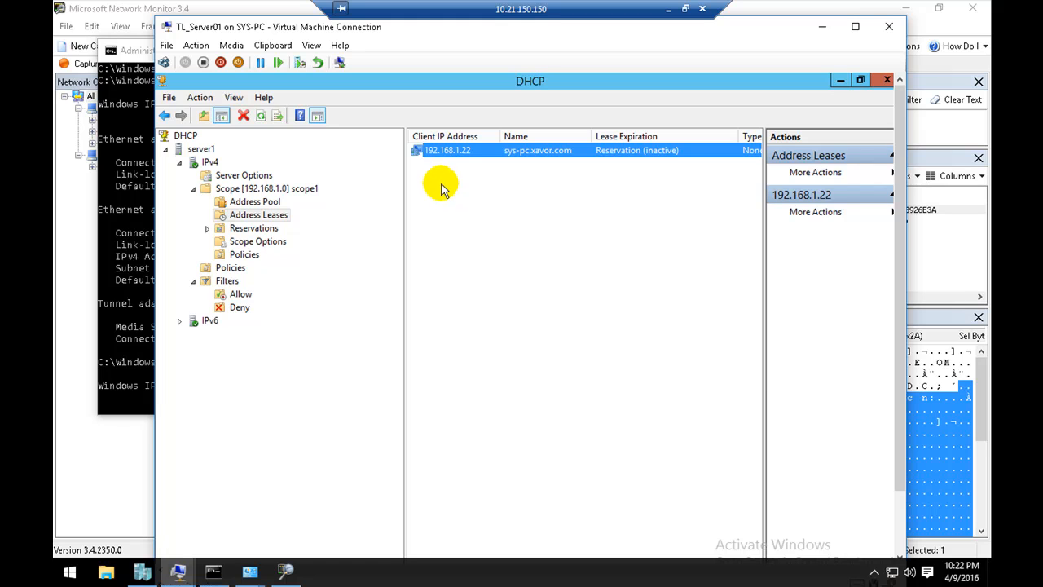
pyautogui.click(440, 189)
pyautogui.moveTo(519, 255); pyautogui.dragTo(274, 237)
pyautogui.moveTo(522, 225); pyautogui.dragTo(482, 176)
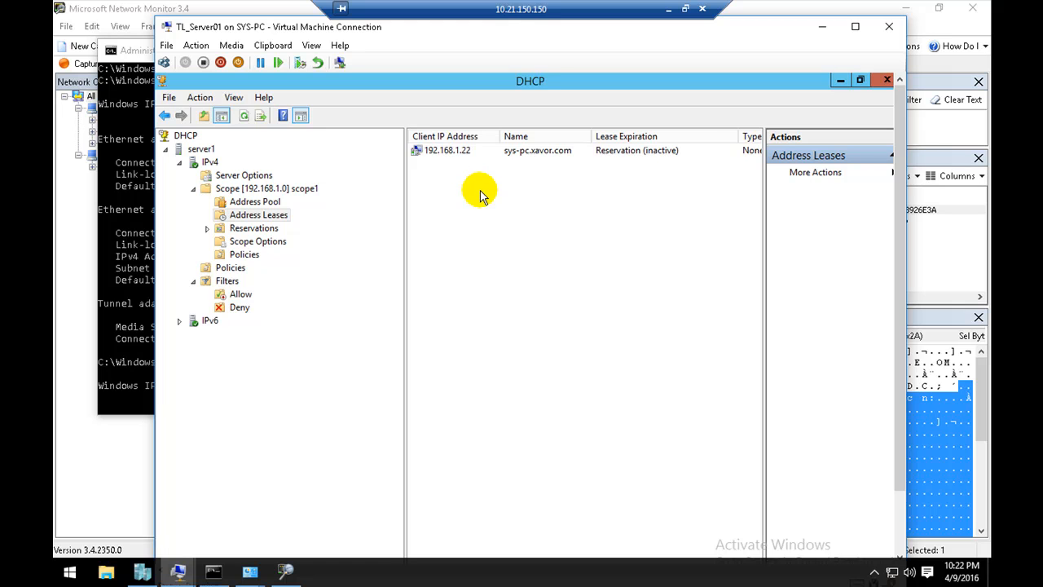
# Step: Show the Deny filter list and check the progress of the renewal in the Command Prompt before returning to the DHCP console
pyautogui.click(236, 309)
pyautogui.click(143, 314)
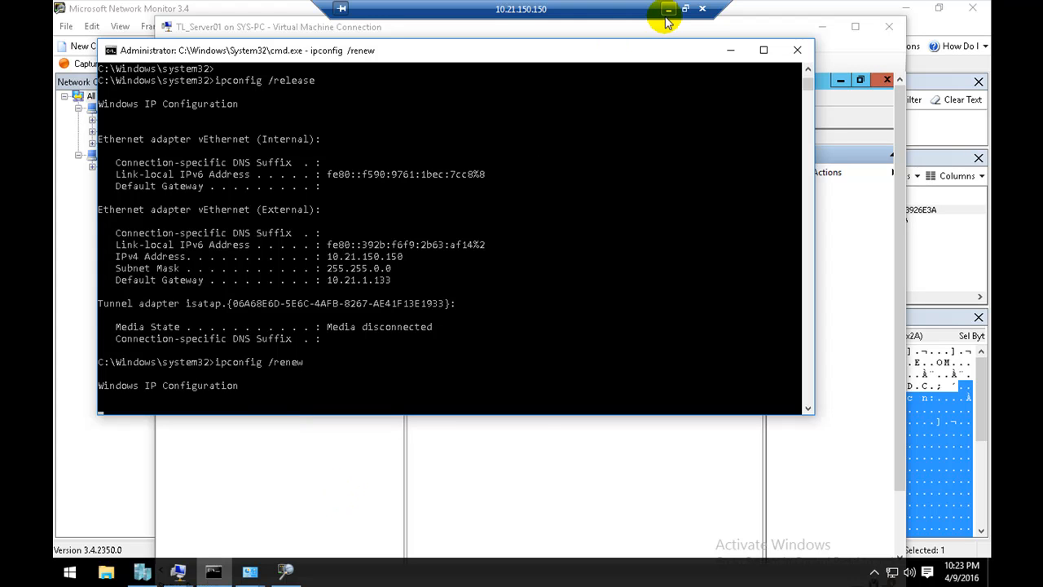
pyautogui.click(350, 459)
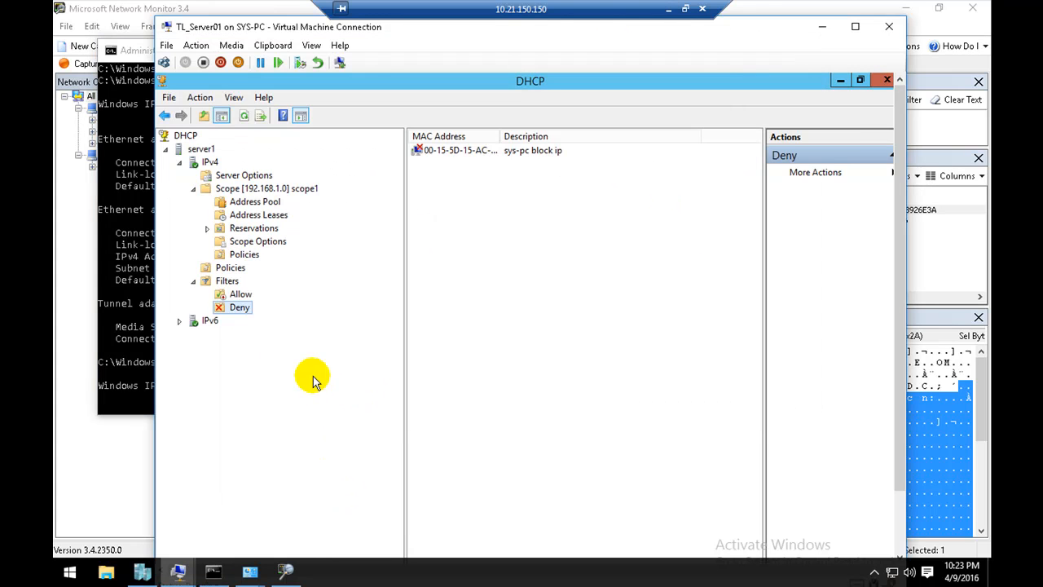
# Step: Enable the Allow filter list under the IPv4 Filters and refresh its contents
pyautogui.rightClick(234, 298)
pyautogui.click(271, 317)
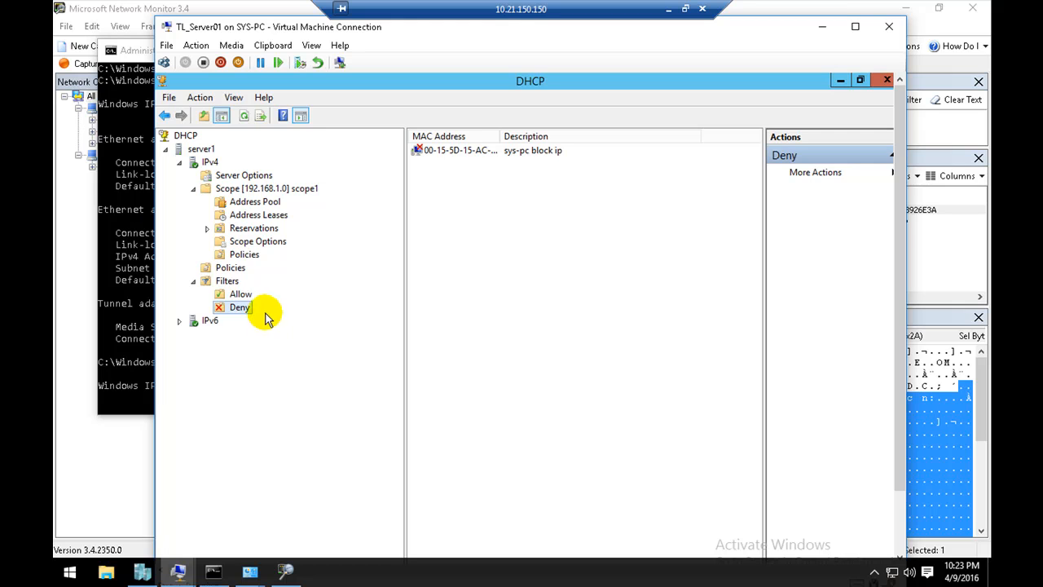
pyautogui.rightClick(590, 242)
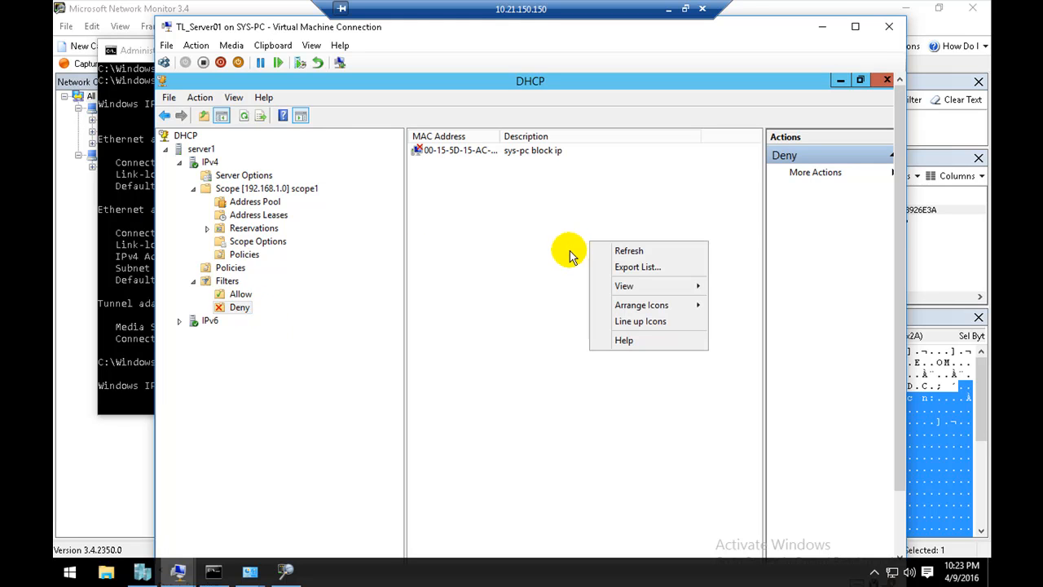
pyautogui.click(240, 295)
pyautogui.rightClick(450, 245)
pyautogui.click(461, 257)
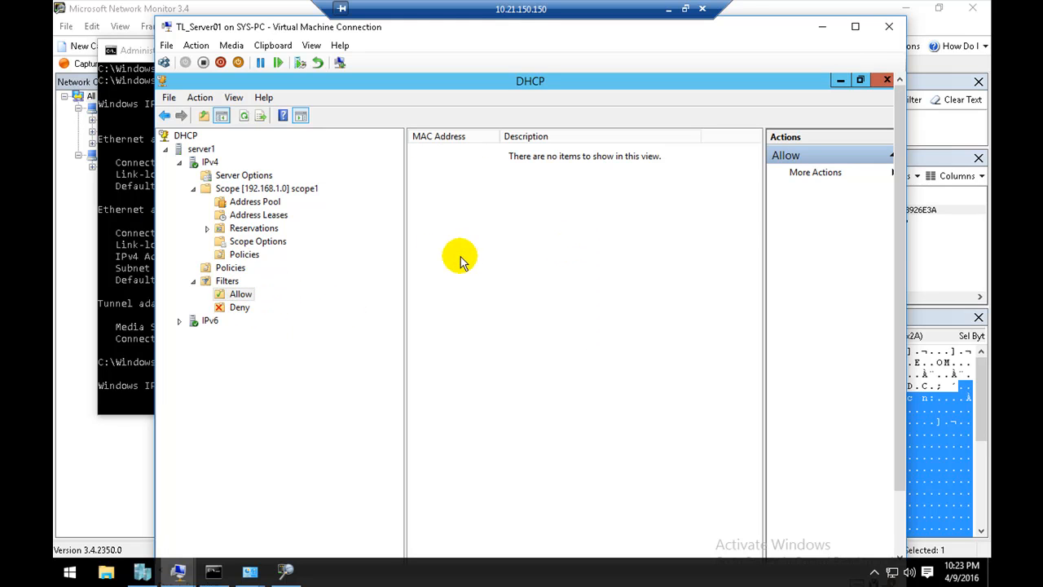
# Step: Open the New Filter dialog for the Allow list to view its fields and close it without adding an entry
pyautogui.rightClick(257, 296)
pyautogui.click(266, 301)
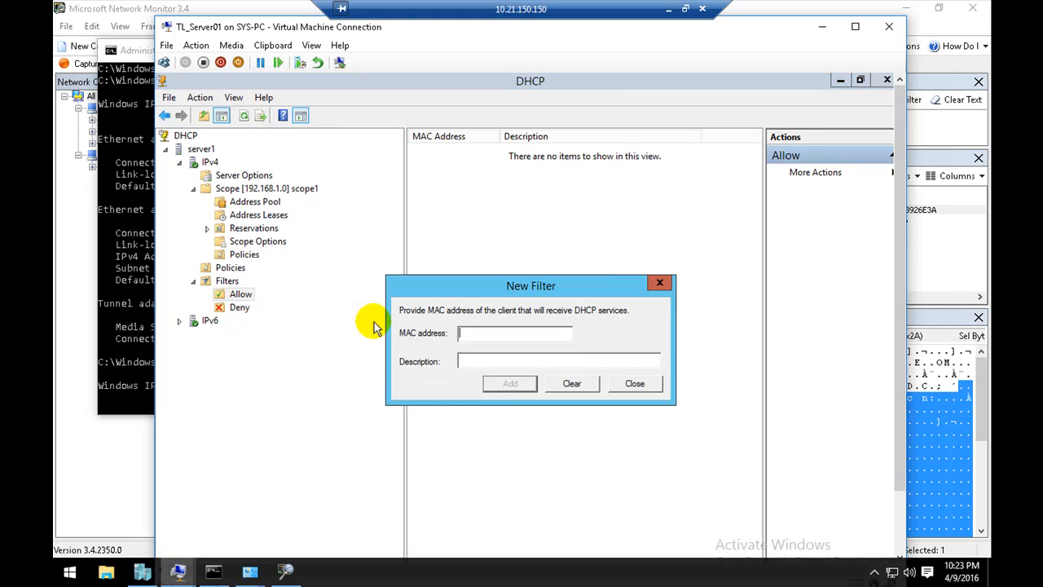
pyautogui.click(647, 387)
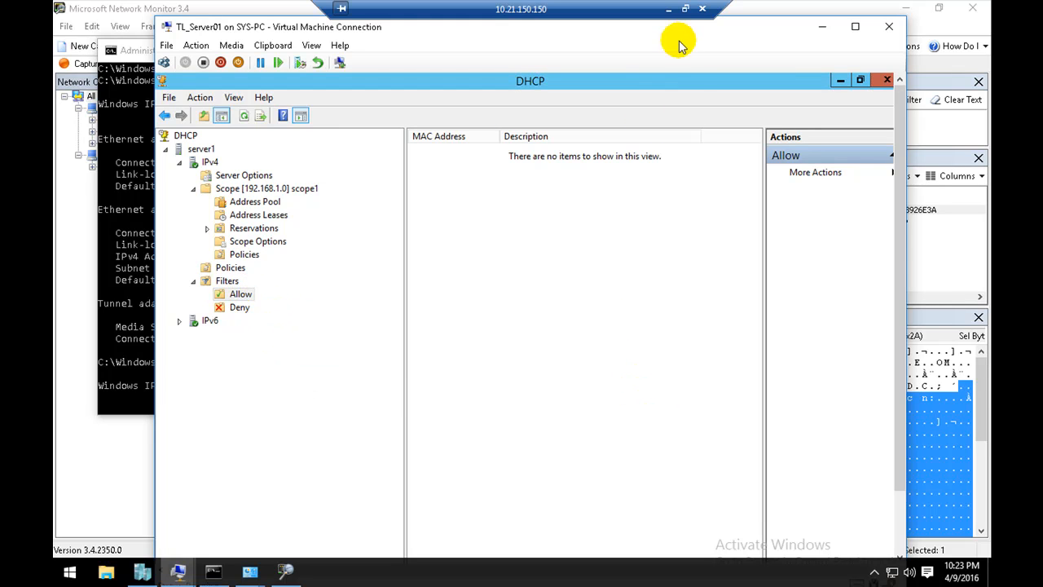
# Step: Switch to the PowerPoint presentation, closing Network and Sharing Center, and review the MAC filter slides 24 and 25 up to Super Scope
pyautogui.click(669, 9)
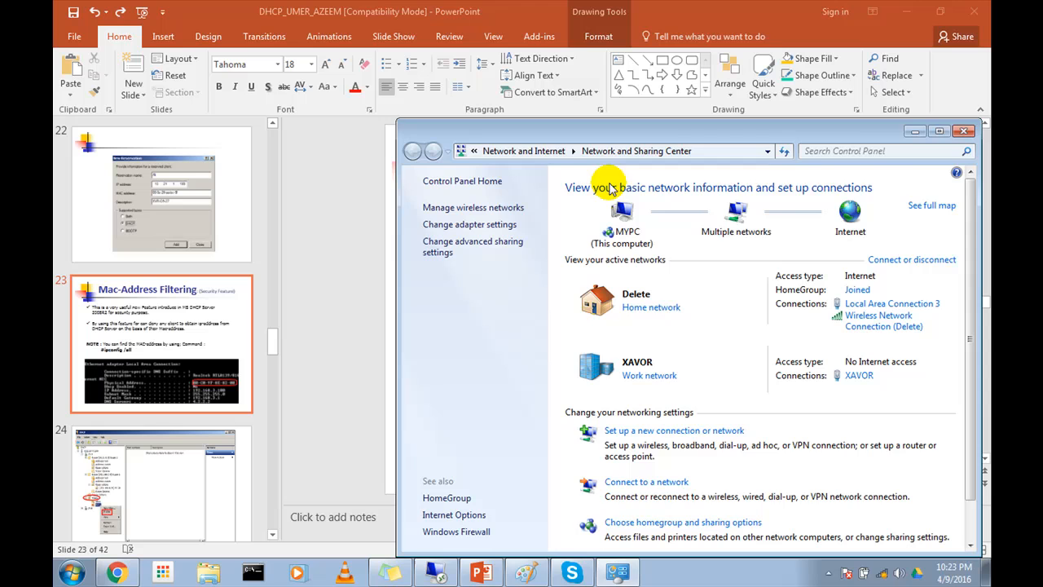
pyautogui.click(963, 131)
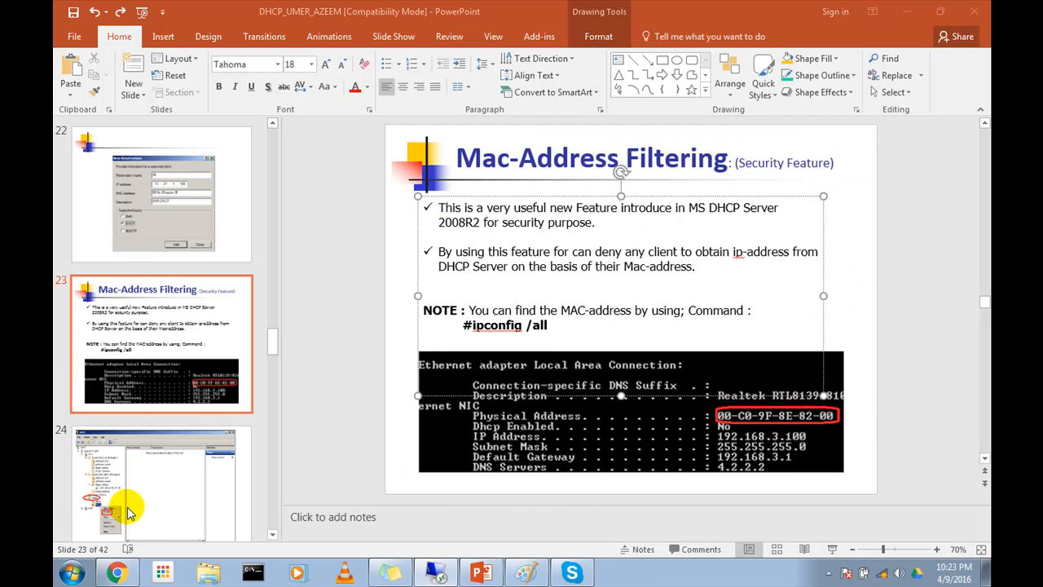
pyautogui.scroll(-2, 234, 423)
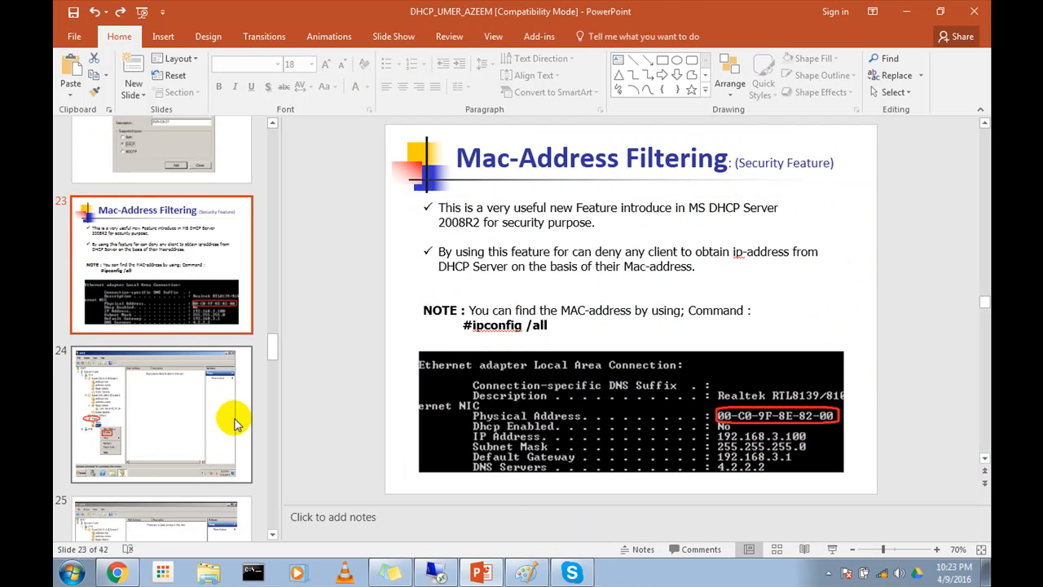
pyautogui.click(163, 404)
pyautogui.scroll(-2, 158, 408)
pyautogui.click(241, 412)
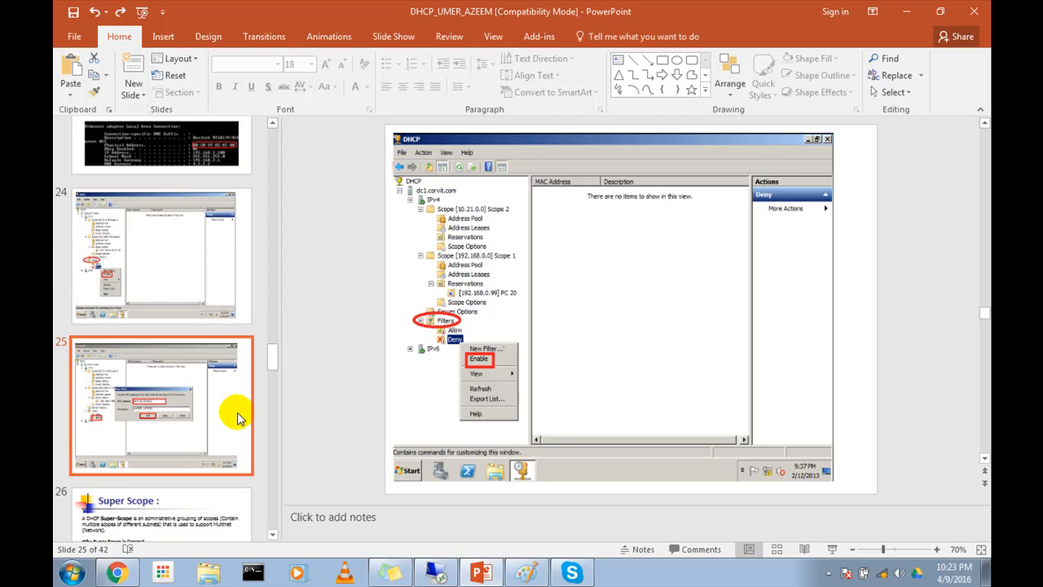
pyautogui.scroll(-2, 221, 418)
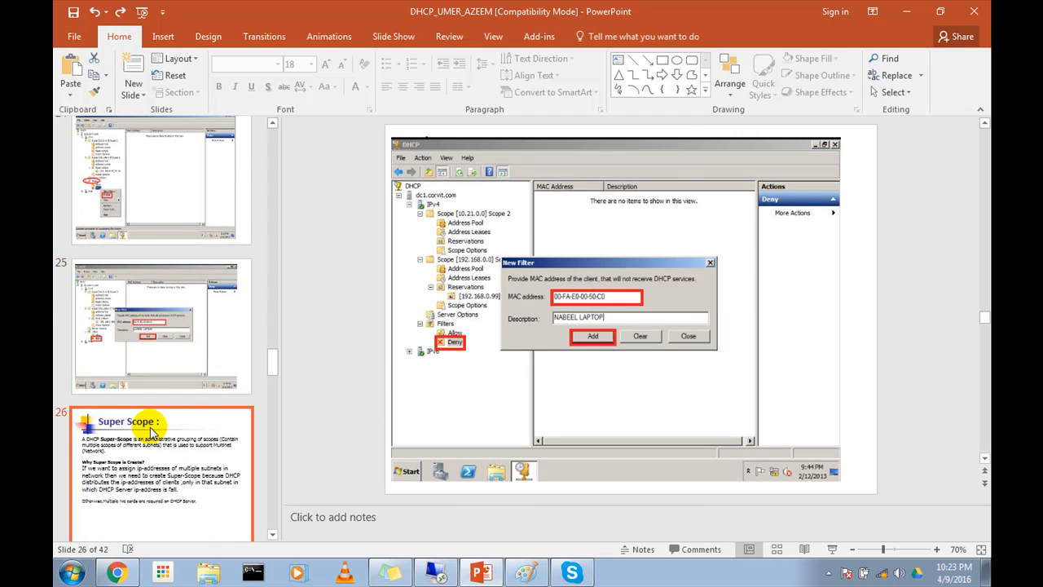
pyautogui.click(146, 423)
pyautogui.scroll(-2, 163, 437)
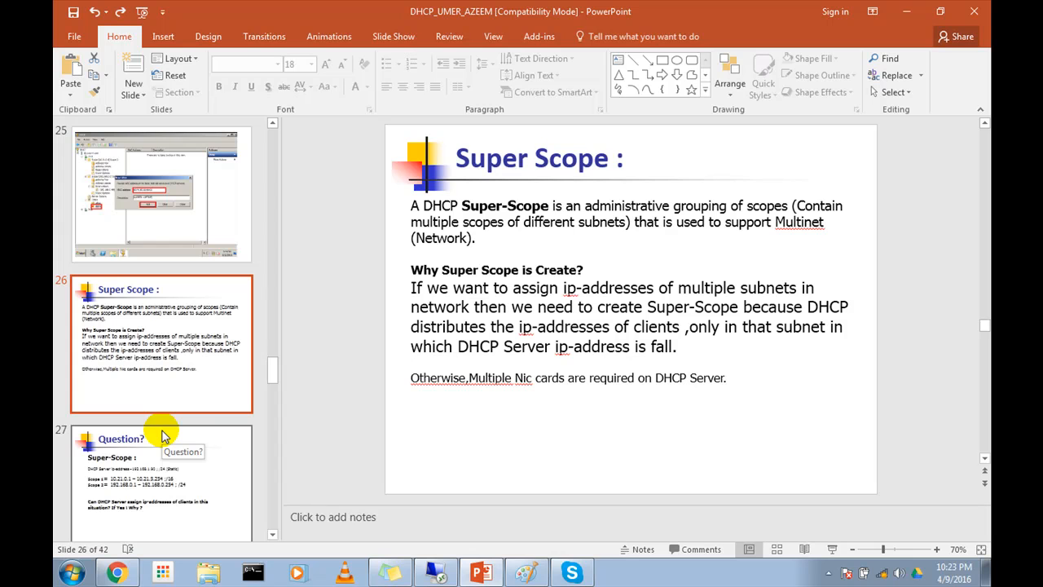